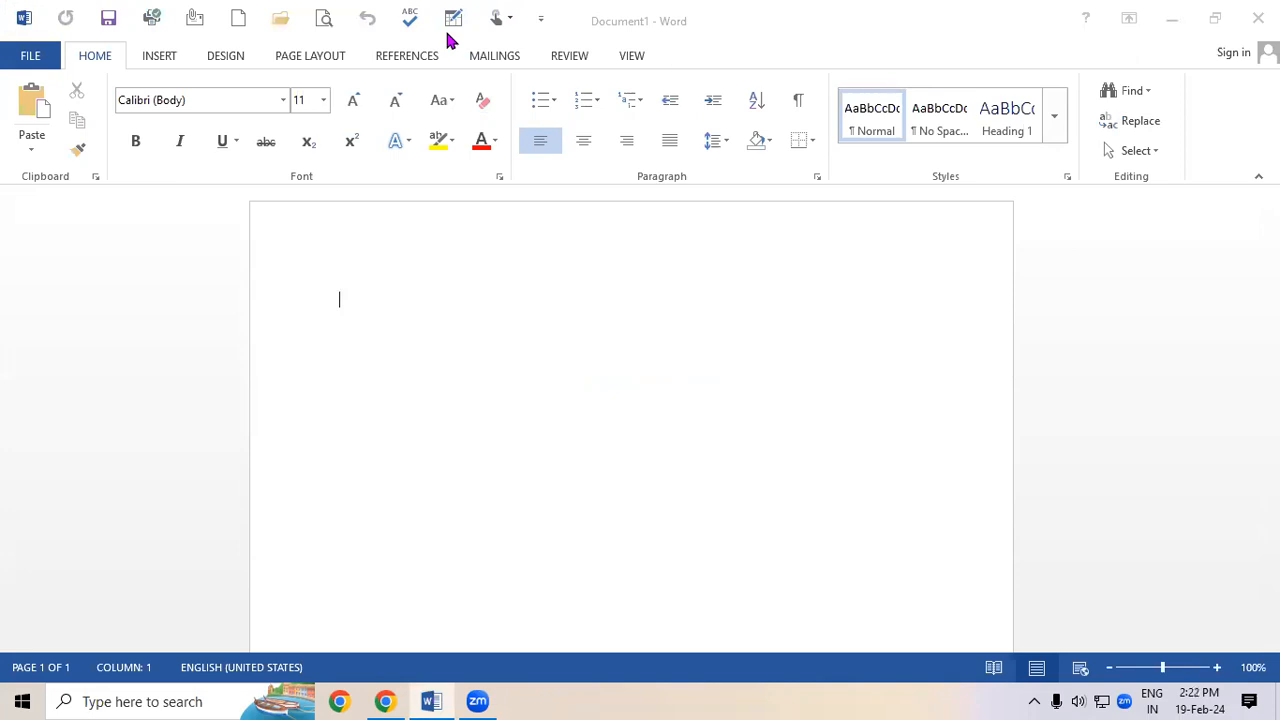
Enter the word INDIA in the blank document and enlarge it to font size 100
click(484, 318)
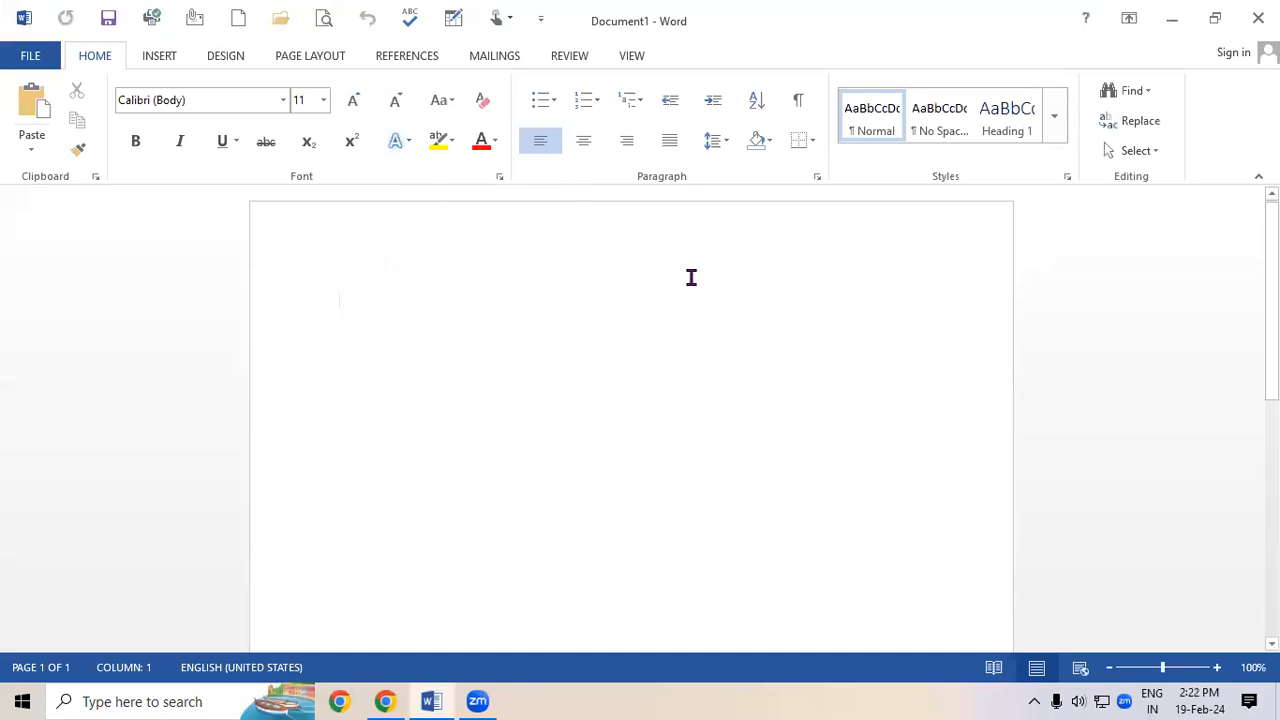
text(INDIA)
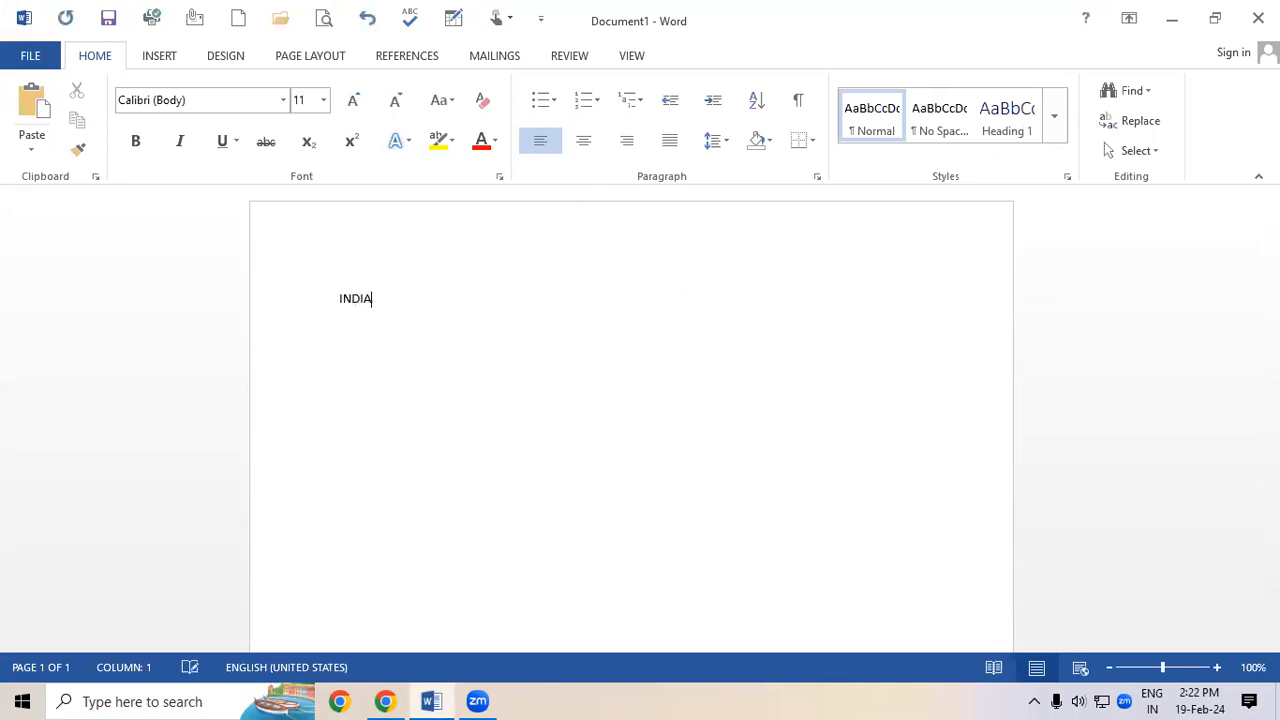
drag(372, 299, 366, 299)
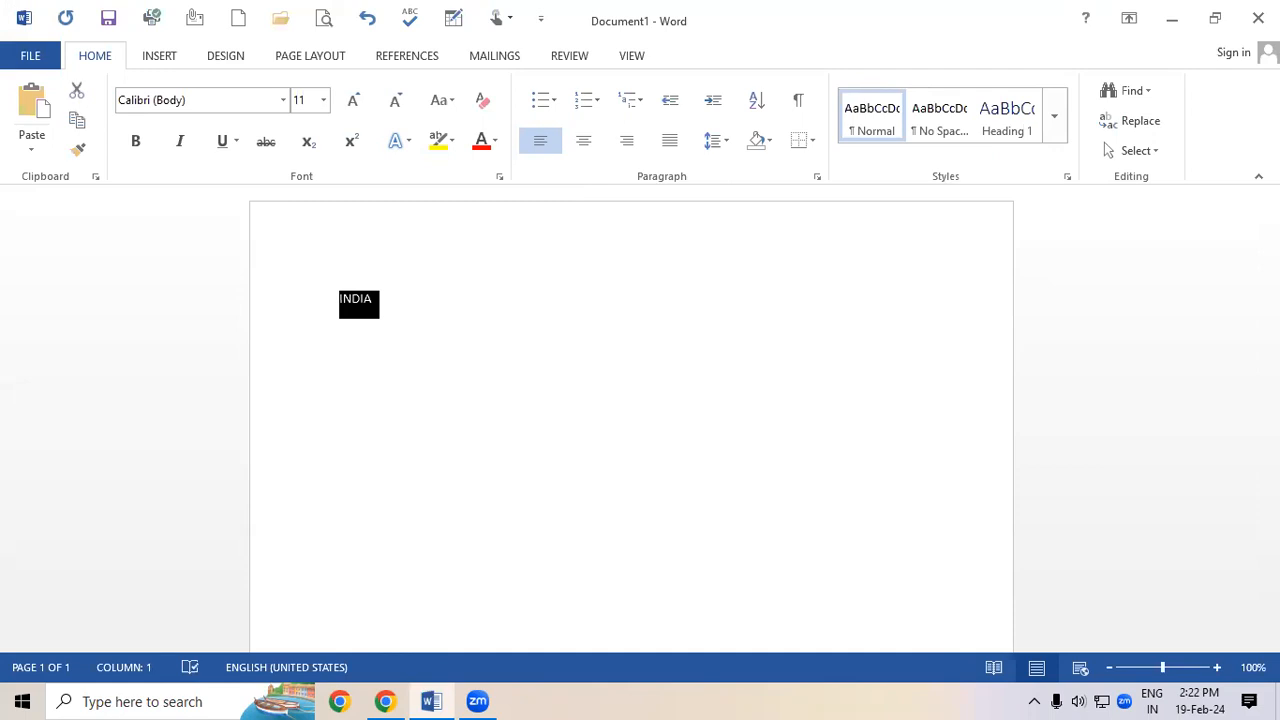
key(ctrl+shift+period)
key(ctrl+shift+period)
key(ctrl+shift+period)
key(ctrl+shift+period)
key(ctrl+shift+period)
key(ctrl+shift+period)
key(ctrl+shift+period)
key(ctrl+shift+period)
key(ctrl+shift+period)
key(ctrl+shift+period)
key(ctrl+shift+period)
key(ctrl+shift+period)
key(ctrl+shift+period)
key(ctrl+shift+period)
key(ctrl+shift+period)
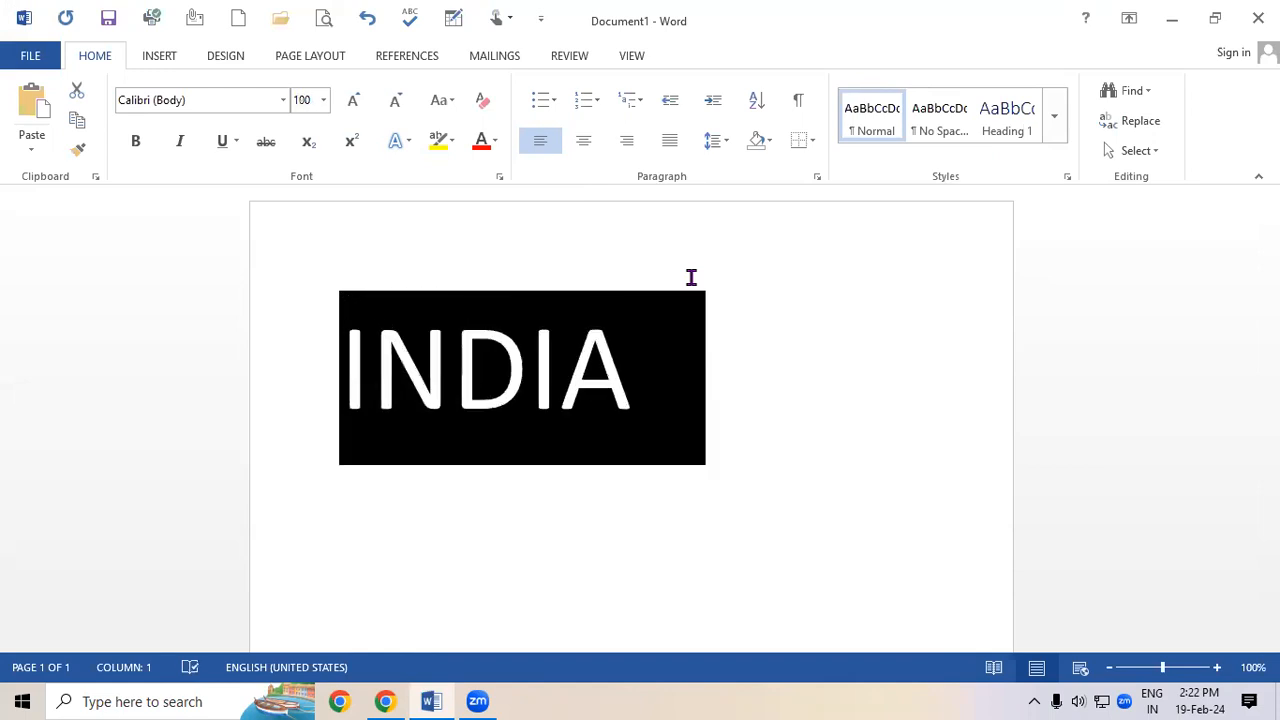
click(668, 338)
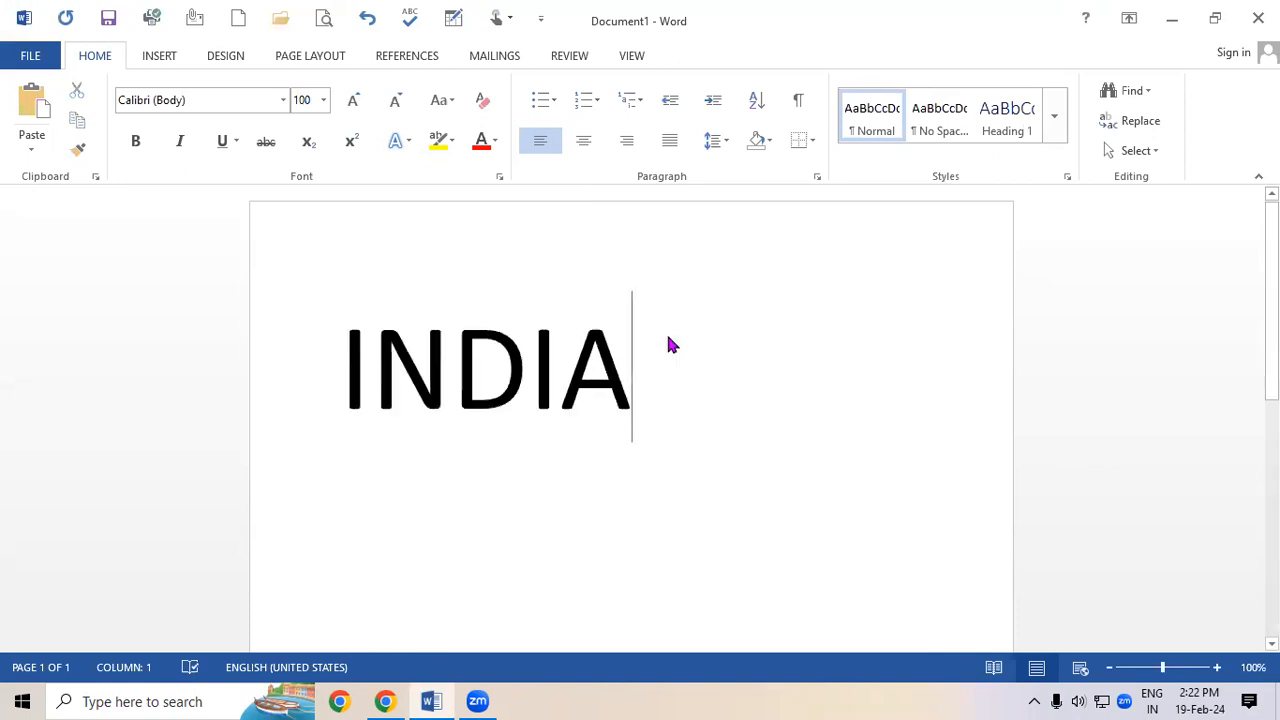
drag(341, 372, 607, 403)
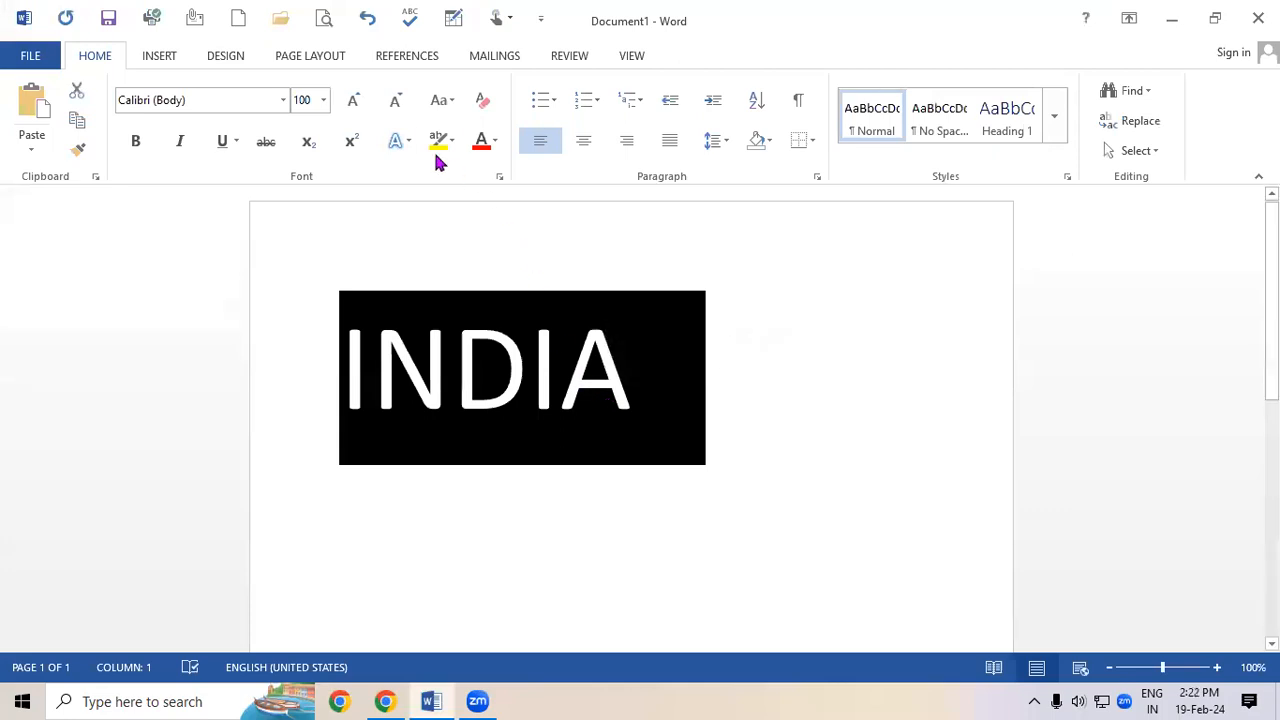
click(401, 151)
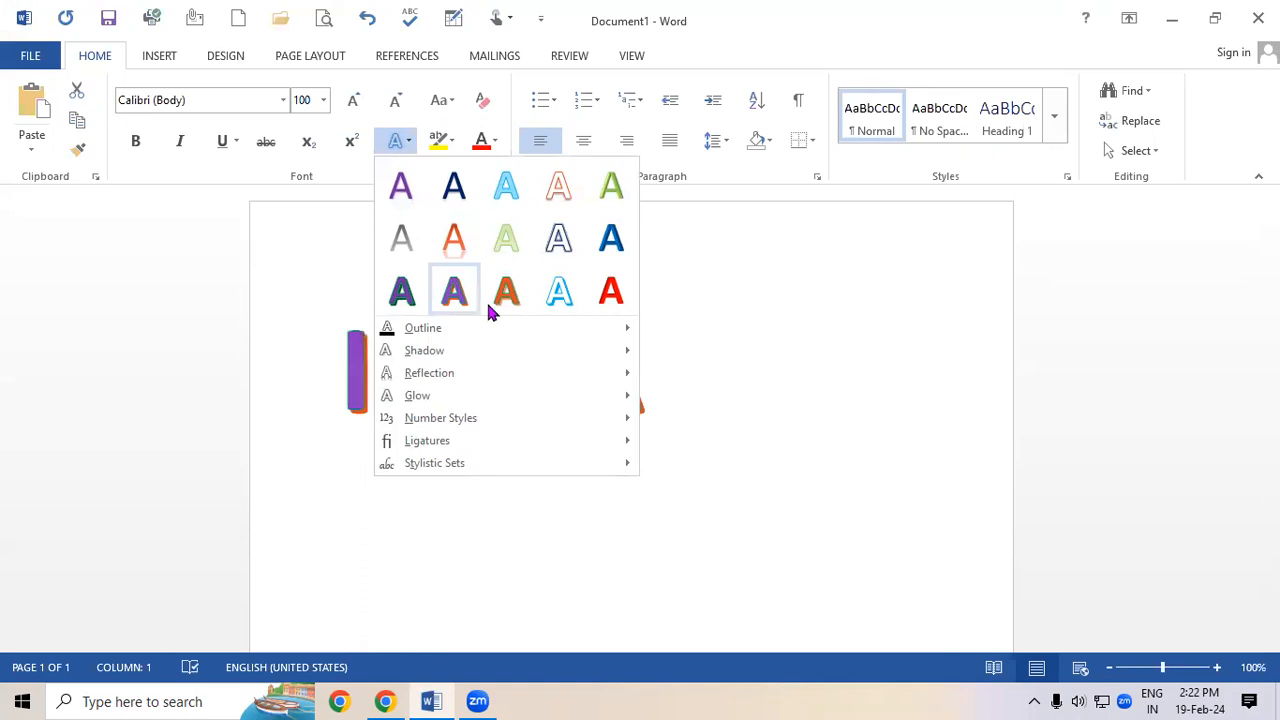
click(672, 363)
Insert blank space before INDIA to shift the word toward the right side of the page
click(342, 373)
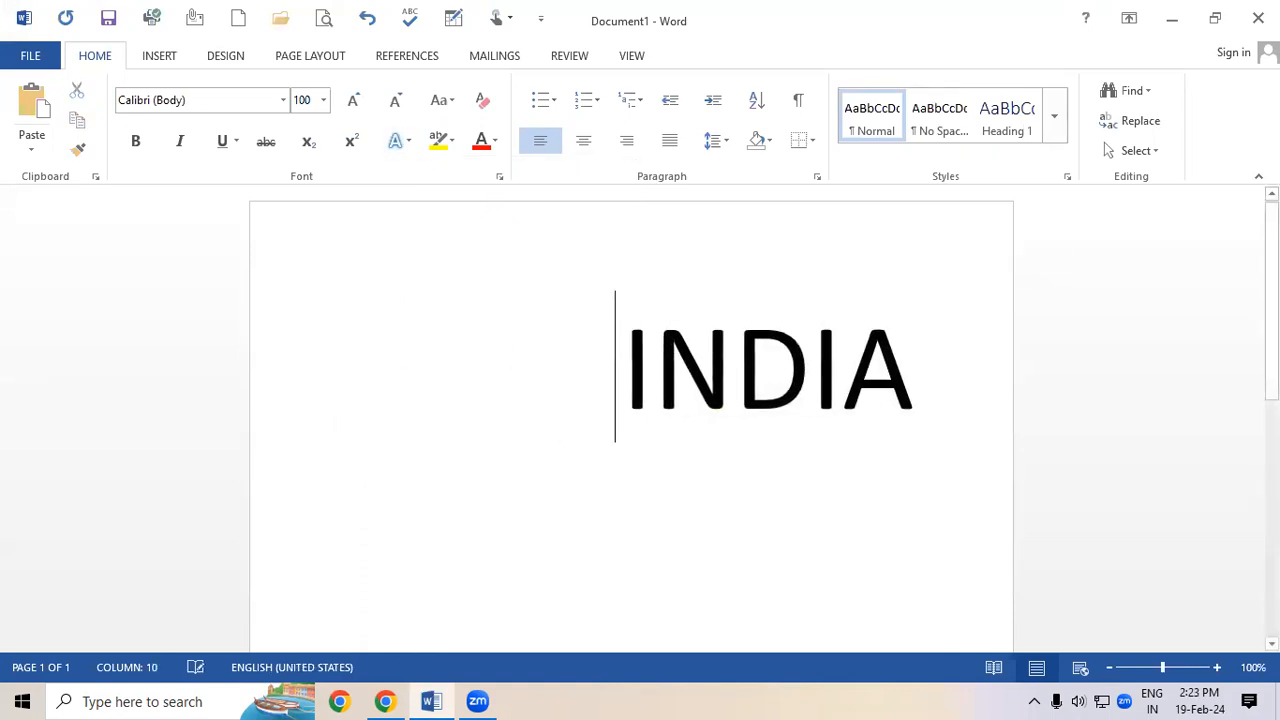
key(Return)
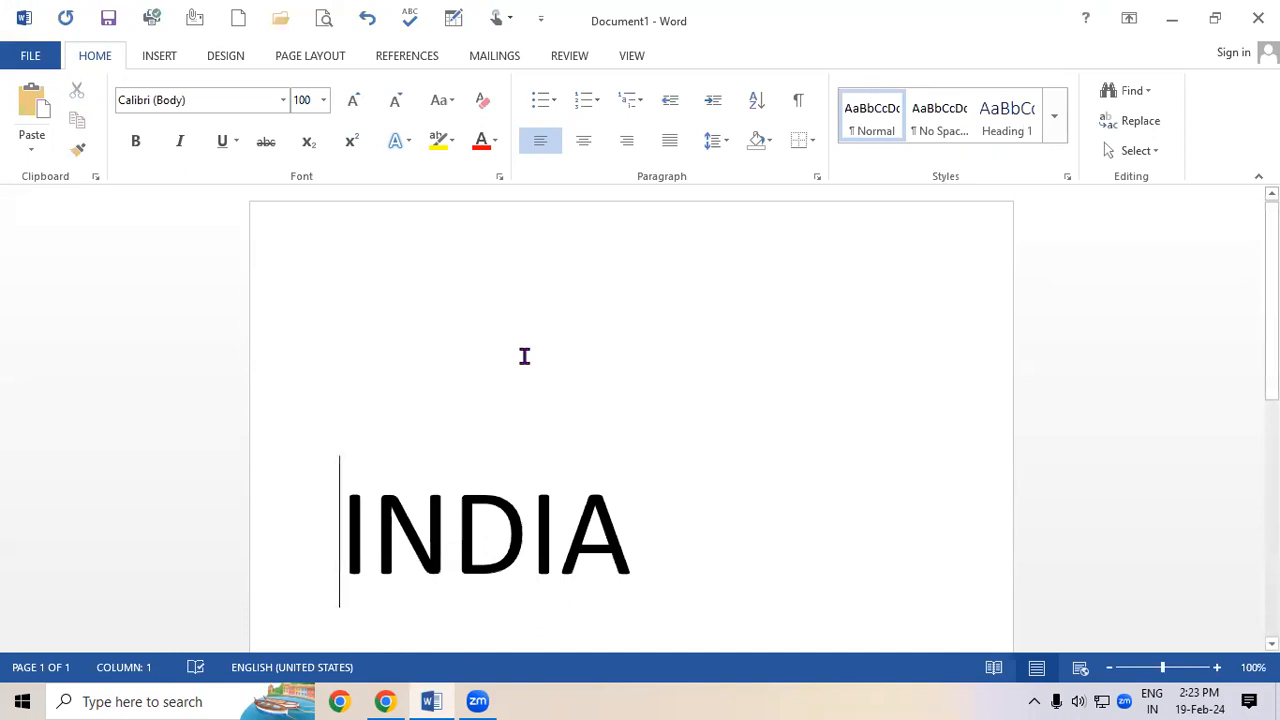
key(BackSpace)
Apply the text effect preset with white fill, light blue outline and hard blue shadow to INDIA
drag(645, 365, 828, 374)
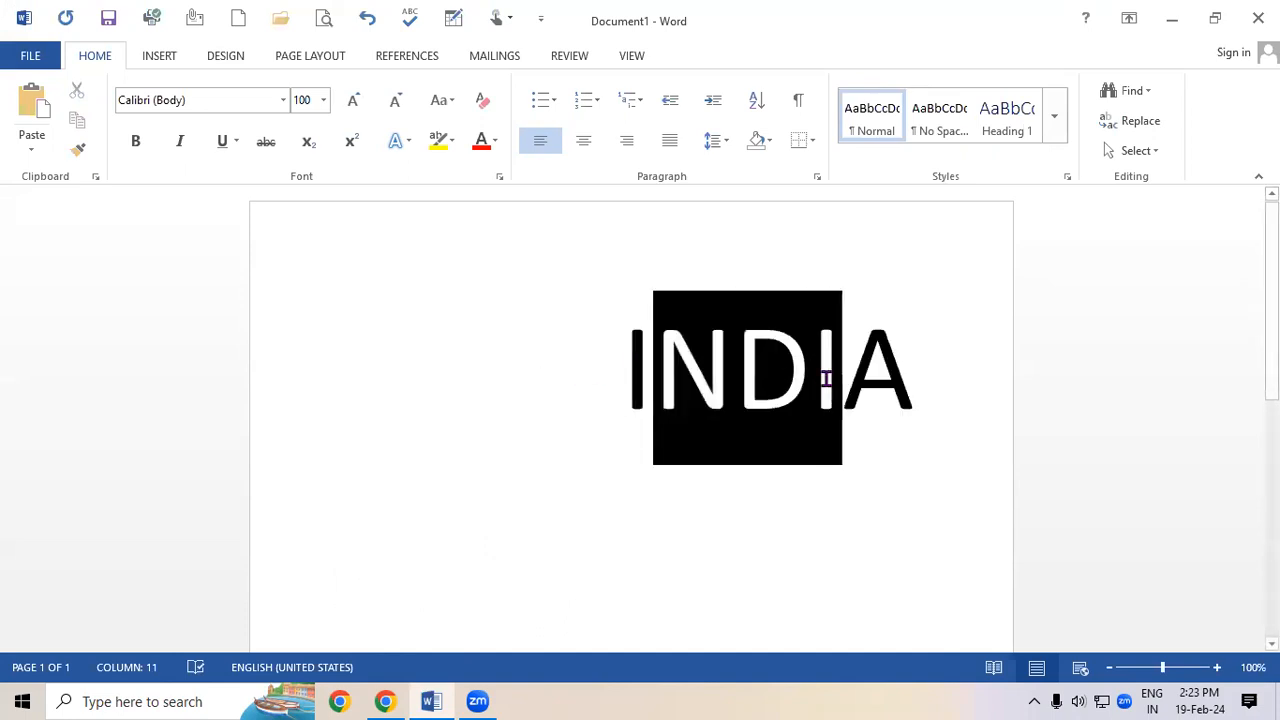
drag(628, 357, 1023, 360)
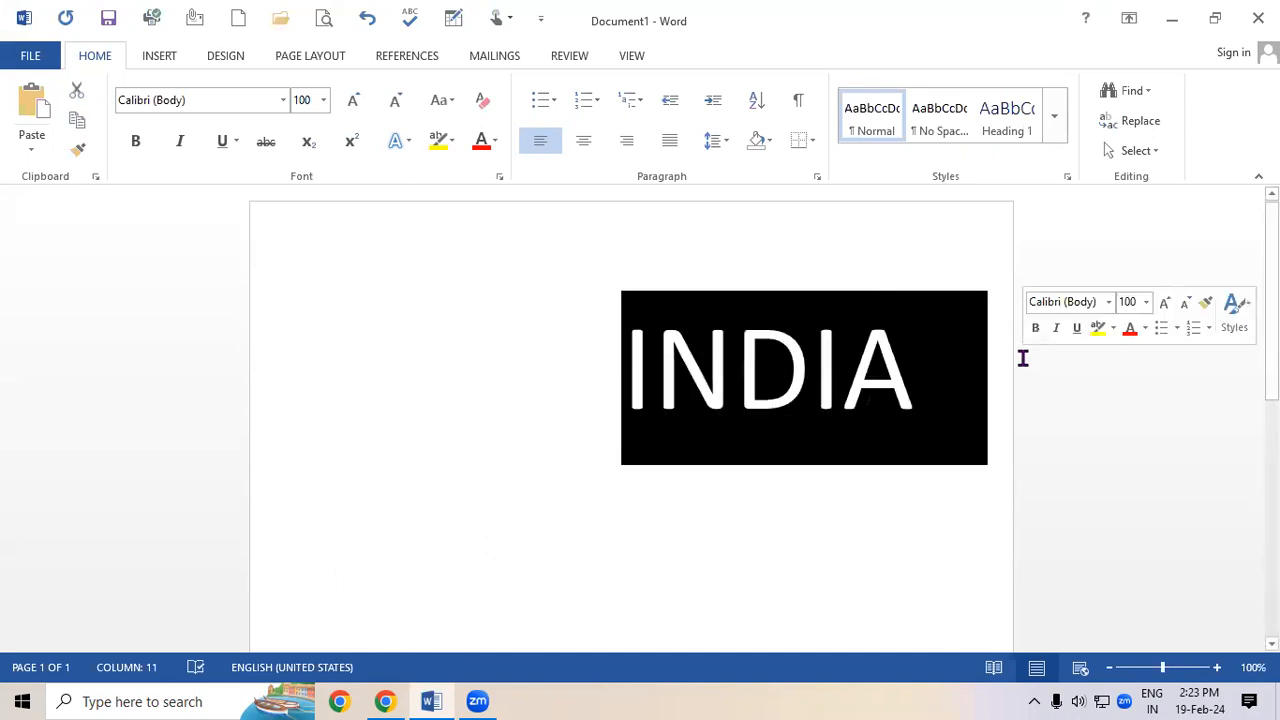
click(407, 140)
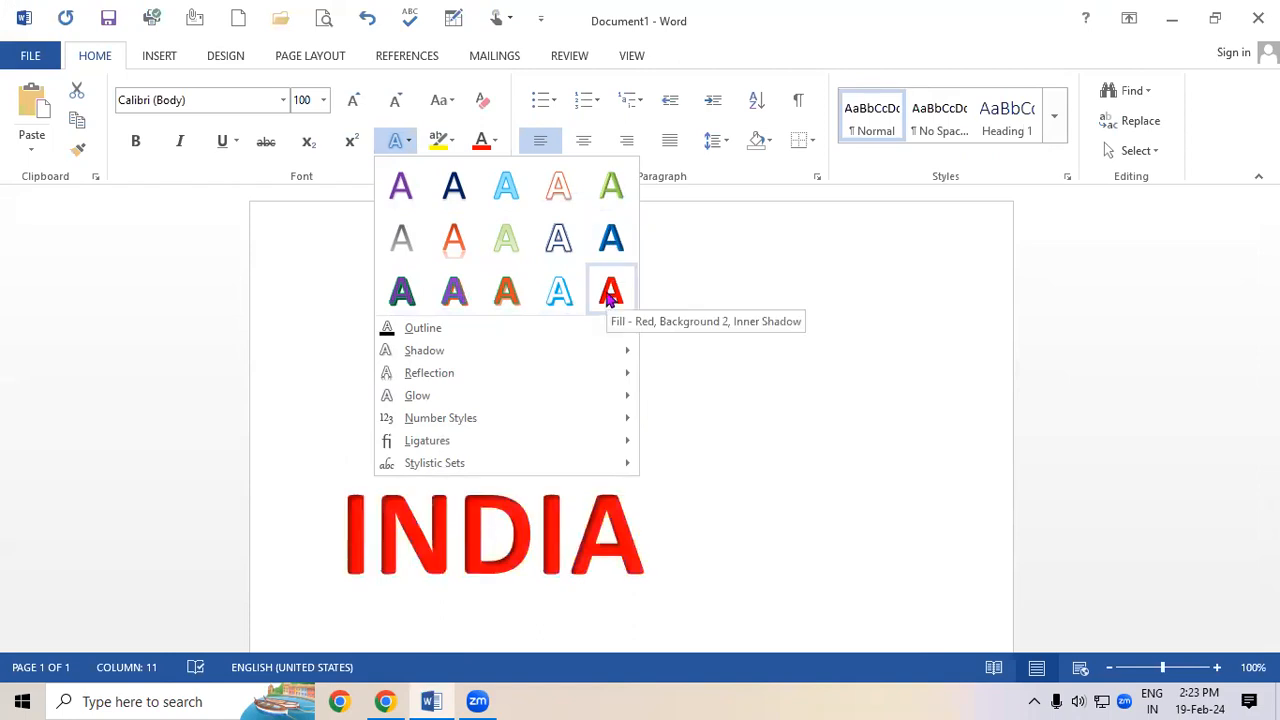
mouse_move(471, 326)
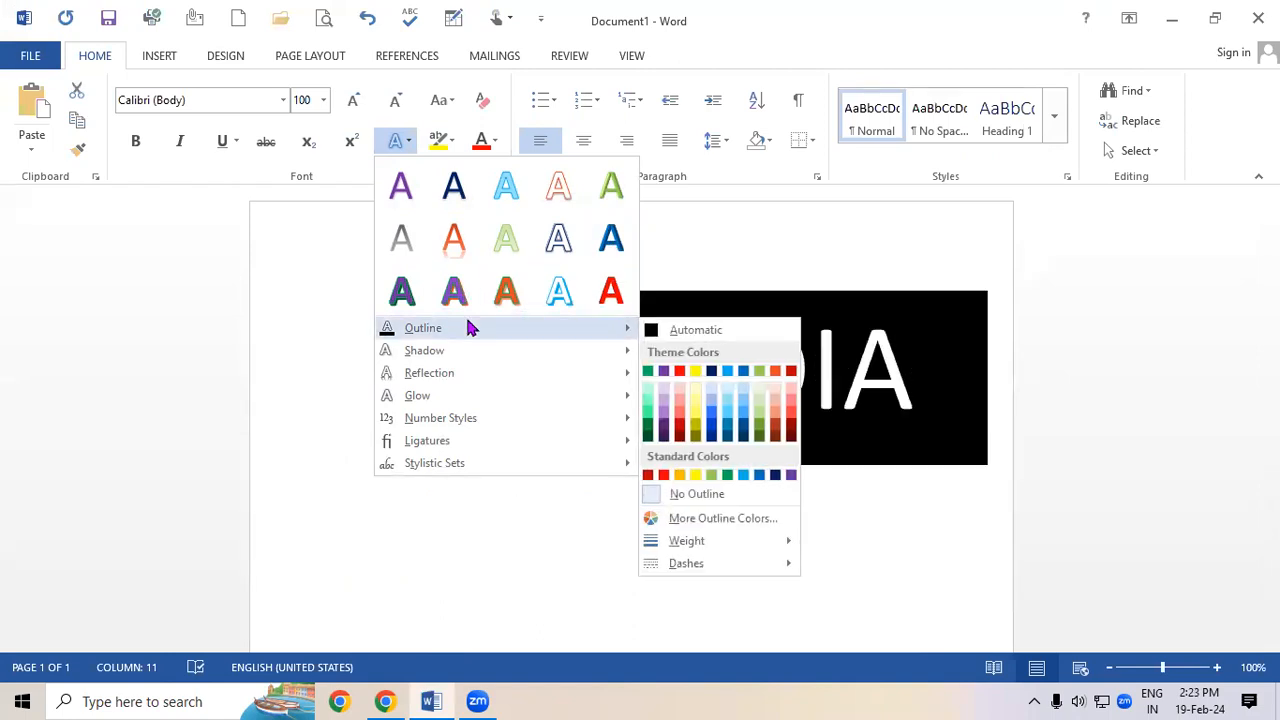
click(557, 289)
click(488, 508)
click(355, 520)
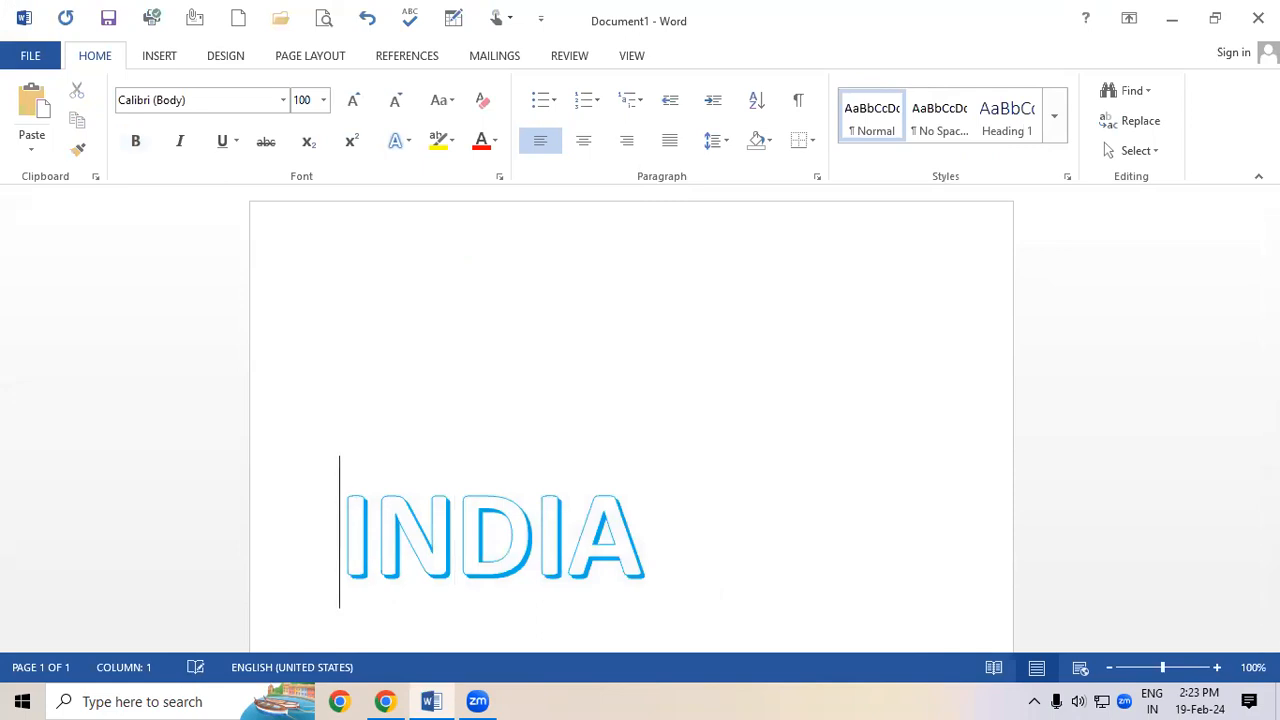
Give INDIA a perspective shadow that slants behind the letters to the right
drag(354, 512, 755, 531)
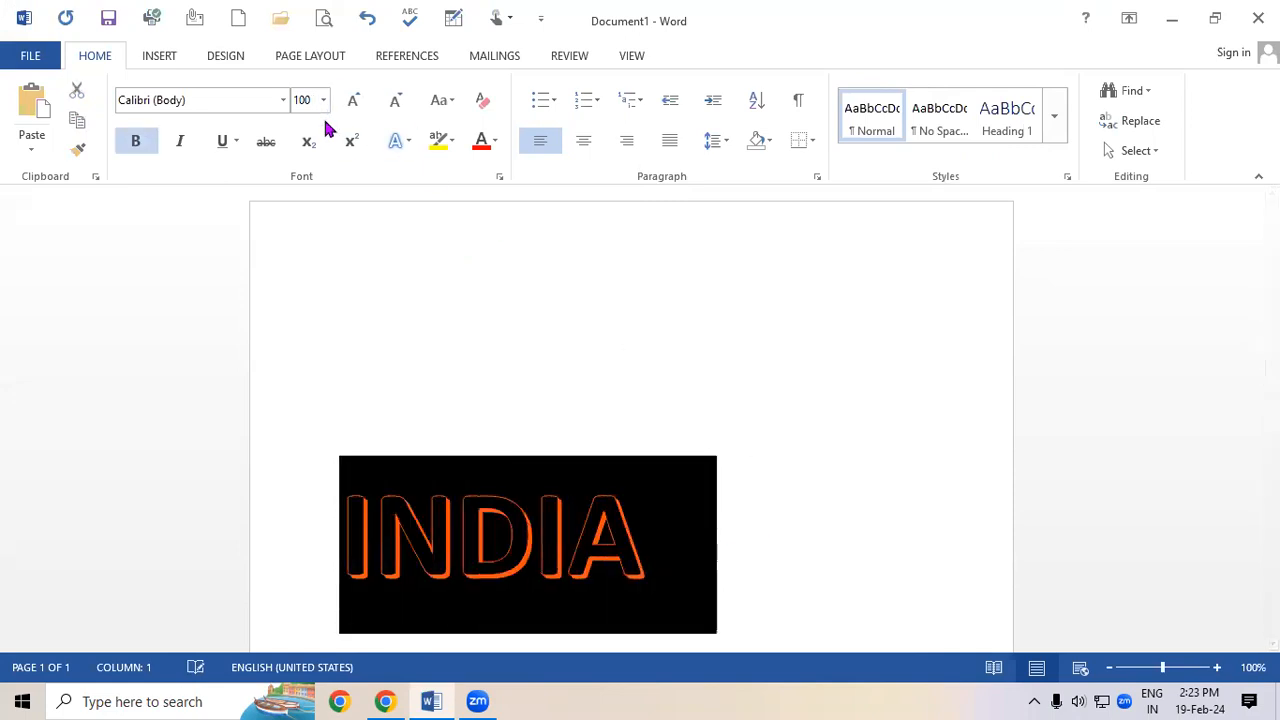
click(407, 145)
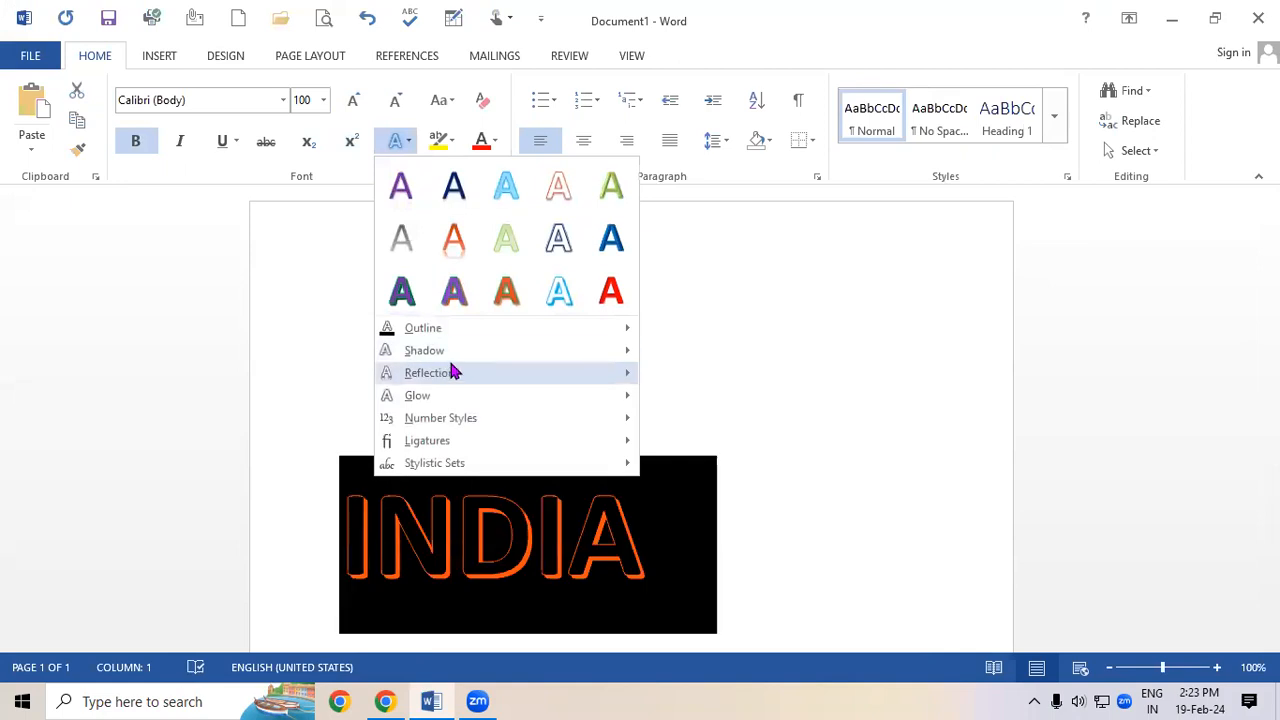
mouse_move(478, 328)
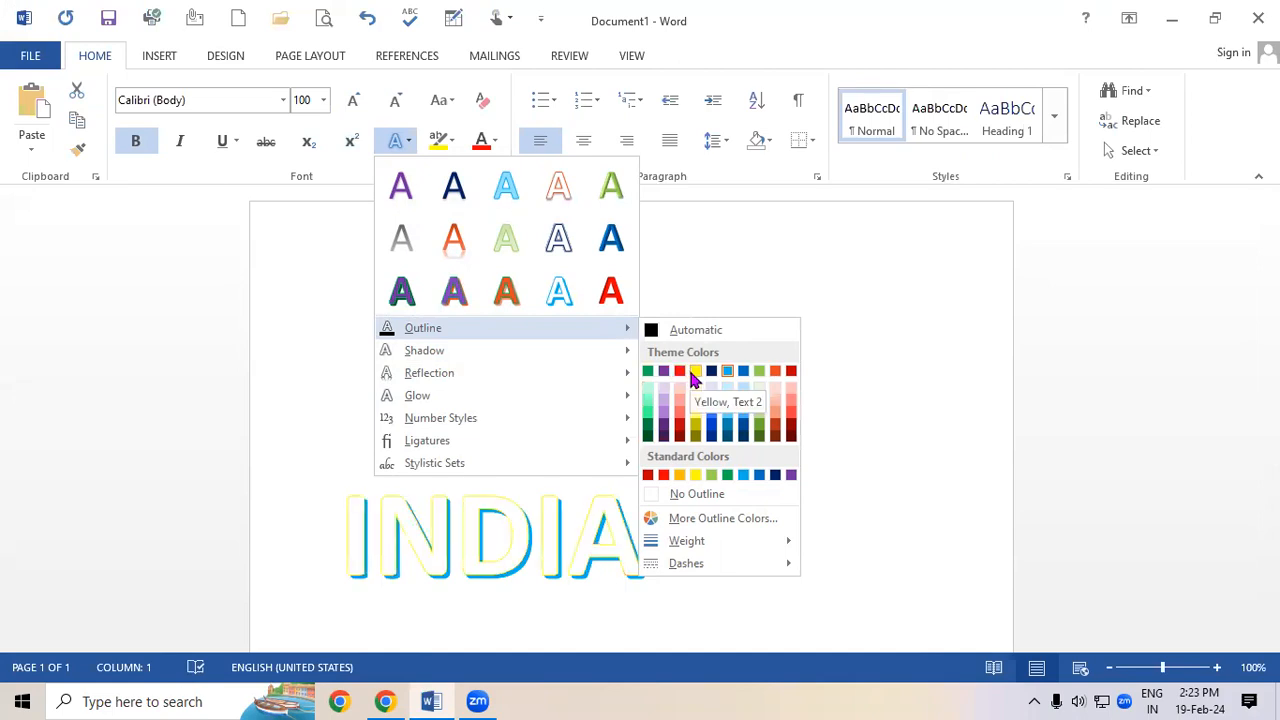
mouse_move(569, 352)
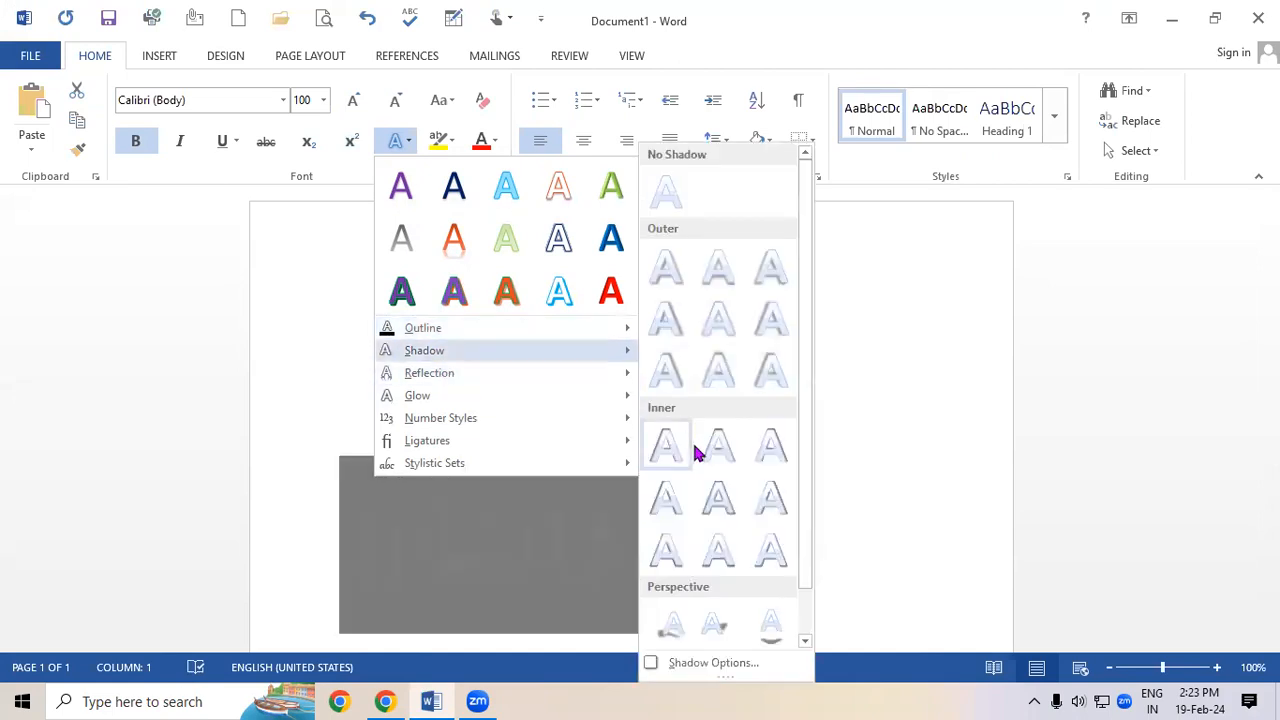
click(718, 632)
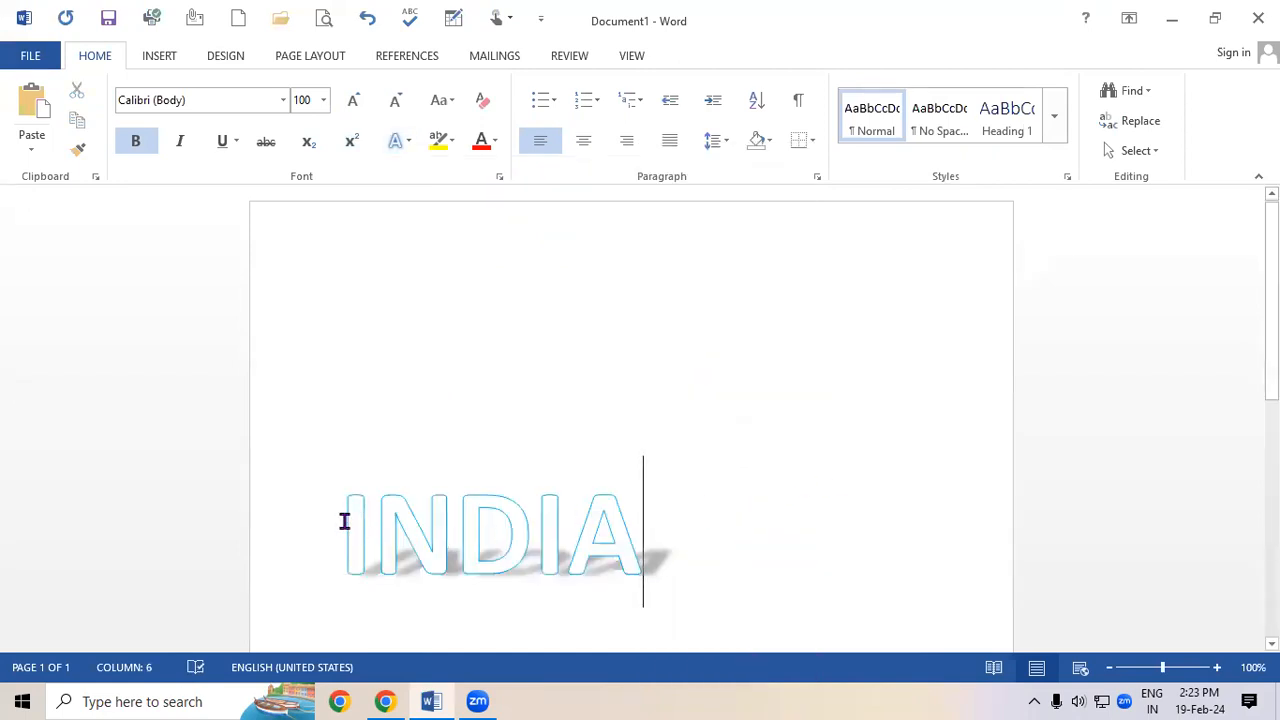
Enlarge the word INDIA to font size 150
drag(344, 521, 717, 531)
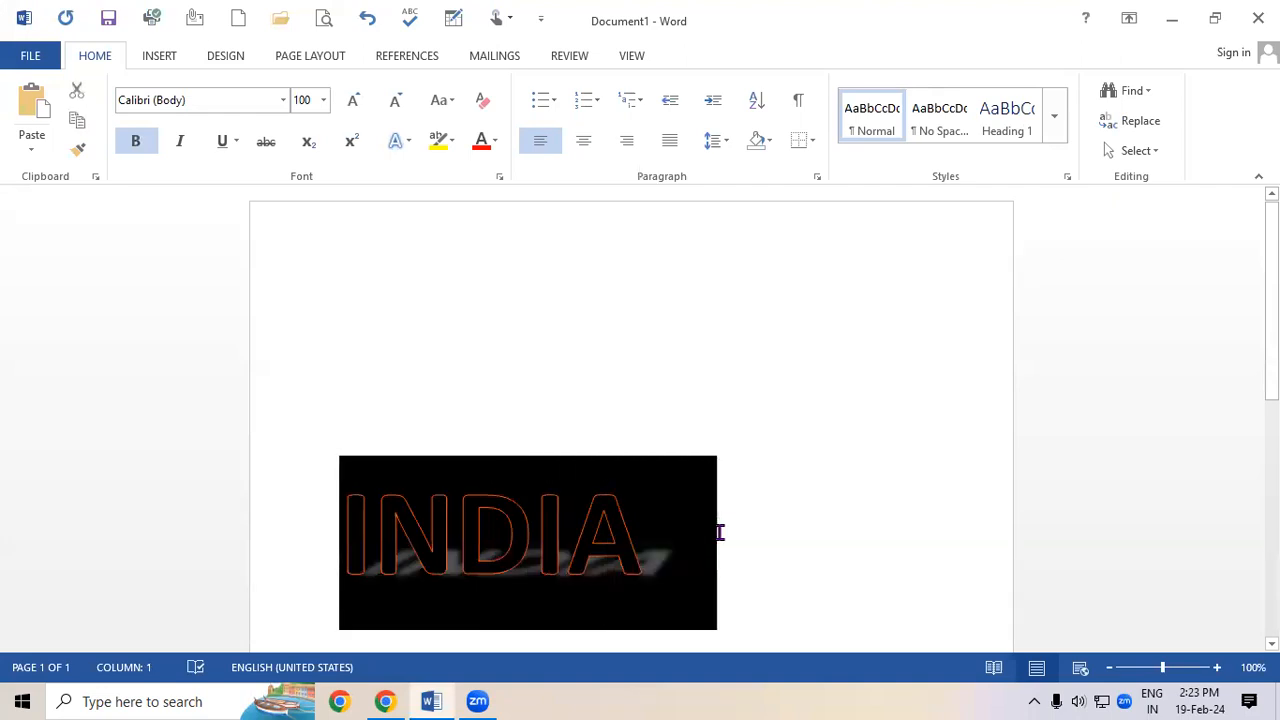
key(ctrl+shift+greater)
key(ctrl+shift+greater)
key(ctrl+shift+greater)
key(ctrl+shift+greater)
key(ctrl+shift+greater)
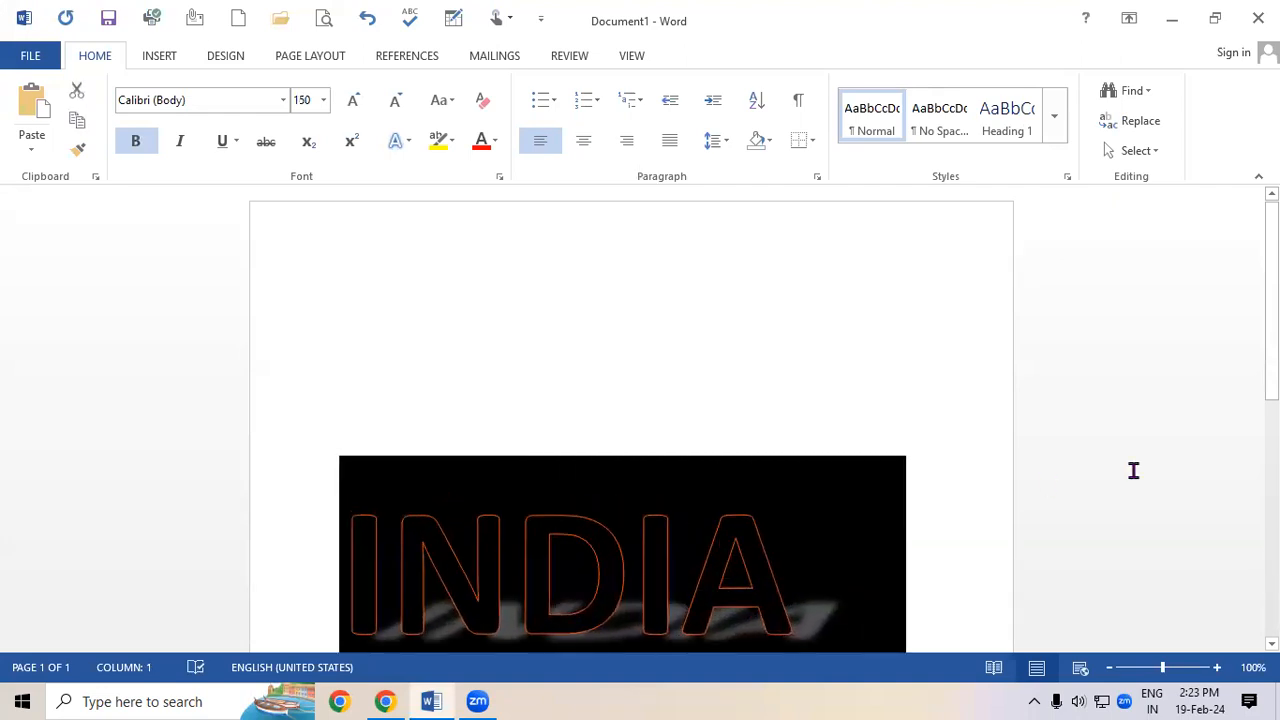
scroll(843, 450, down, 5)
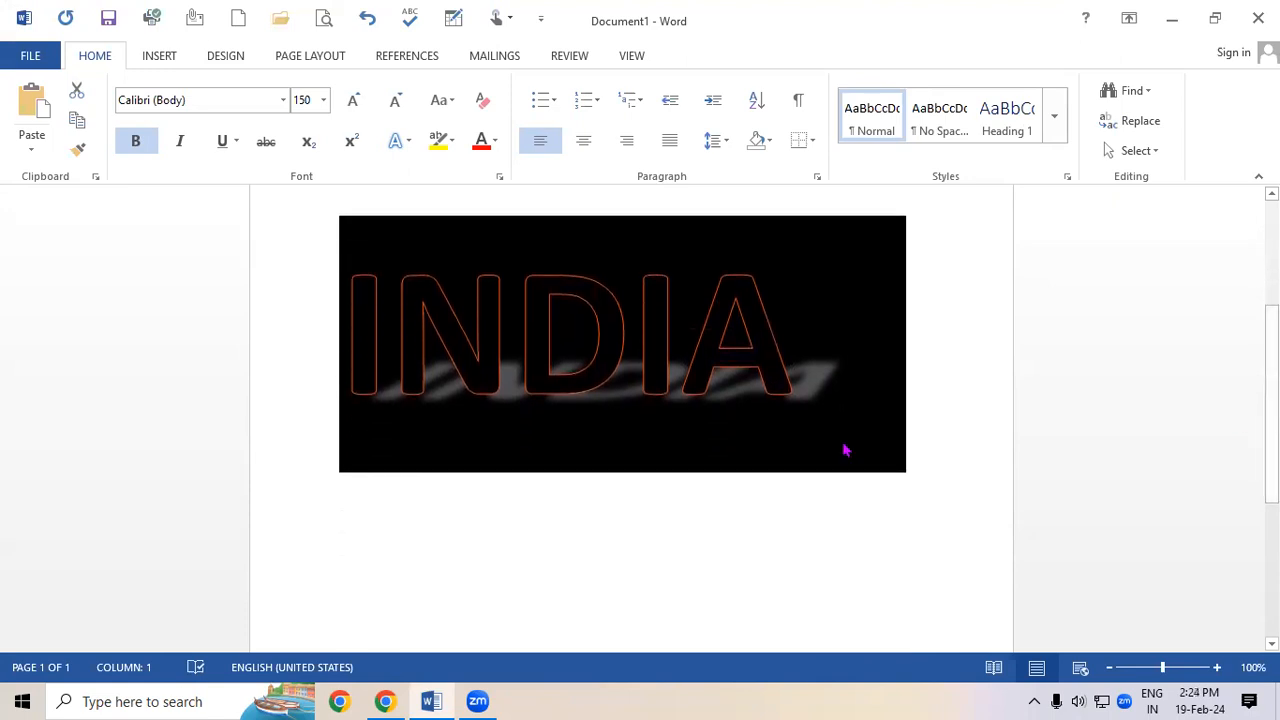
click(843, 450)
scroll(843, 445, down, 1)
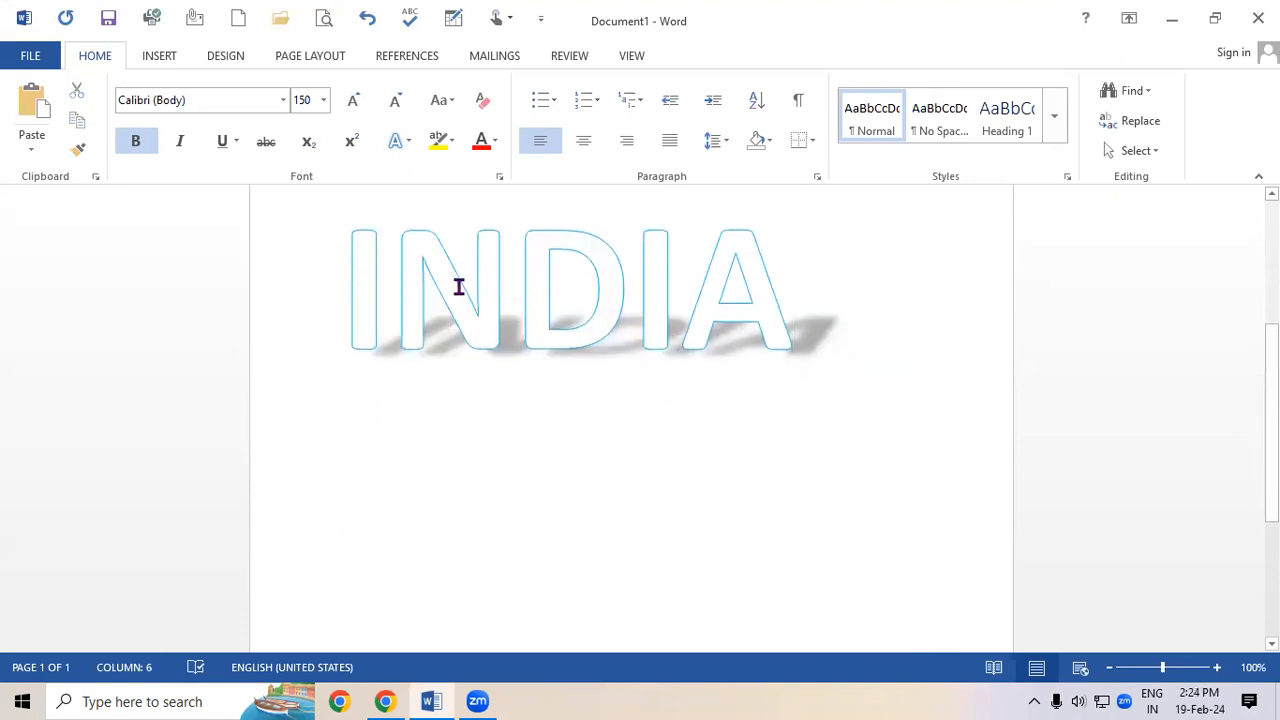
Add the reflection variation from the middle of the second row to INDIA, set slightly below the letters
drag(352, 289, 809, 329)
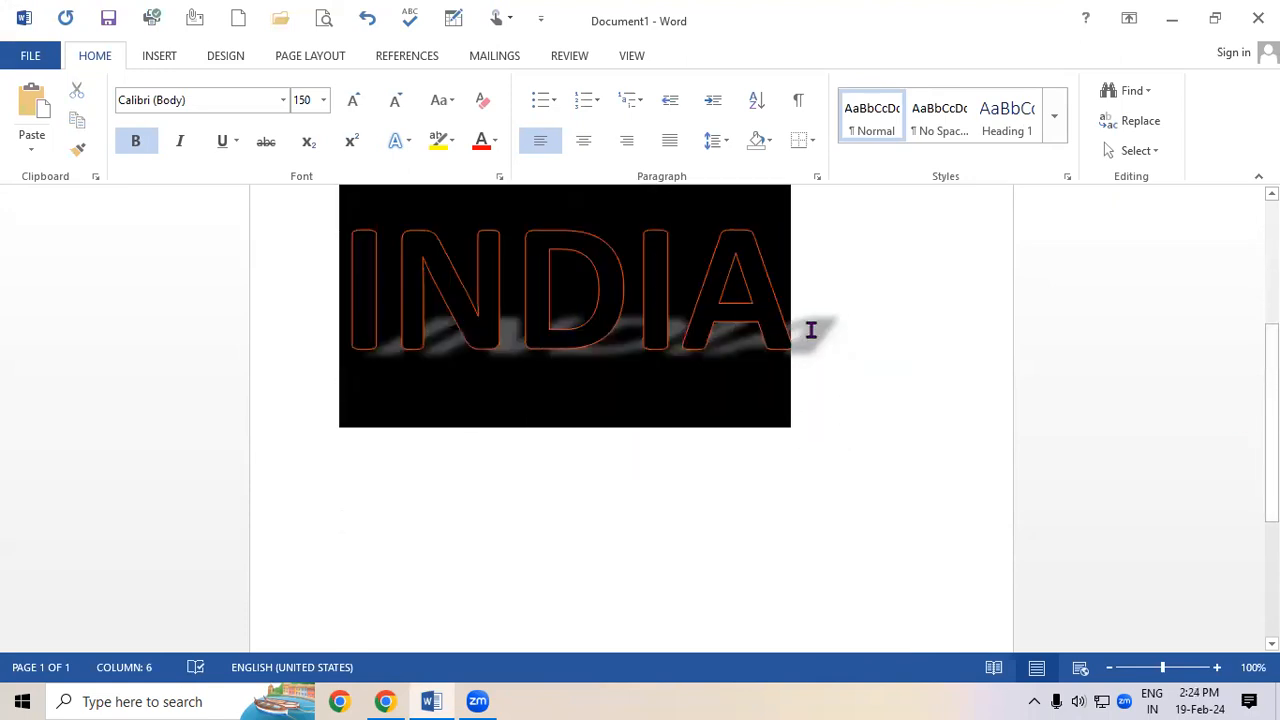
click(406, 141)
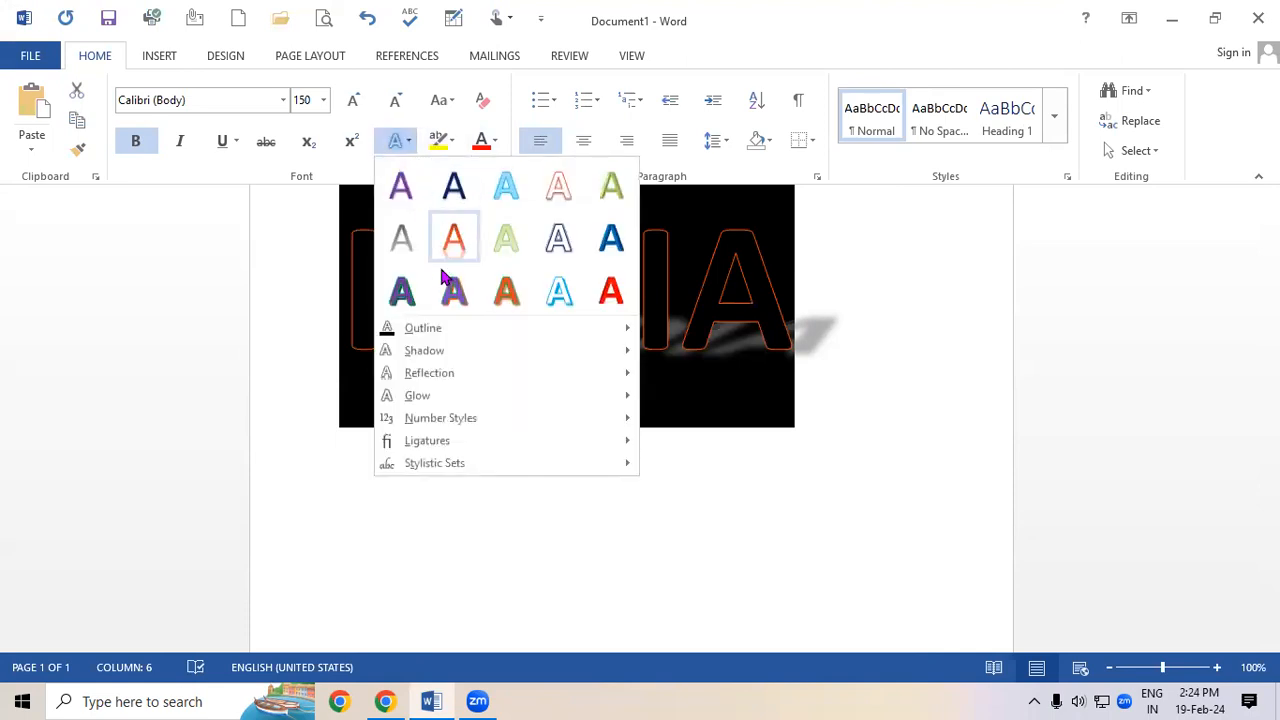
mouse_move(456, 355)
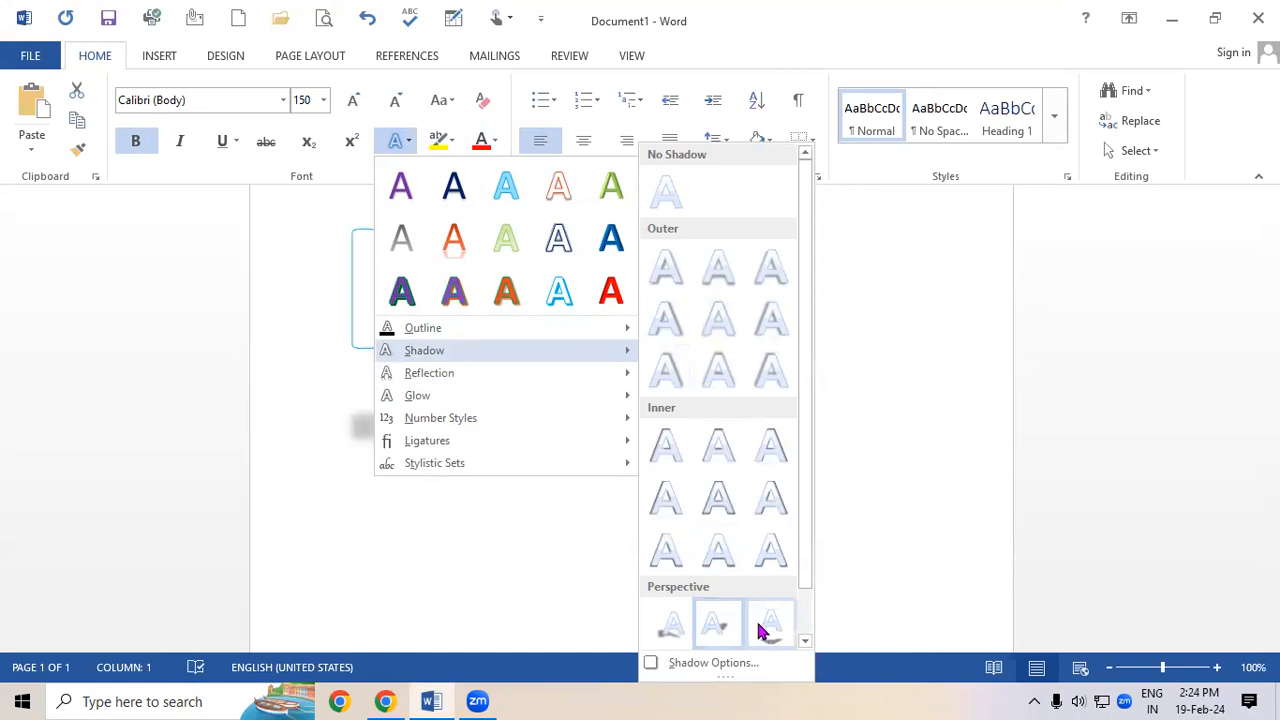
mouse_move(529, 372)
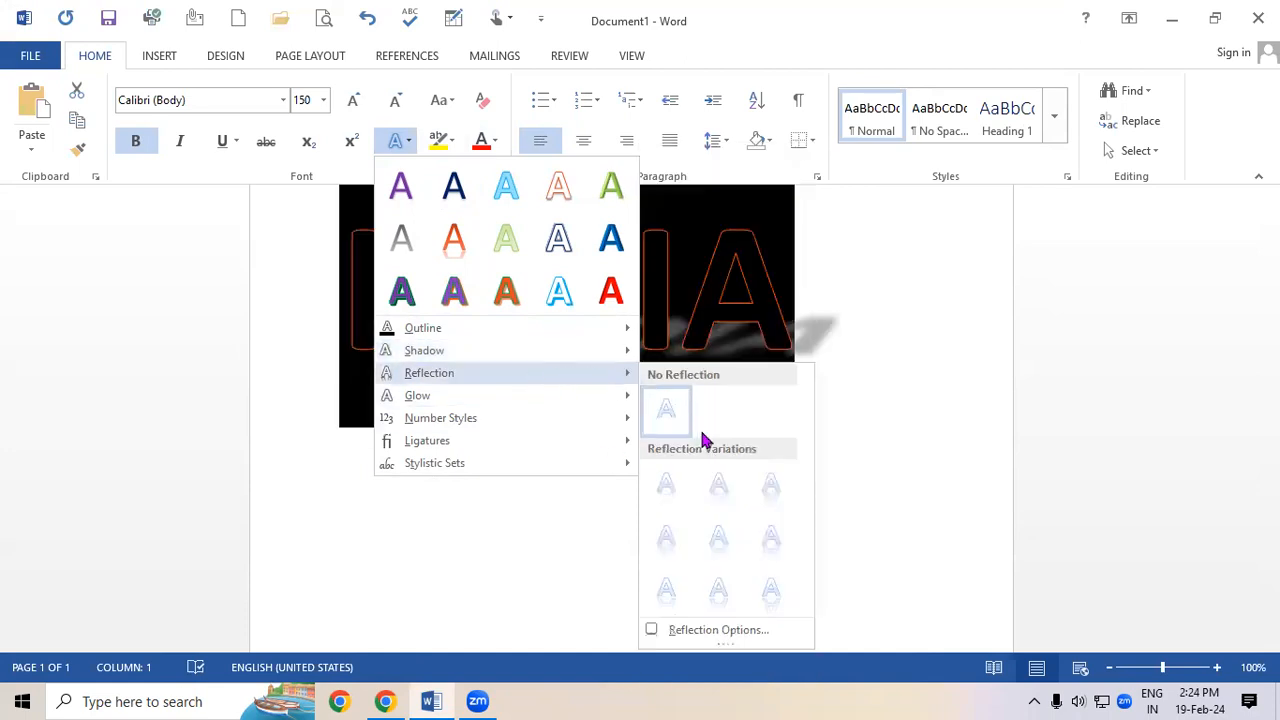
click(722, 541)
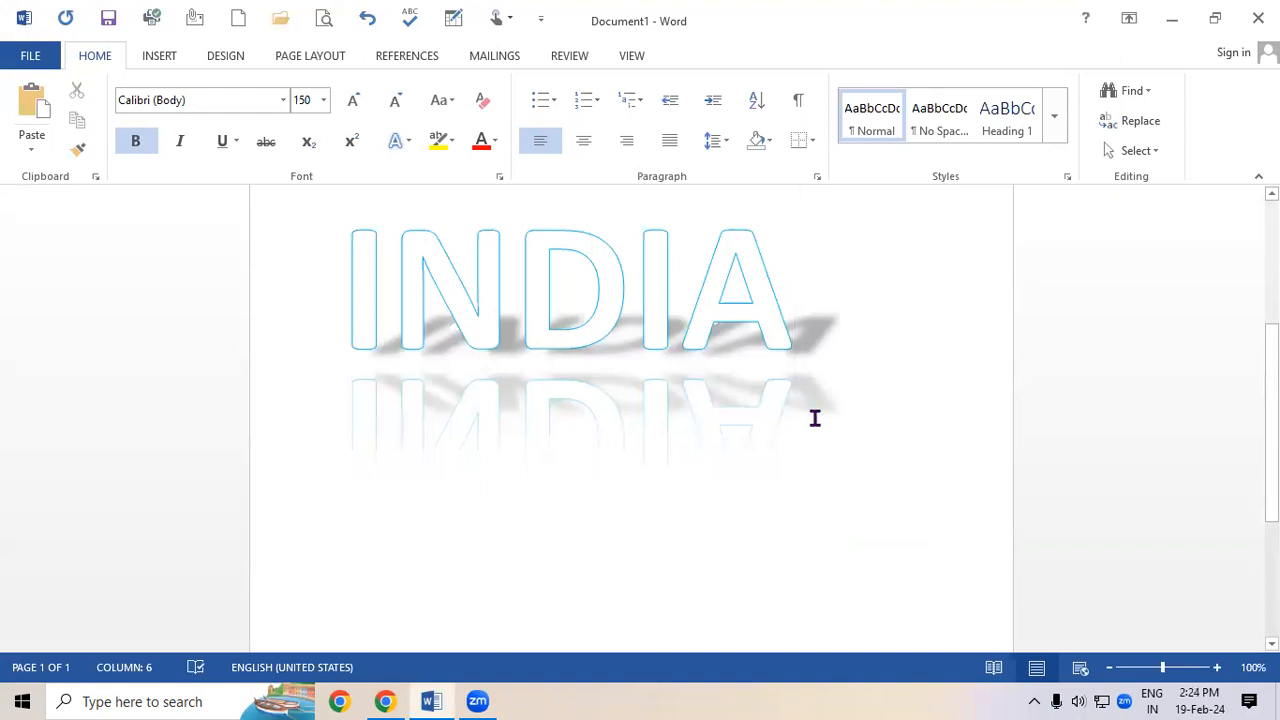
Replace the look of INDIA with the solid blue text effect preset at the end of the second row
drag(363, 277, 752, 325)
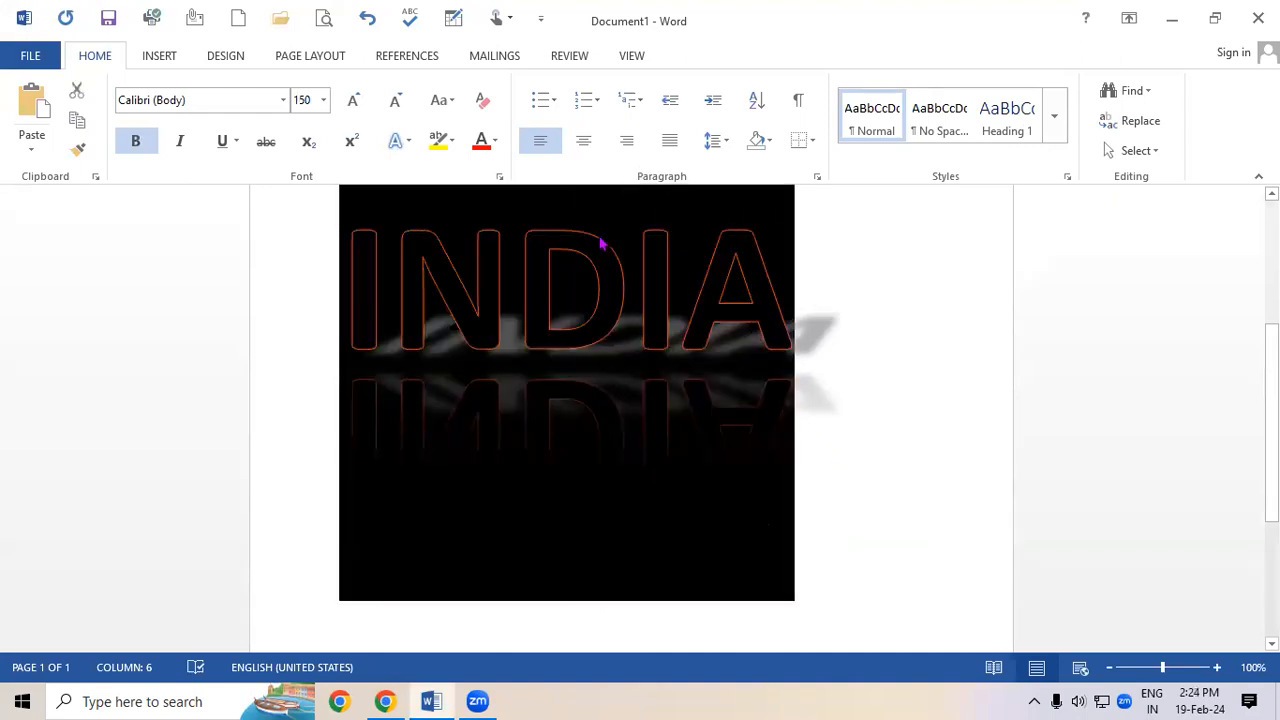
click(405, 141)
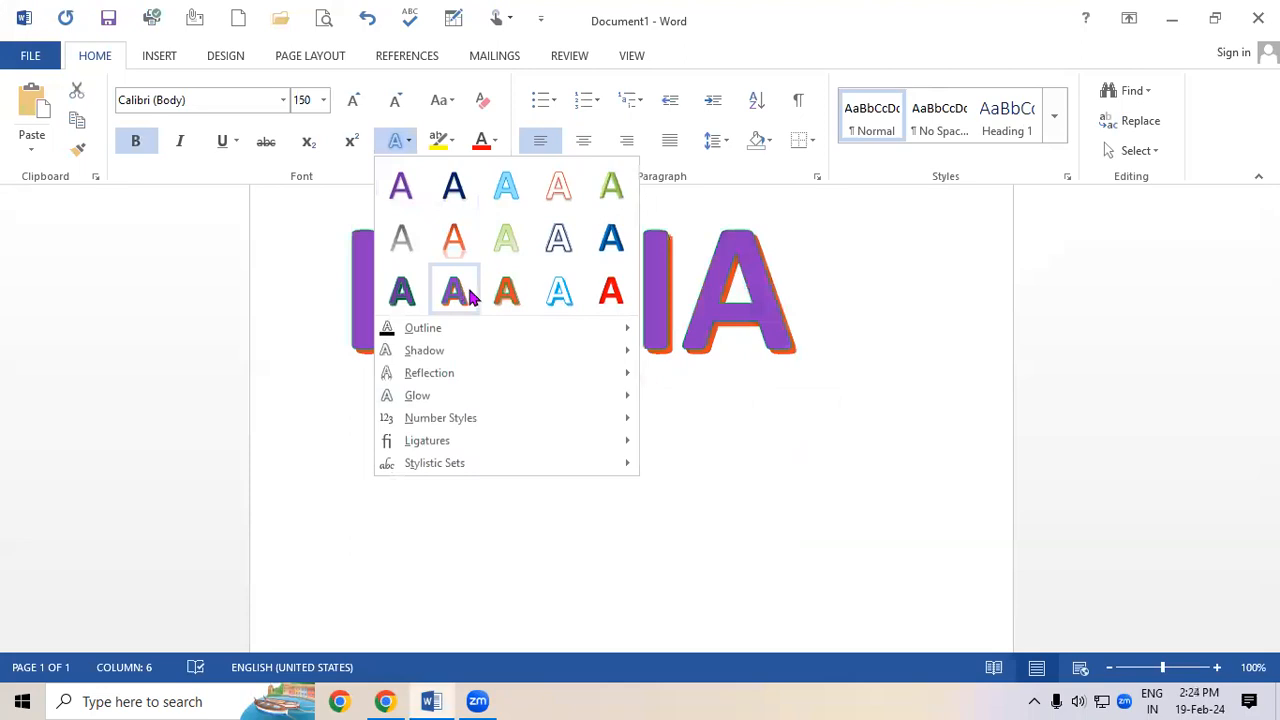
click(608, 241)
click(846, 518)
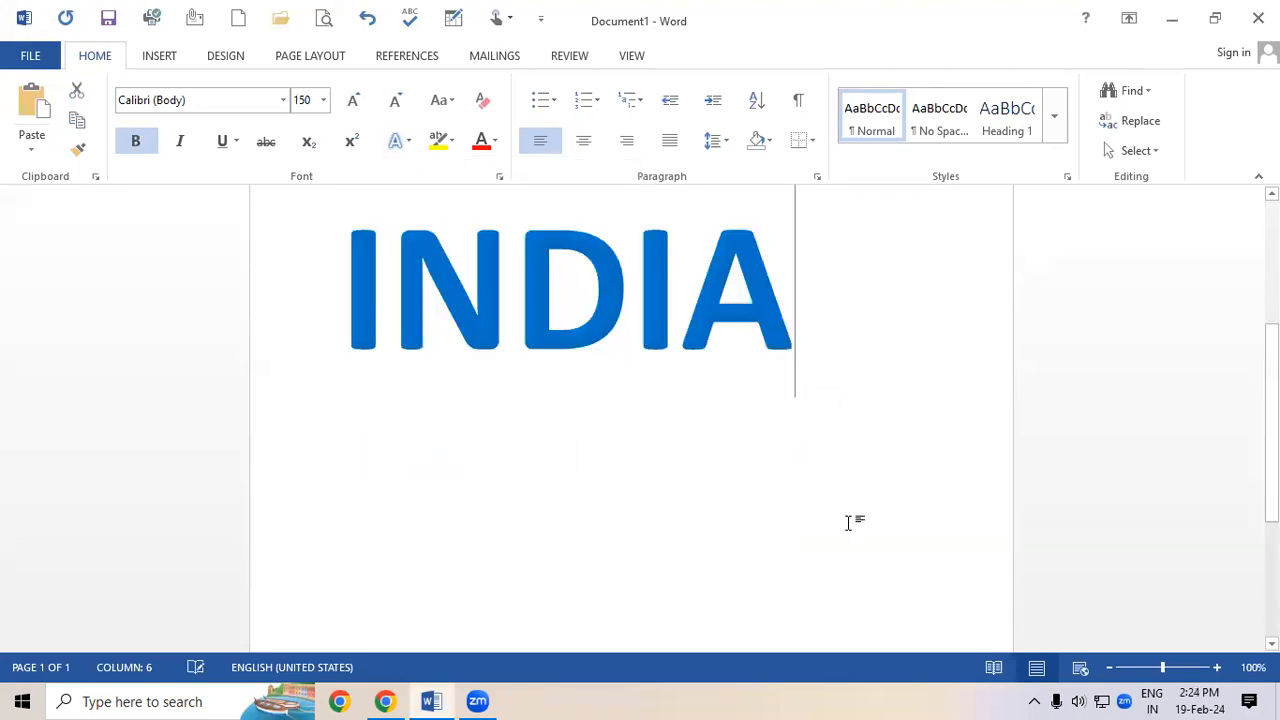
Add the middle reflection variation of the first row to the blue INDIA text, touching the letters
drag(344, 257, 792, 285)
click(396, 150)
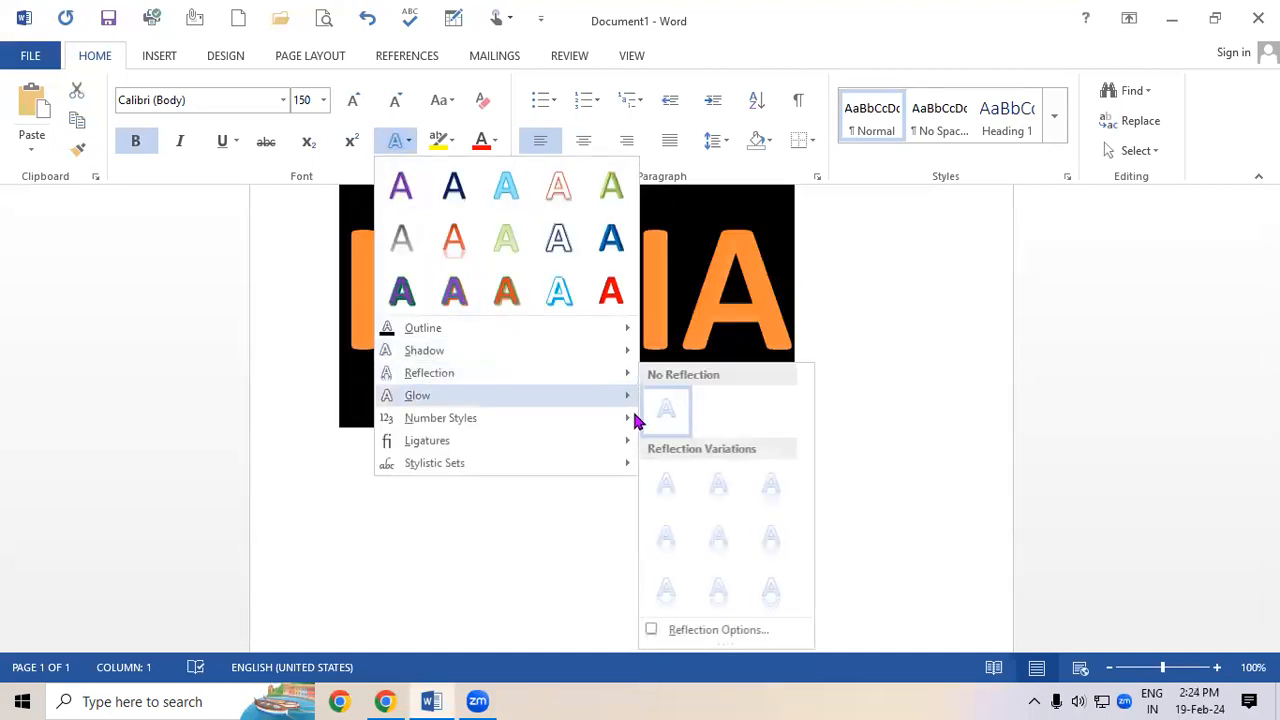
click(716, 488)
click(906, 456)
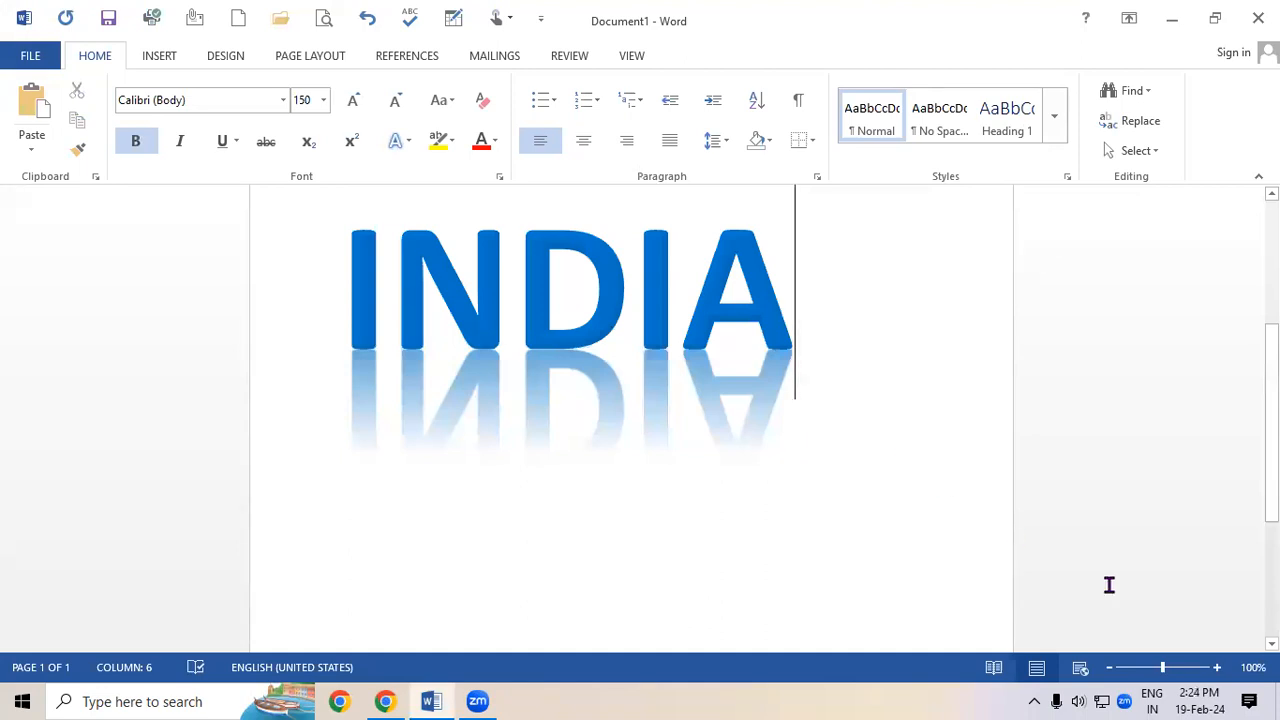
Zoom the document to 130% to examine the reflection under INDIA
click(1217, 667)
click(1217, 667)
click(1217, 667)
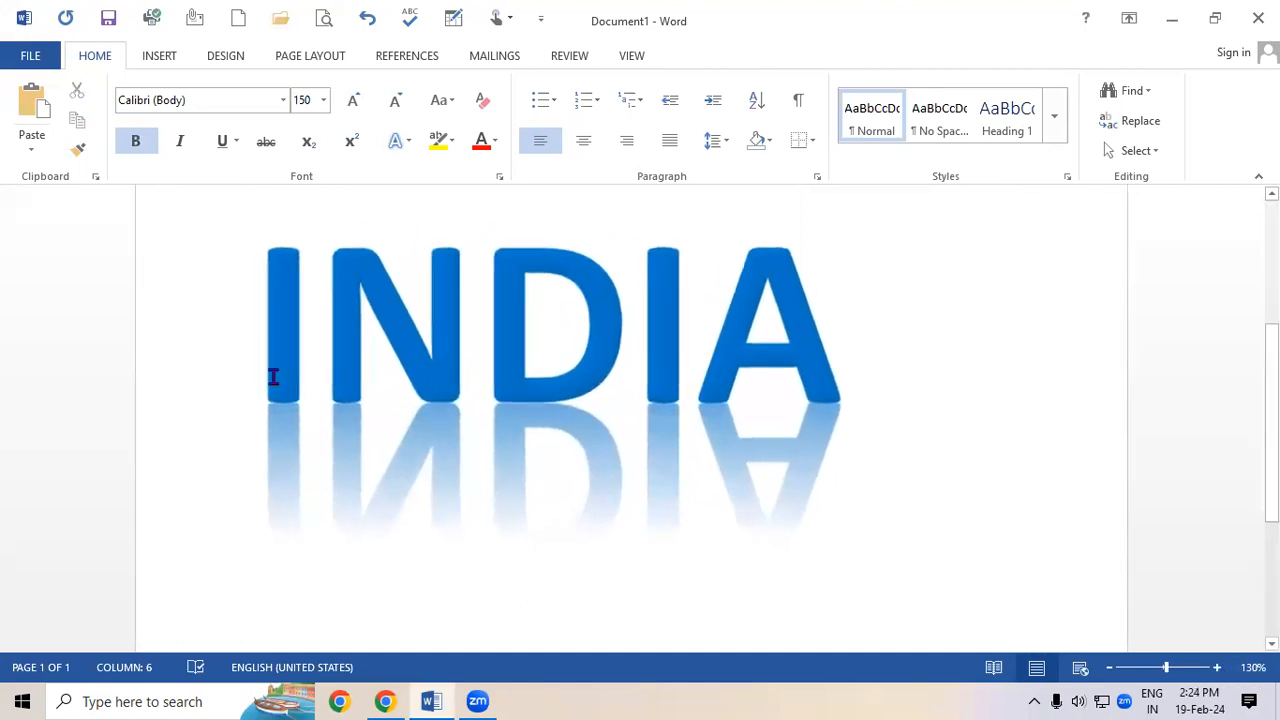
click(222, 370)
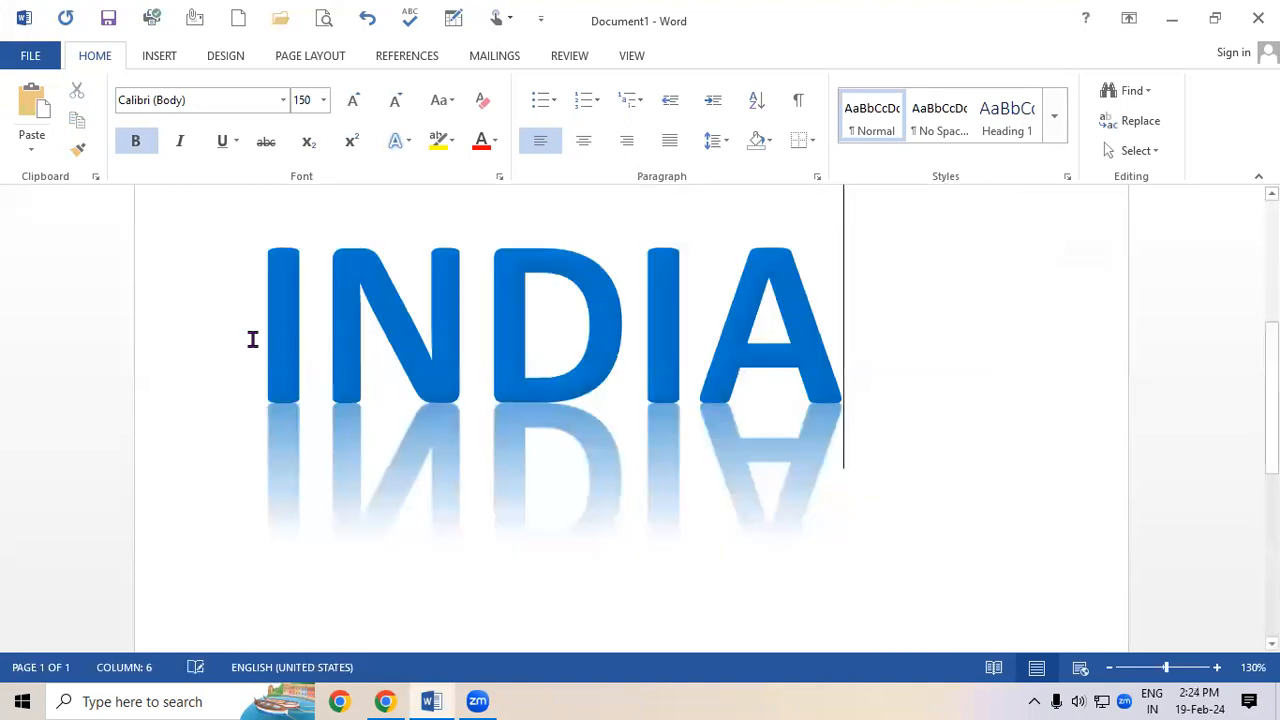
Remove the reflection from the word INDIA
drag(253, 339, 848, 412)
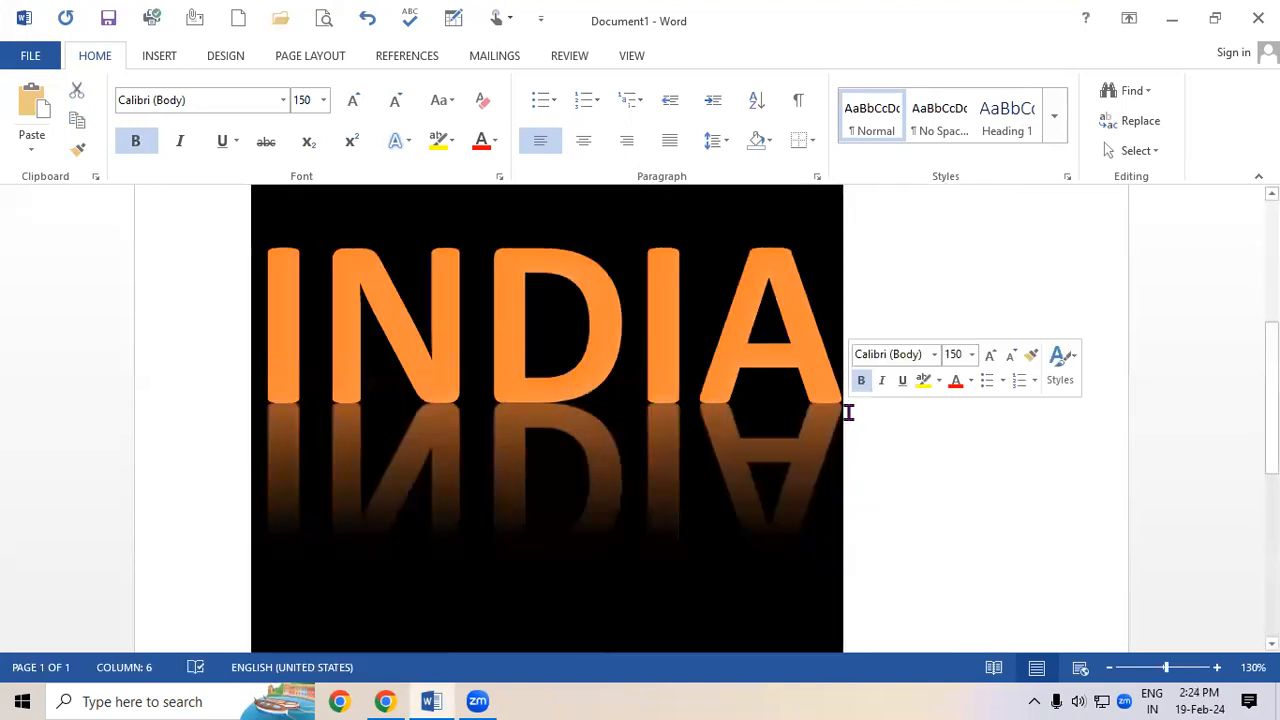
click(403, 142)
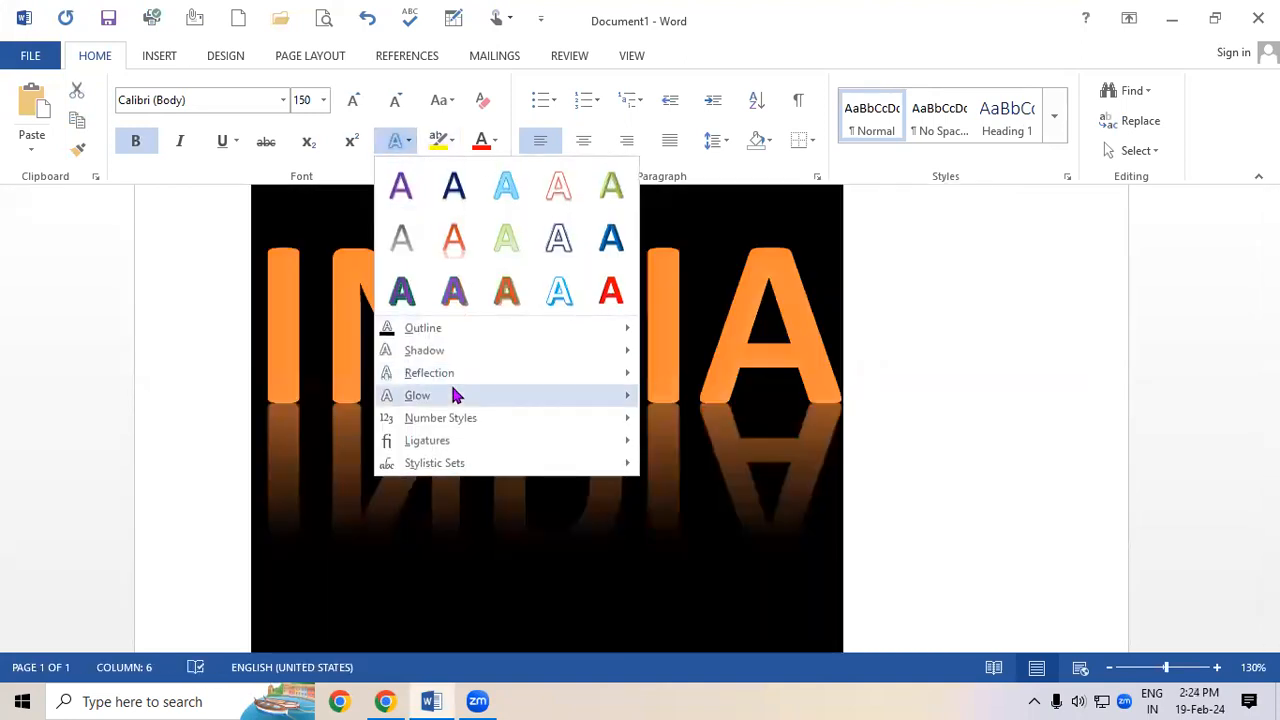
mouse_move(453, 390)
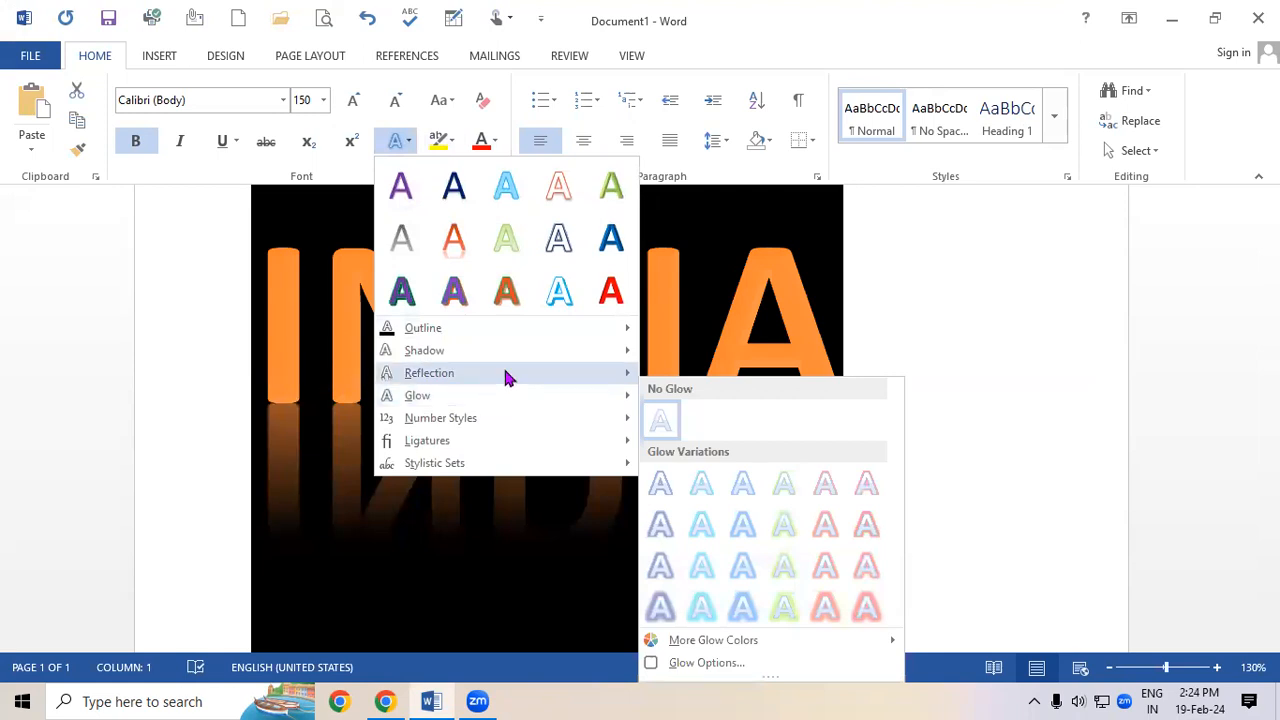
mouse_move(533, 374)
click(668, 413)
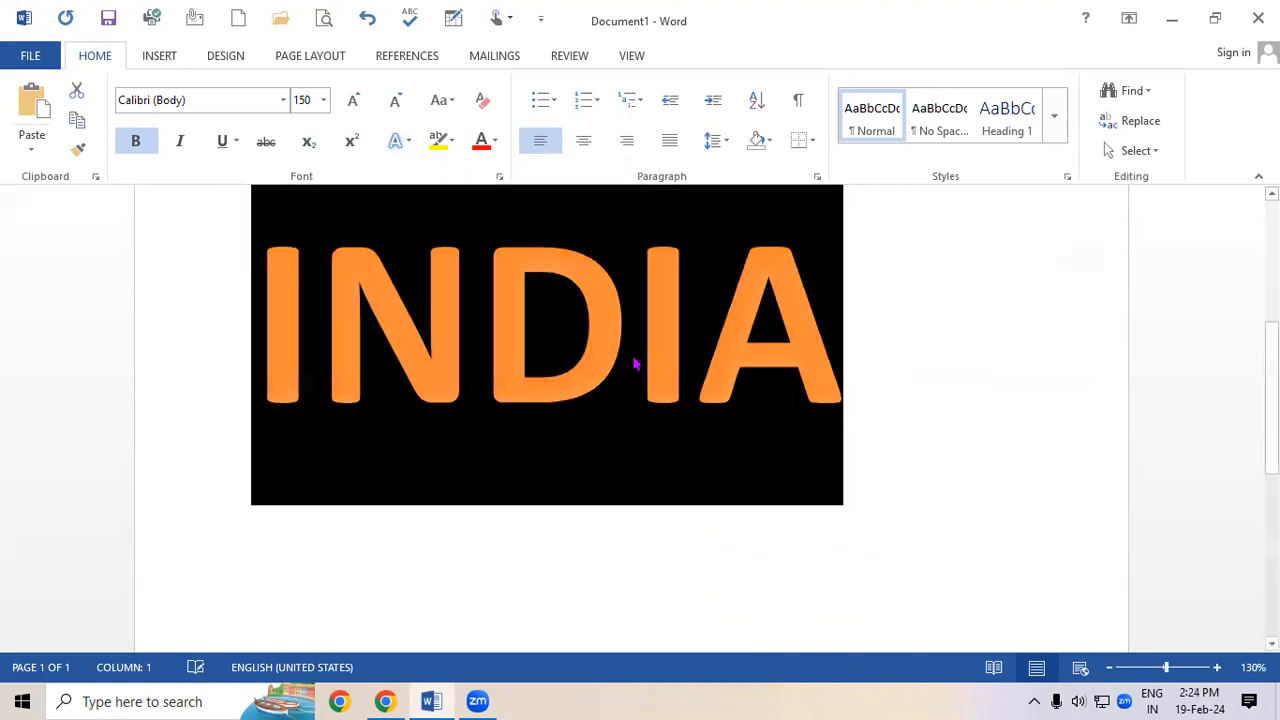
Add the largest red-orange glow variation, fifth in the last row, to INDIA
click(401, 141)
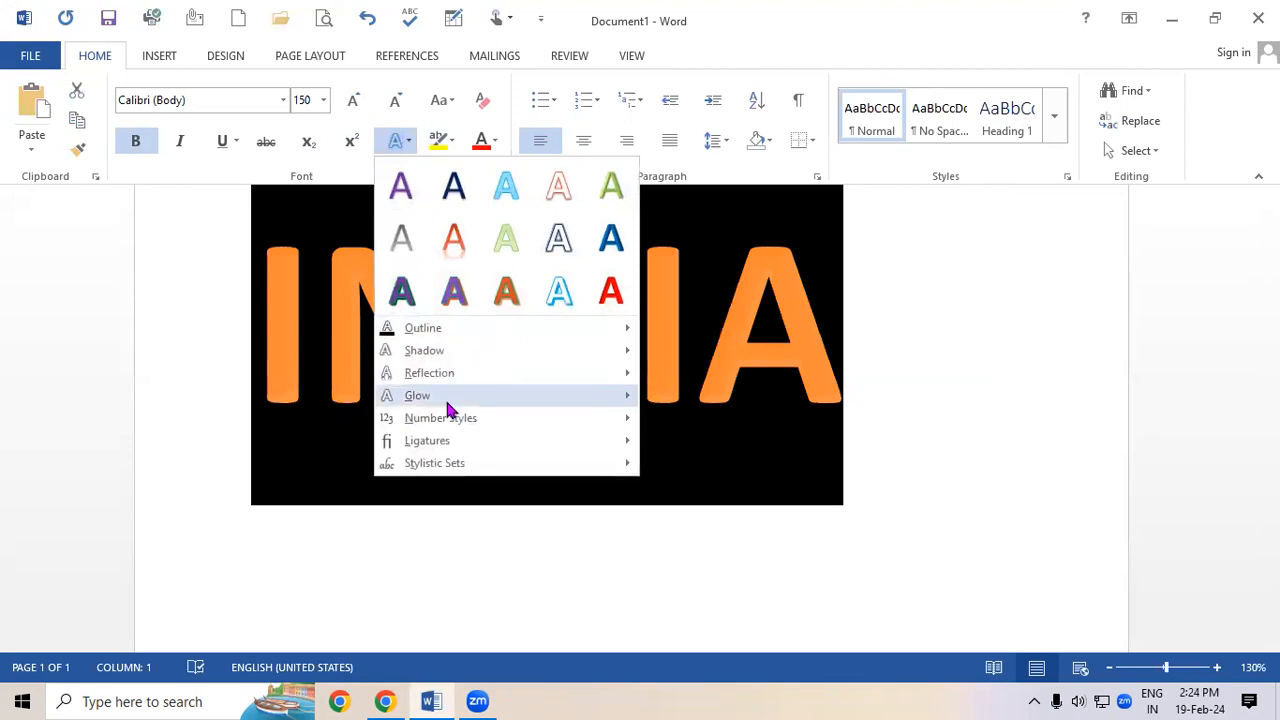
mouse_move(447, 400)
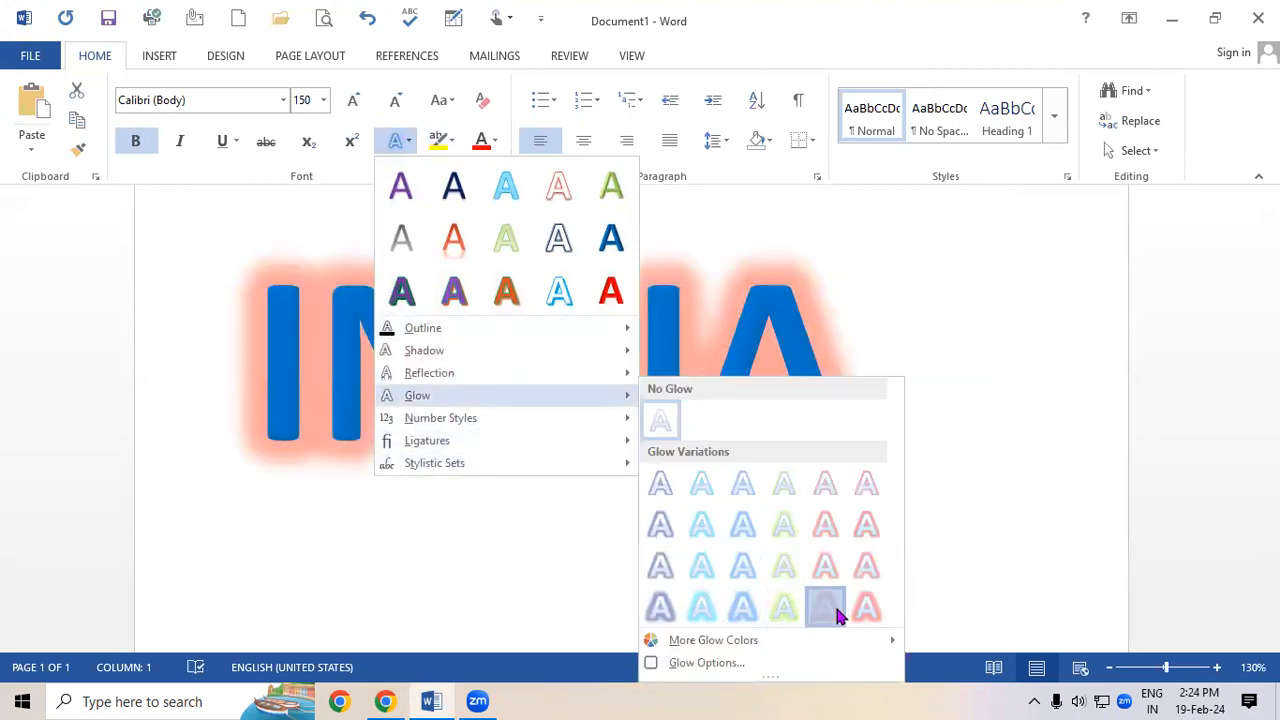
click(834, 603)
click(991, 512)
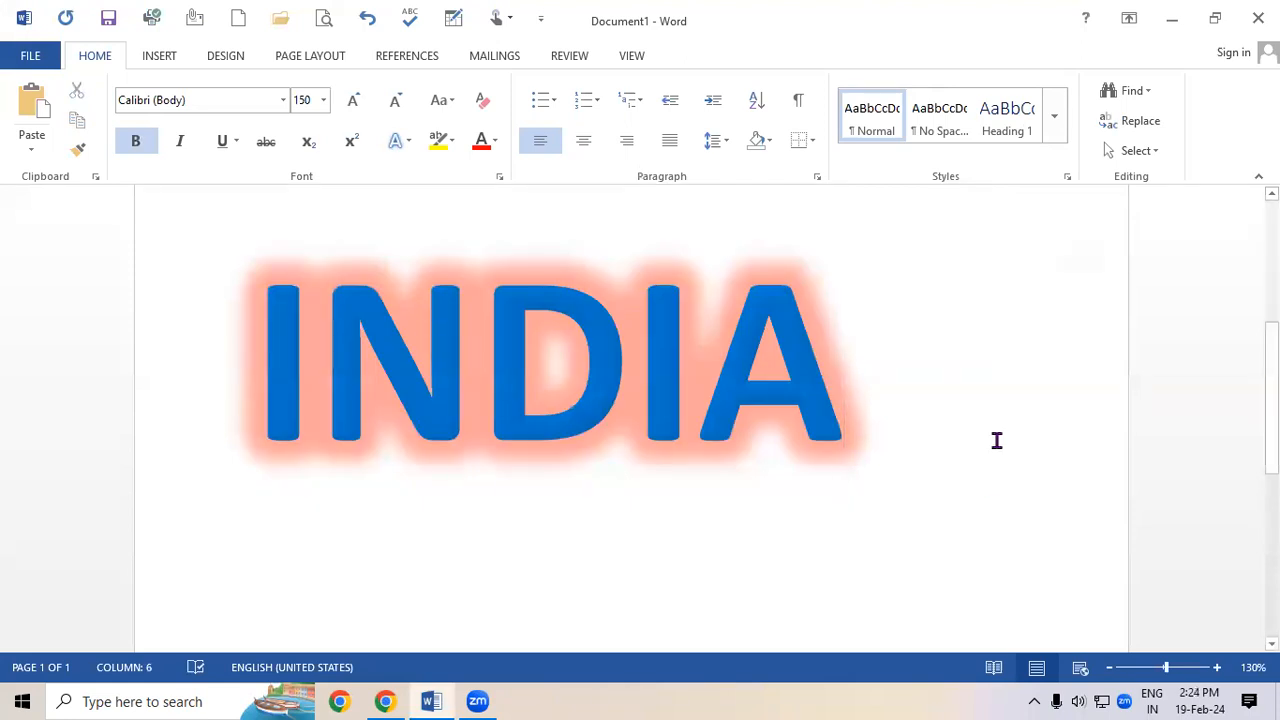
Switch the text fill of INDIA to a gradient fill through the detailed gradient settings
drag(277, 360, 791, 391)
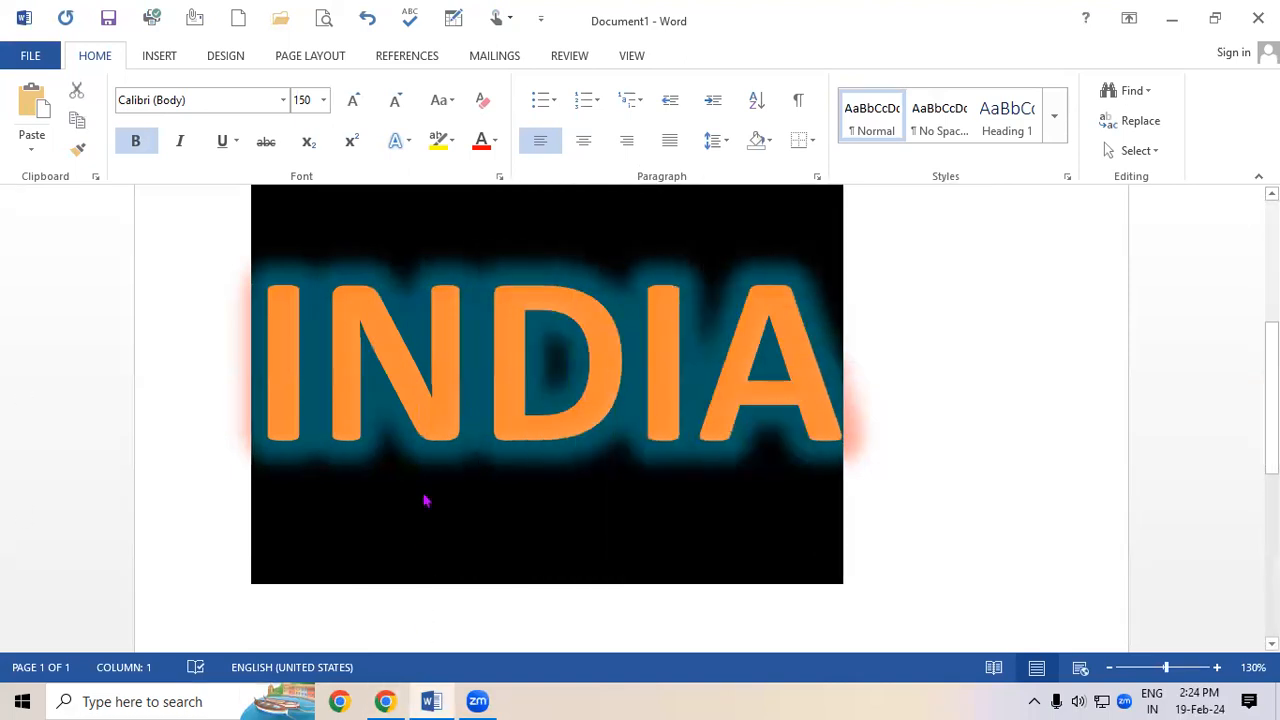
click(500, 146)
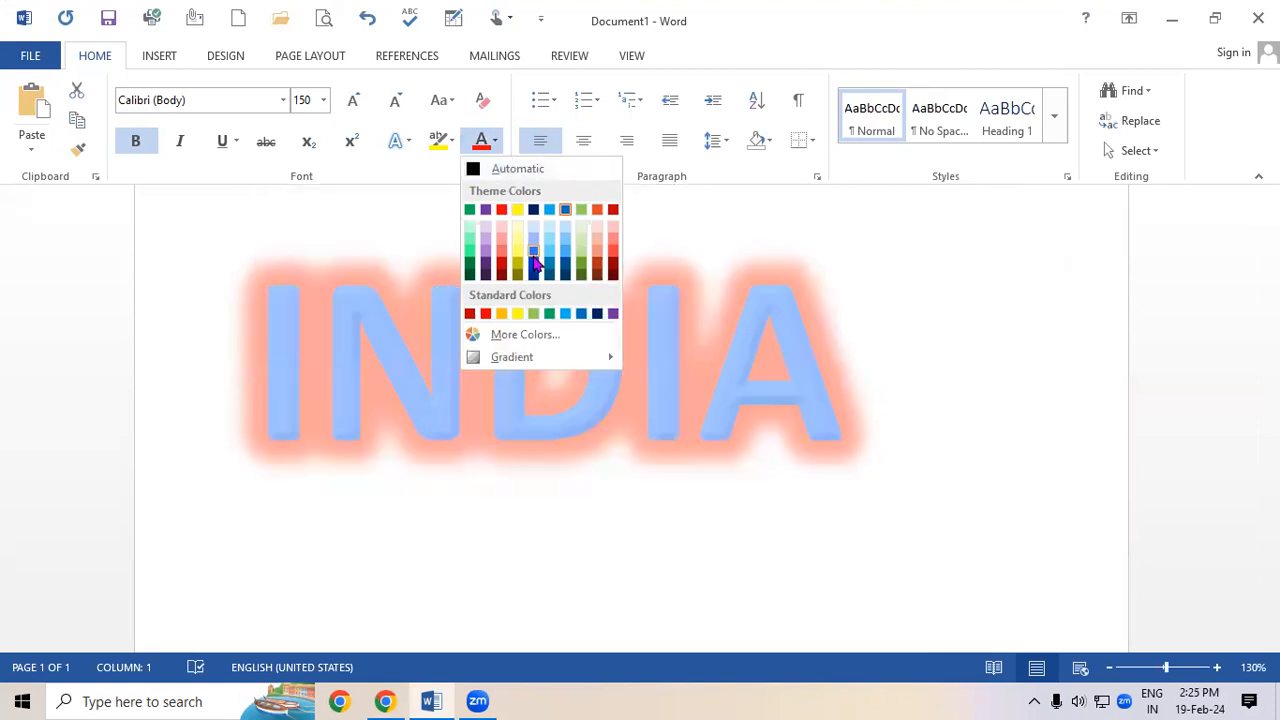
mouse_move(545, 362)
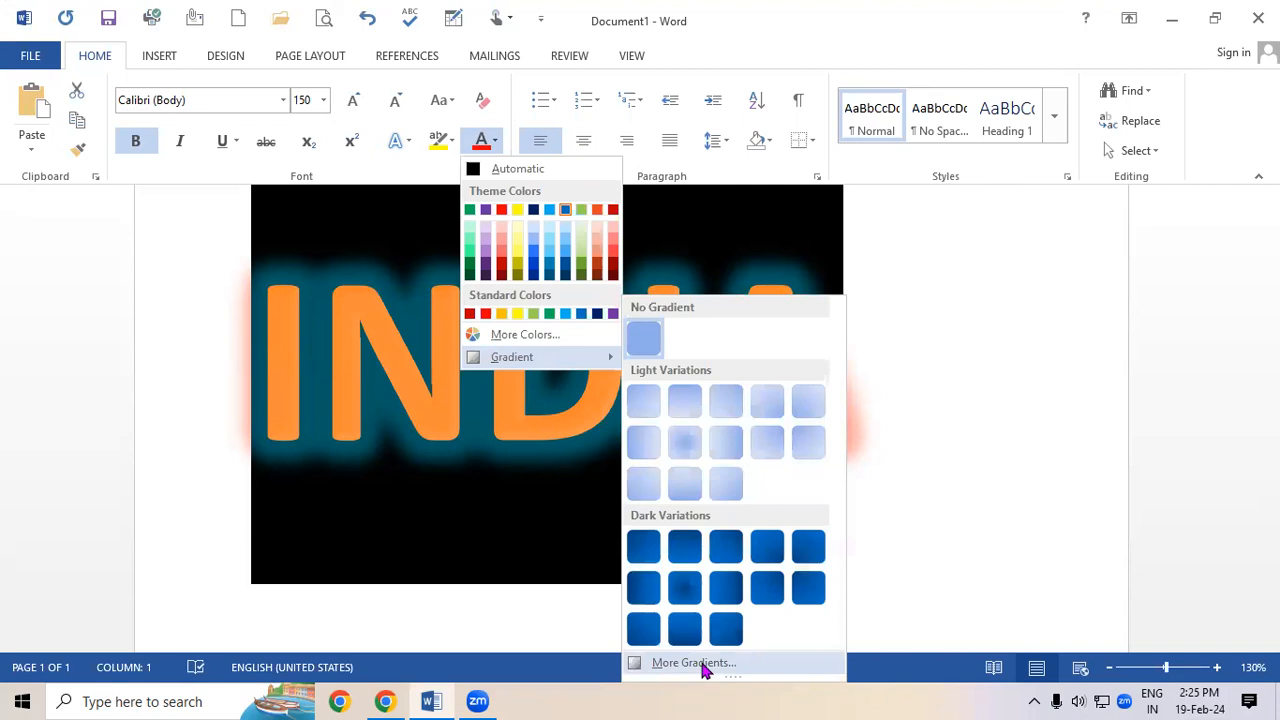
click(700, 663)
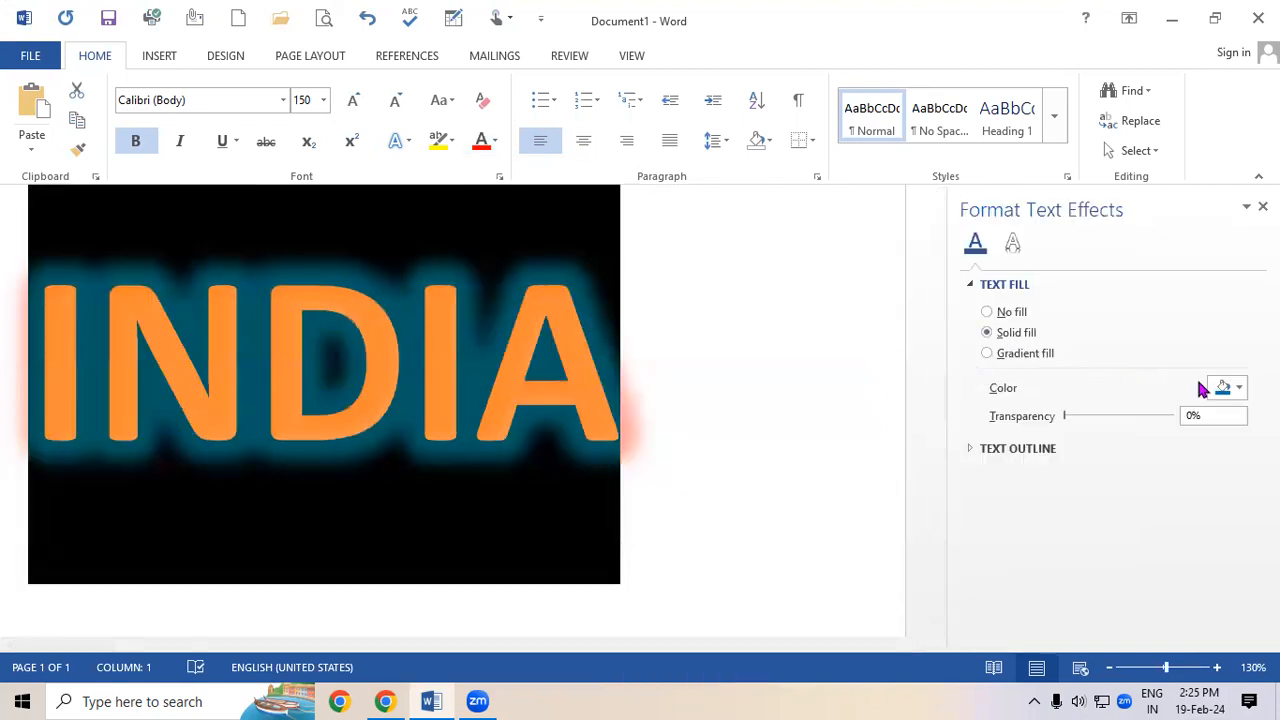
click(1045, 356)
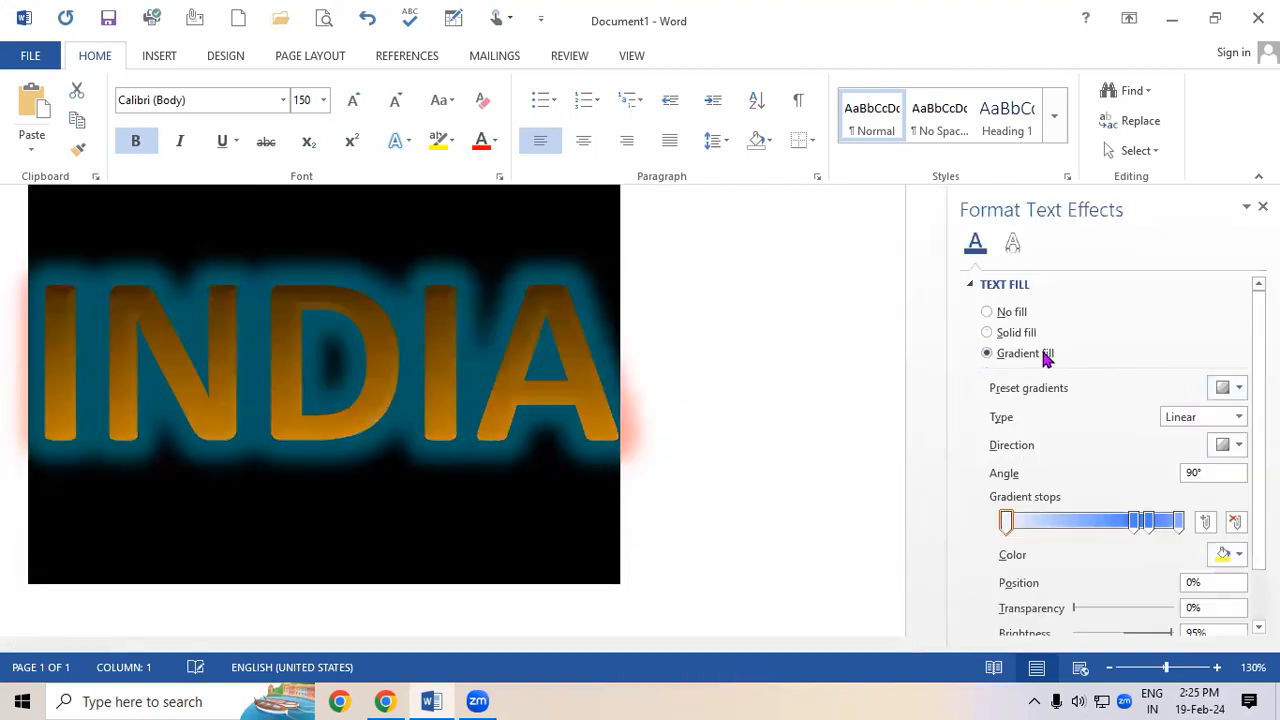
Reduce the gradient to three stops by removing the one at 83%, and place the middle stop at 63%
click(1134, 522)
drag(1134, 522, 1078, 541)
click(1148, 522)
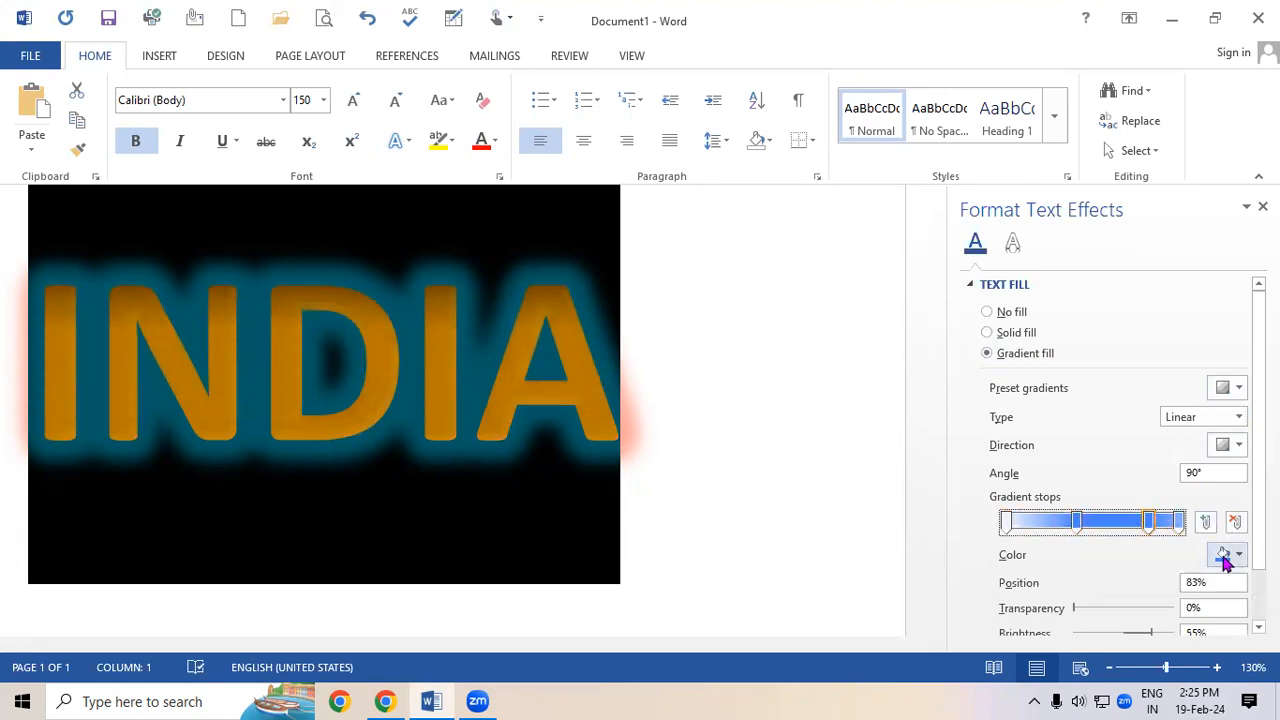
click(1234, 522)
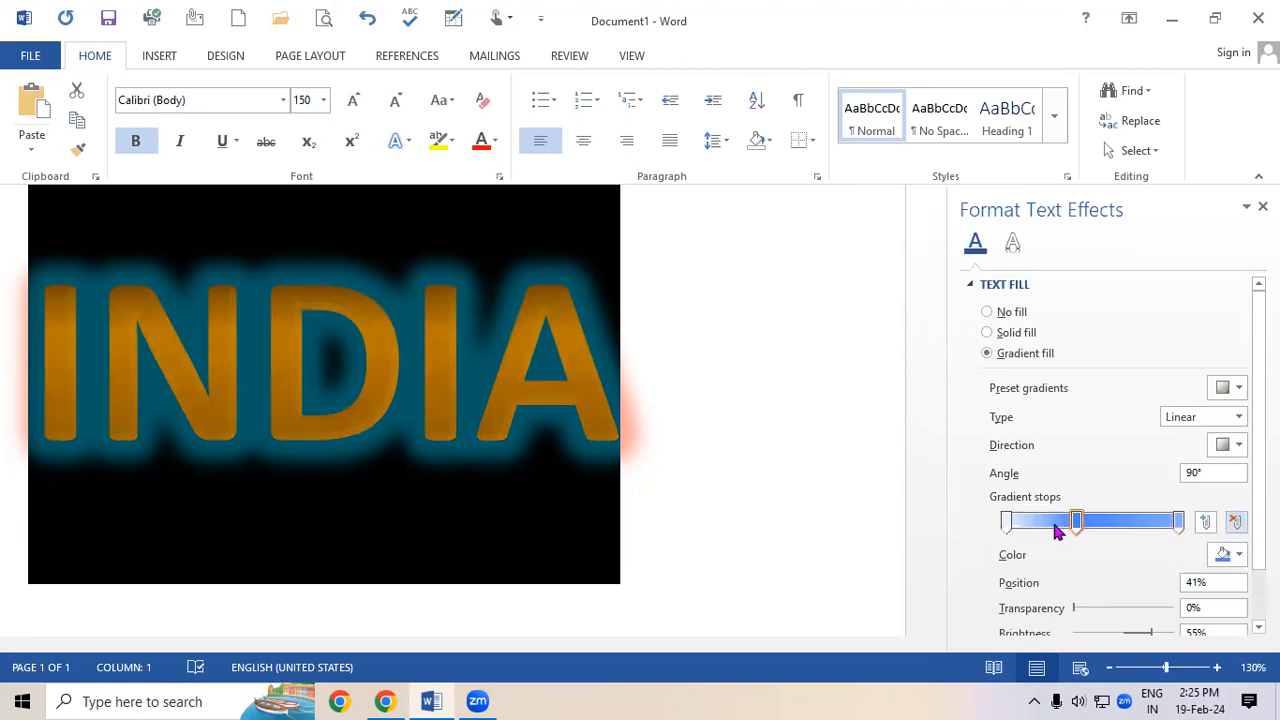
drag(1075, 524, 1114, 526)
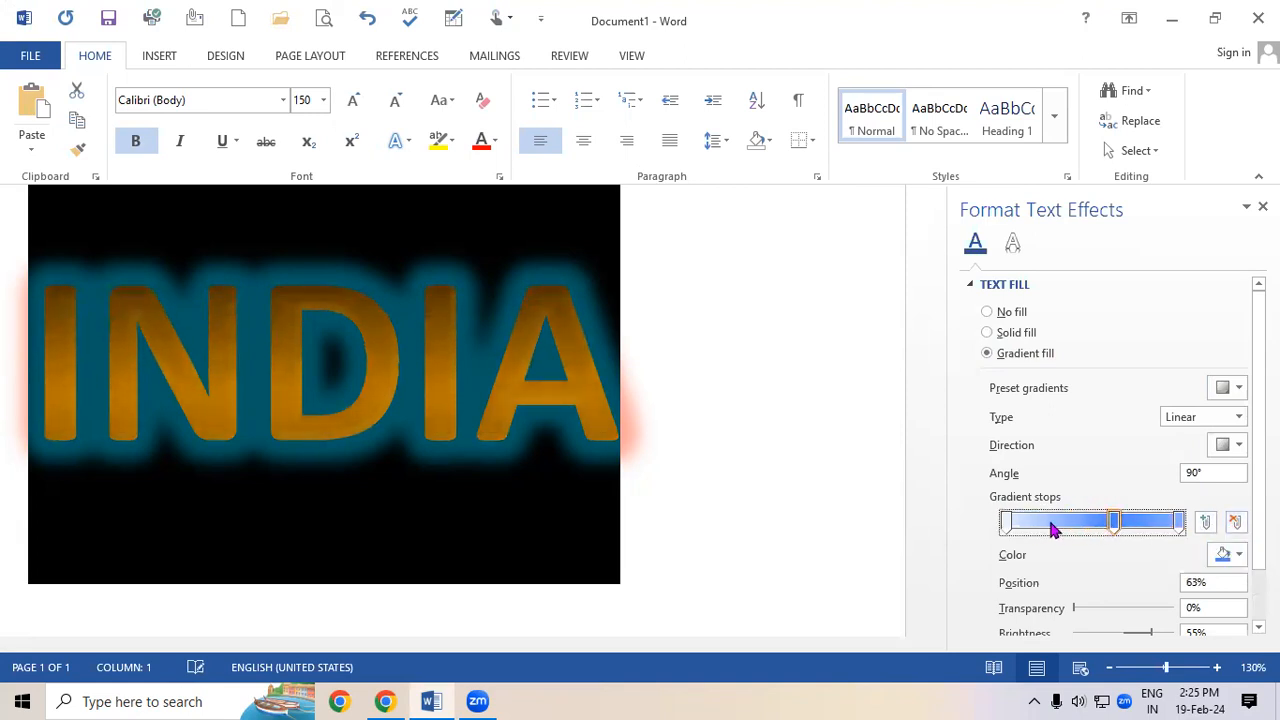
Color the first gradient stop, at 0%, standard red
click(1005, 525)
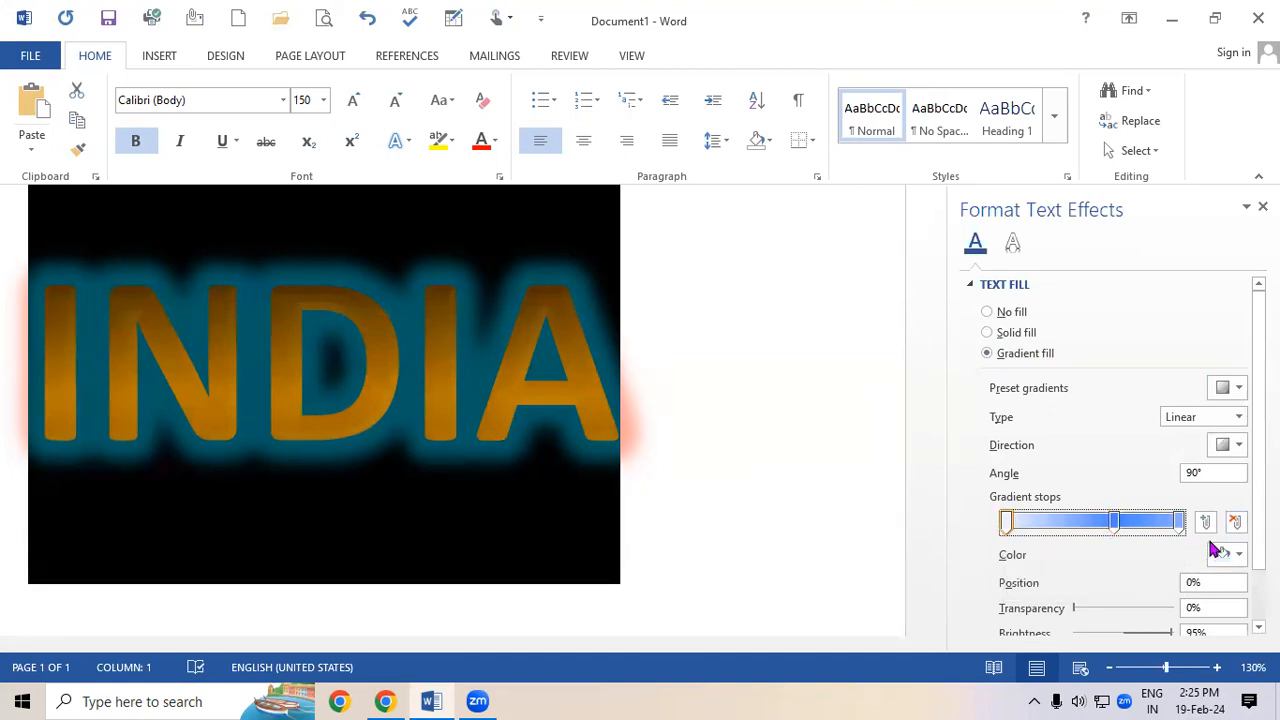
click(1235, 558)
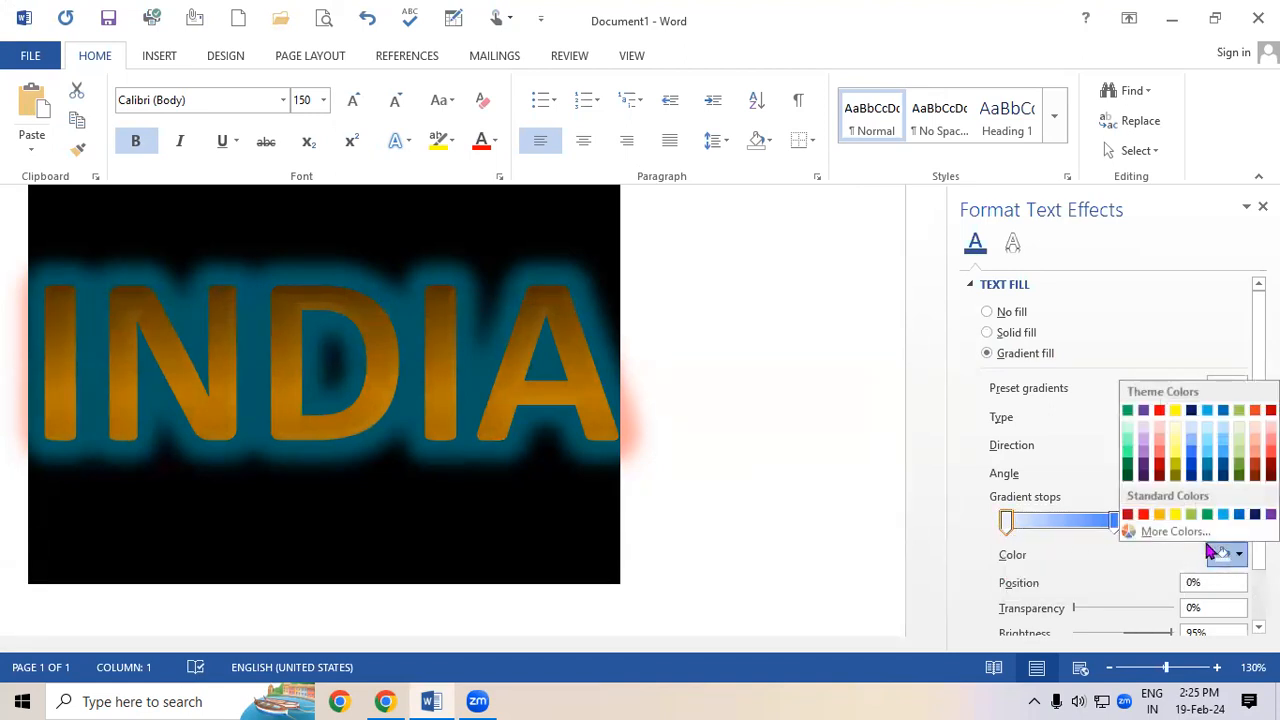
click(1141, 515)
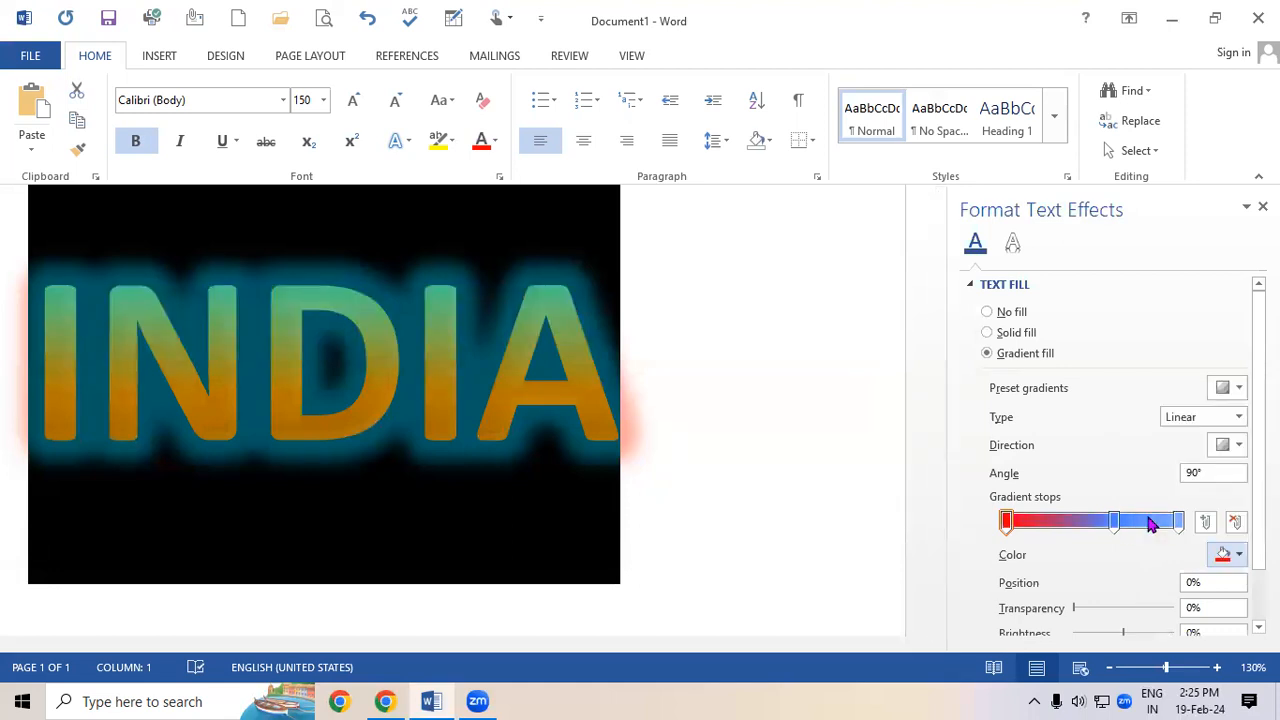
Move the middle gradient stop to 51% and color it with the lightest green theme tint
click(1115, 522)
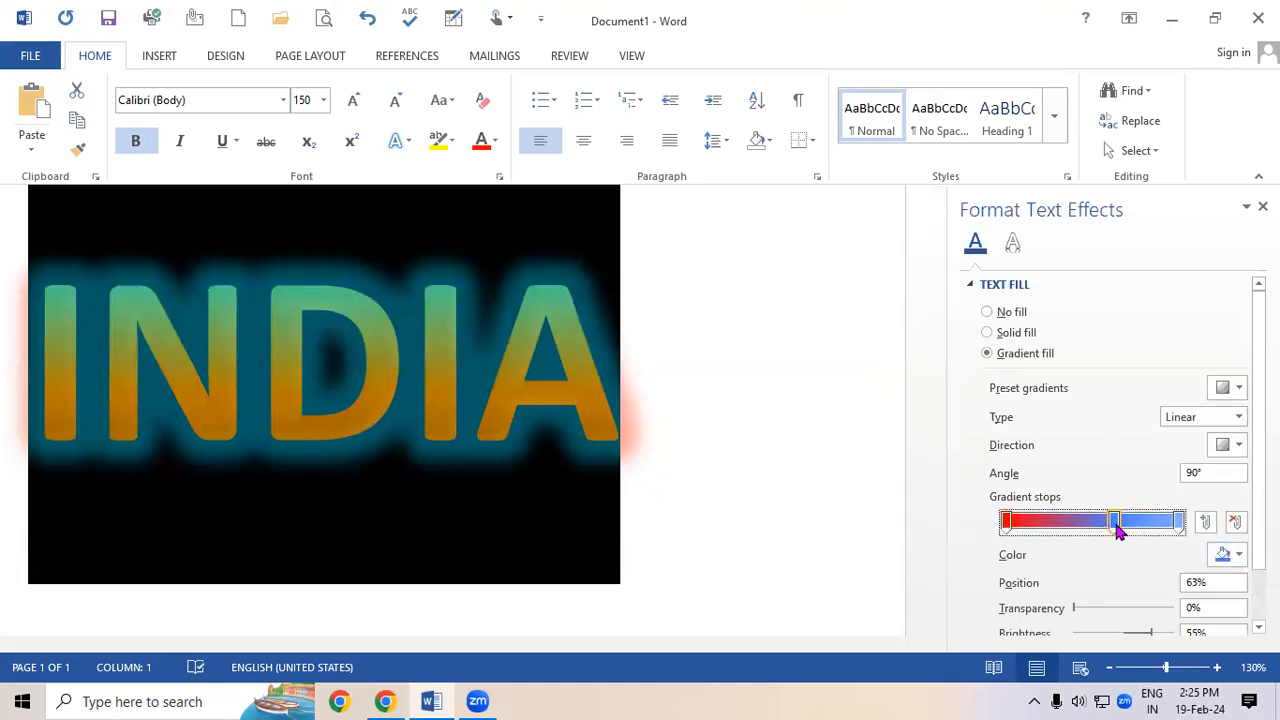
drag(1117, 527, 1096, 527)
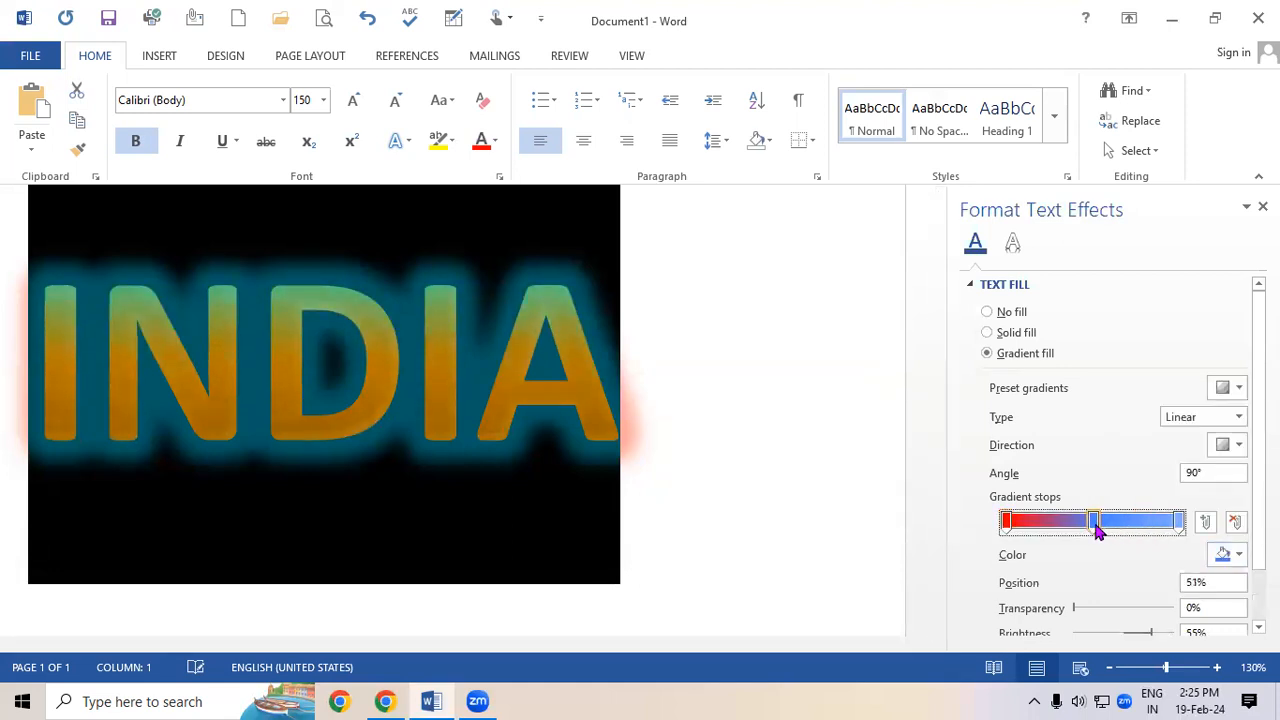
click(1229, 557)
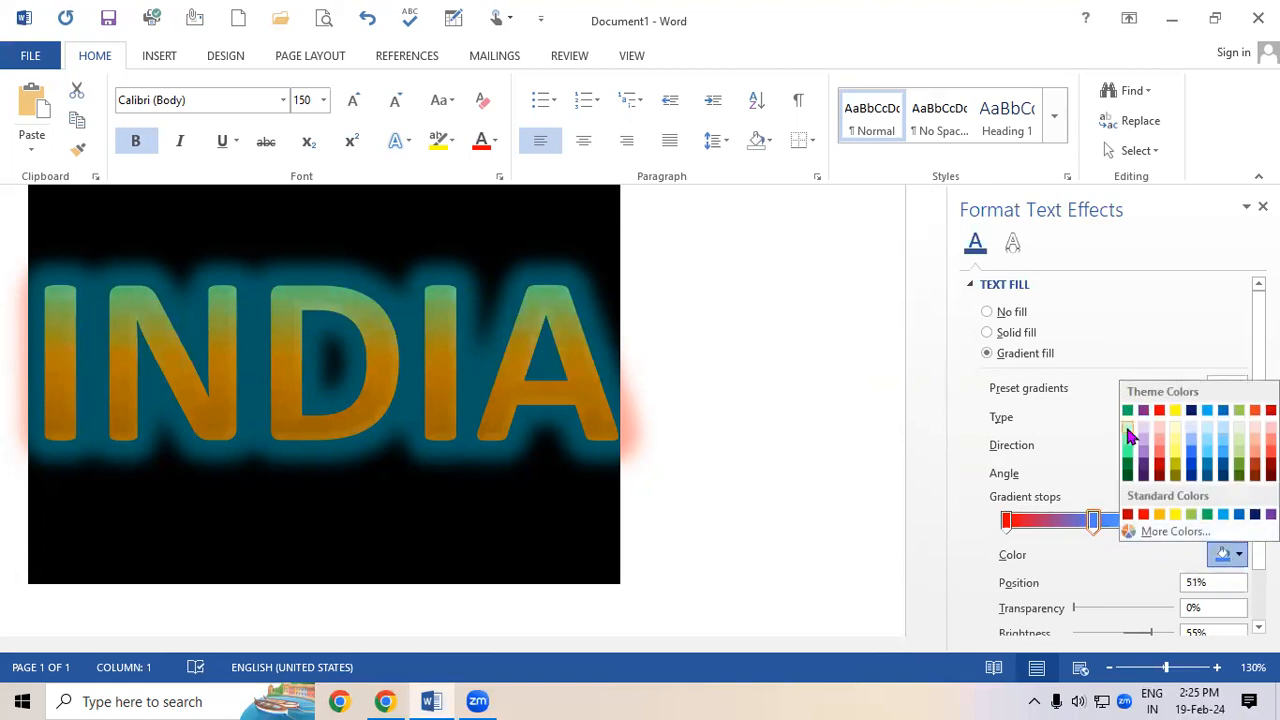
click(1128, 432)
Color the last gradient stop standard Green, close the text effect settings and deselect INDIA
click(1181, 522)
click(1232, 556)
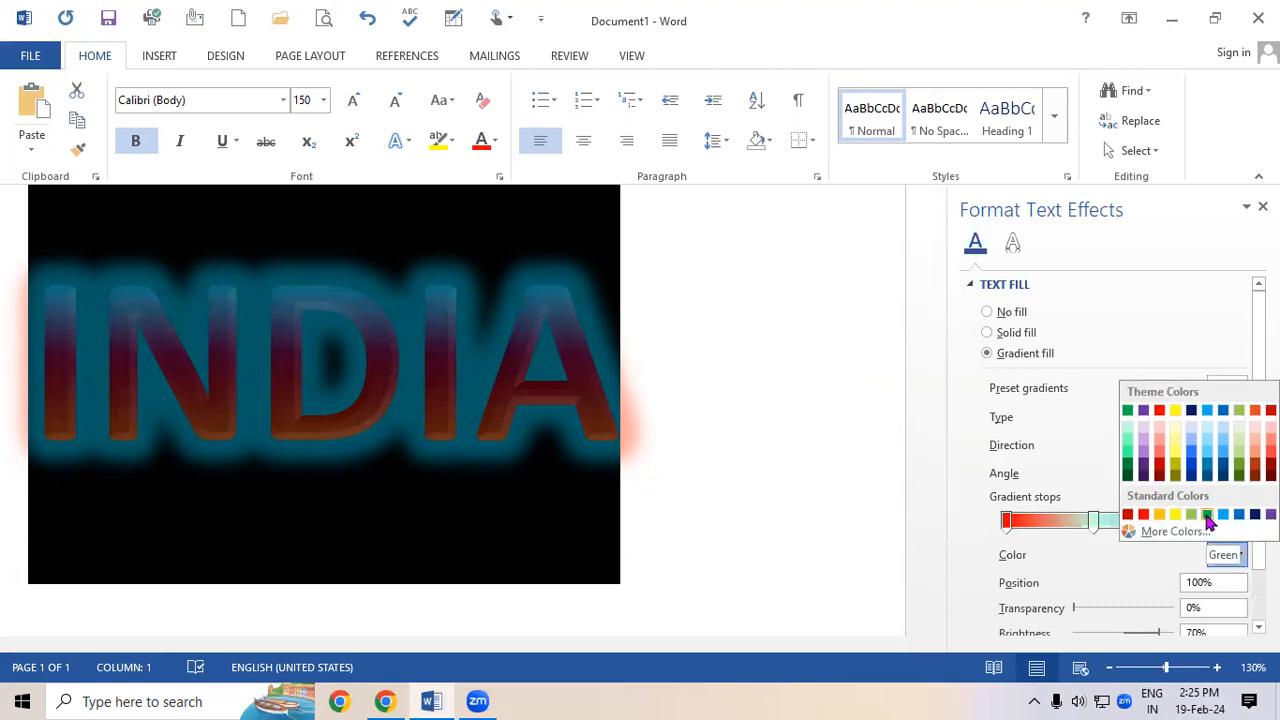
click(1207, 515)
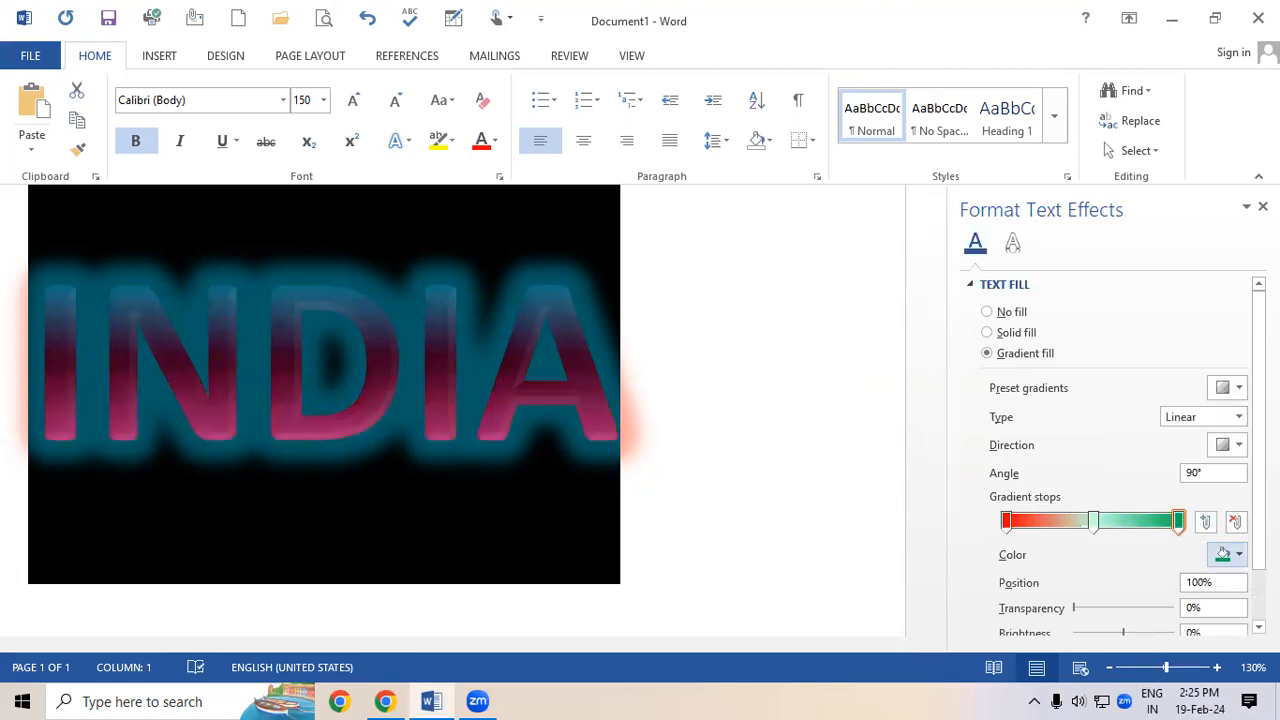
click(1262, 206)
click(1014, 380)
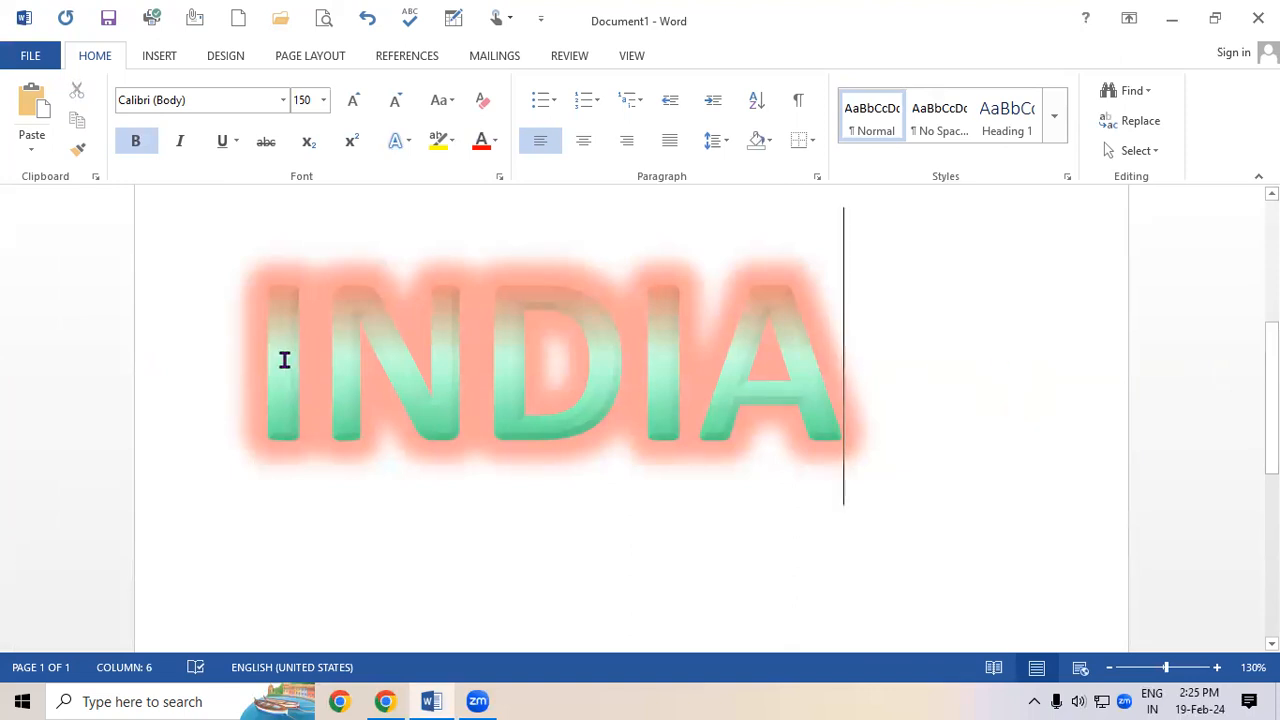
Remove the glow around the gradient-filled word INDIA
drag(266, 351, 863, 416)
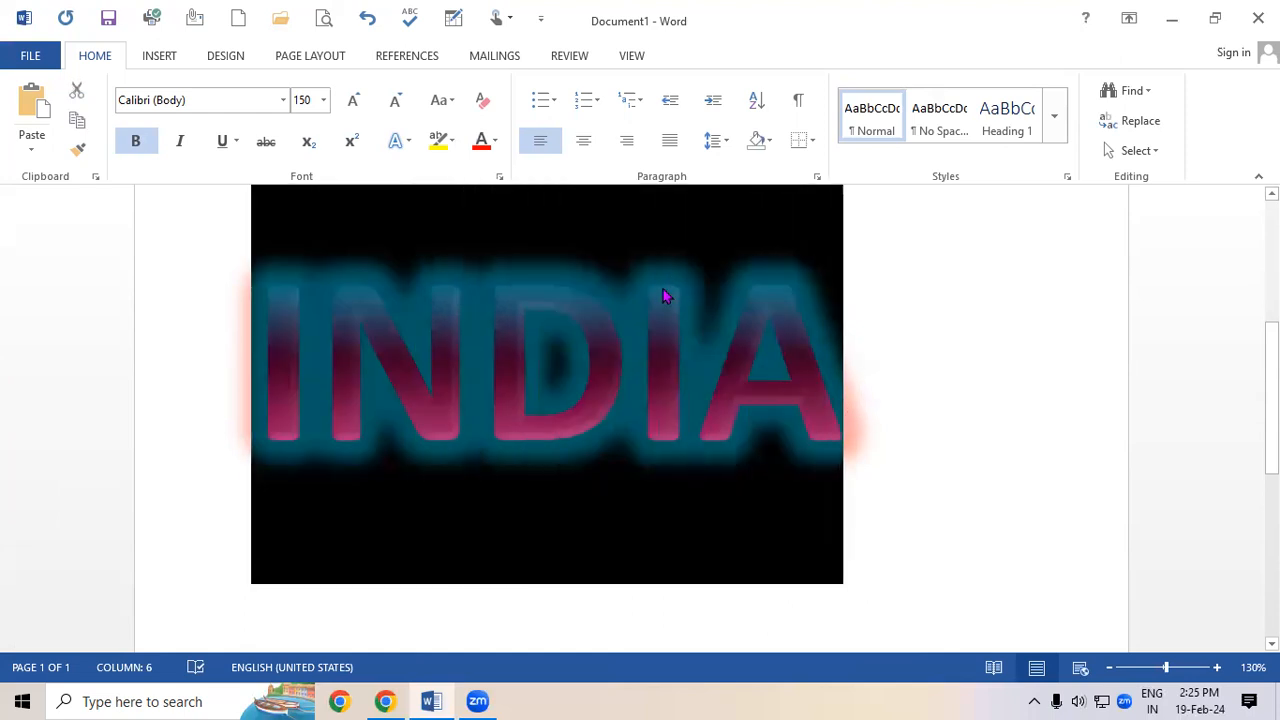
click(408, 142)
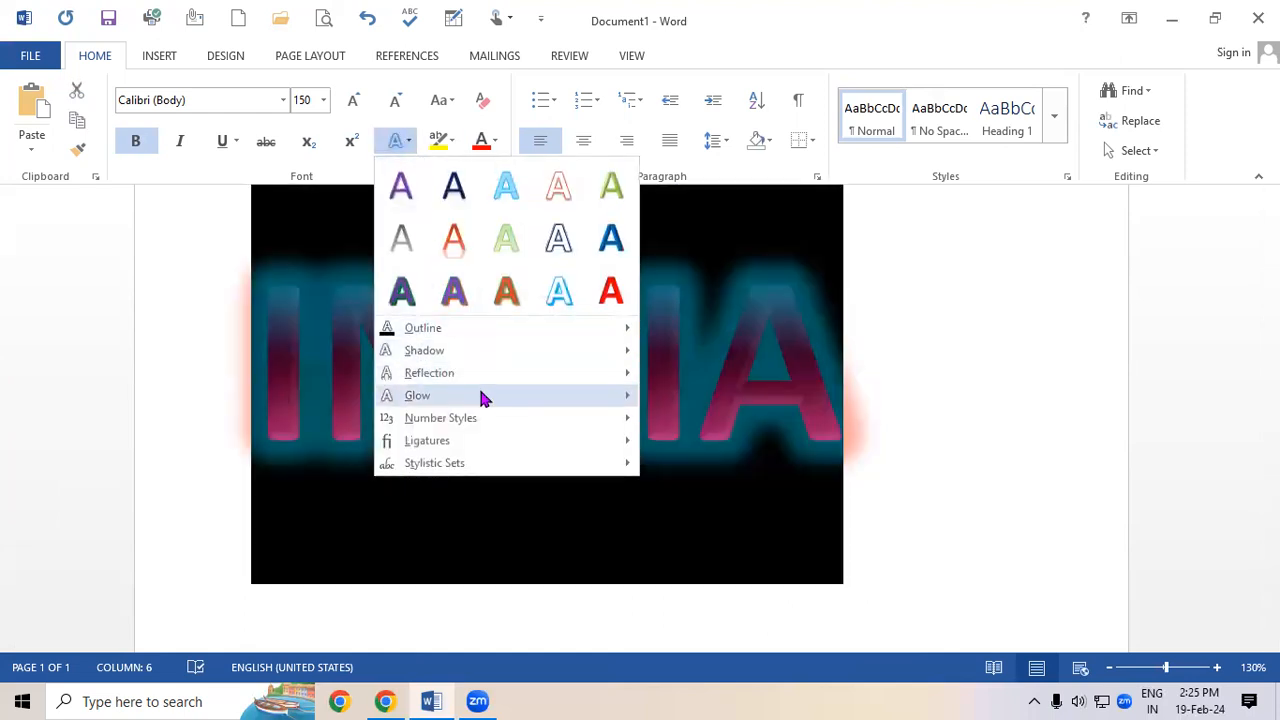
mouse_move(483, 398)
click(663, 426)
click(983, 416)
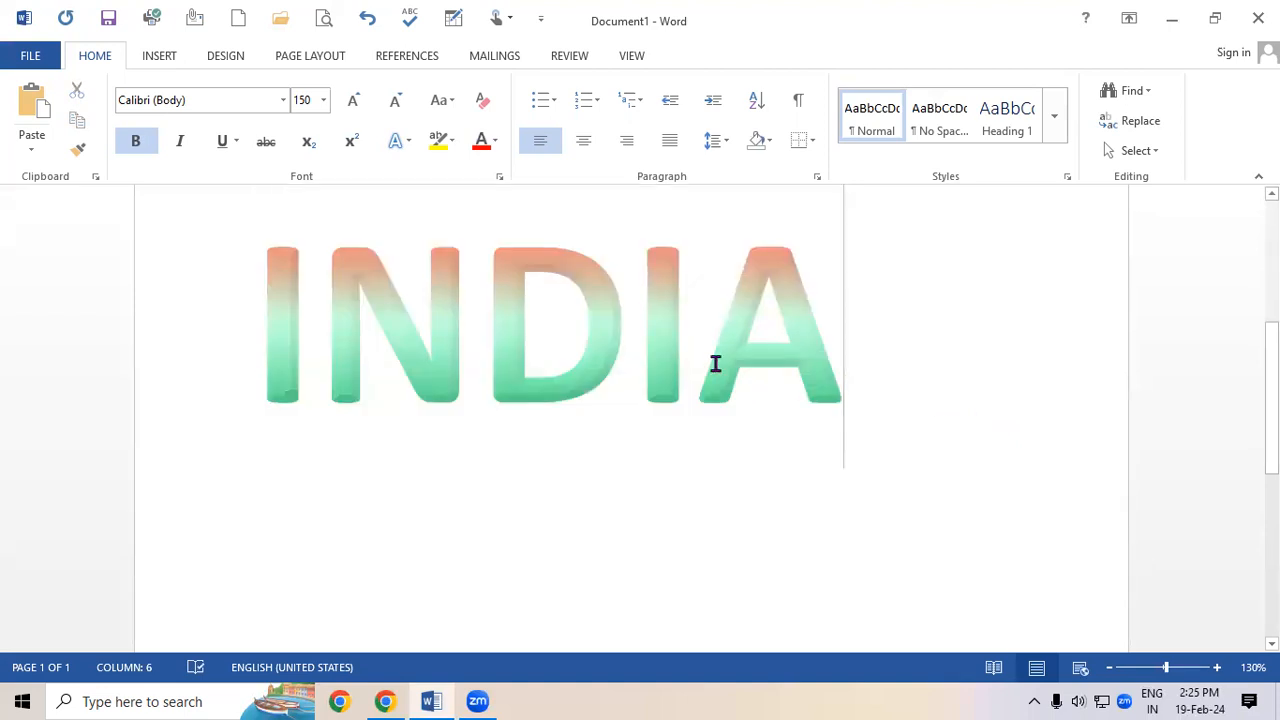
Apply the gradient variation that radiates from the center, red in the middle and green outside, to INDIA
drag(263, 303, 818, 328)
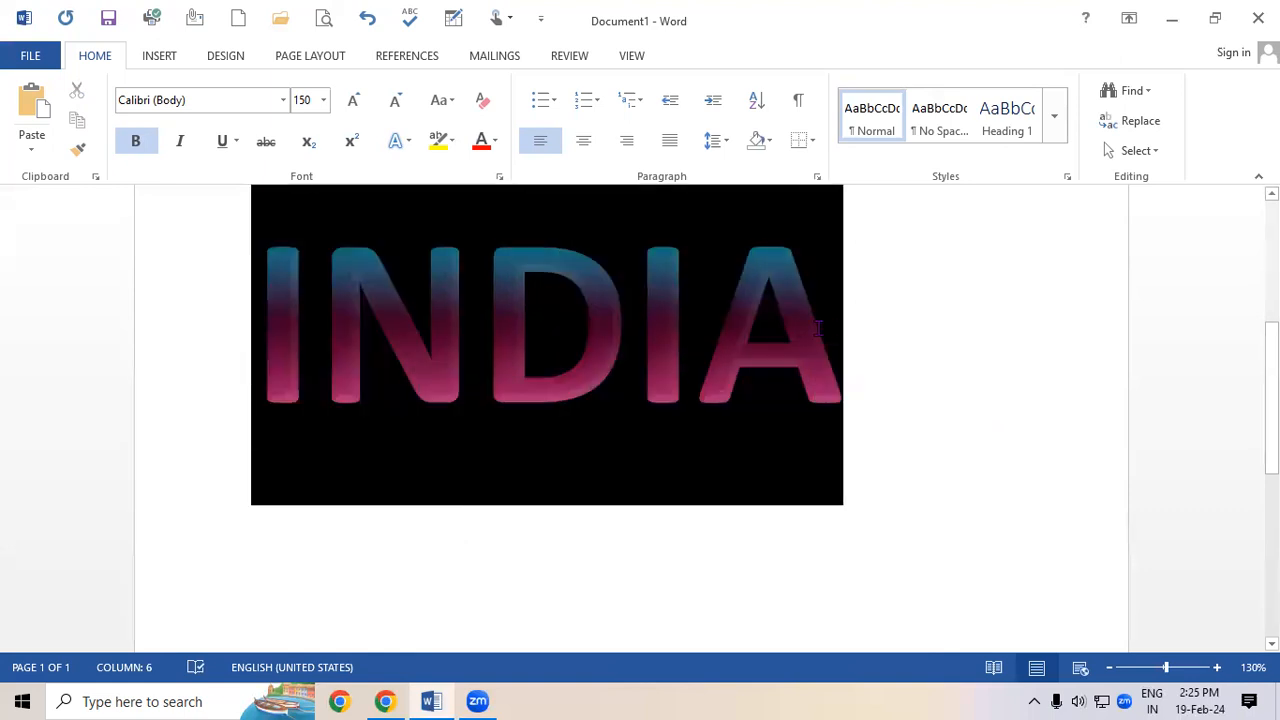
click(494, 140)
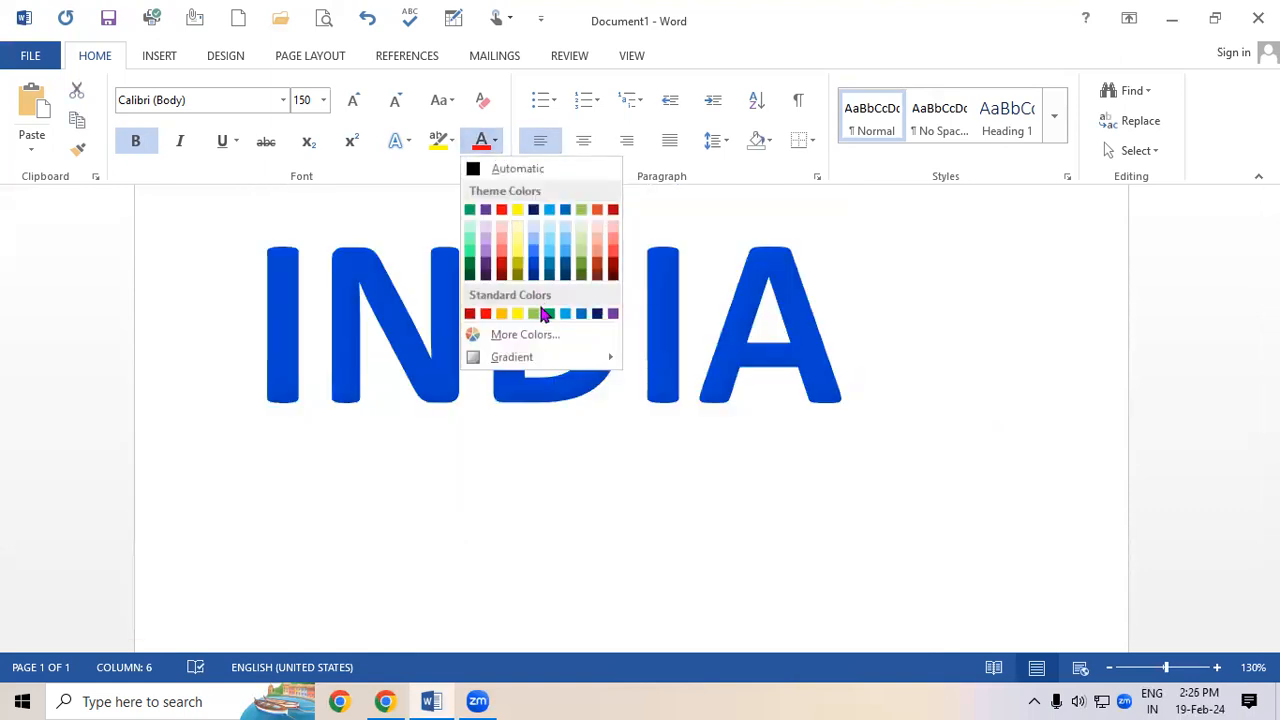
mouse_move(551, 370)
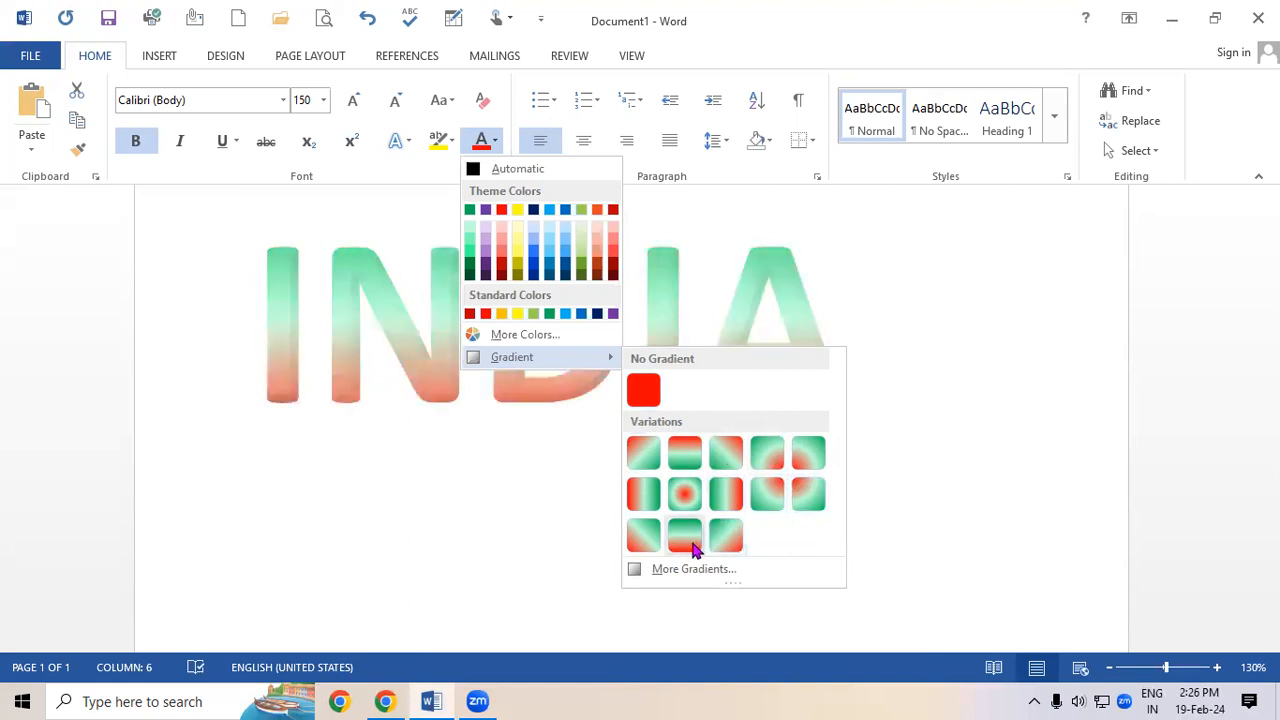
click(685, 493)
click(951, 459)
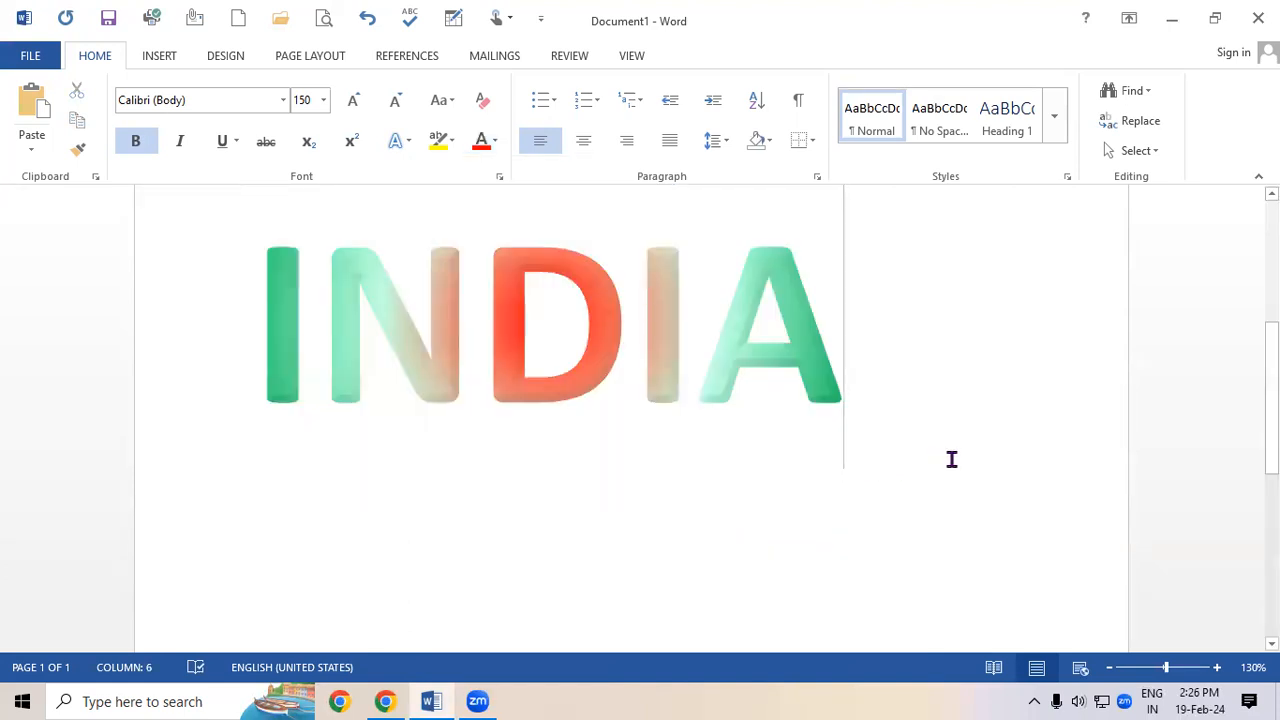
Color the word INDIA with a custom magenta font color, about RGB 174, 18, 152
click(266, 293)
drag(266, 293, 830, 328)
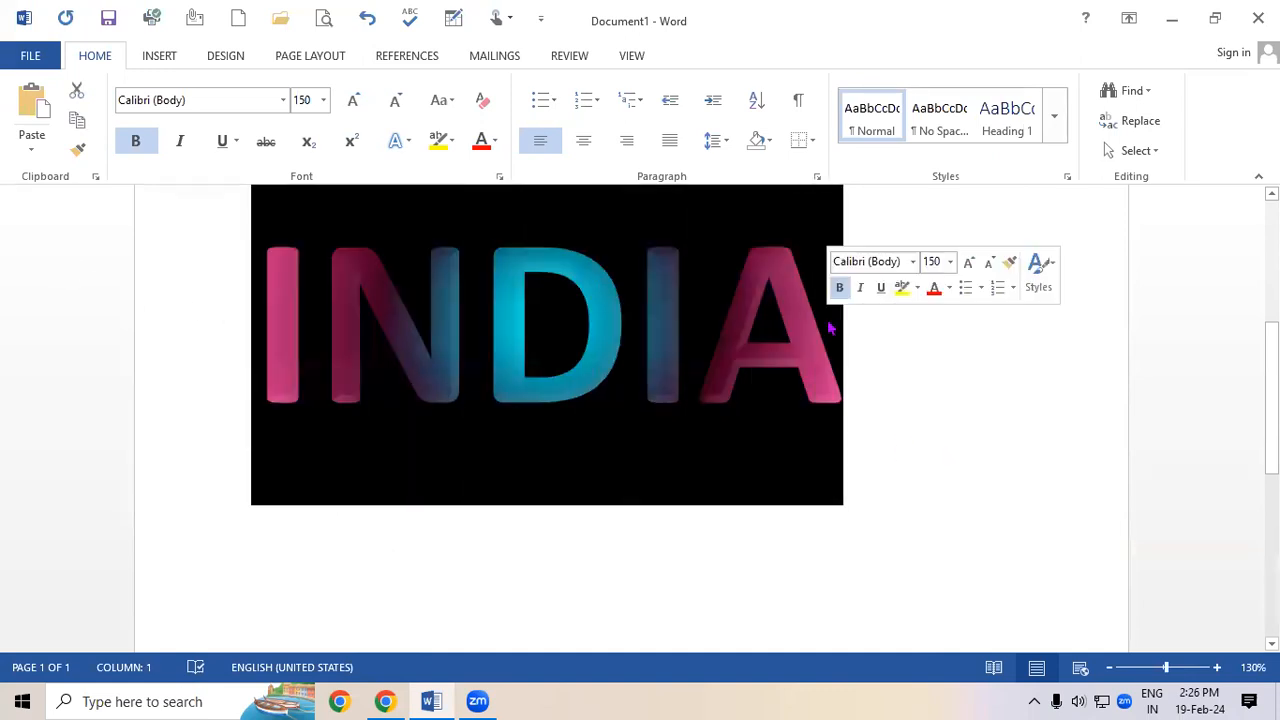
click(493, 141)
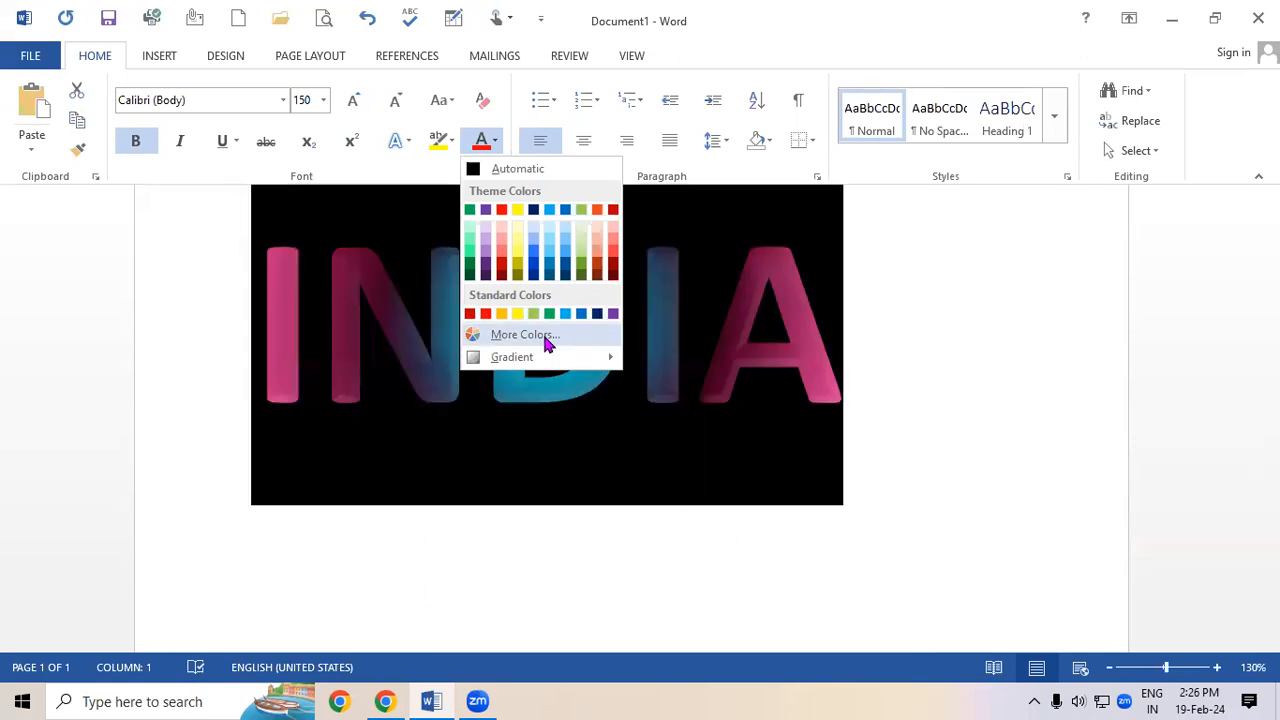
click(515, 335)
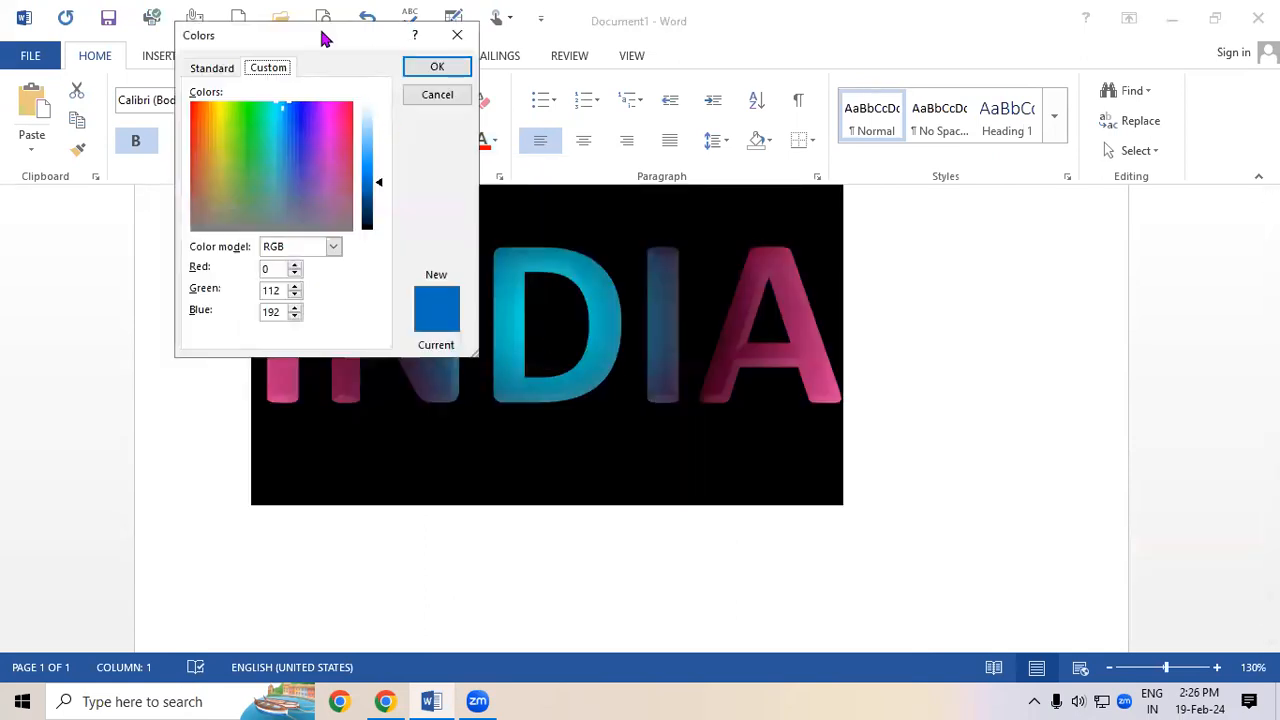
drag(365, 40, 1083, 155)
drag(1002, 222, 1050, 262)
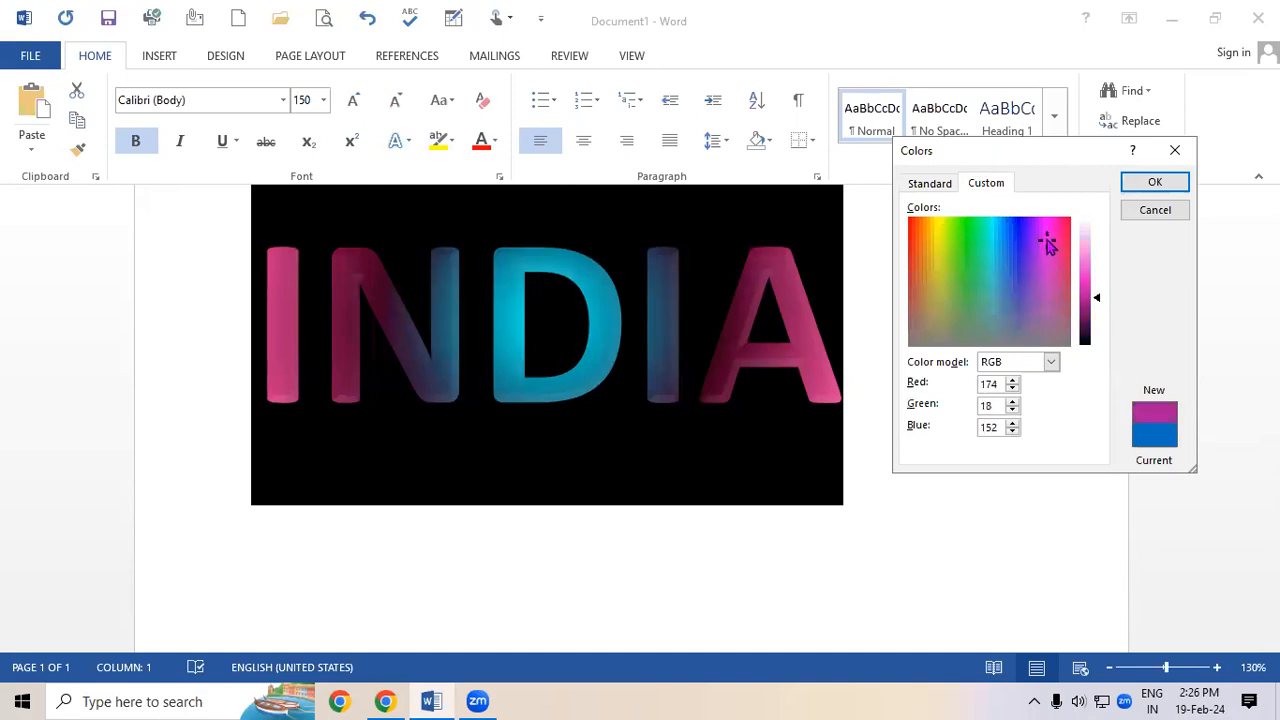
click(1155, 182)
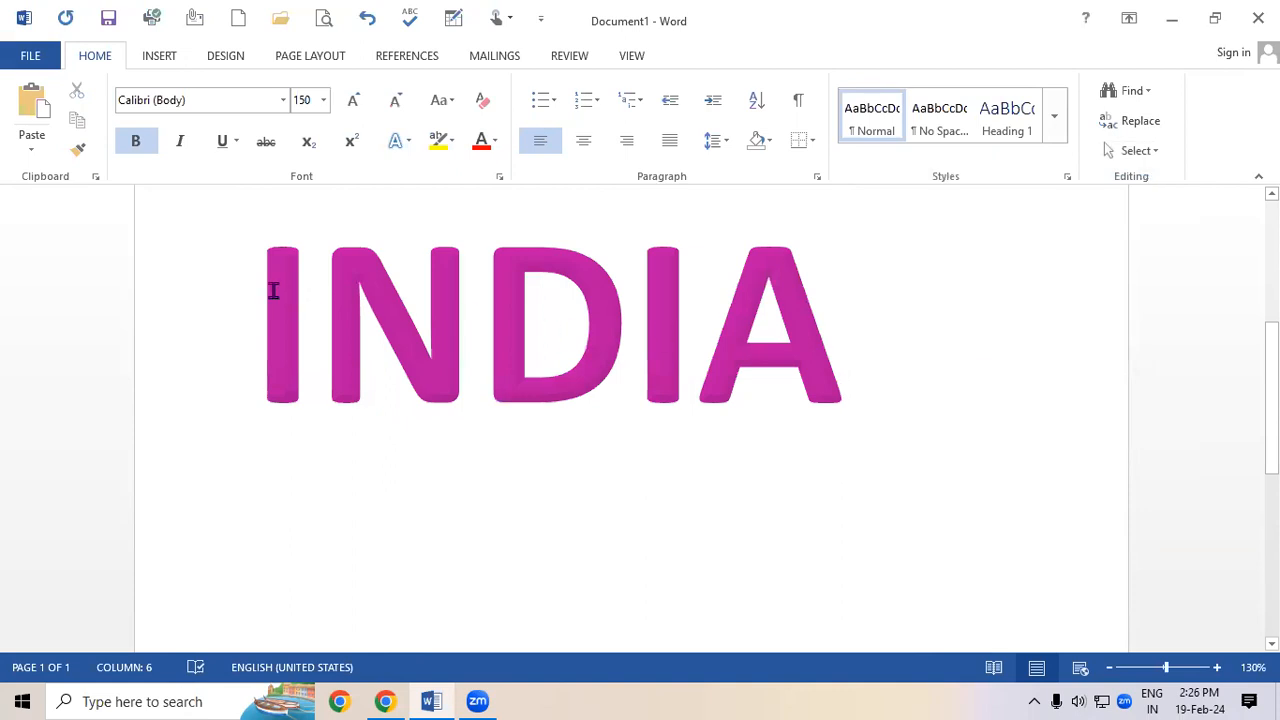
drag(272, 290, 910, 347)
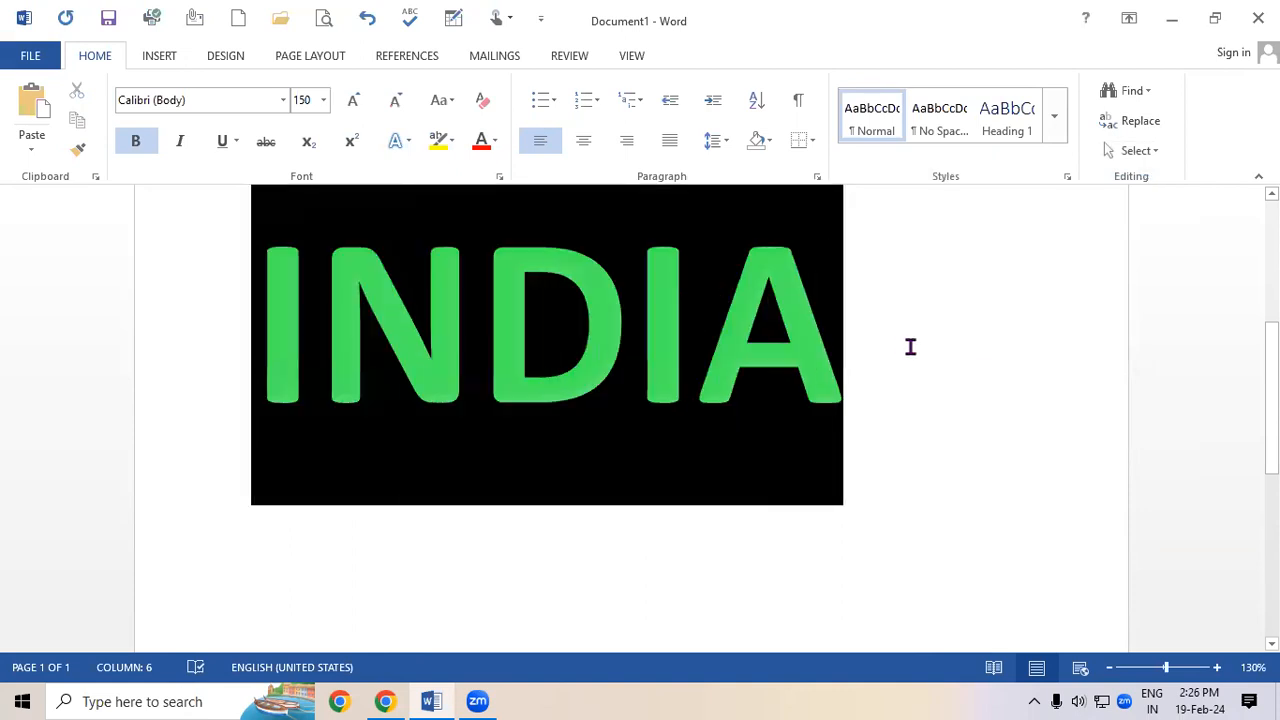
click(407, 143)
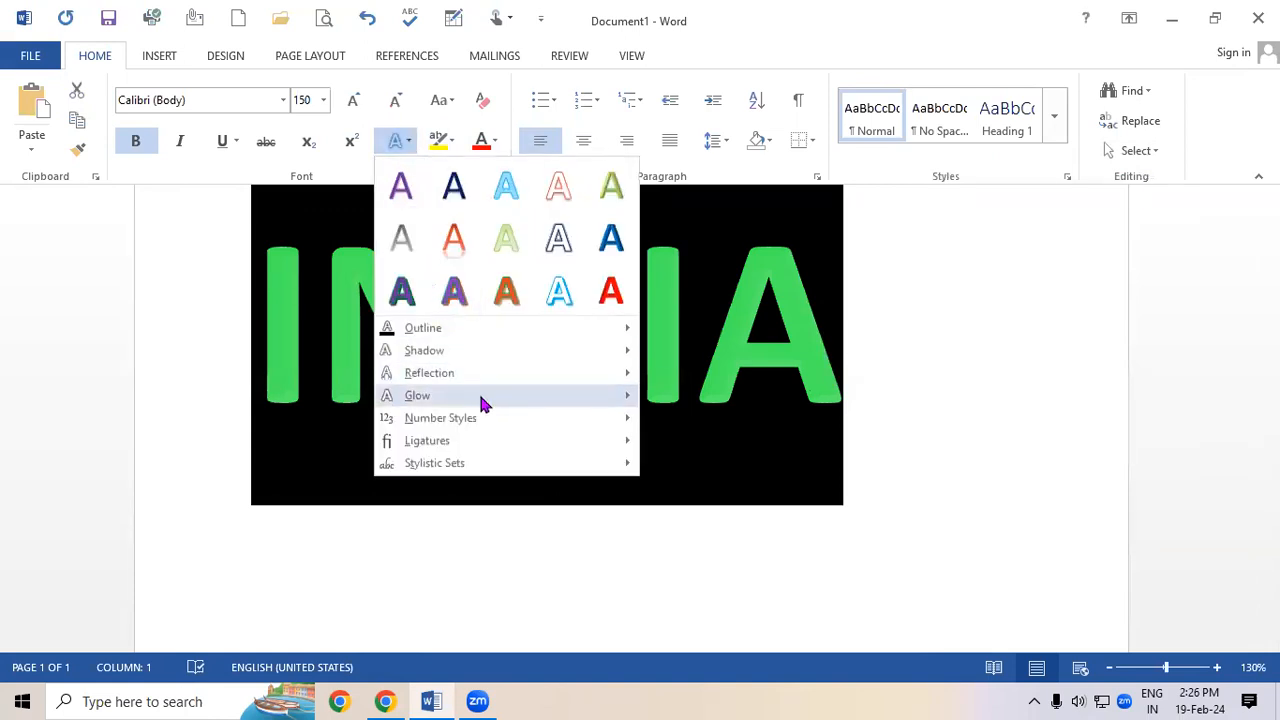
mouse_move(490, 352)
mouse_move(456, 404)
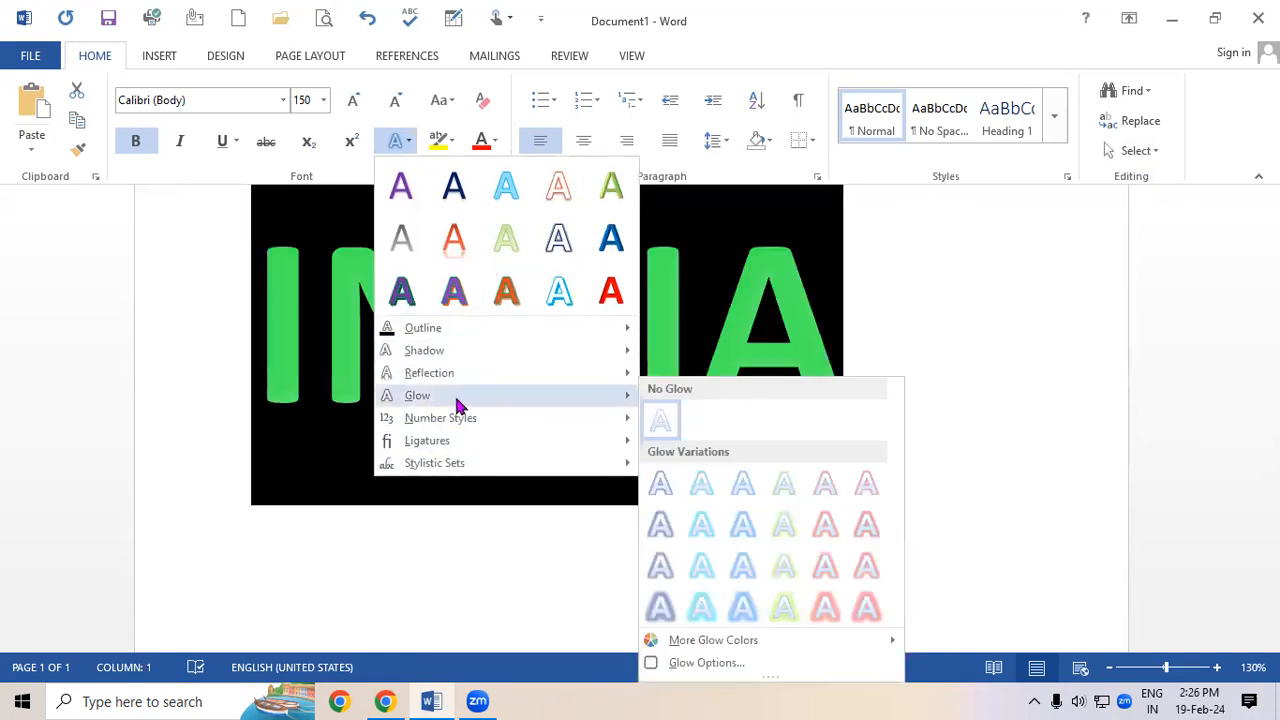
Add the number 123 on a new line below INDIA
click(894, 345)
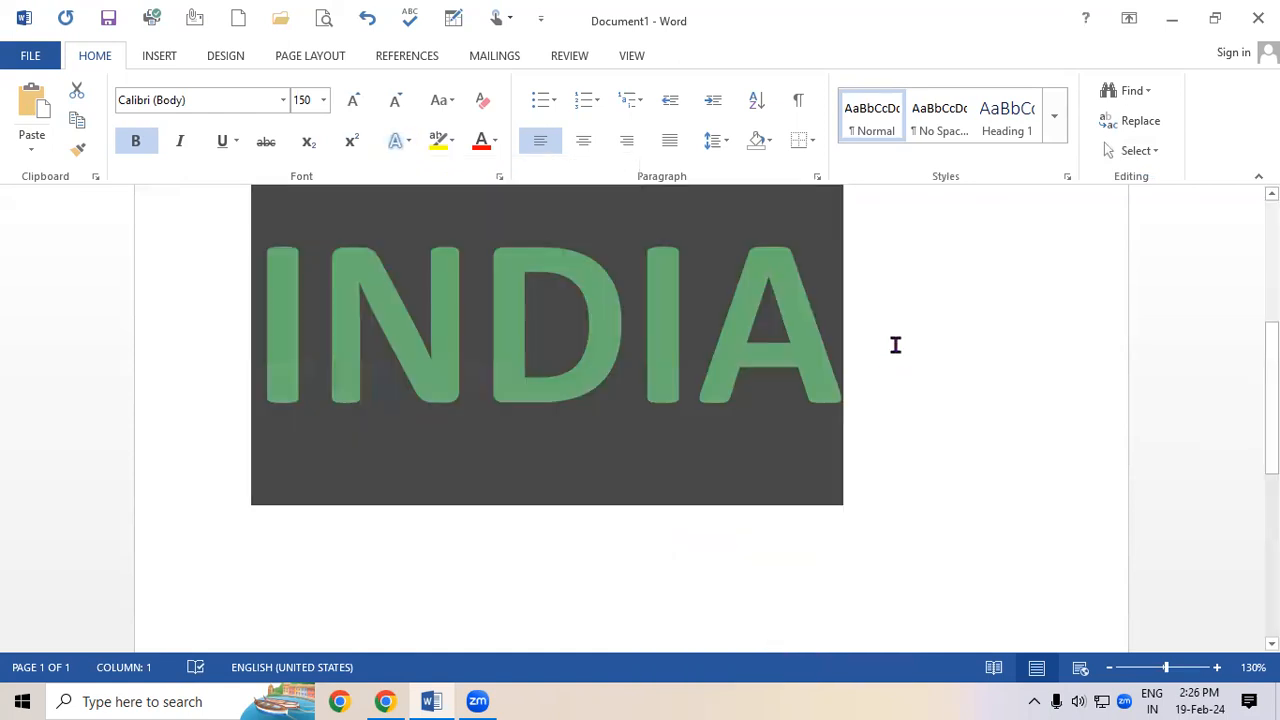
key(Return)
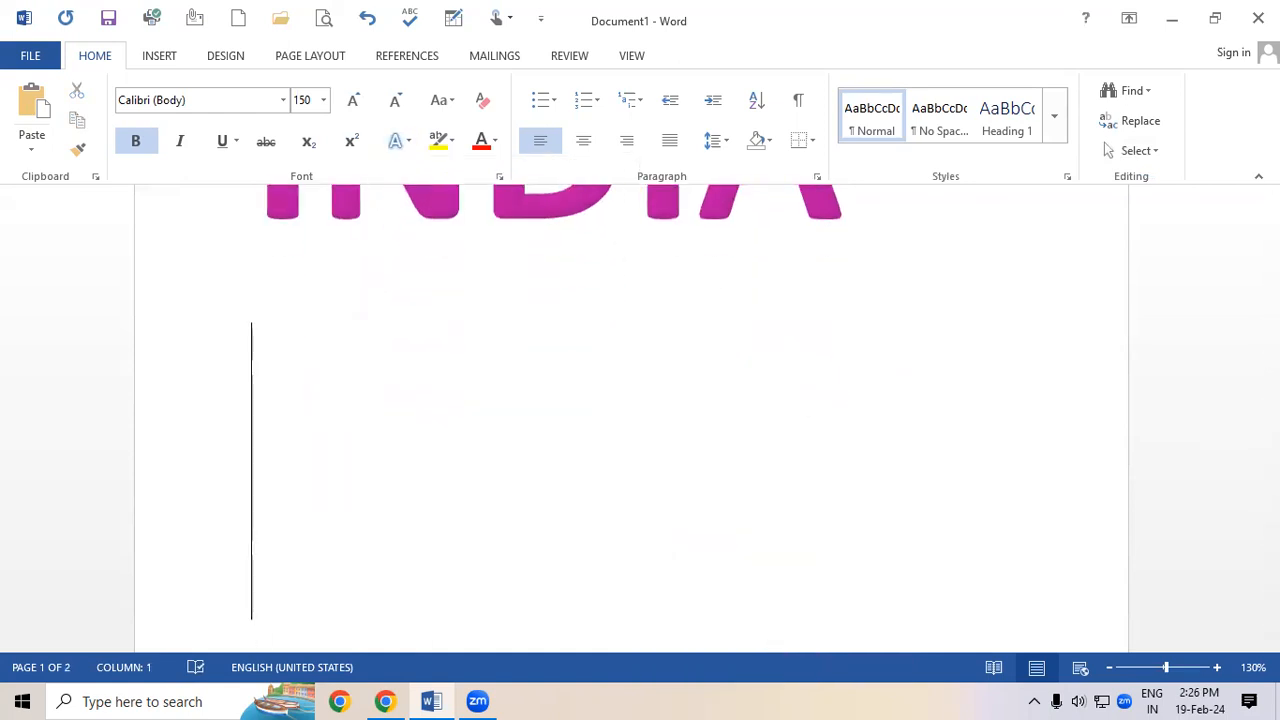
text(1)
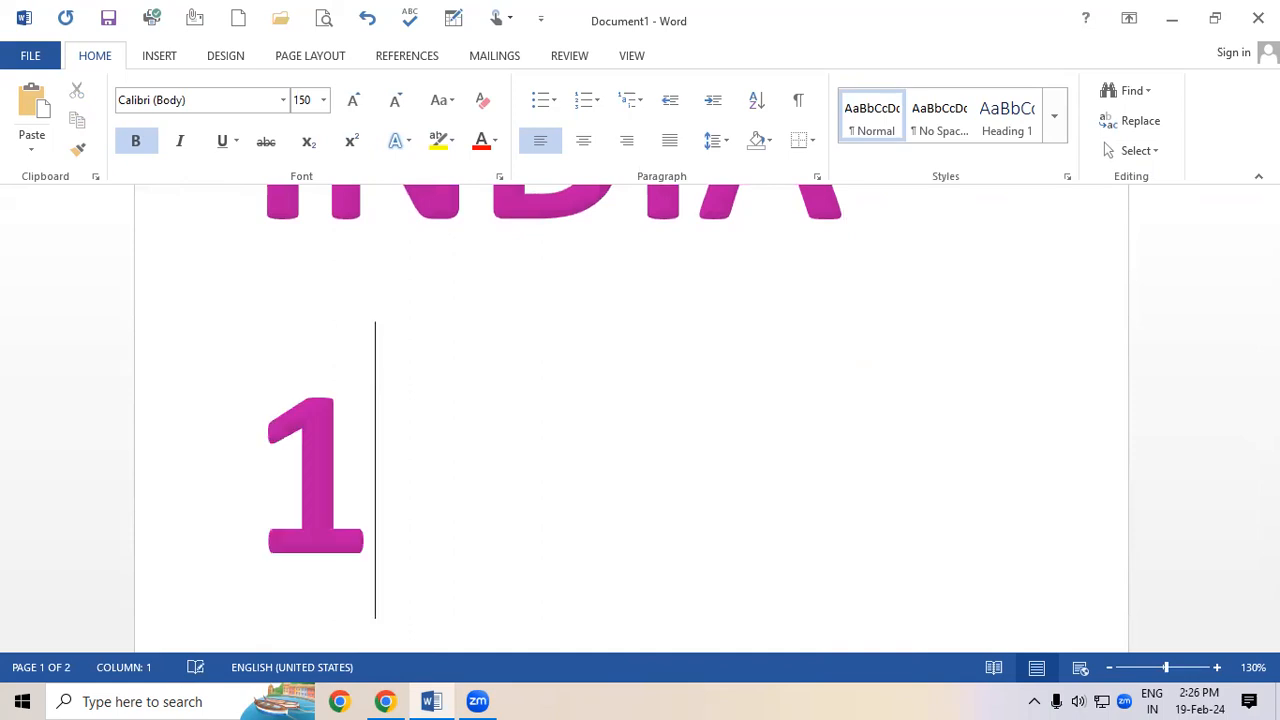
text(23)
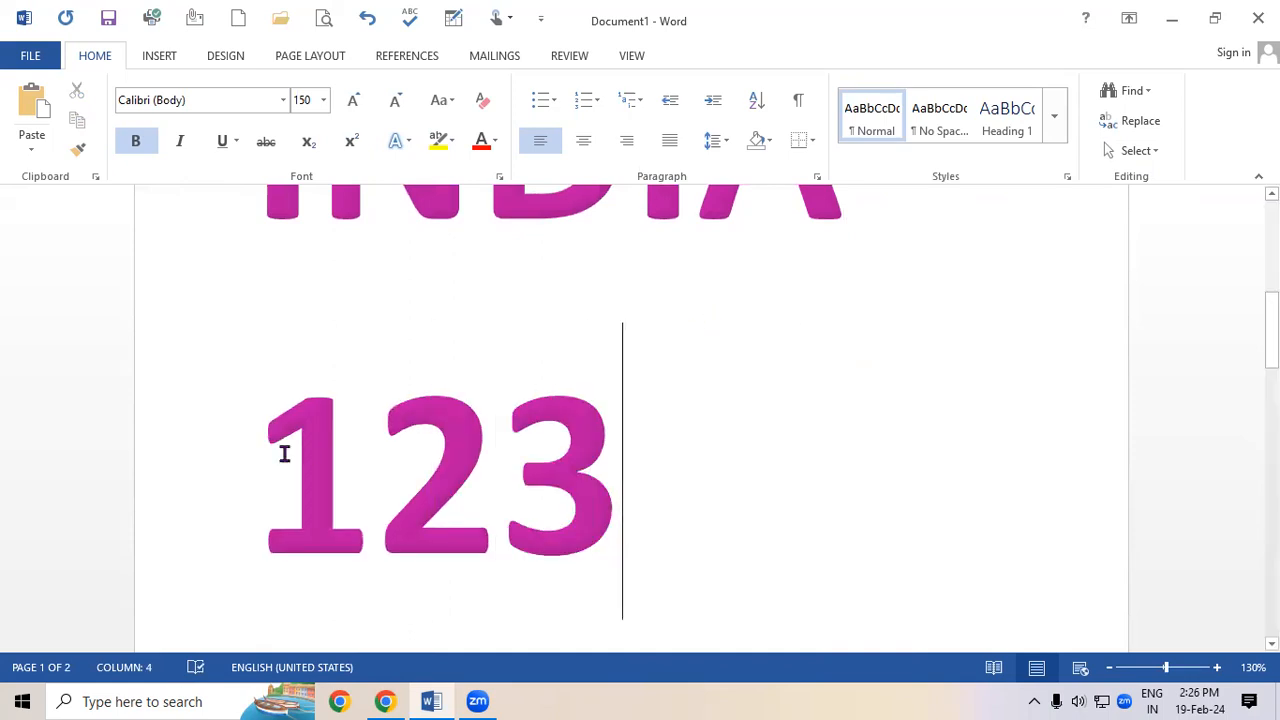
Apply the Tabular Old-style number style to 123
drag(274, 446, 590, 478)
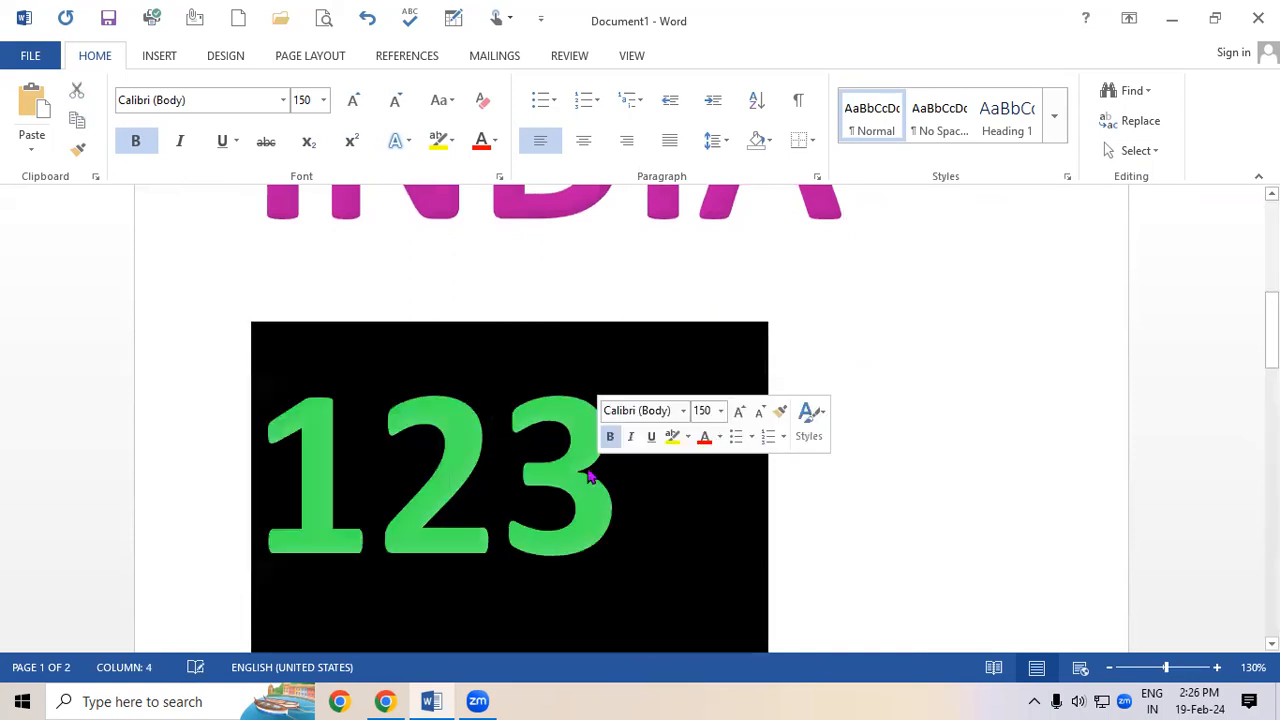
click(407, 141)
mouse_move(493, 424)
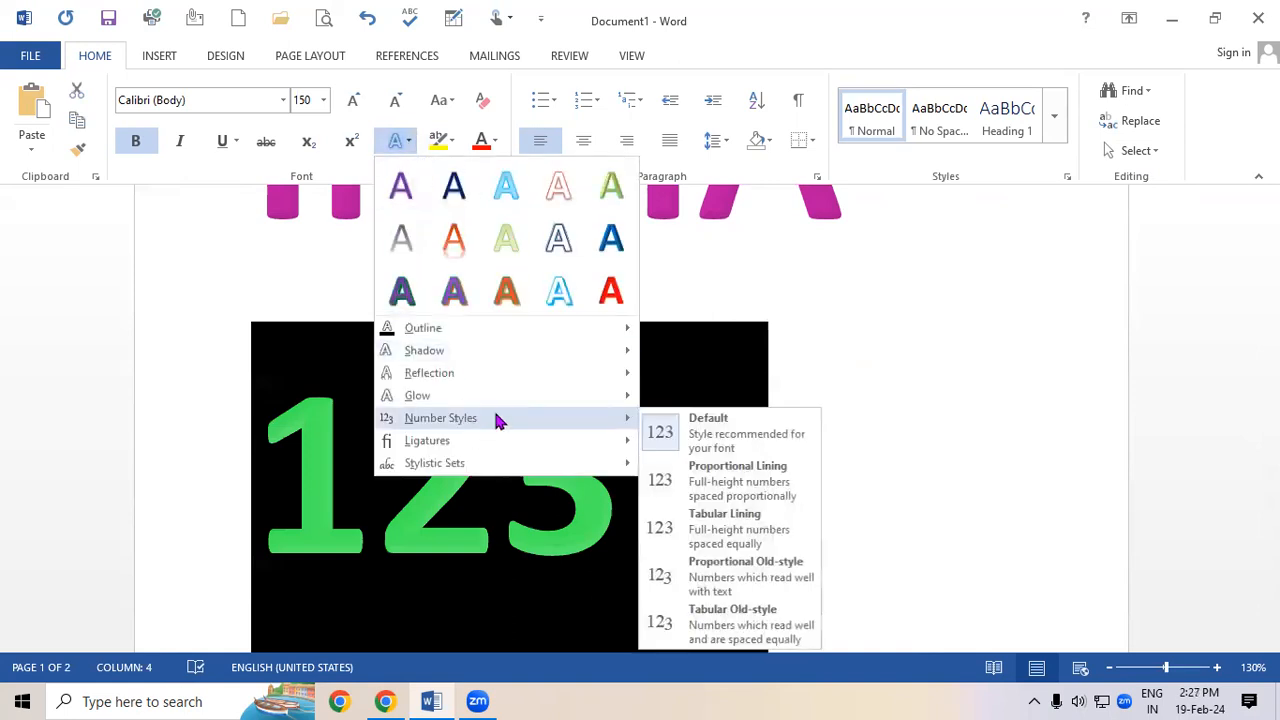
click(748, 622)
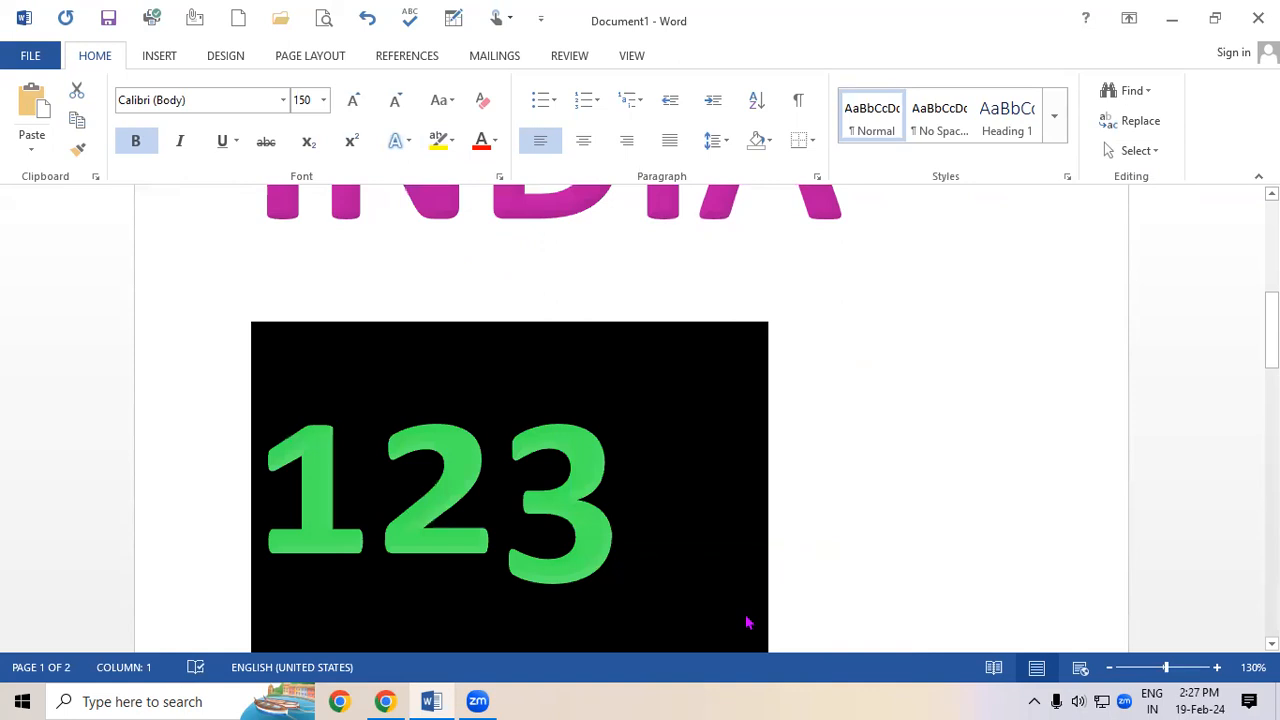
click(397, 140)
mouse_move(518, 443)
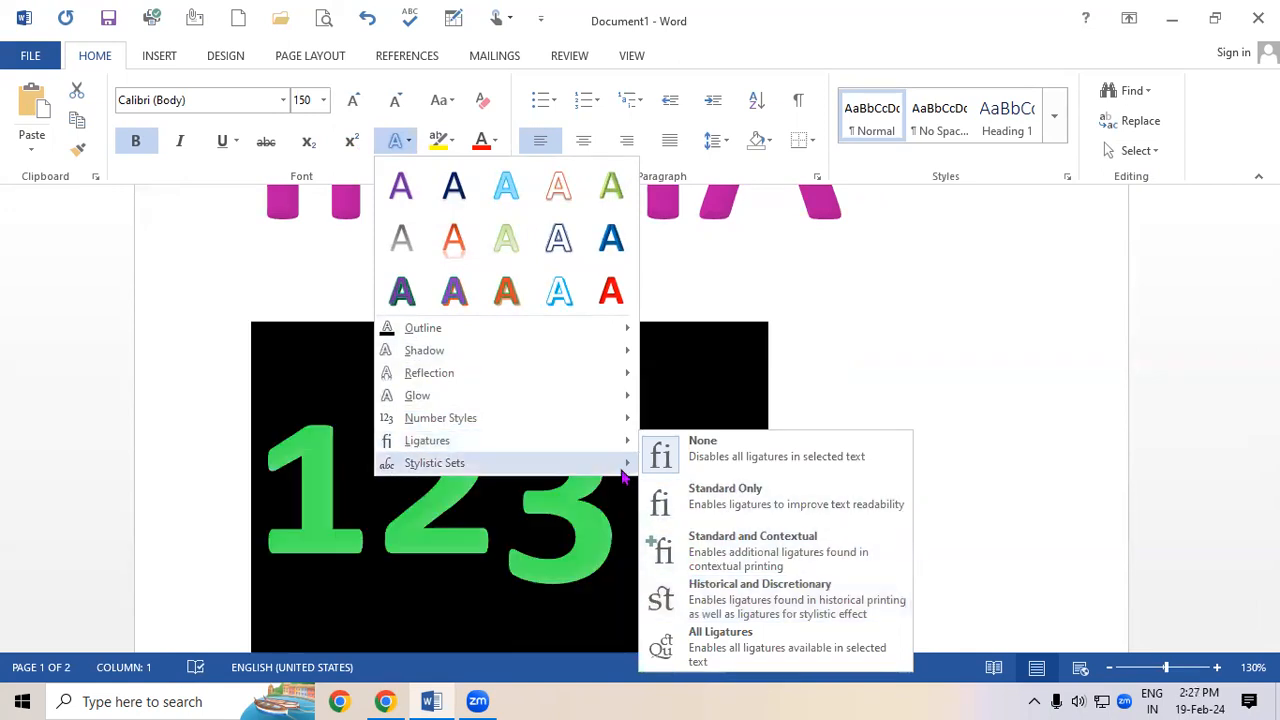
mouse_move(628, 465)
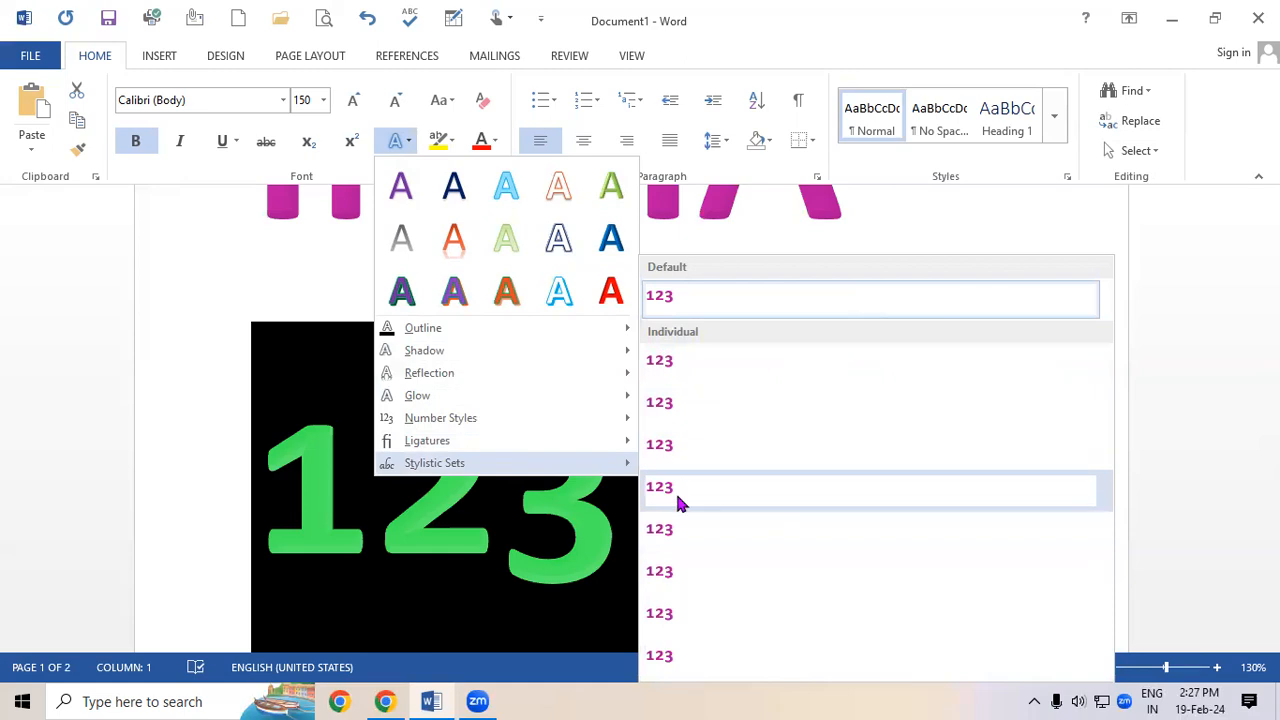
click(920, 444)
click(920, 444)
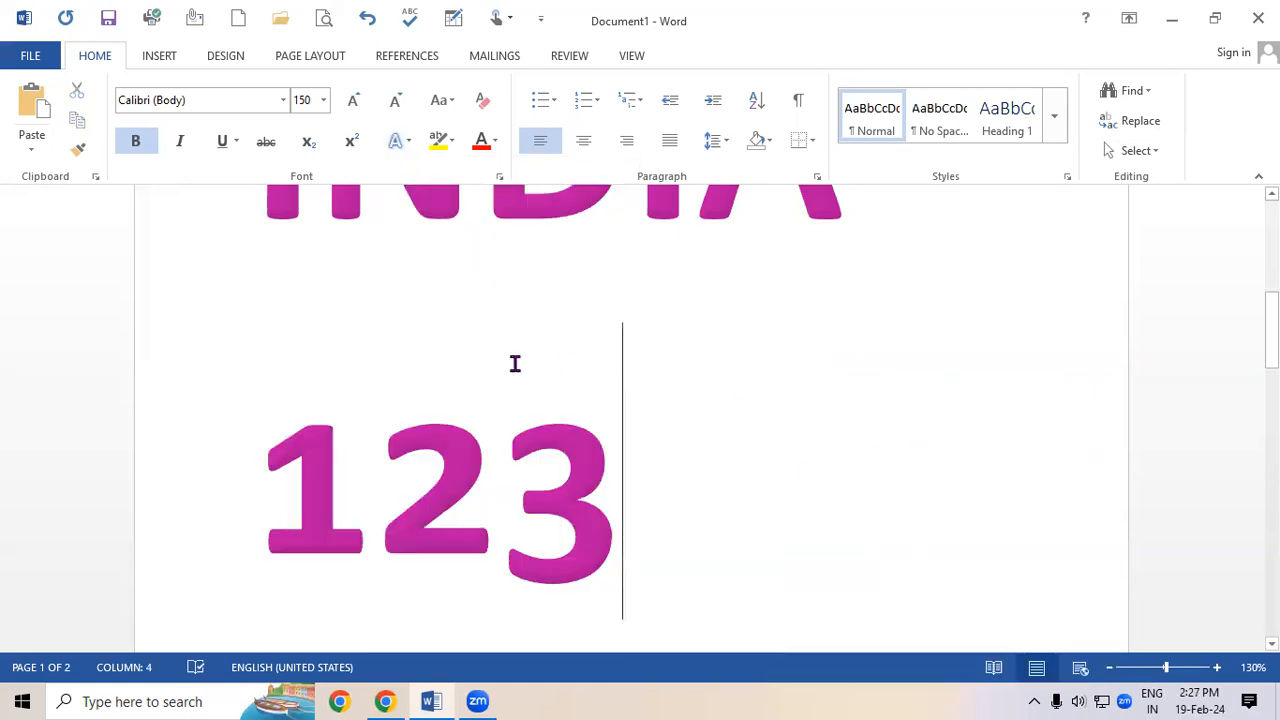
Clear all formatting from the word INDIA and deselect it
scroll(515, 363, up, 3)
drag(262, 300, 824, 363)
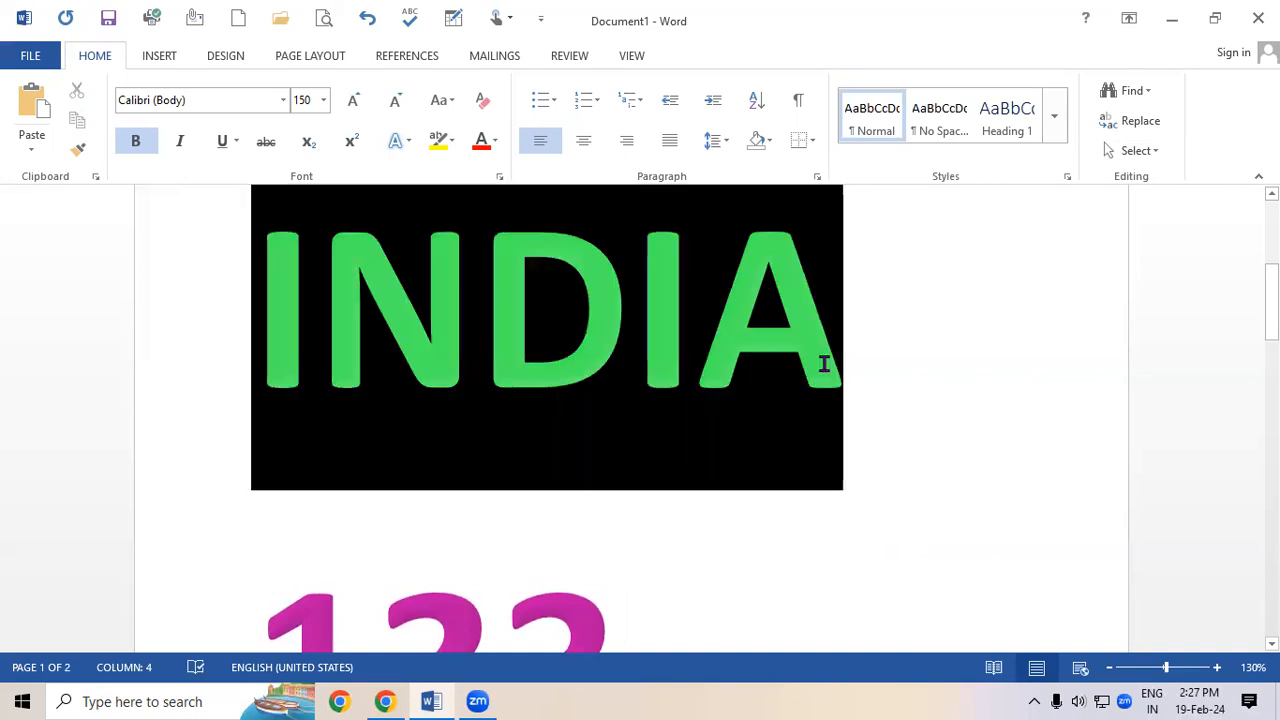
click(916, 363)
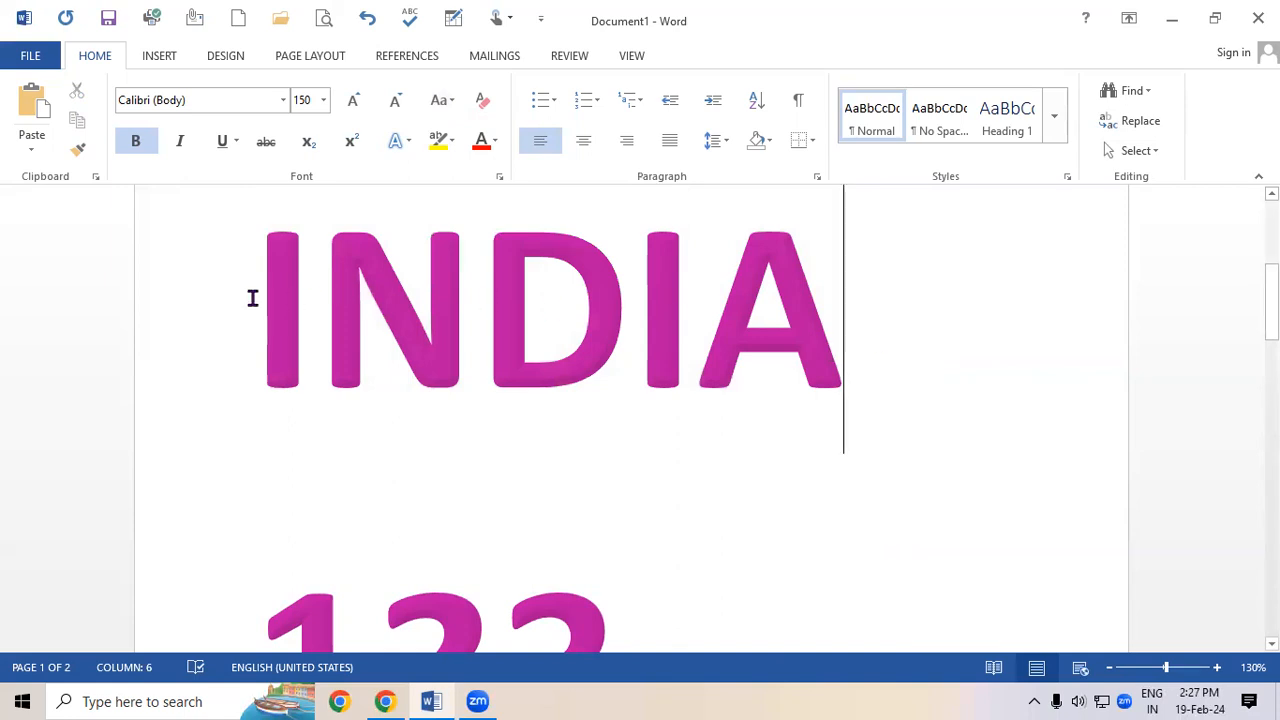
drag(251, 300, 851, 340)
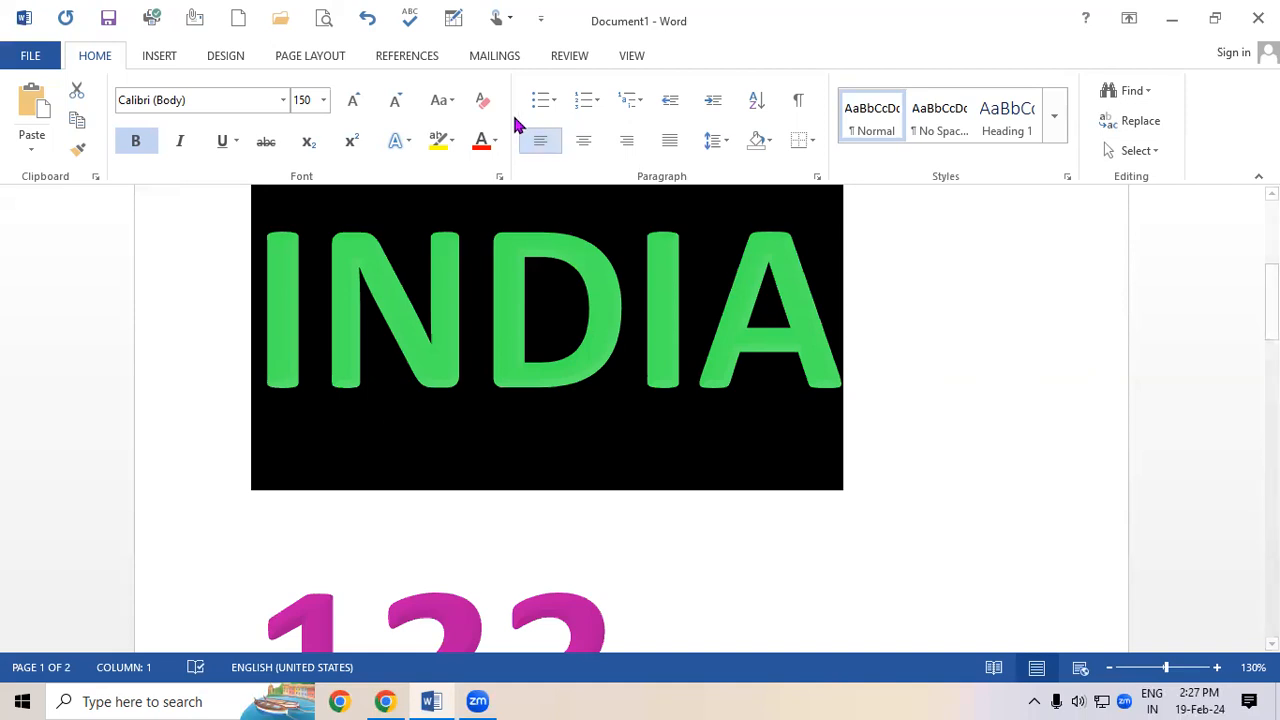
click(482, 101)
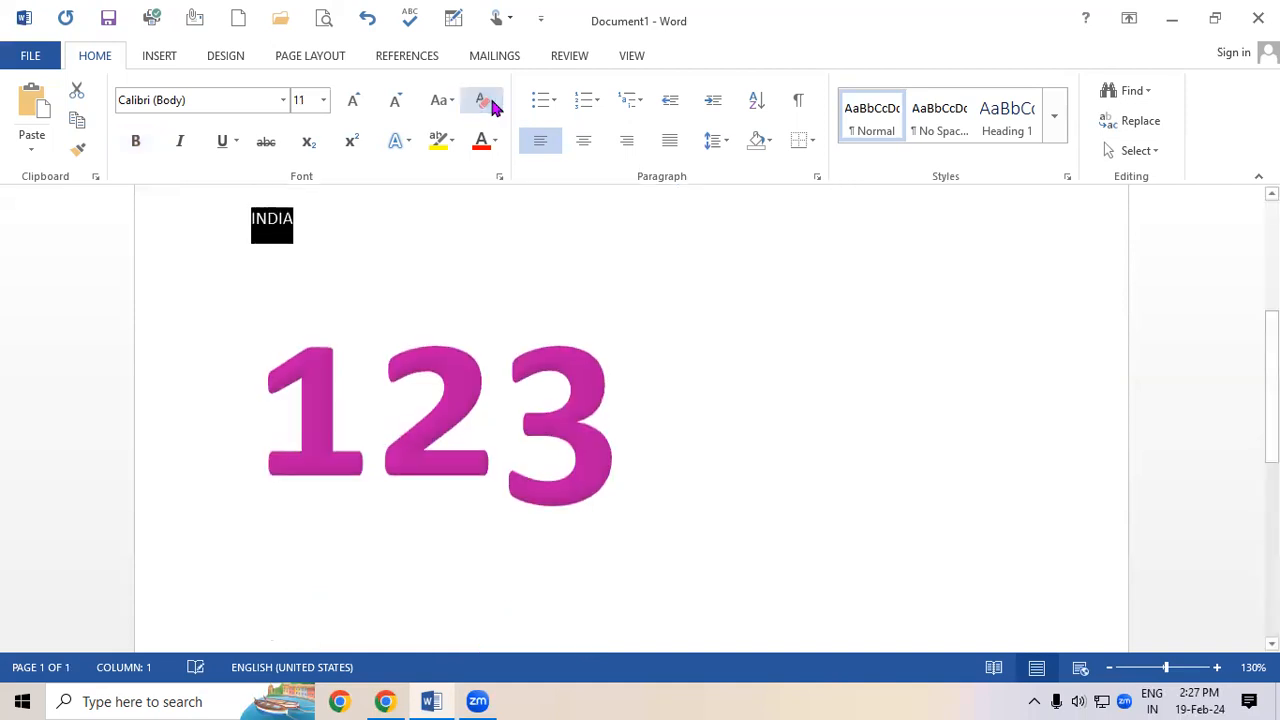
click(727, 426)
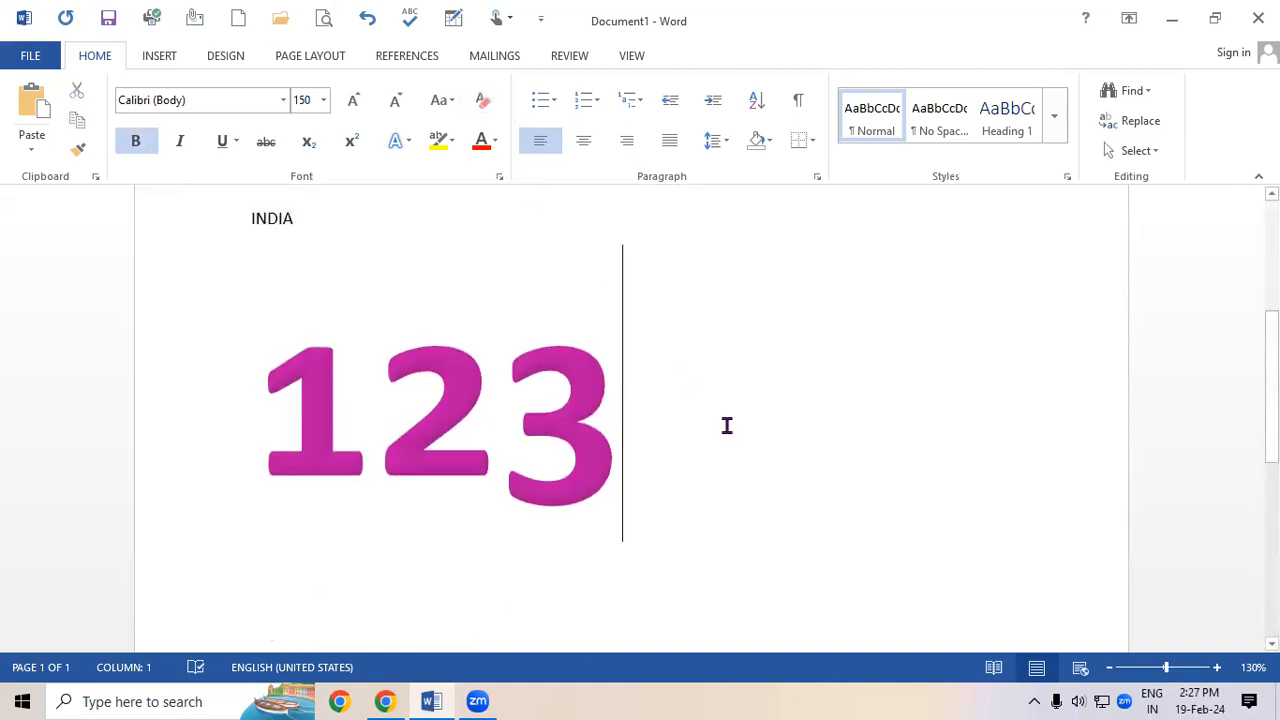
Clear all formatting from the number 123 and deselect it
drag(727, 426, 309, 391)
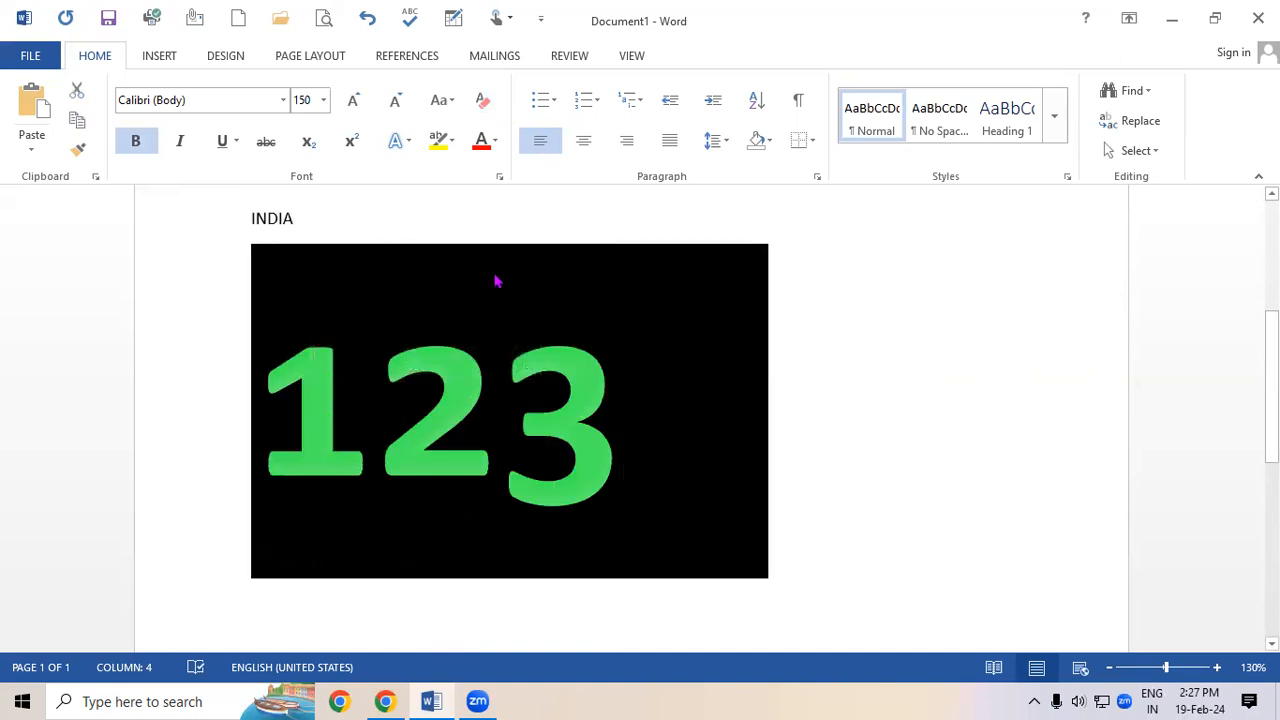
click(486, 105)
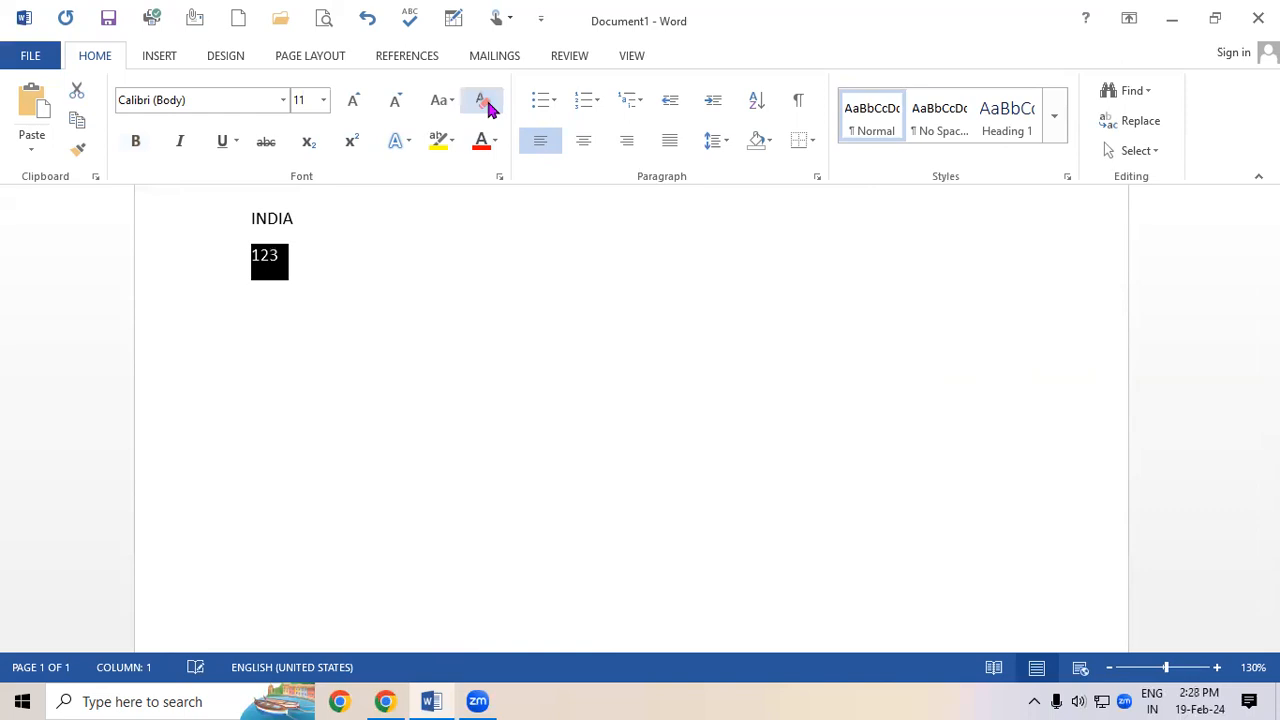
click(637, 420)
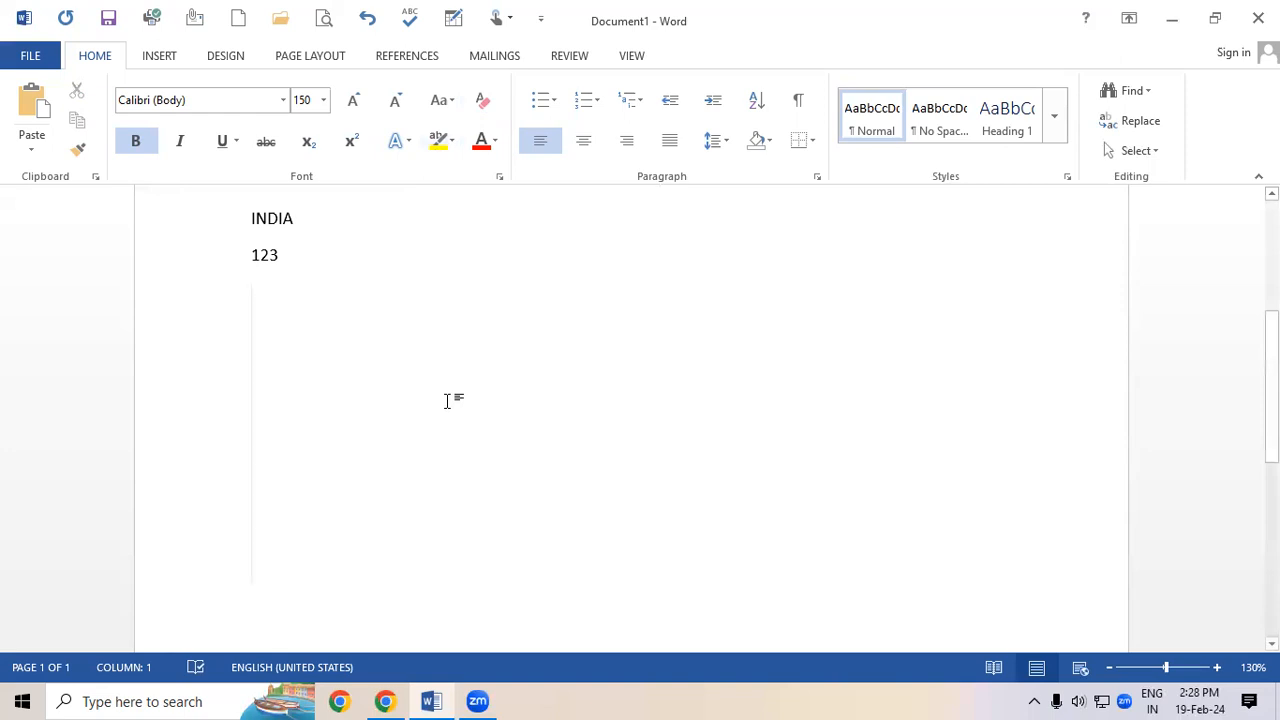
Delete the document's entire content and generate sample paragraphs with =RAND()
key(ctrl+a)
key(Delete)
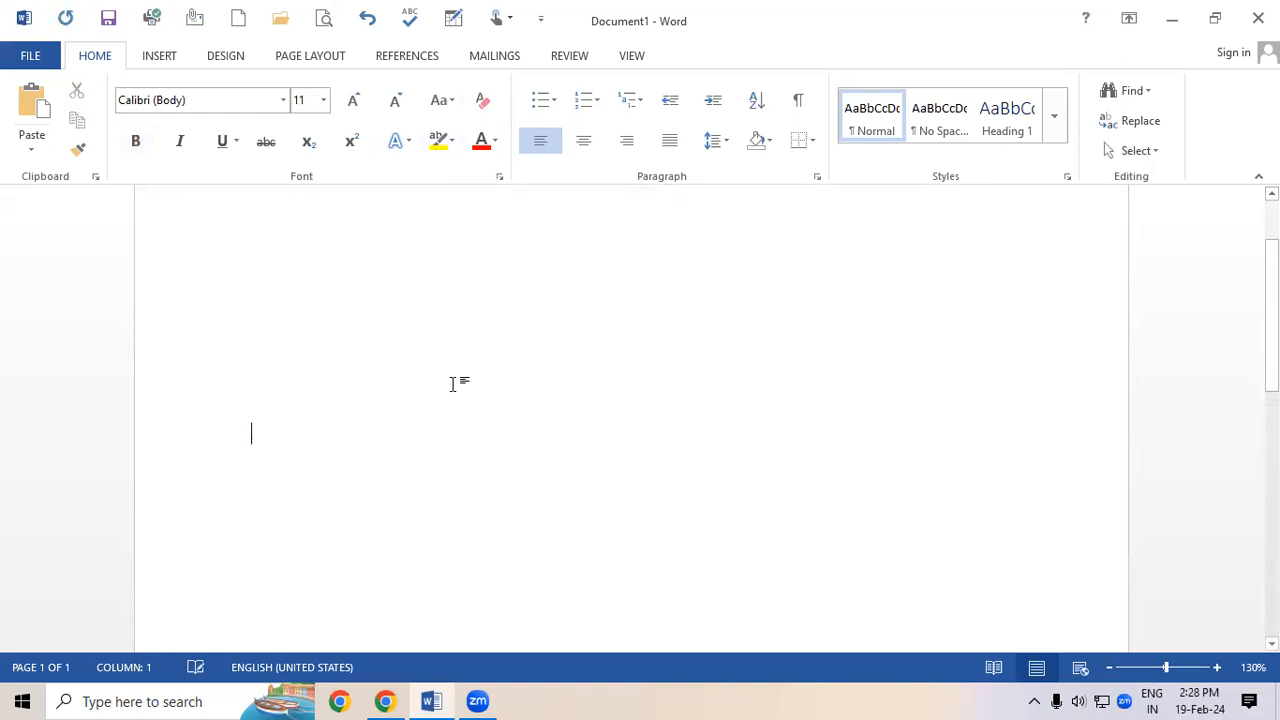
text(=R)
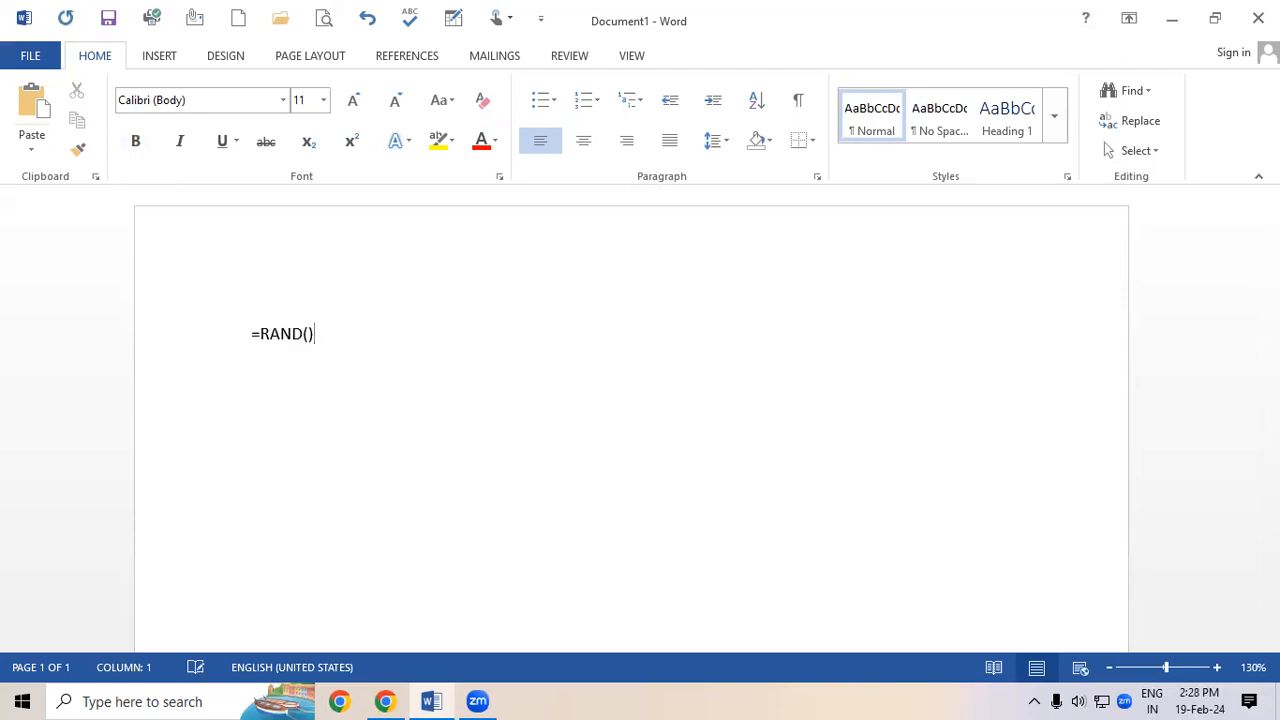
text(AND())
key(Return)
scroll(414, 314, up, 6)
Highlight the first paragraph, starting with "Video provides", in bright yellow
click(364, 381)
drag(253, 331, 586, 374)
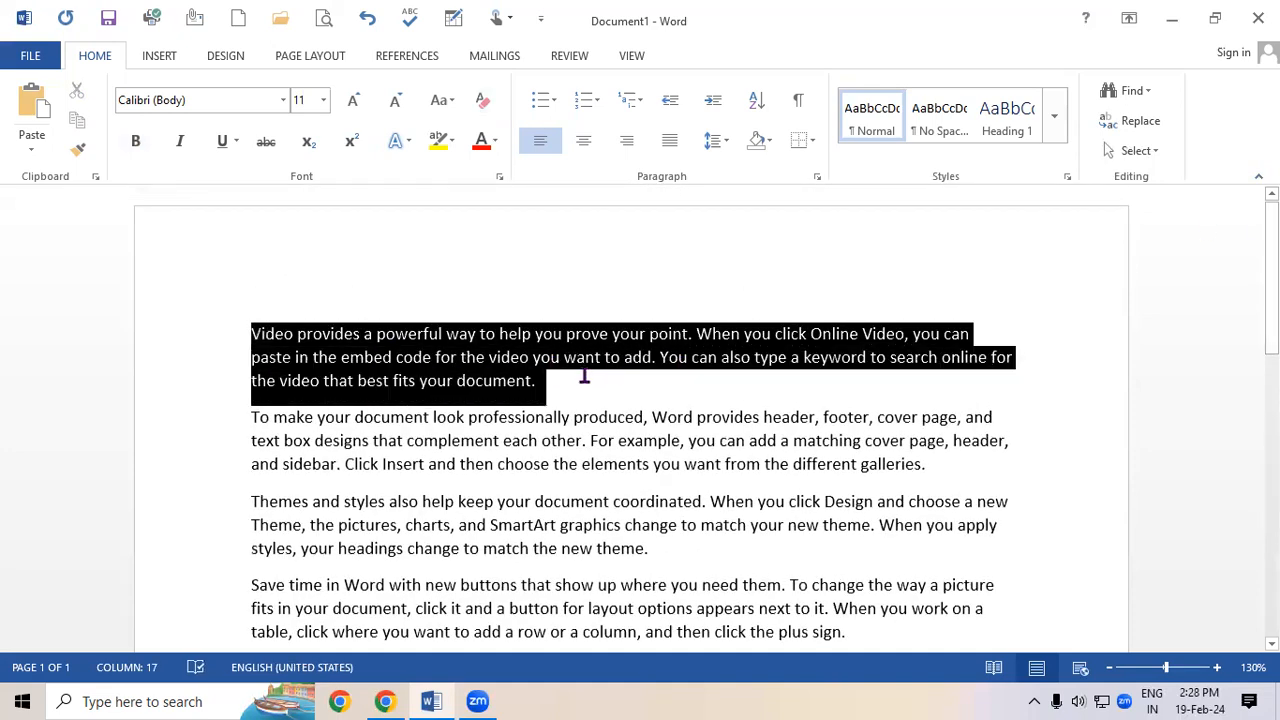
click(453, 141)
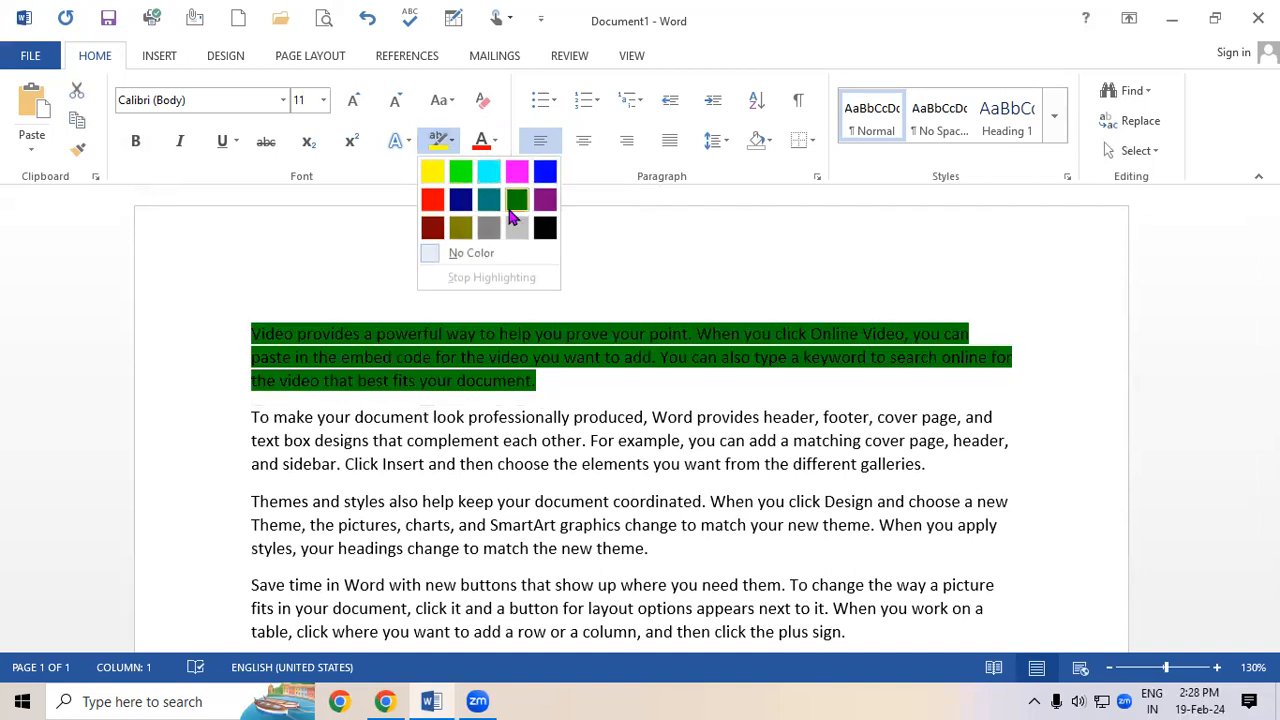
click(434, 173)
Highlight the second paragraph, starting with "To make your document", in pink
drag(253, 415, 1028, 452)
click(453, 141)
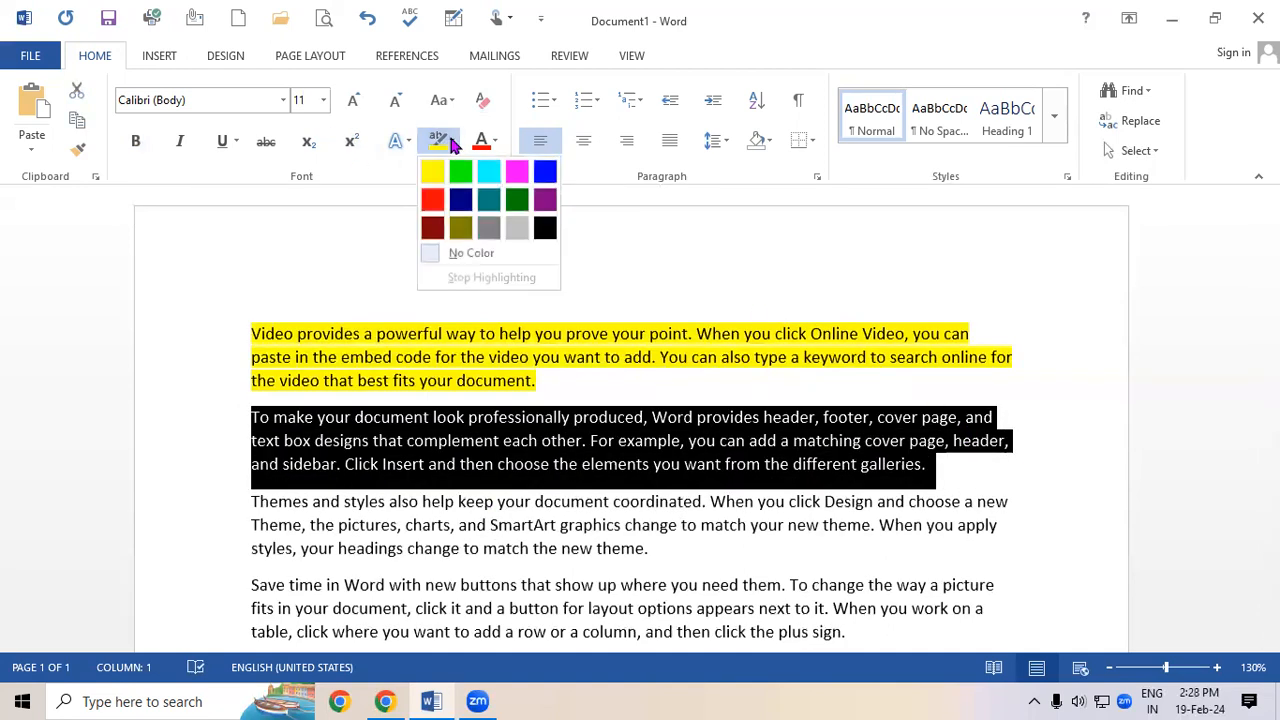
click(516, 173)
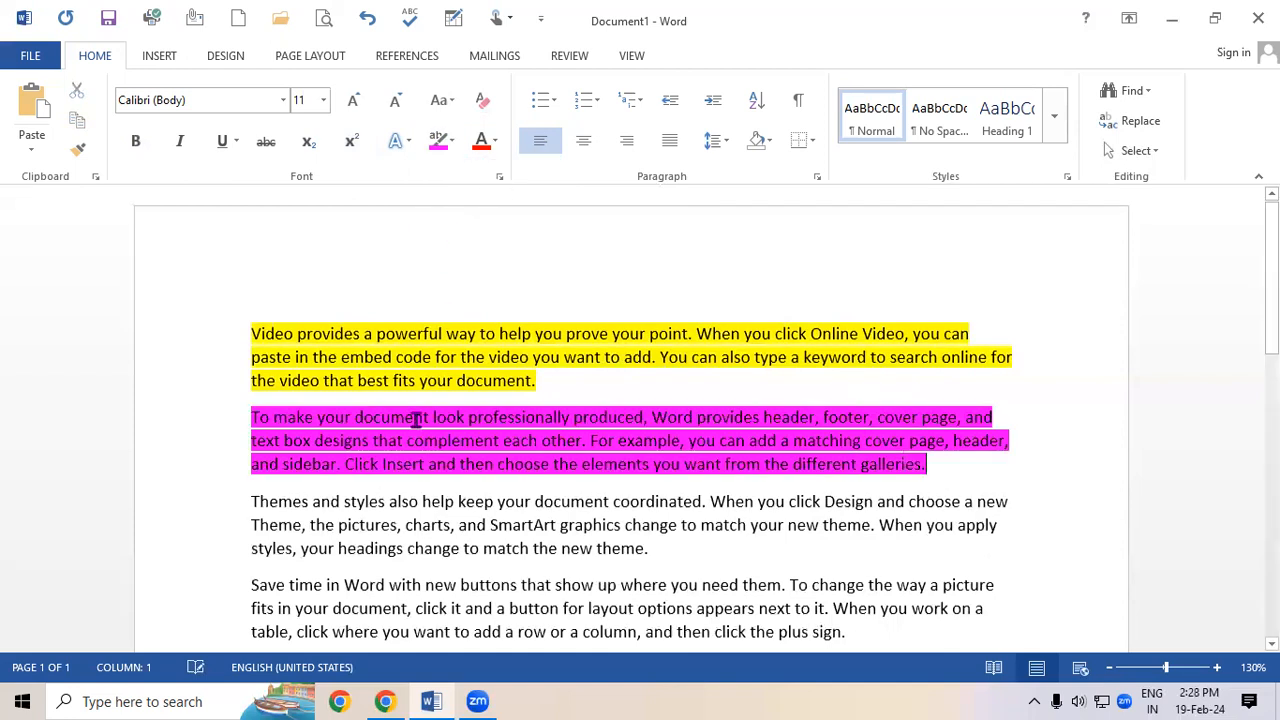
Highlight the third paragraph, starting with "Themes and styles", in light gray
drag(329, 557, 668, 560)
click(451, 142)
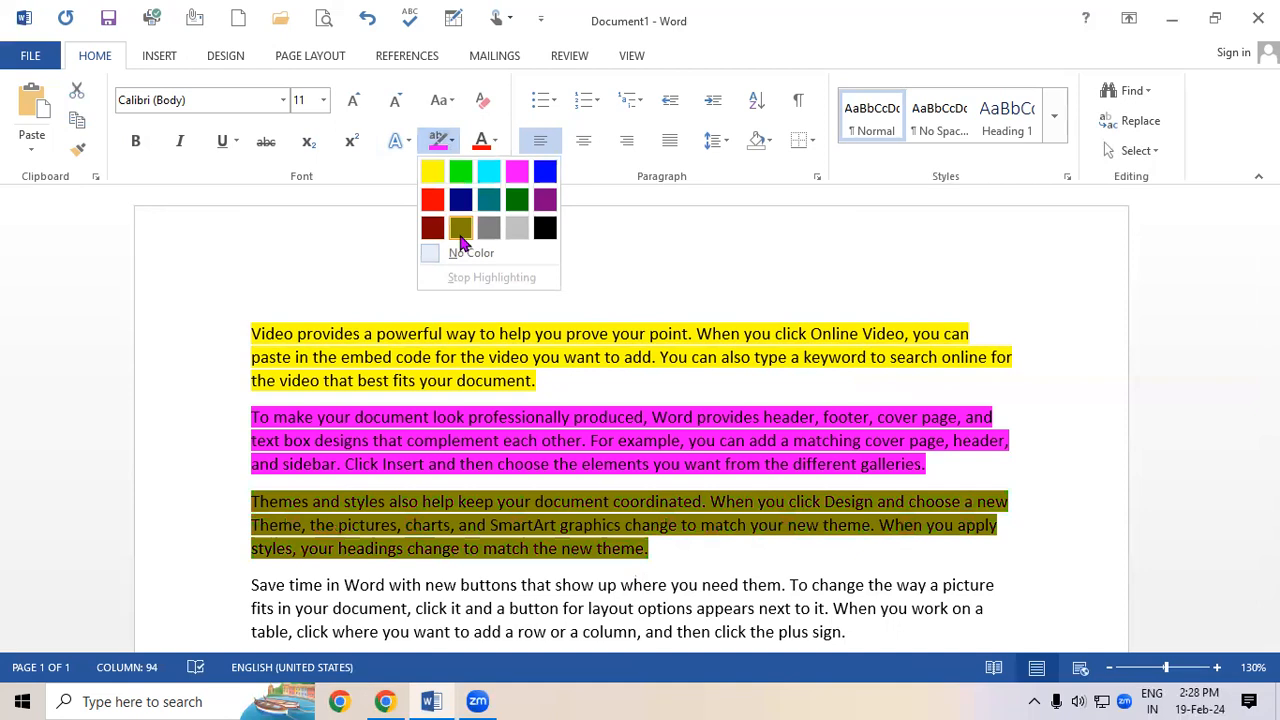
click(516, 229)
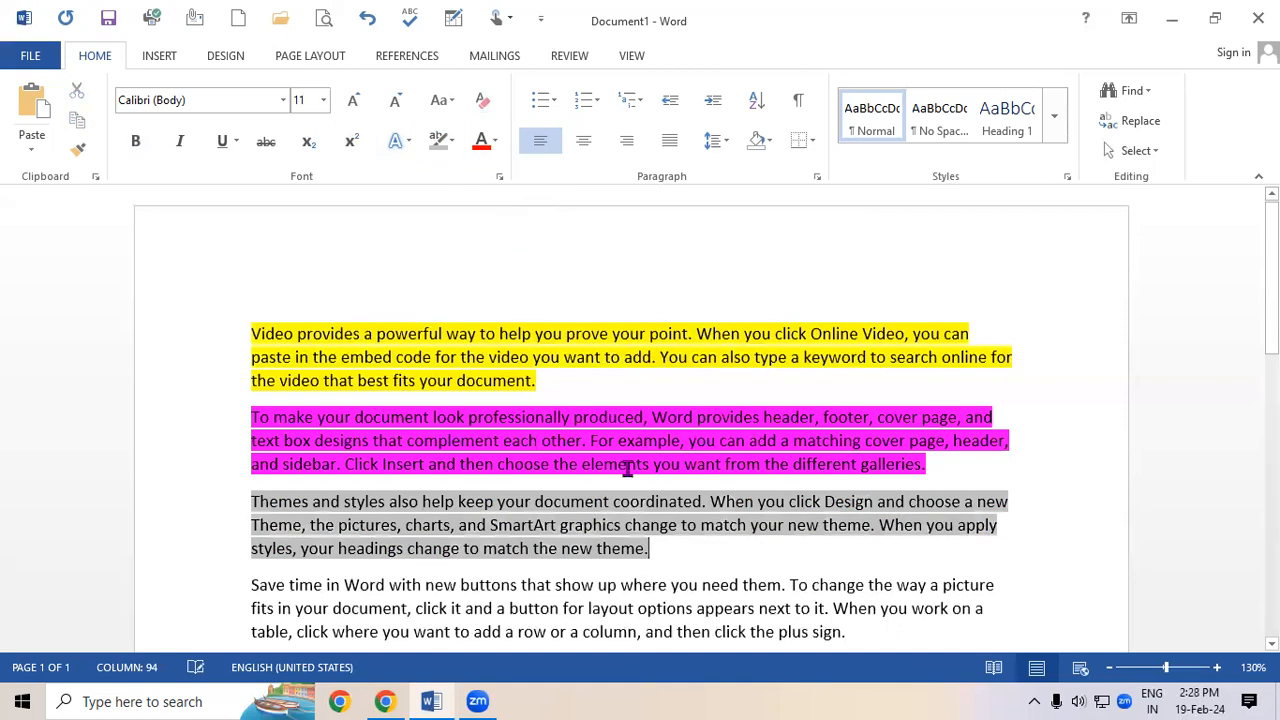
click(648, 548)
Enlarge all of the document's text to 18 pt and make it bold
key(ctrl+a)
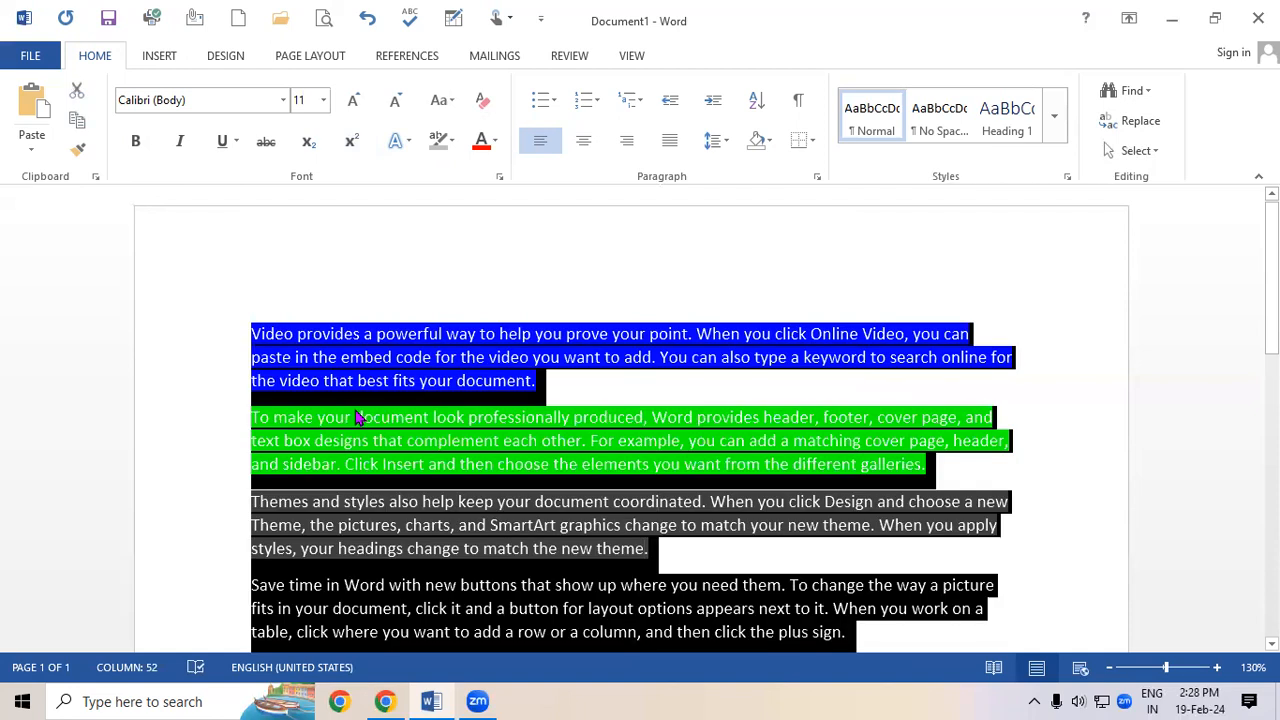
key(ctrl+shift+period)
key(ctrl+shift+period)
key(ctrl+shift+period)
key(ctrl+shift+period)
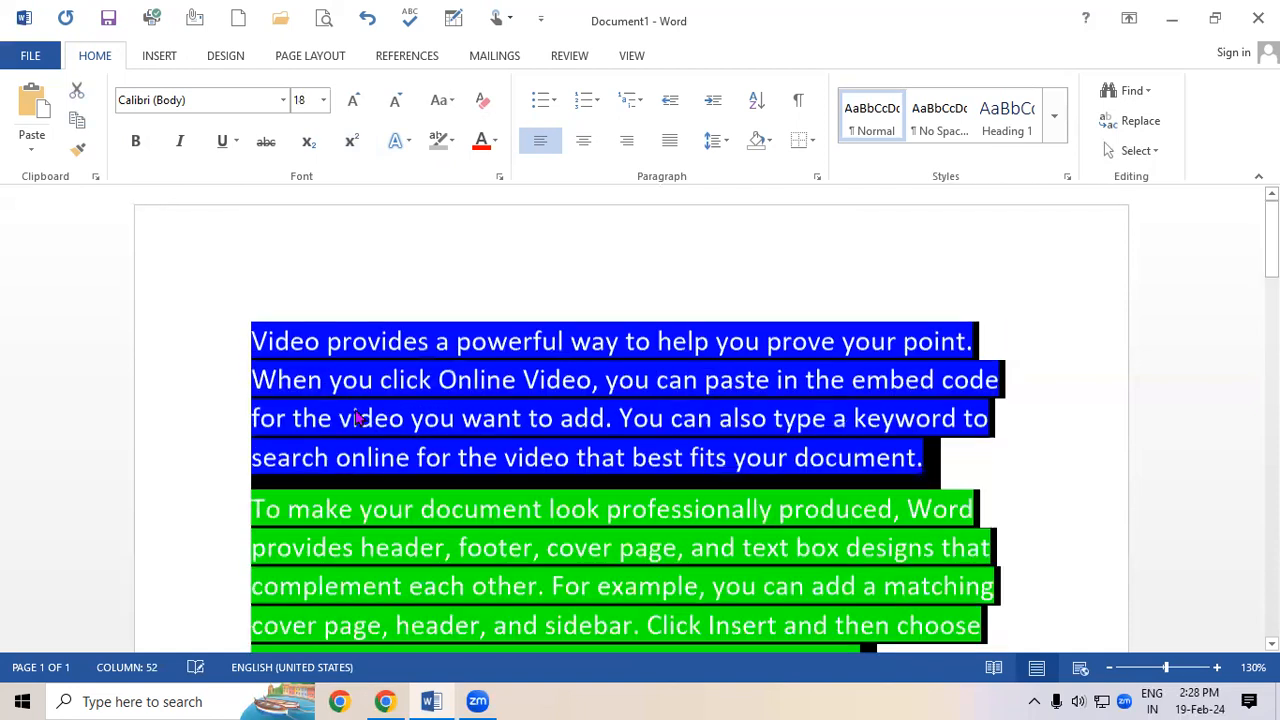
click(135, 141)
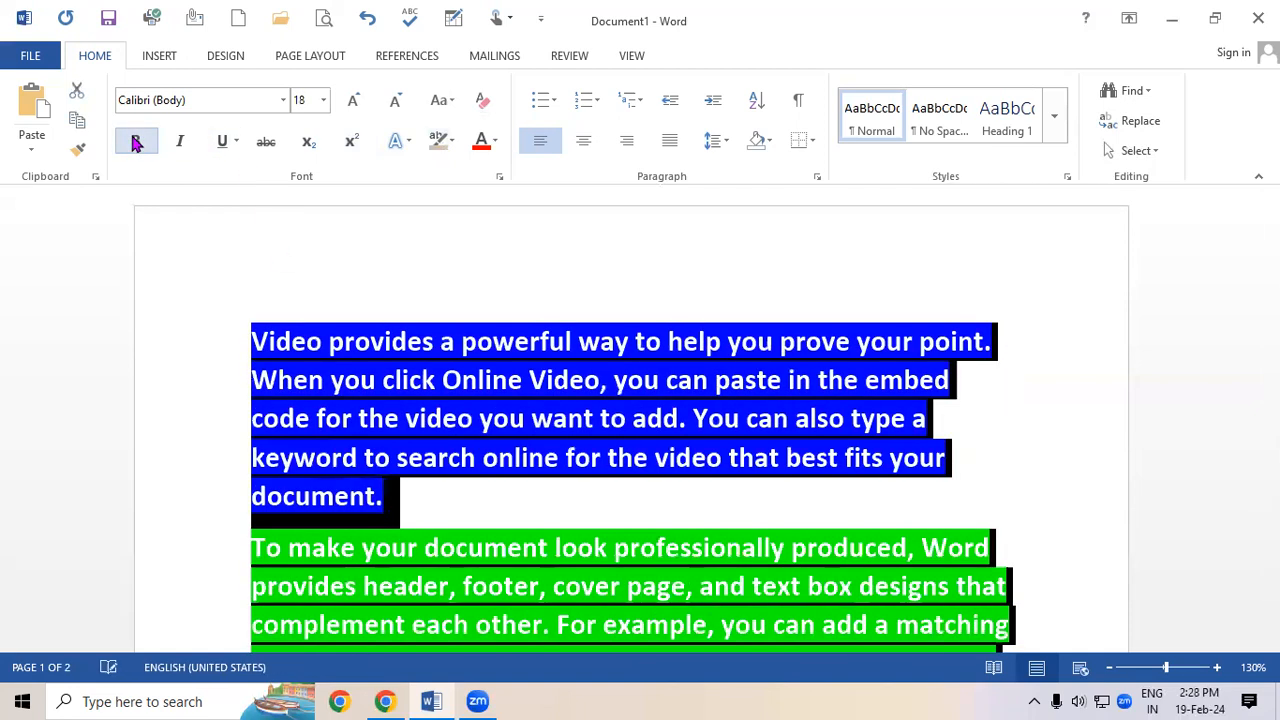
Apply a double underline and red font color to all of the document's text
click(236, 141)
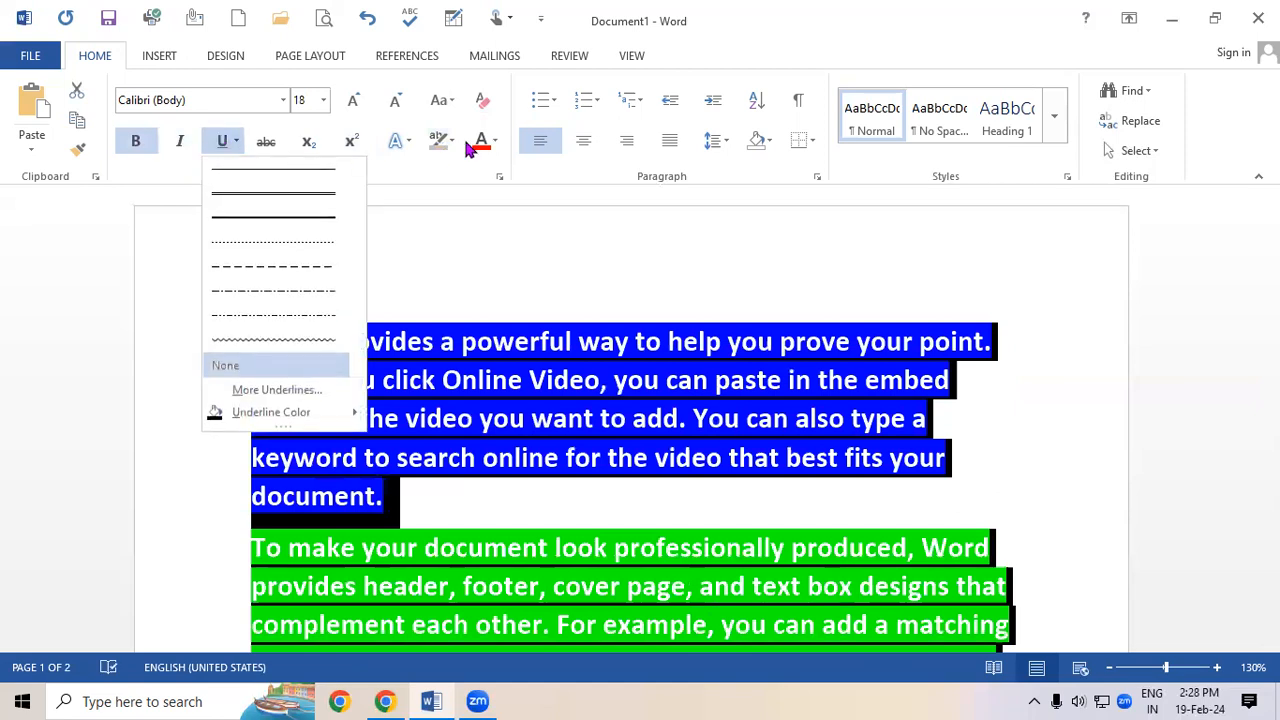
click(300, 180)
click(494, 141)
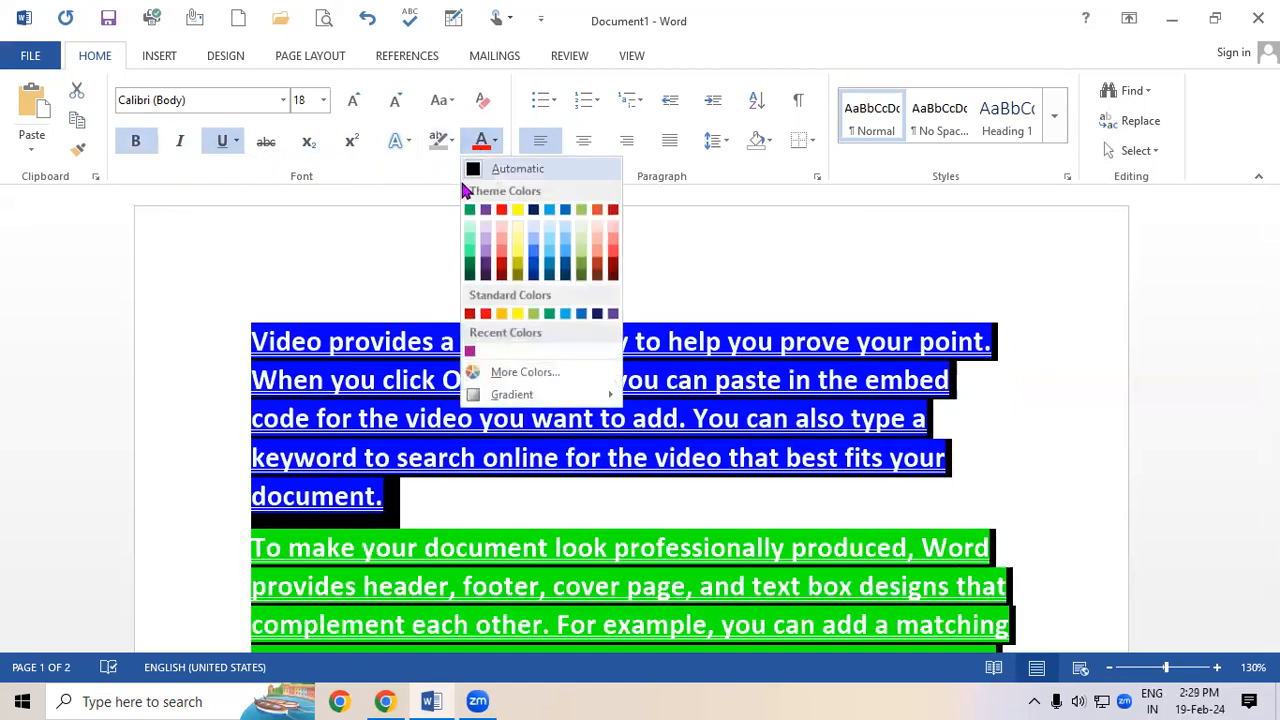
click(501, 209)
click(708, 370)
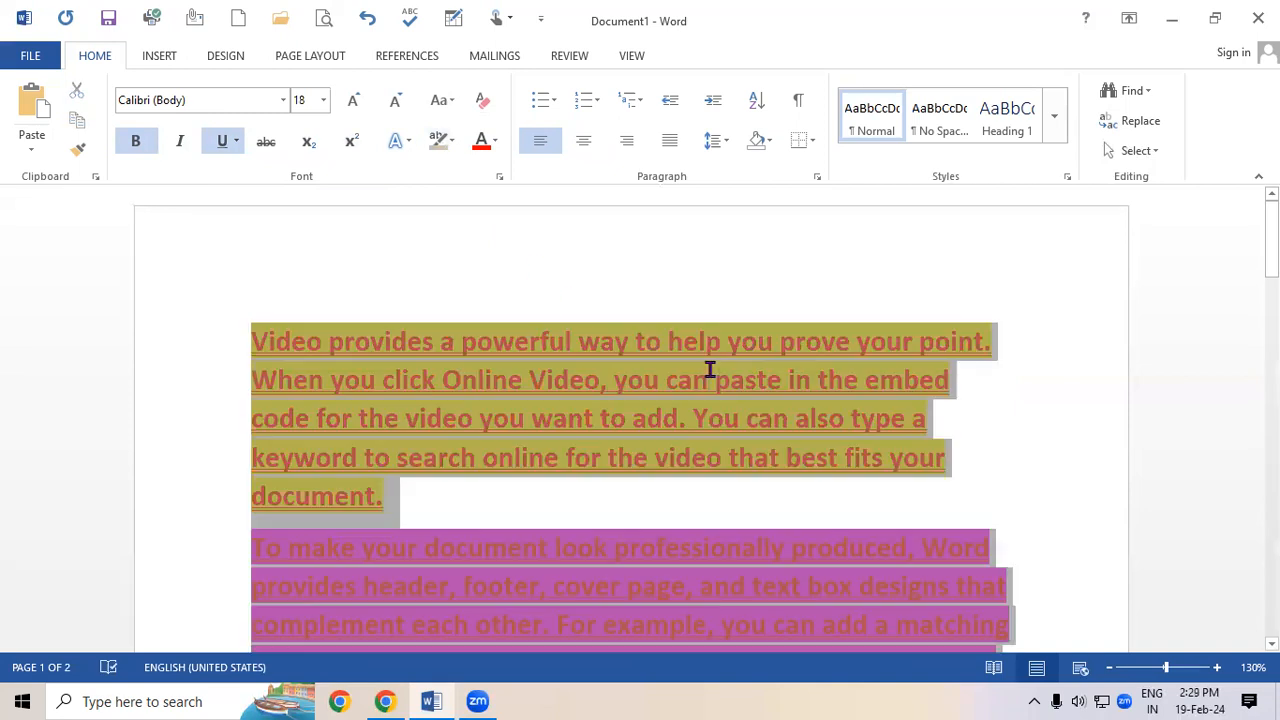
scroll(710, 370, down, 2)
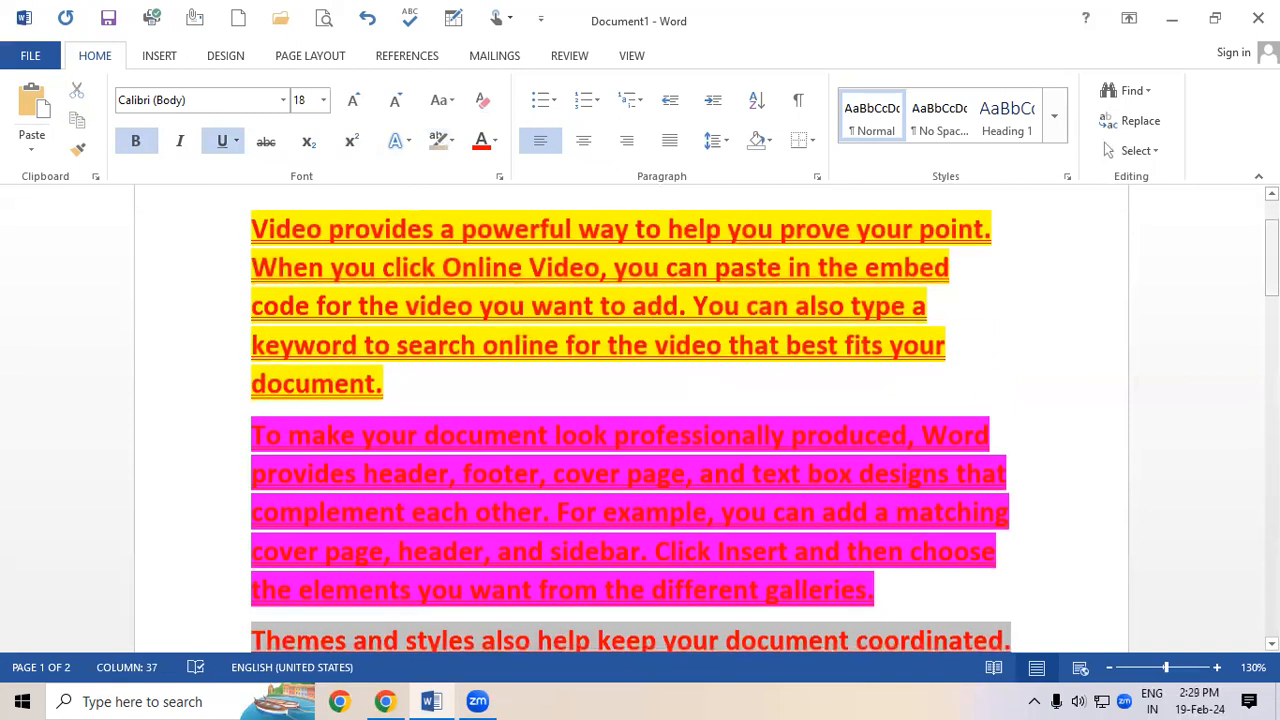
scroll(630, 420, down, 5)
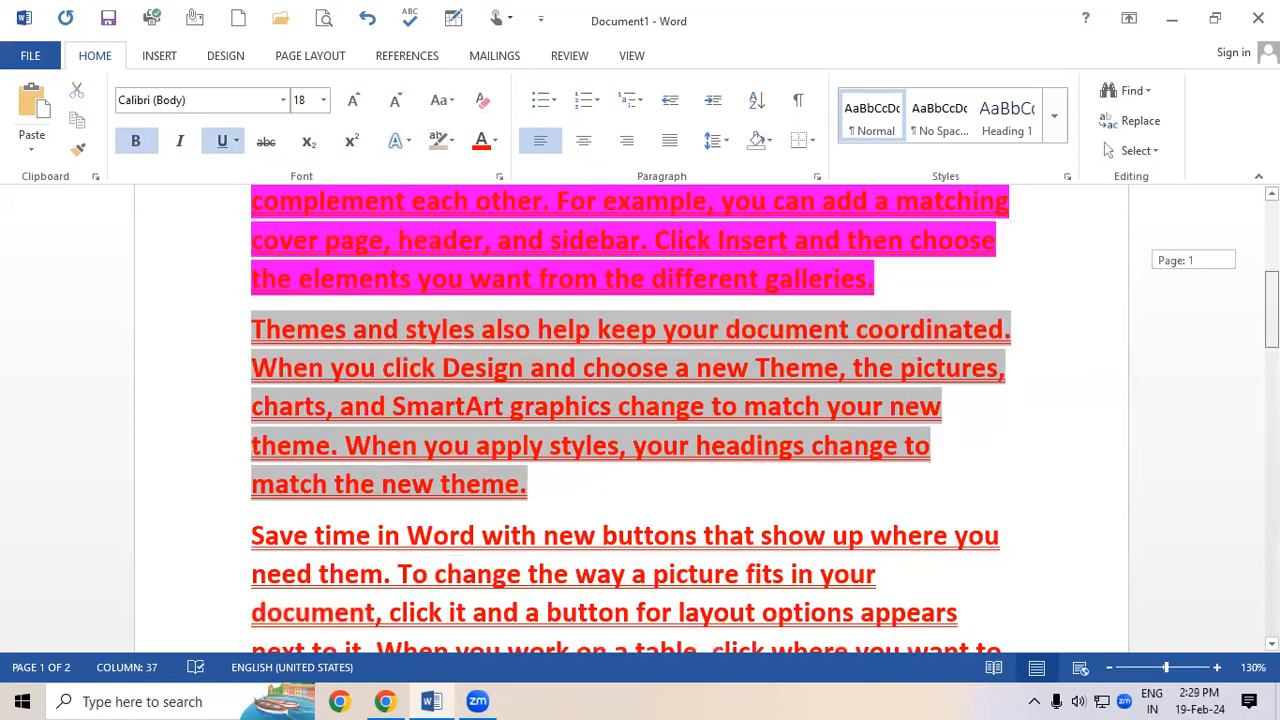
scroll(630, 420, up, 5)
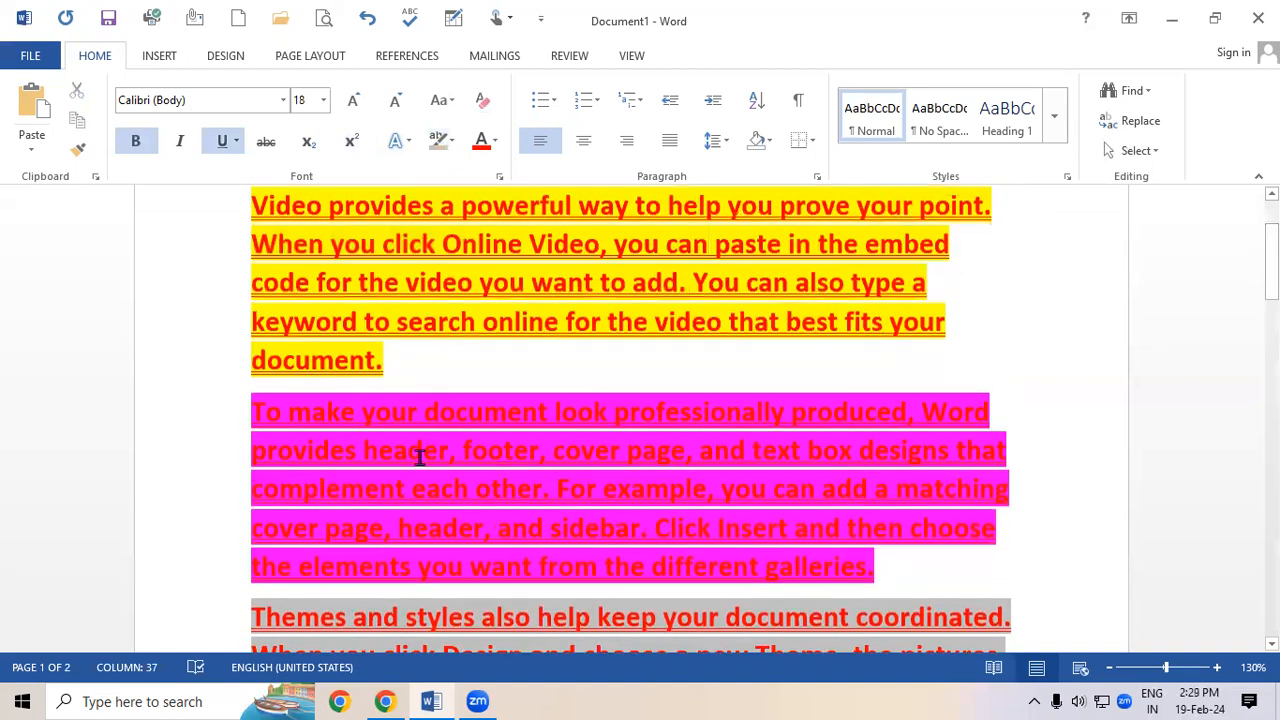
drag(251, 306, 393, 432)
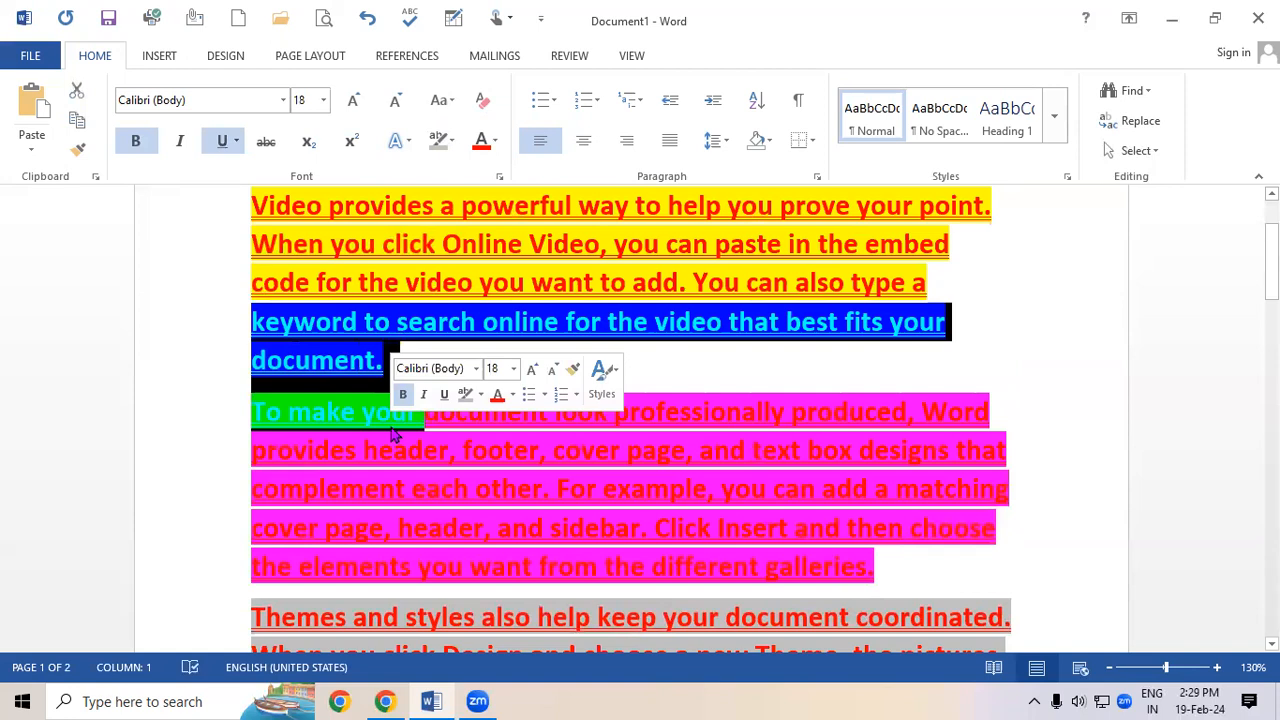
click(585, 526)
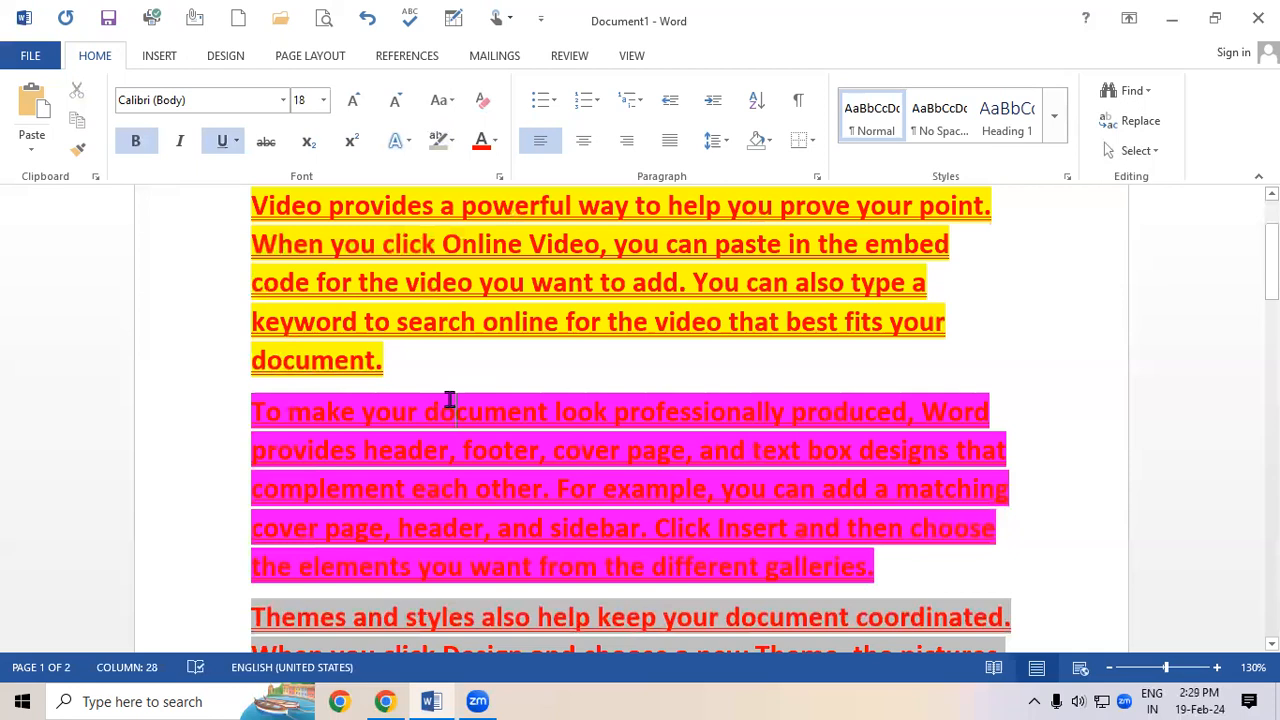
Clear all text formatting from the entire document
key(ctrl+a)
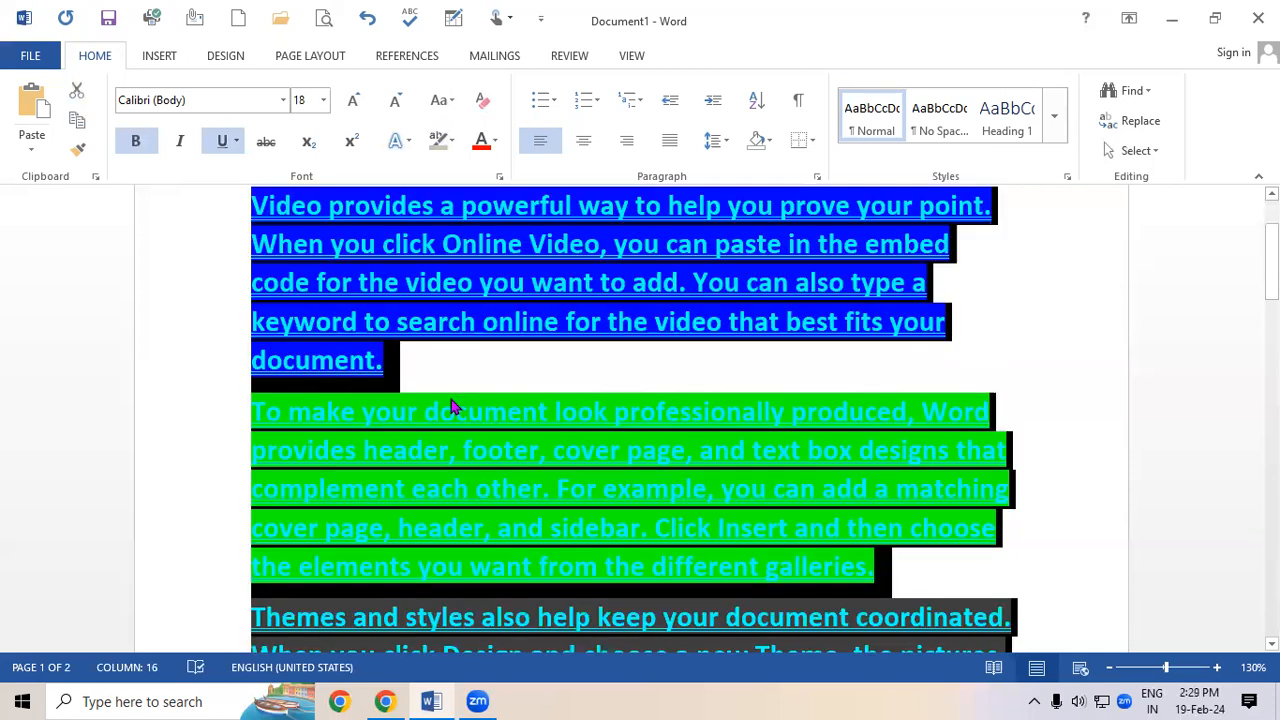
click(482, 100)
click(622, 510)
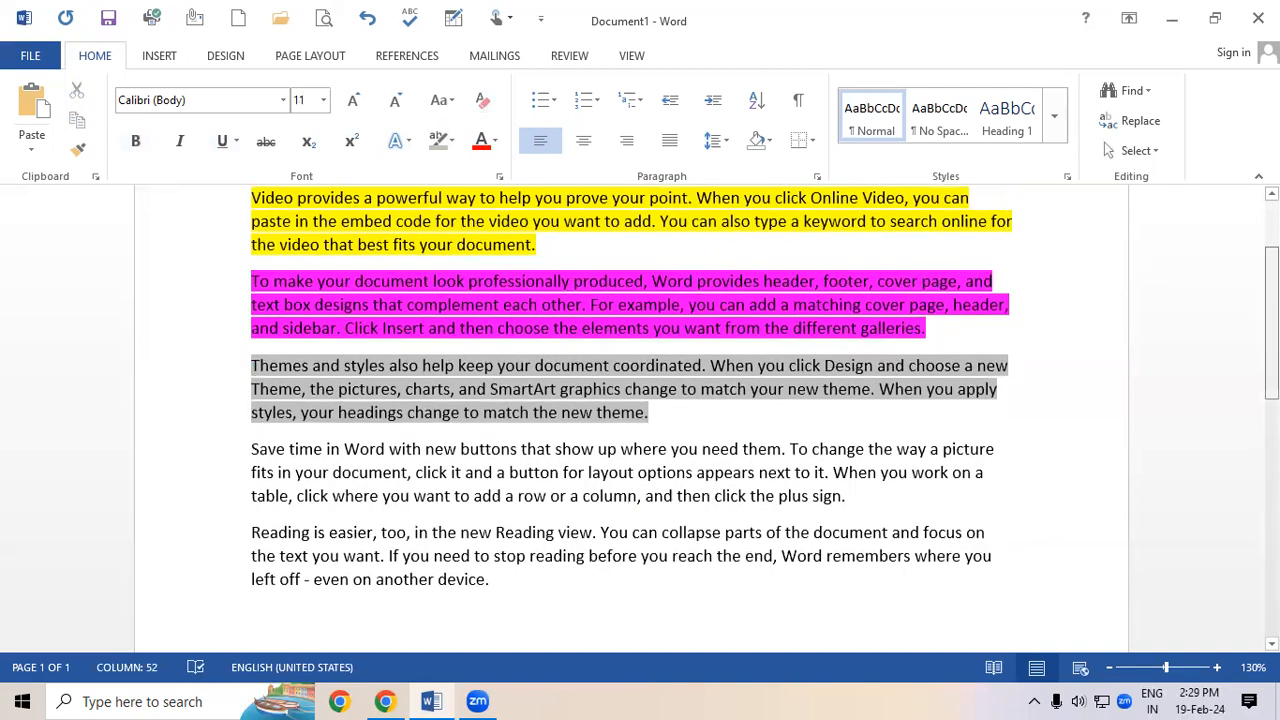
Remove the highlight color from all paragraphs by setting it to No Color
scroll(1271, 320, up, 3)
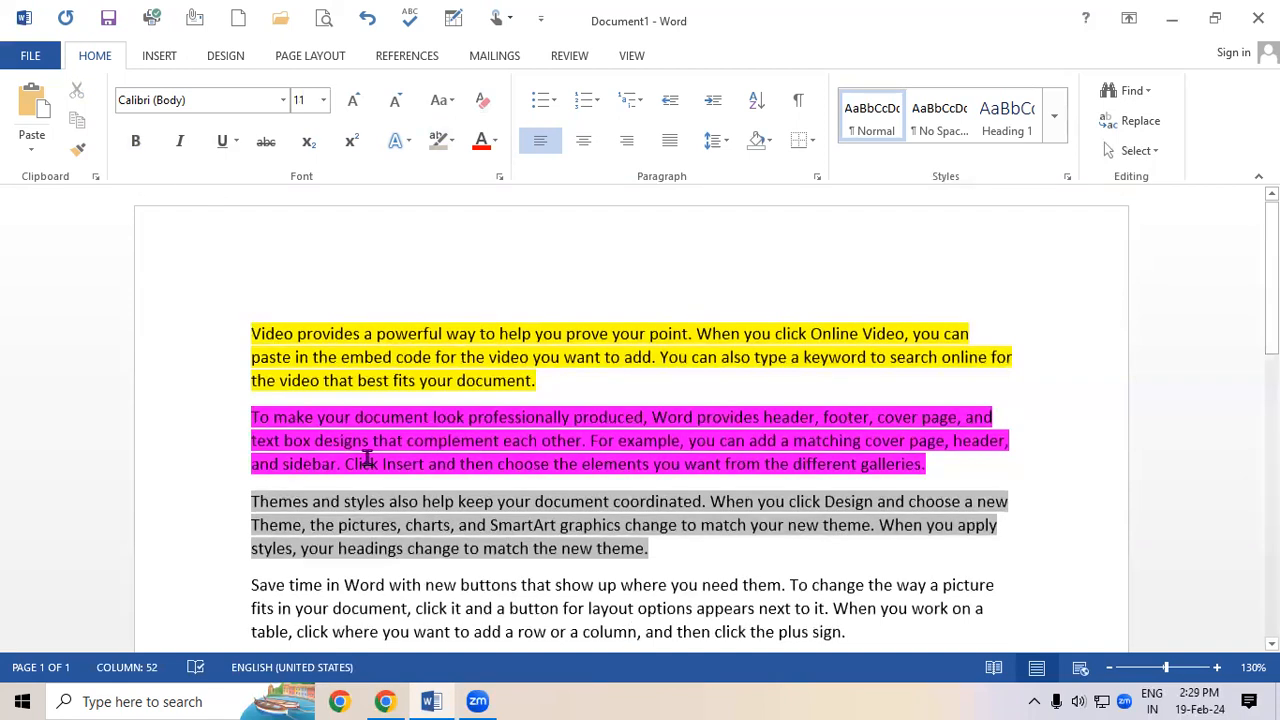
key(ctrl+a)
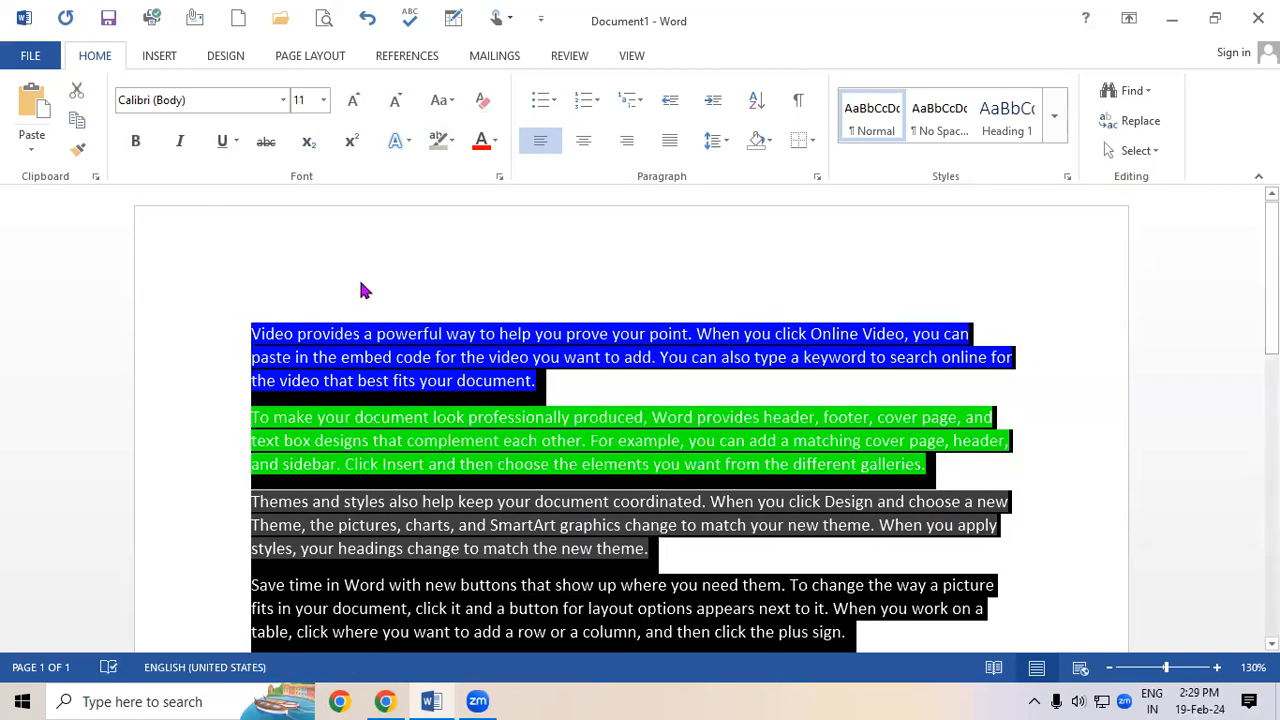
click(454, 141)
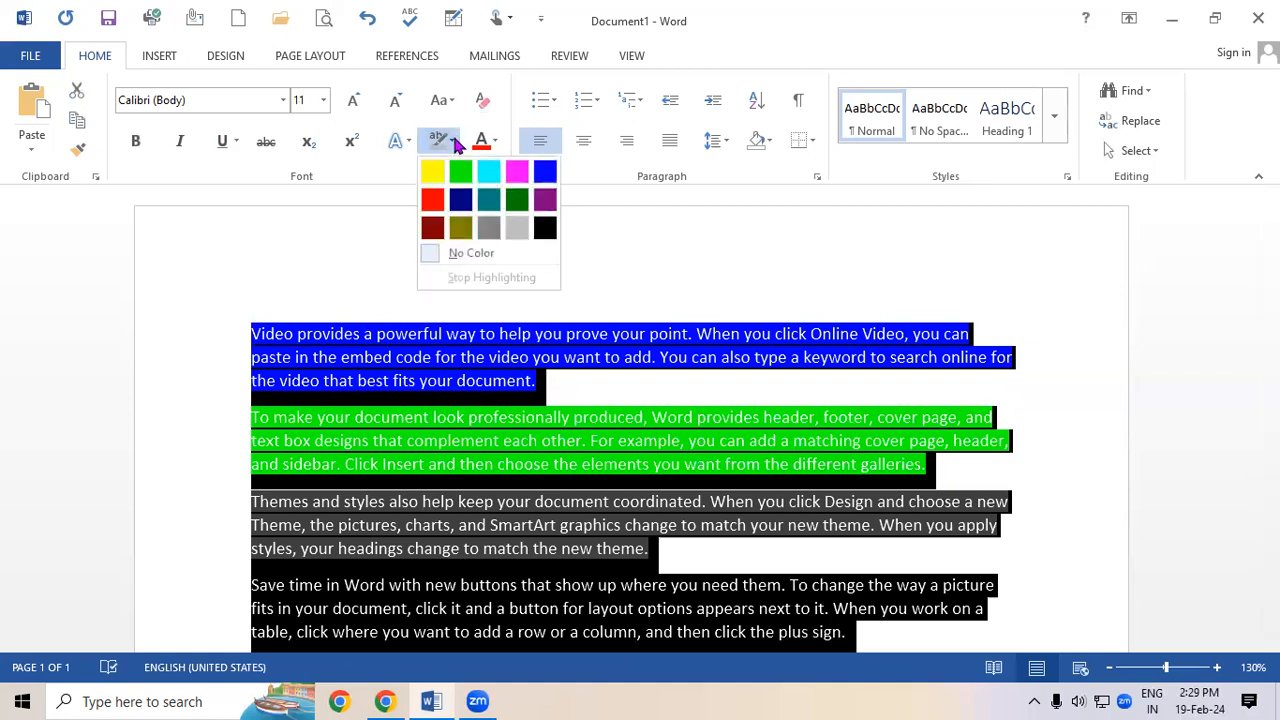
click(471, 253)
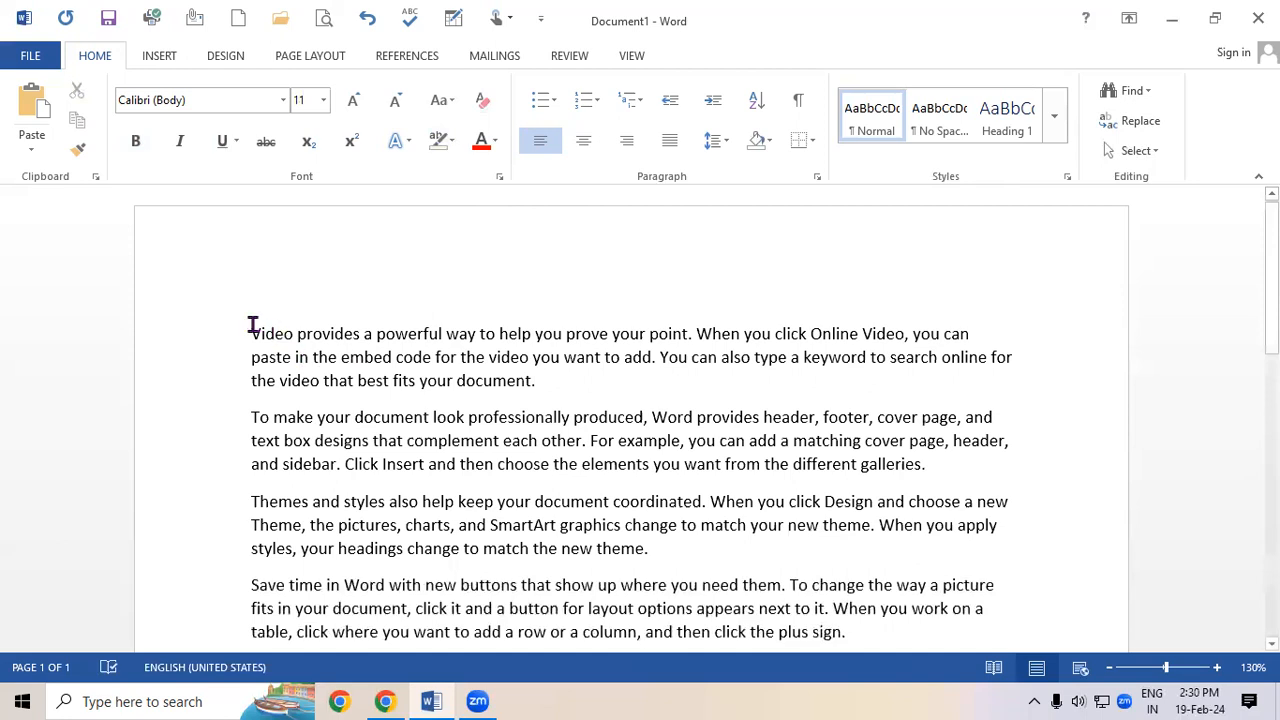
Format the first paragraph, starting with "Video provides", as bold 14 pt text in standard red
drag(252, 330, 588, 390)
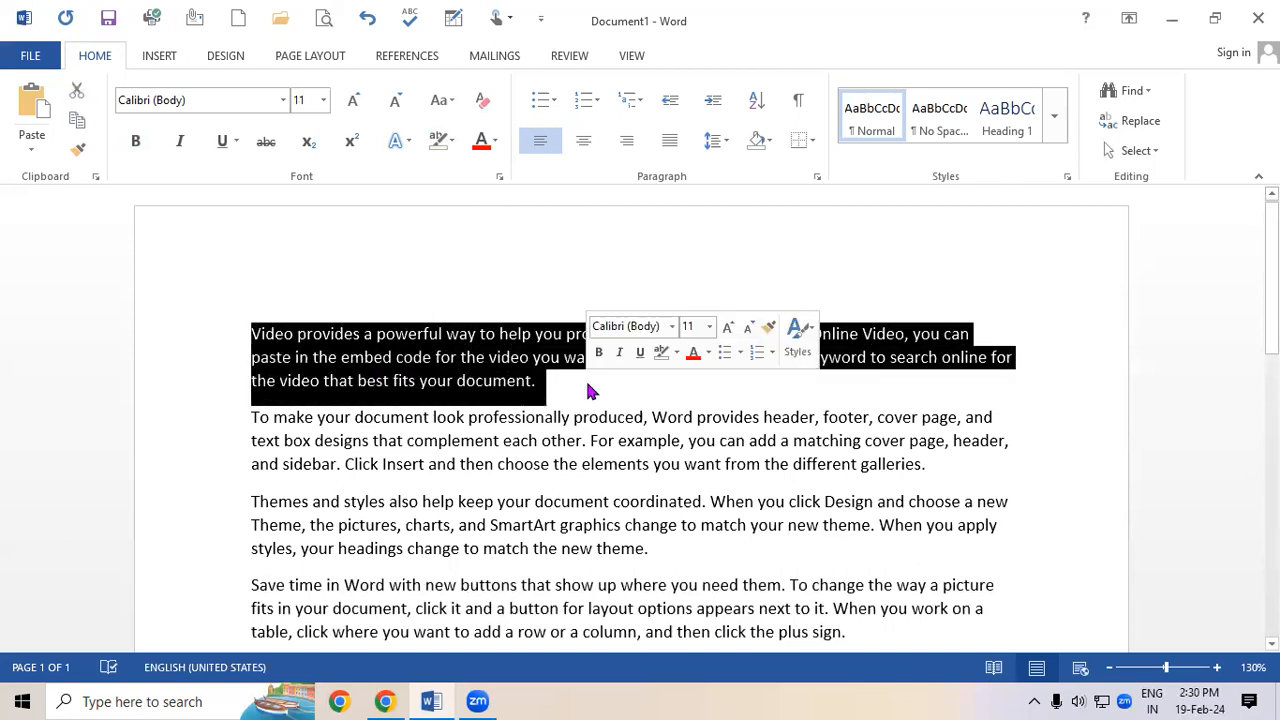
click(135, 141)
click(347, 104)
click(347, 104)
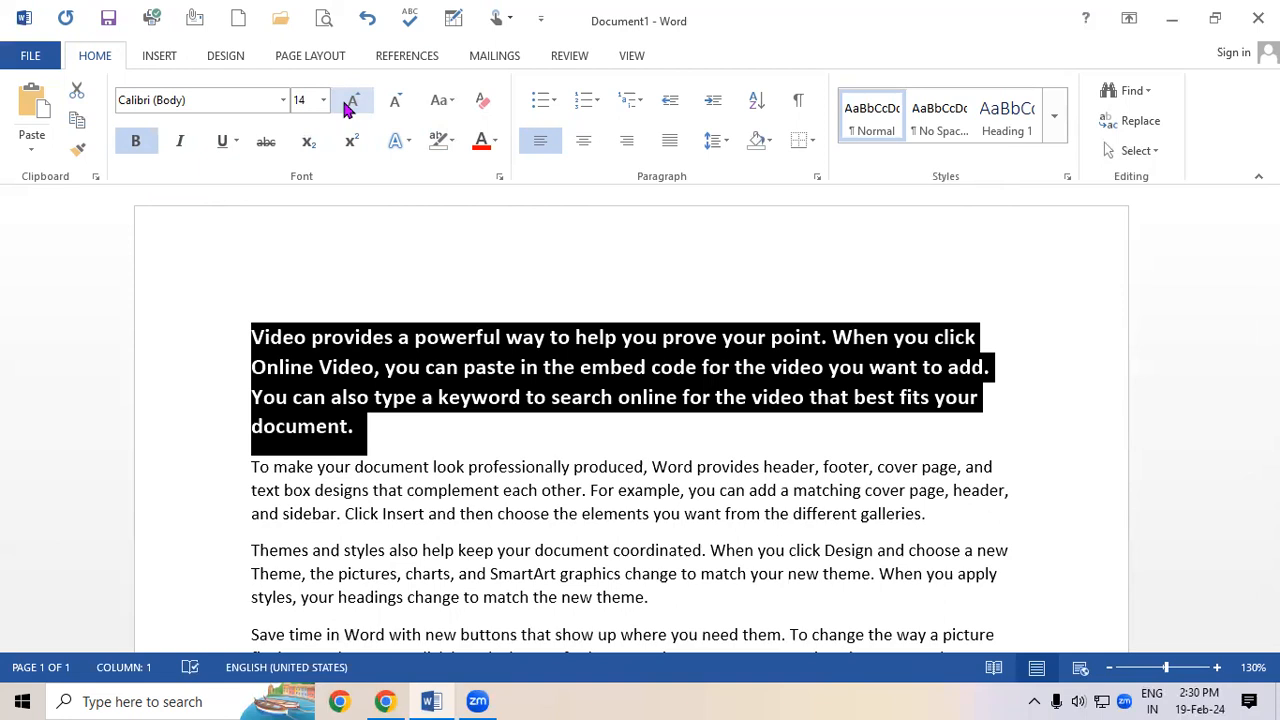
click(496, 143)
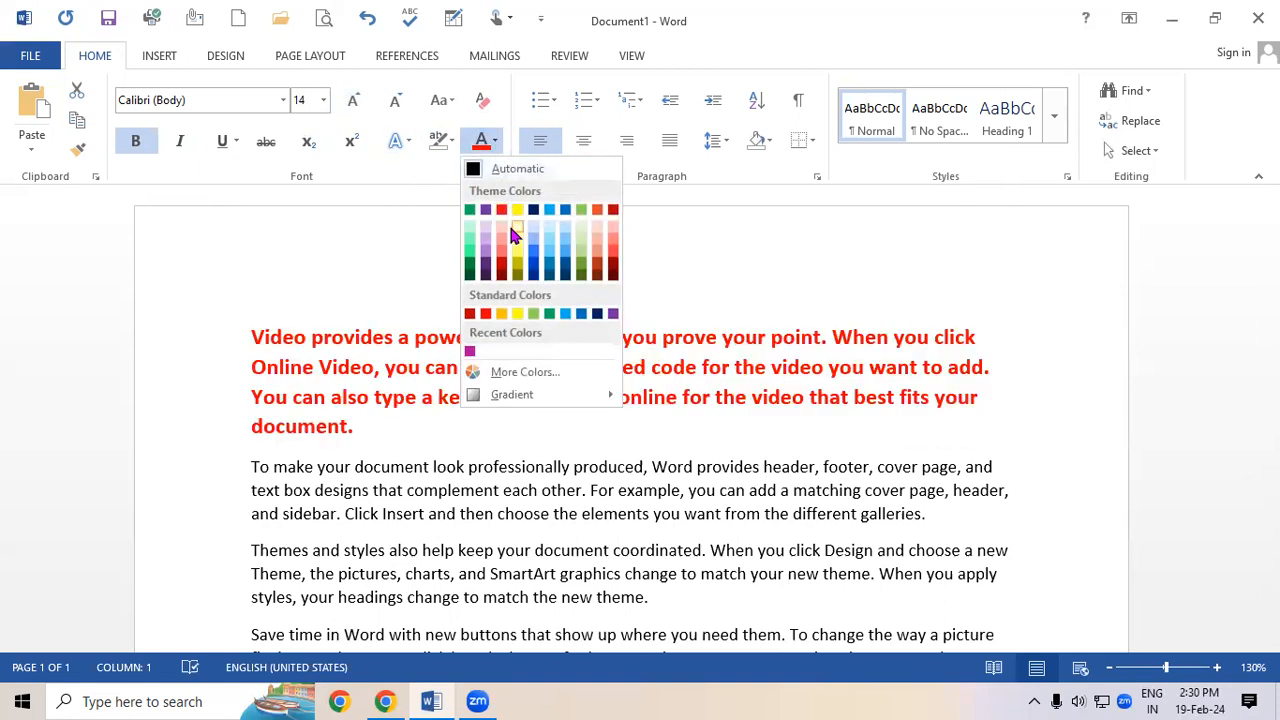
click(485, 318)
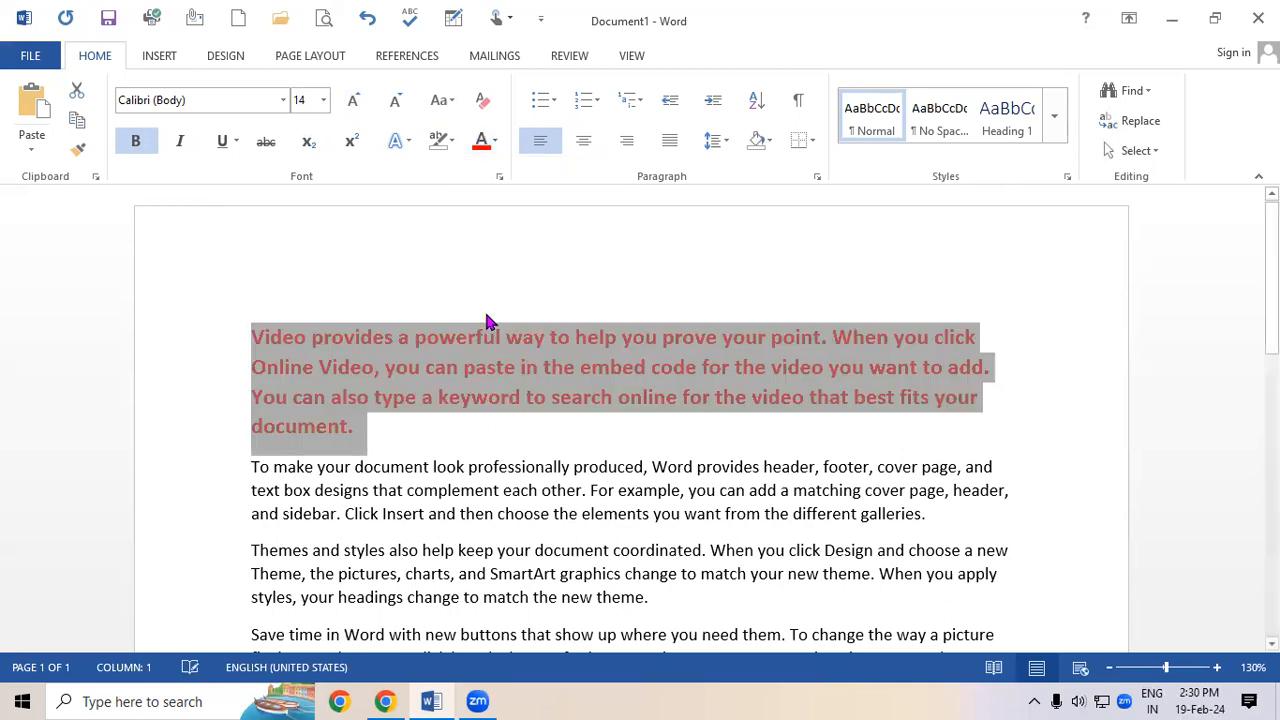
click(441, 475)
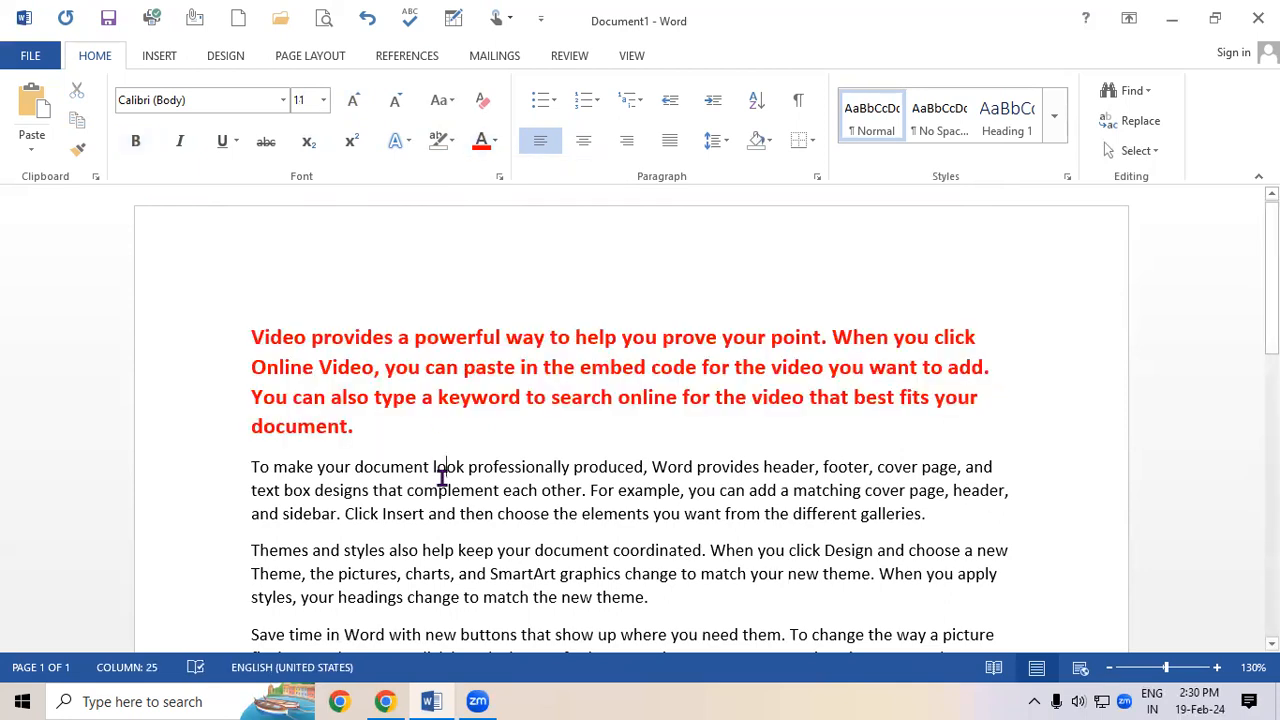
Color the second paragraph, starting with "To make your document", standard green and make it bold
drag(251, 465, 974, 509)
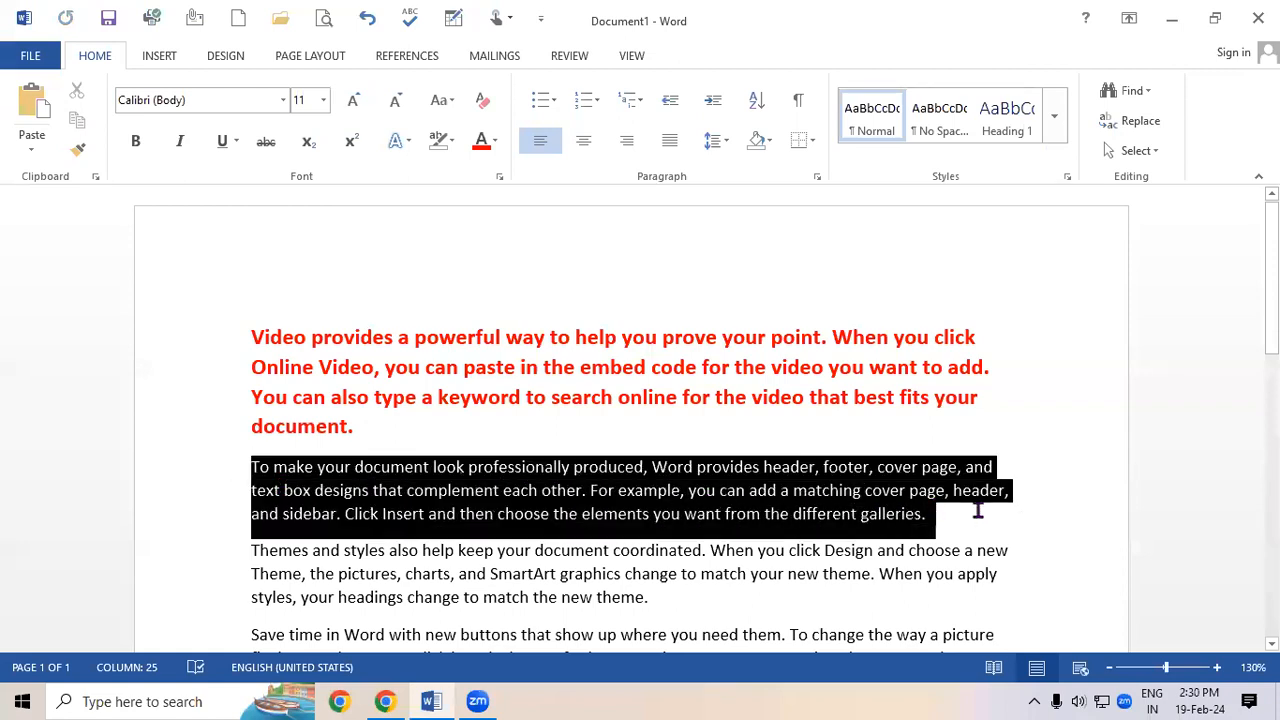
click(494, 141)
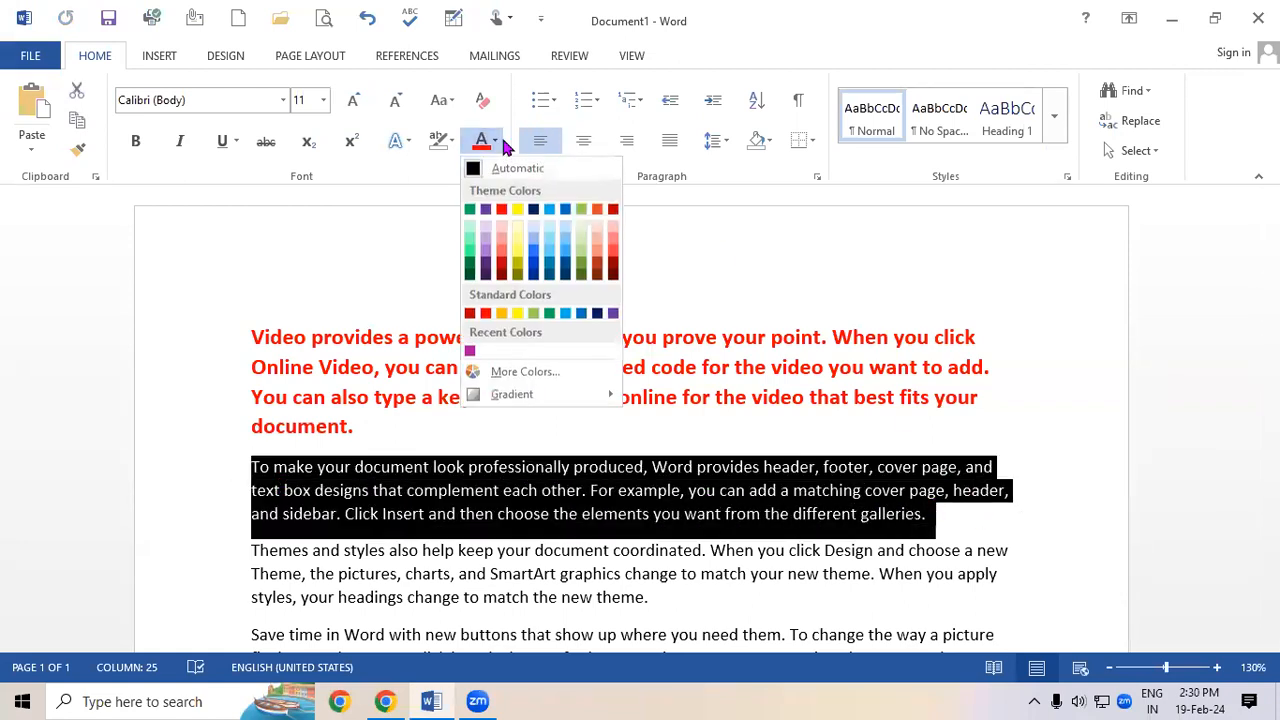
click(550, 316)
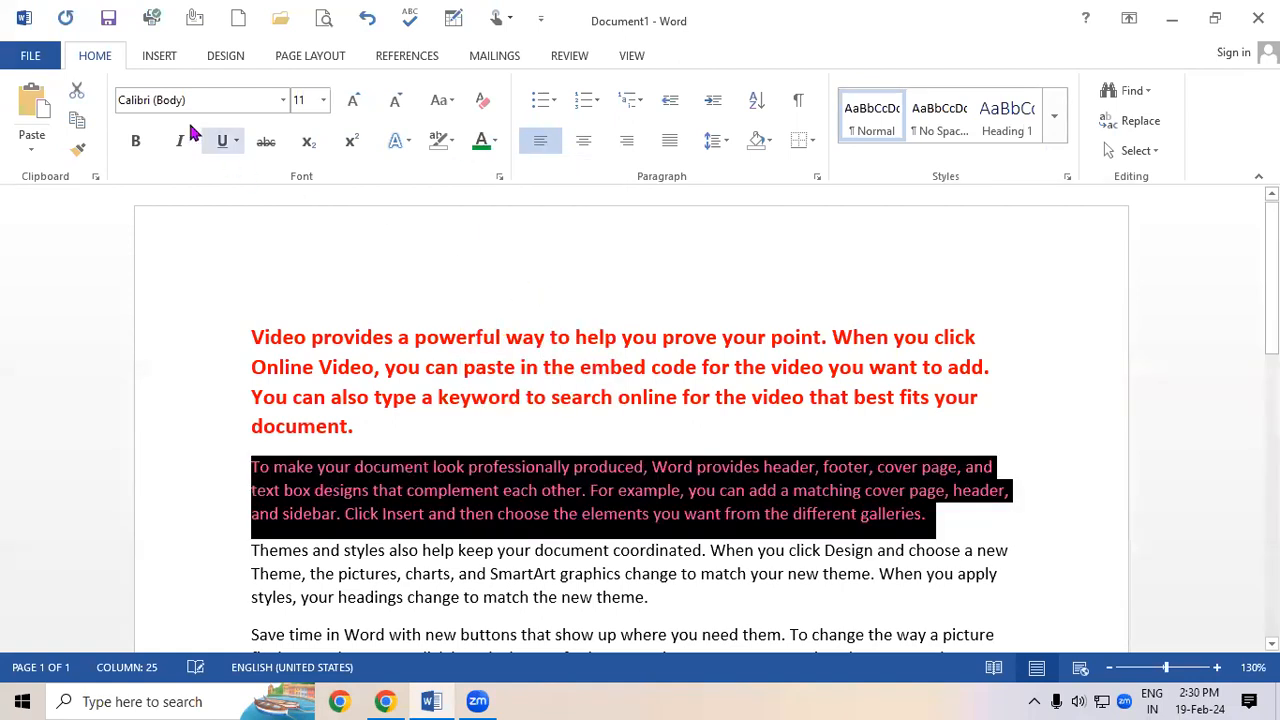
click(136, 141)
click(648, 418)
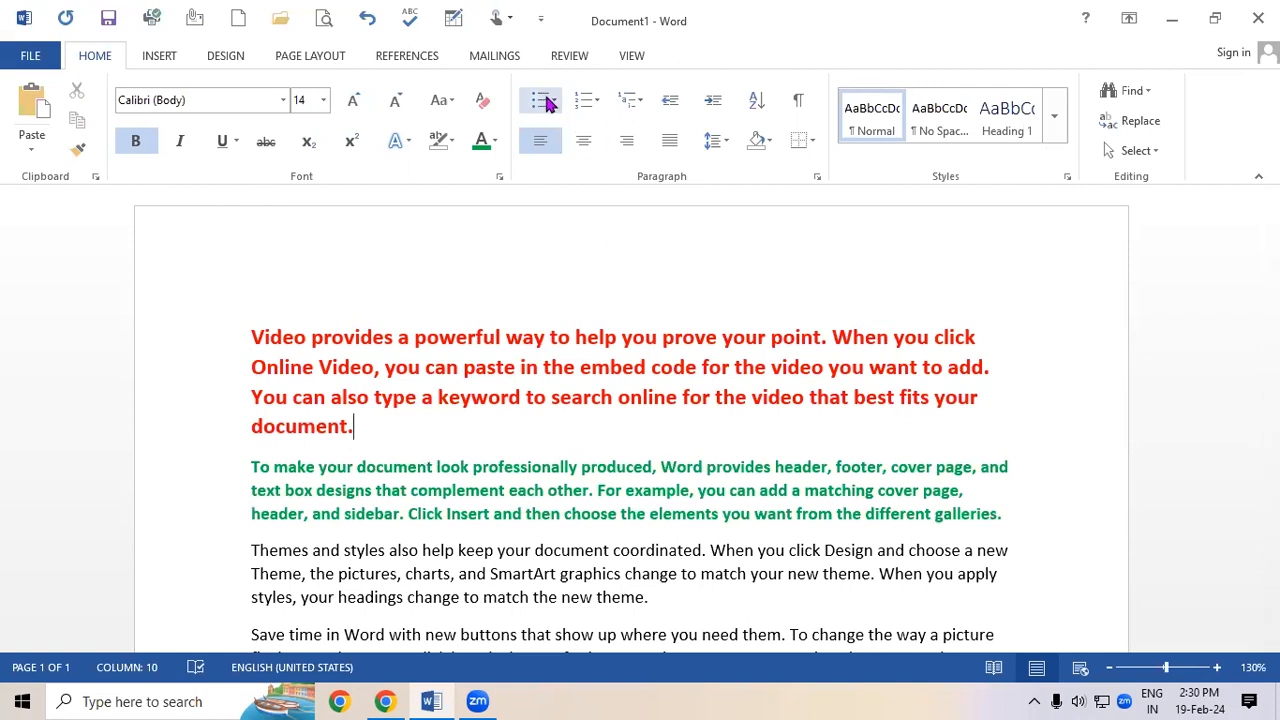
click(554, 409)
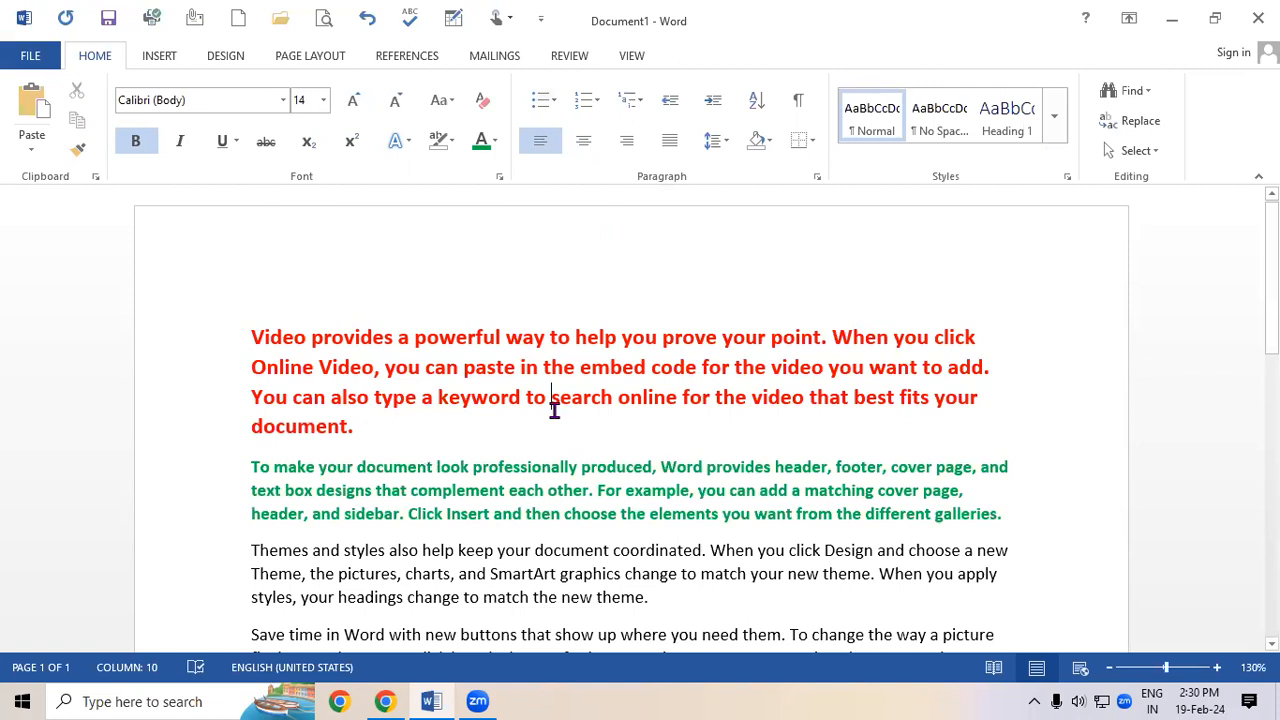
Turn all paragraphs into a bulleted list with the four-diamond bullet symbol
key(ctrl+a)
key(ctrl+c)
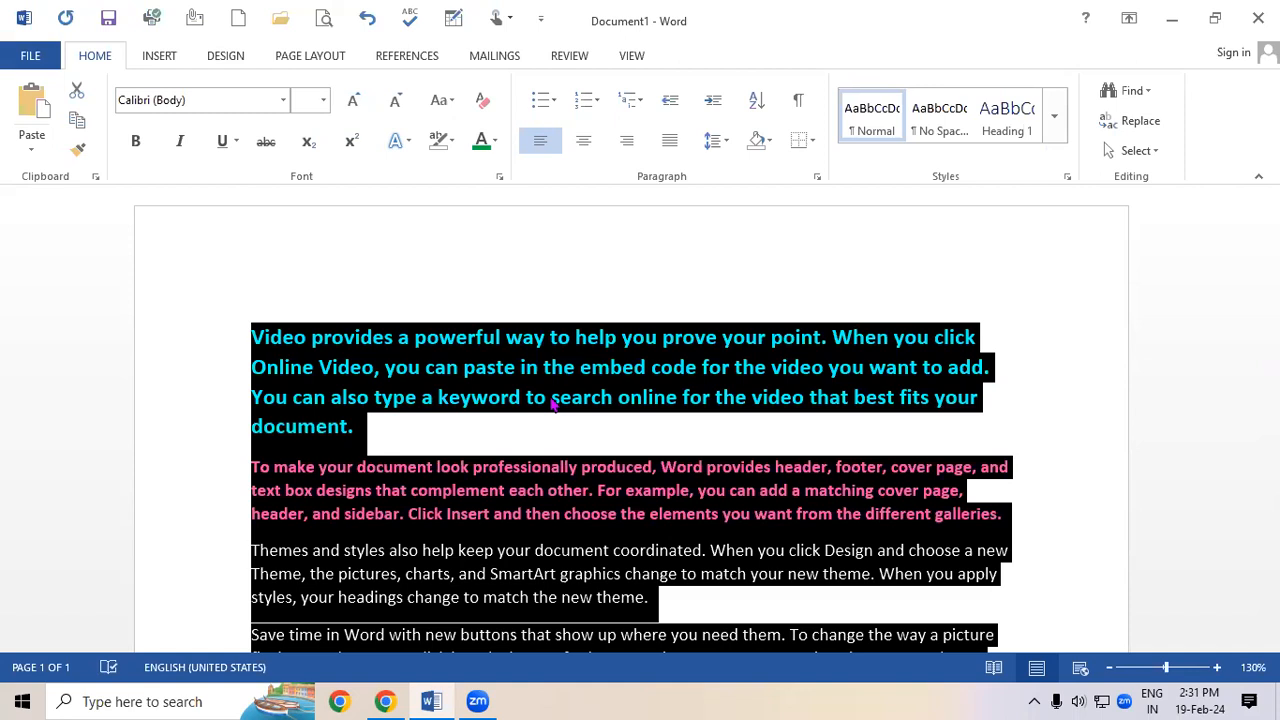
click(553, 104)
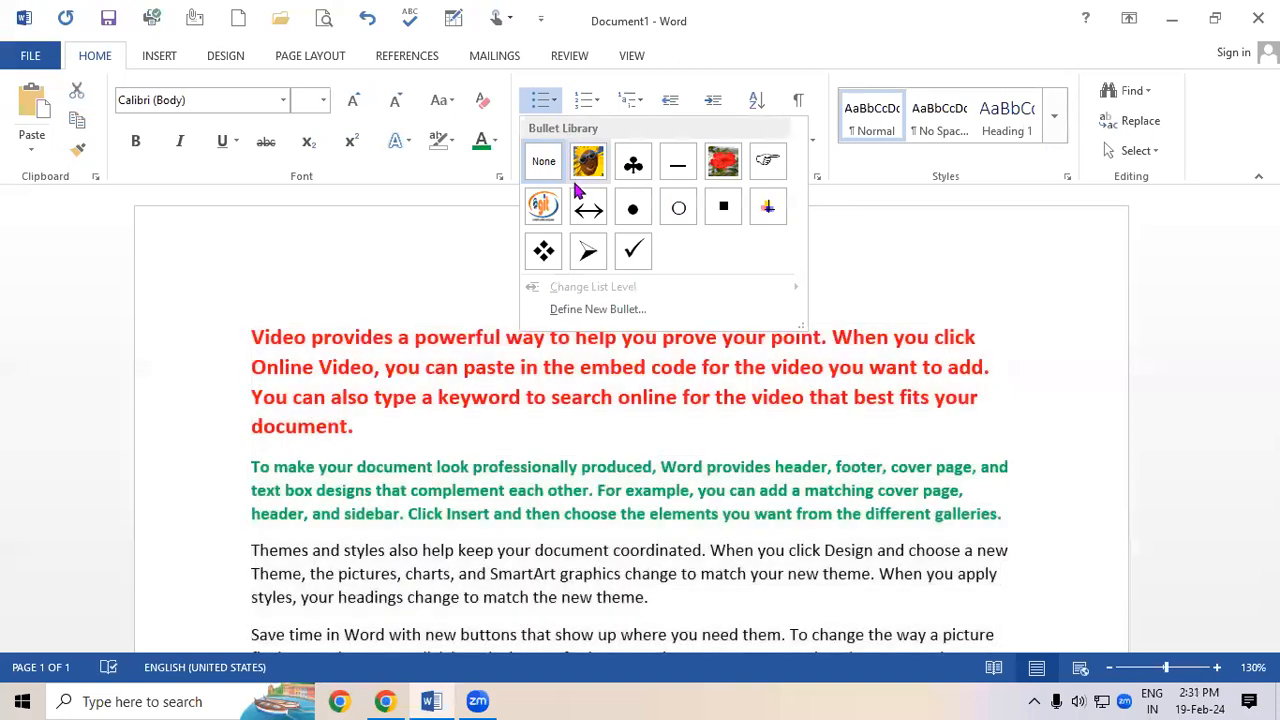
click(543, 250)
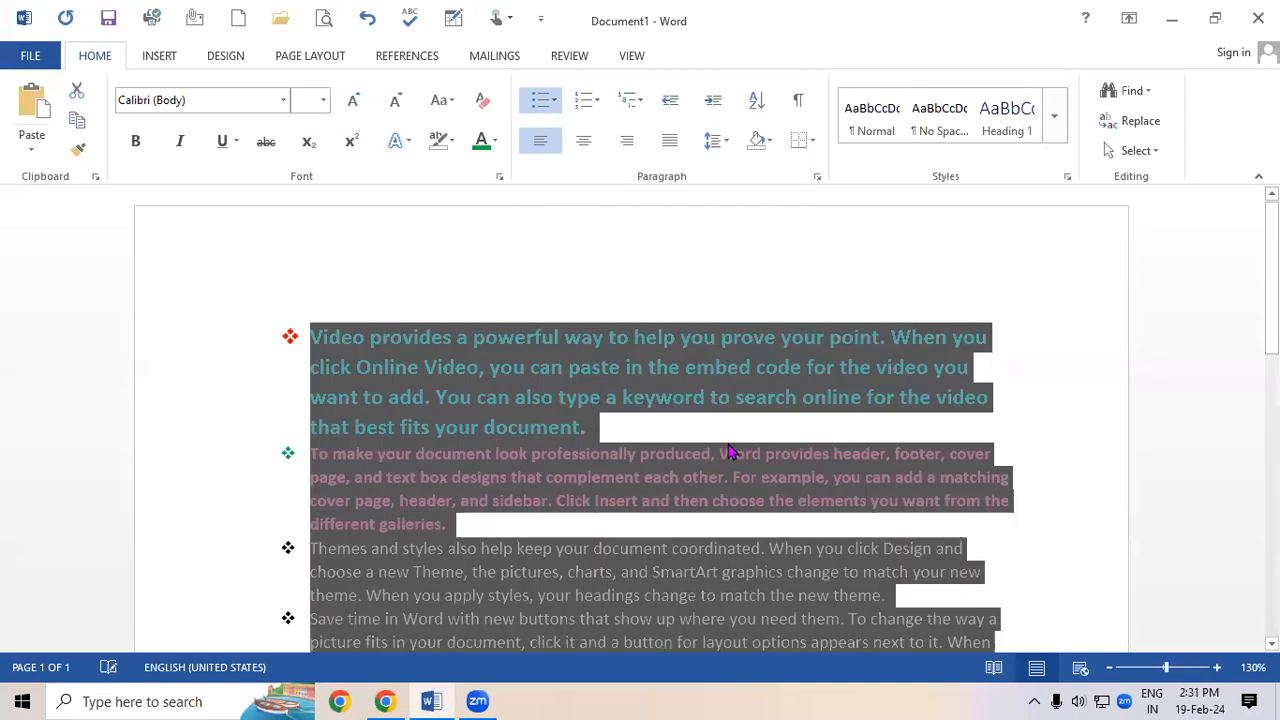
click(730, 452)
scroll(772, 408, down, 1)
scroll(770, 341, down, 1)
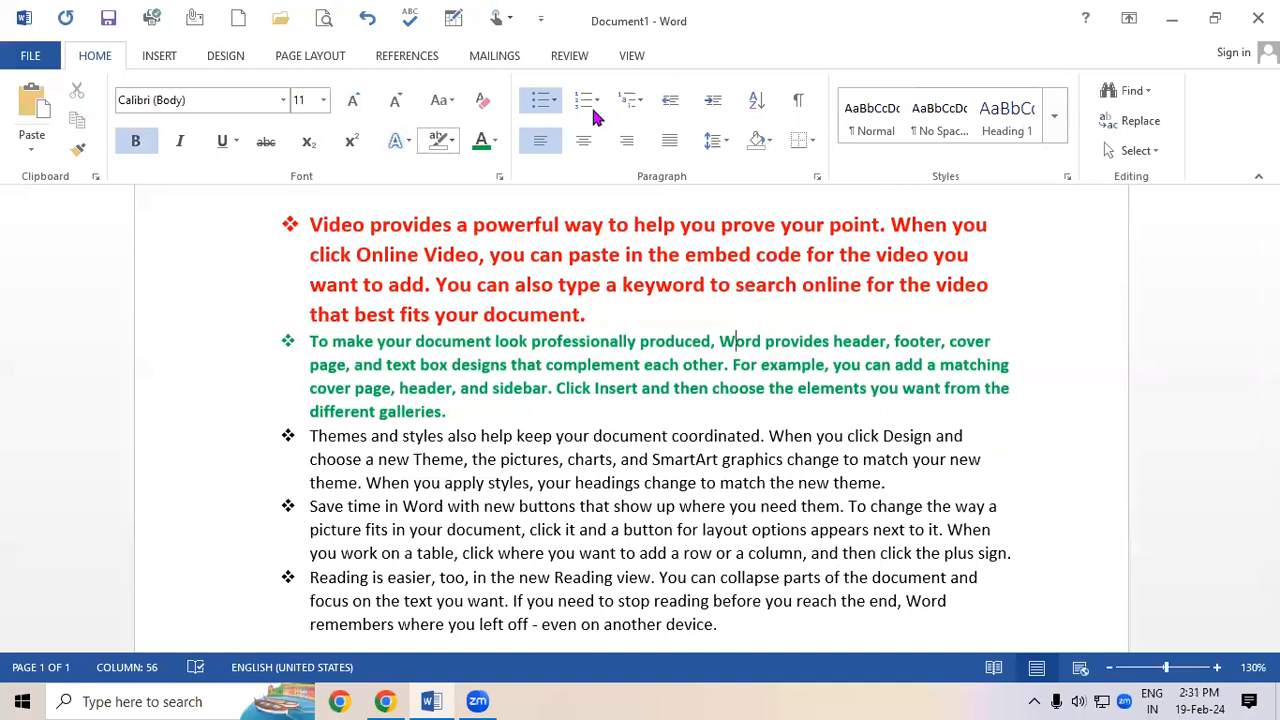
click(555, 96)
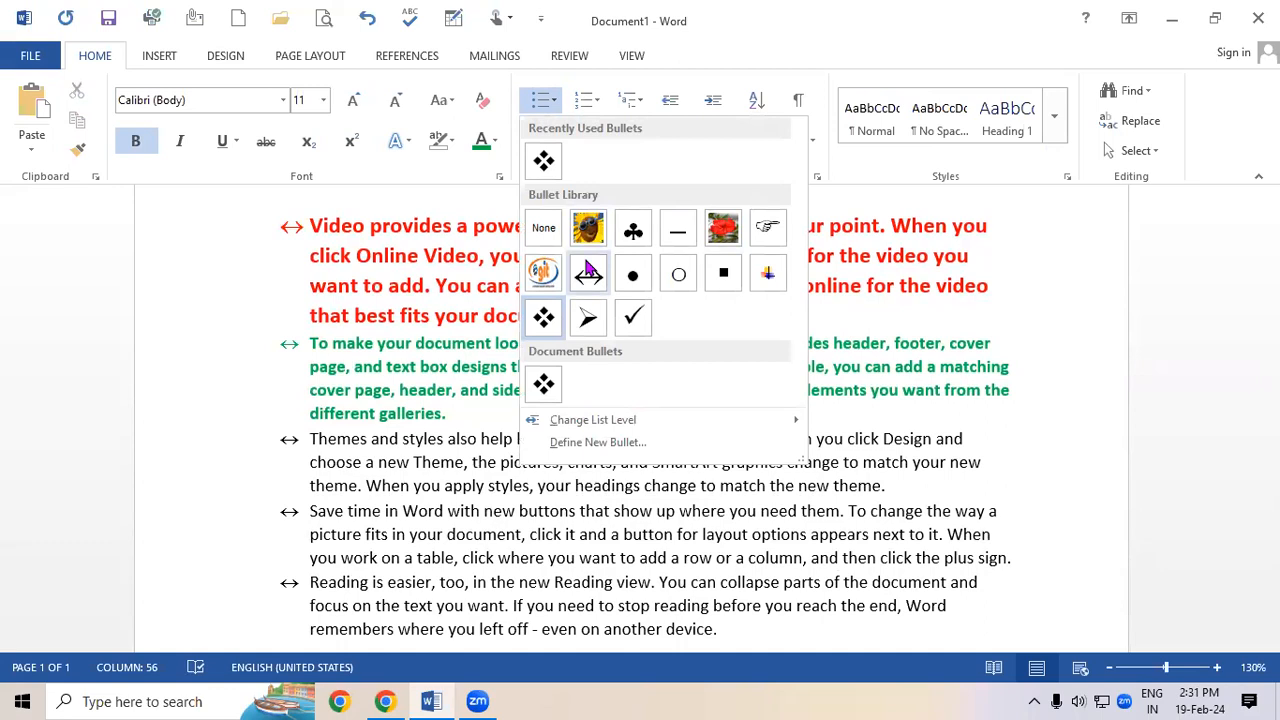
click(916, 416)
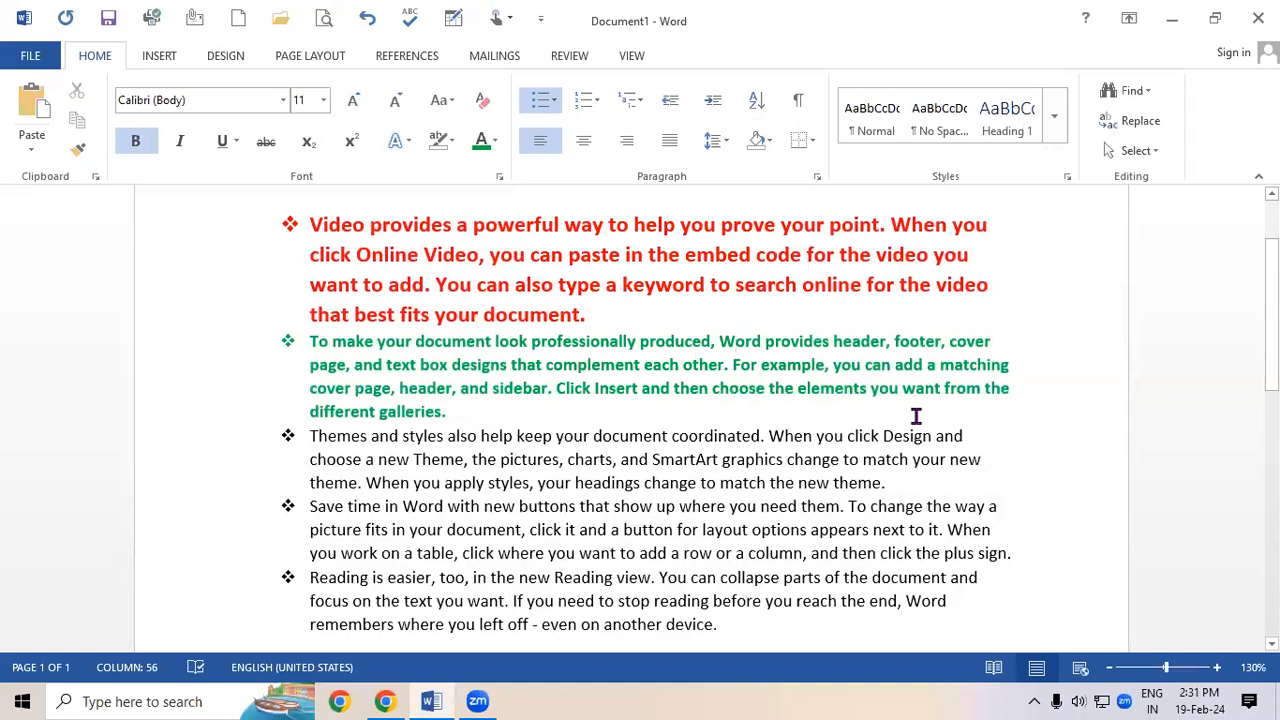
Copy all the bulleted paragraphs and paste them repeatedly until the document fills nine pages
key(ctrl+a)
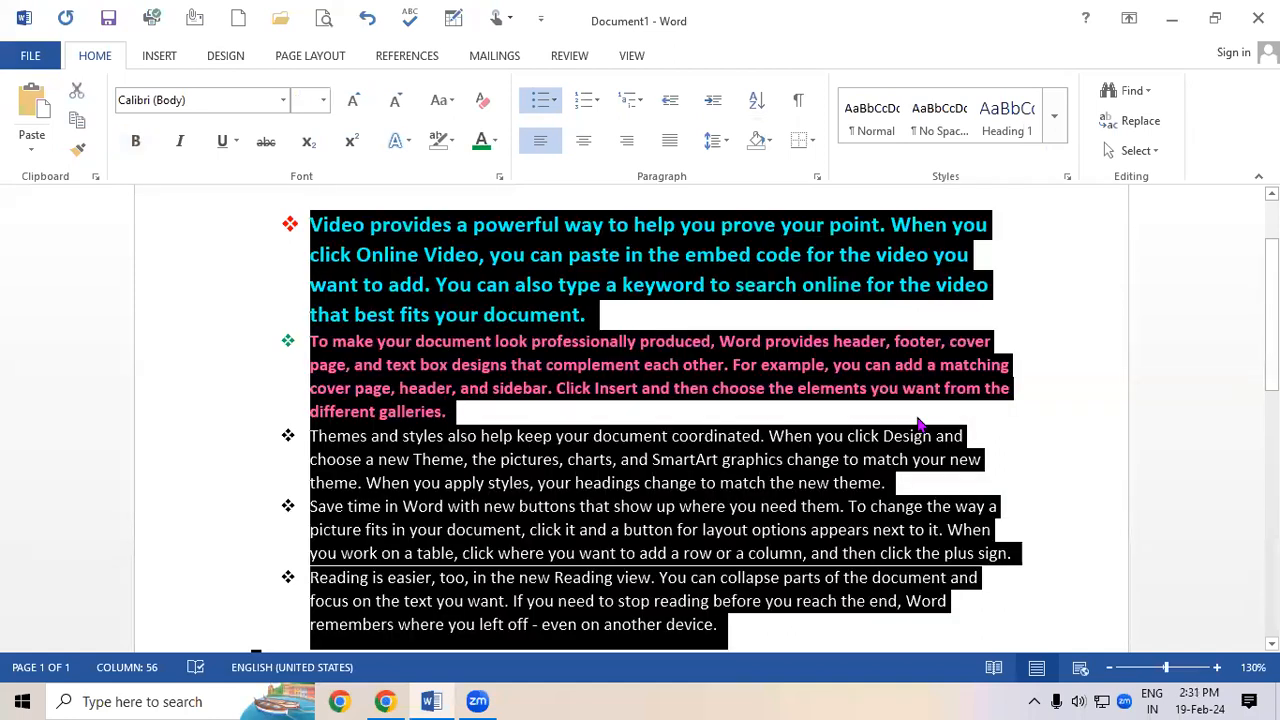
key(ctrl+v)
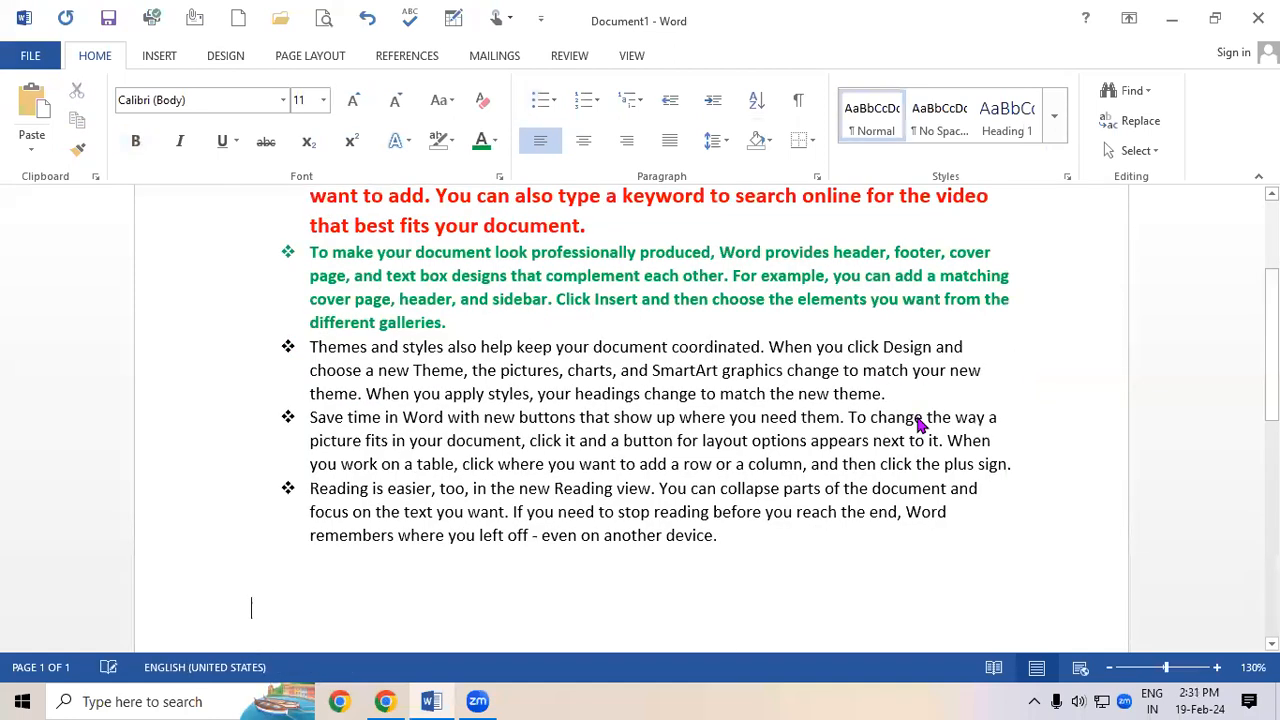
drag(1272, 617, 1272, 205)
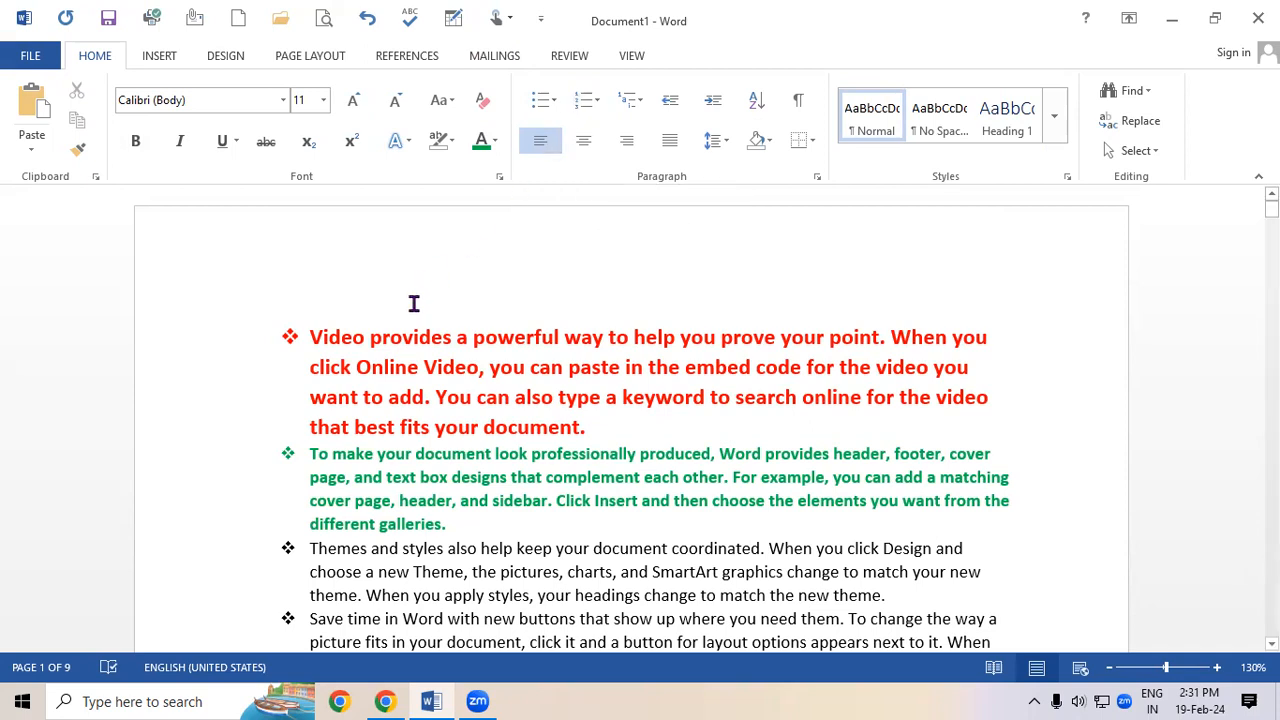
Remove the four-diamond bullets from all paragraphs in the document
key(ctrl+a)
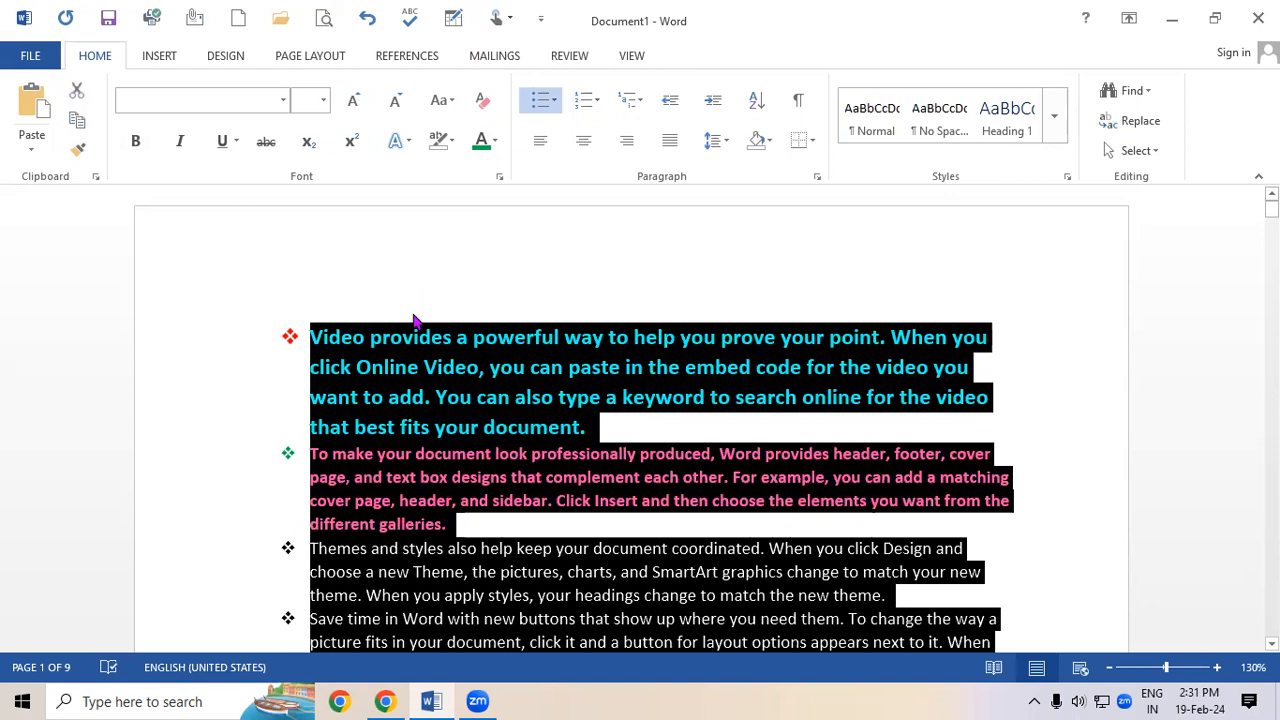
click(553, 101)
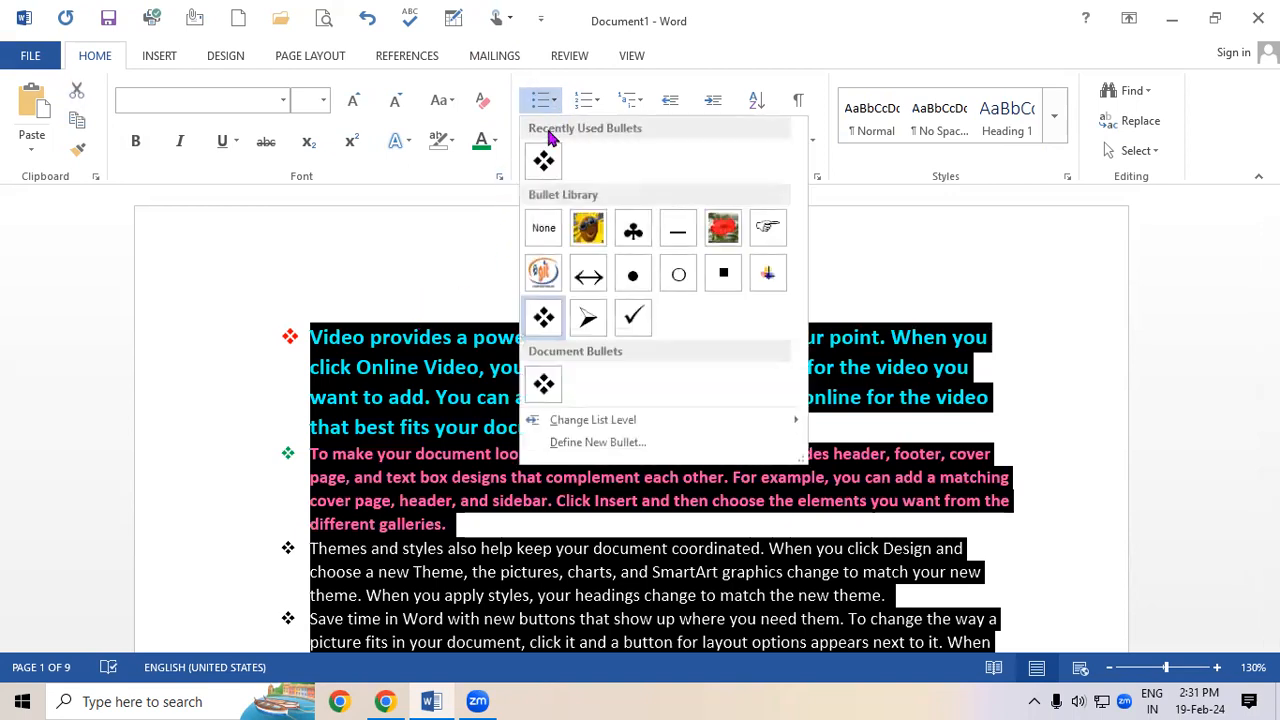
click(545, 228)
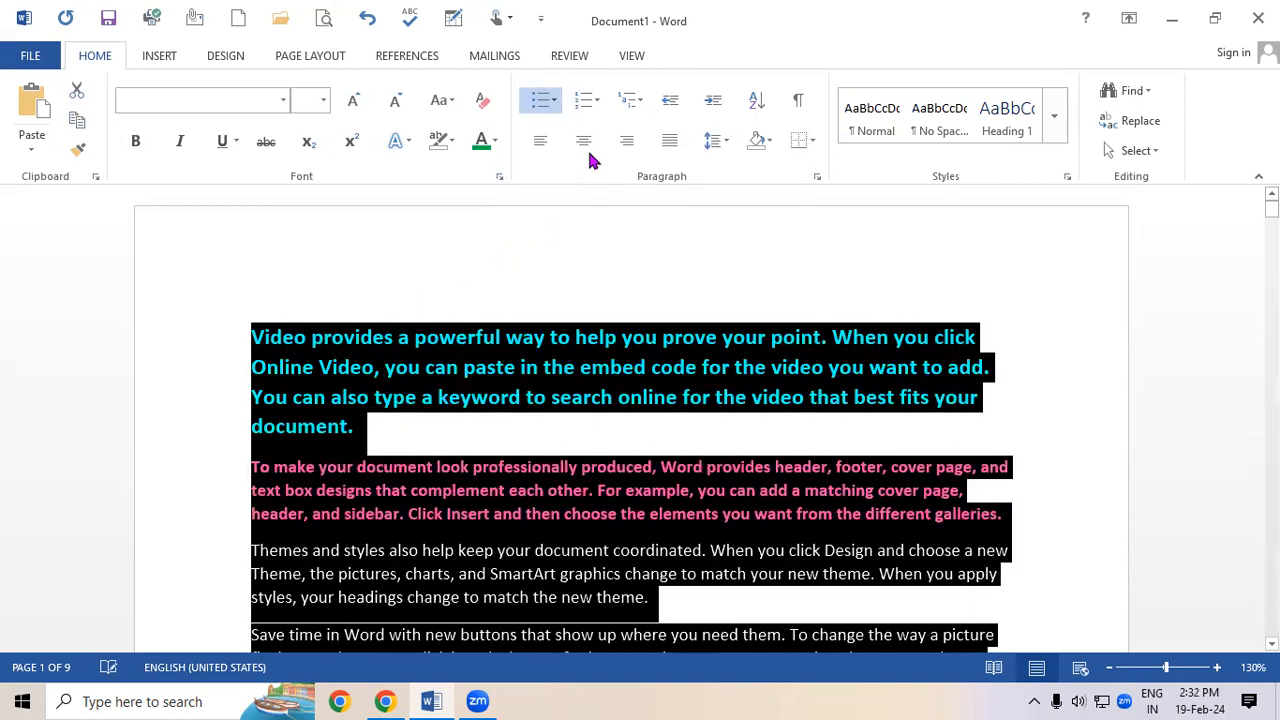
Number all paragraphs with the 1. 2. 3. format and check the numbering further down the document
click(597, 100)
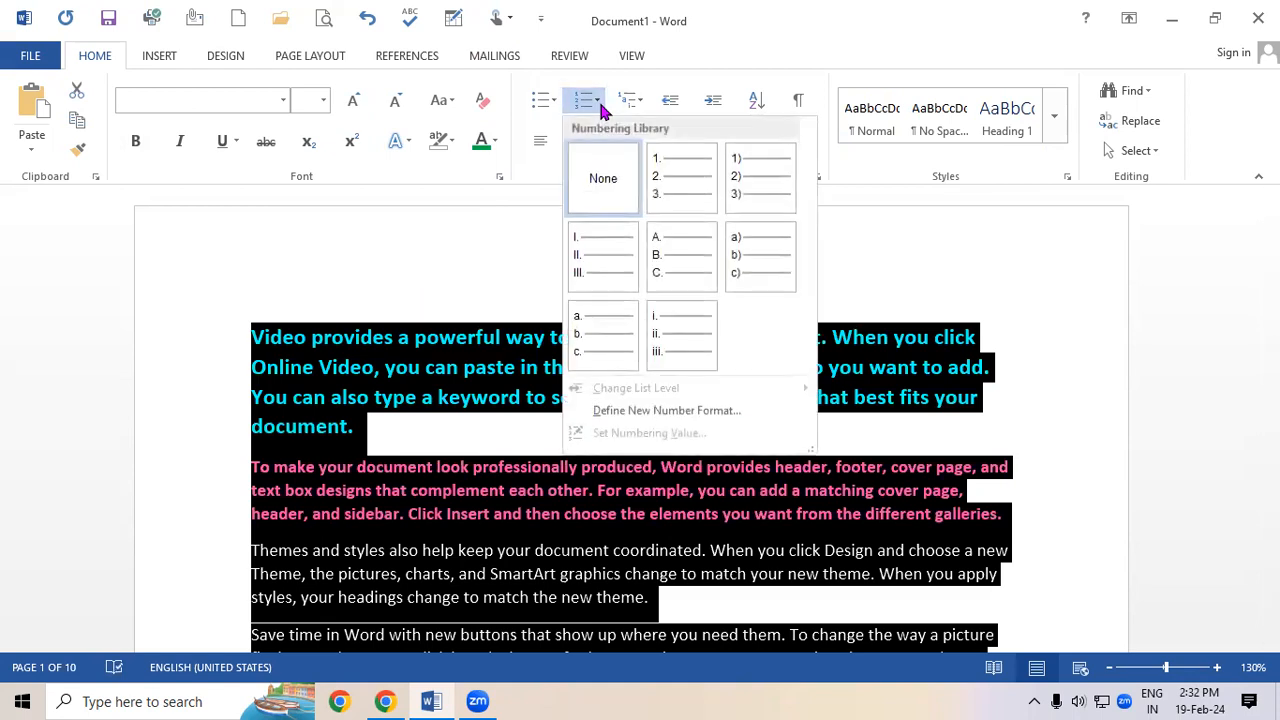
click(678, 175)
click(646, 429)
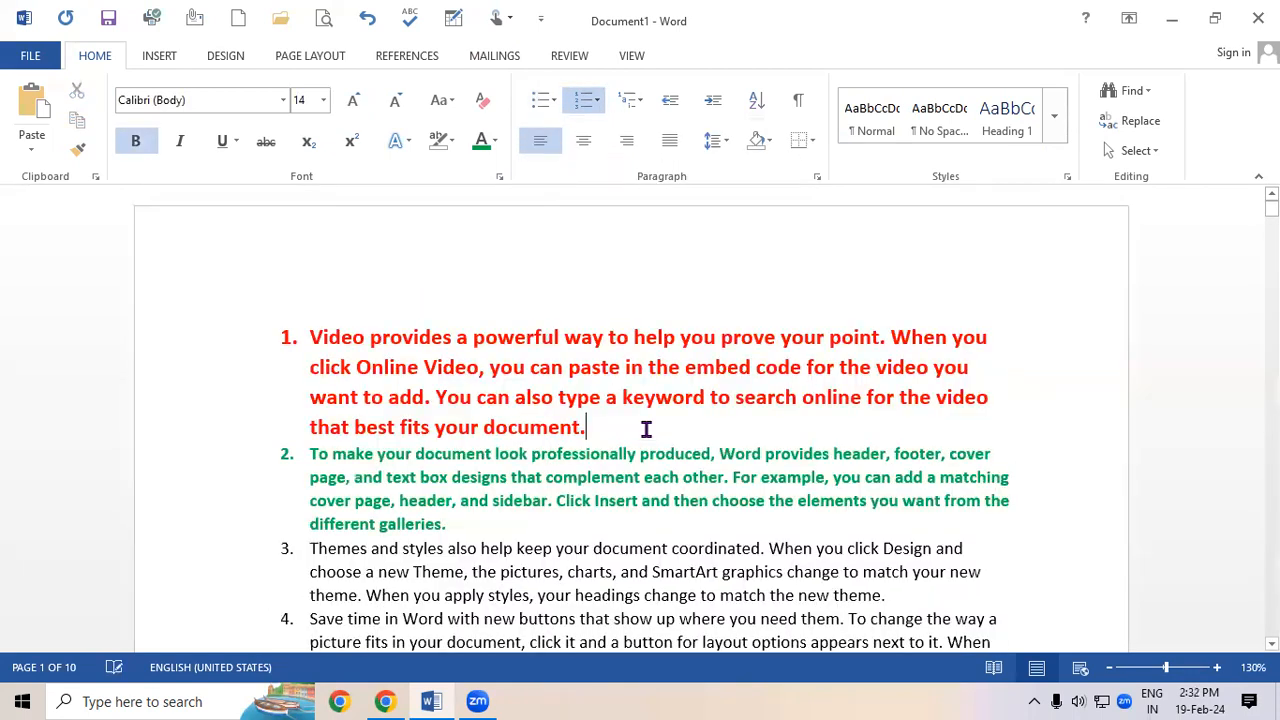
scroll(688, 414, down, 2)
drag(1271, 212, 1271, 492)
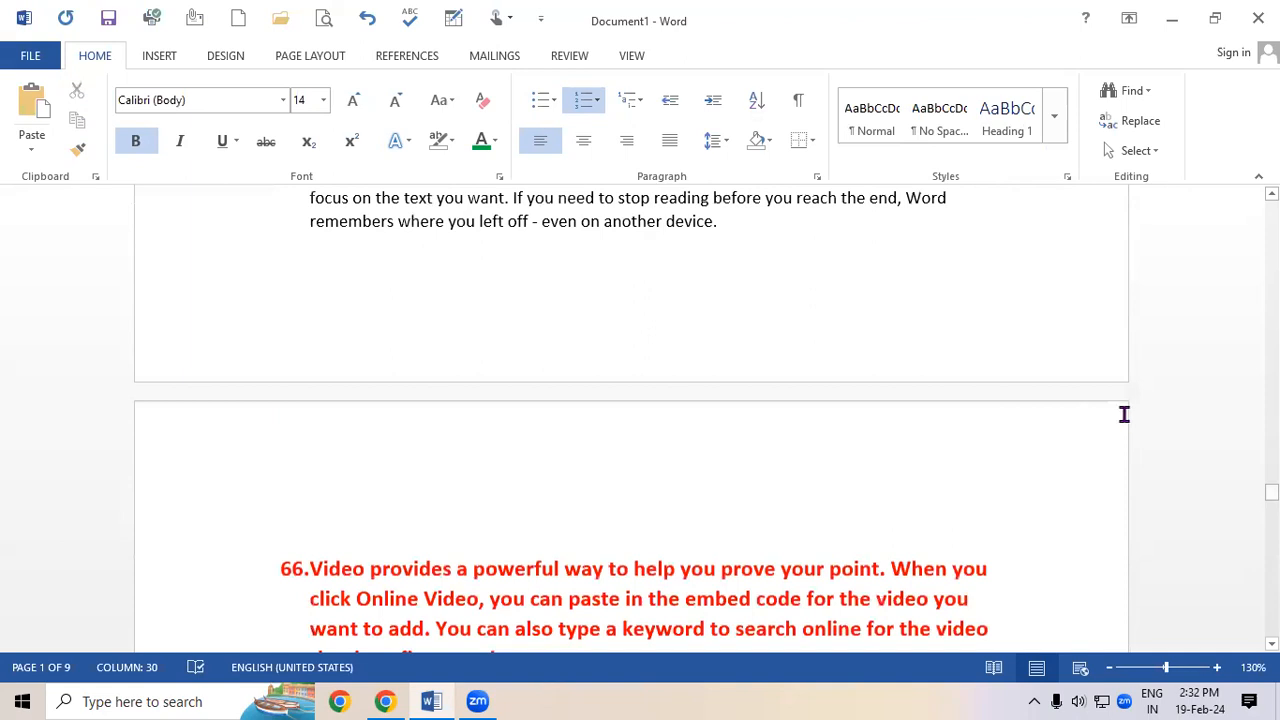
Remove the 1. 2. 3. numbering from all paragraphs and return to the start of the document
key(ctrl+a)
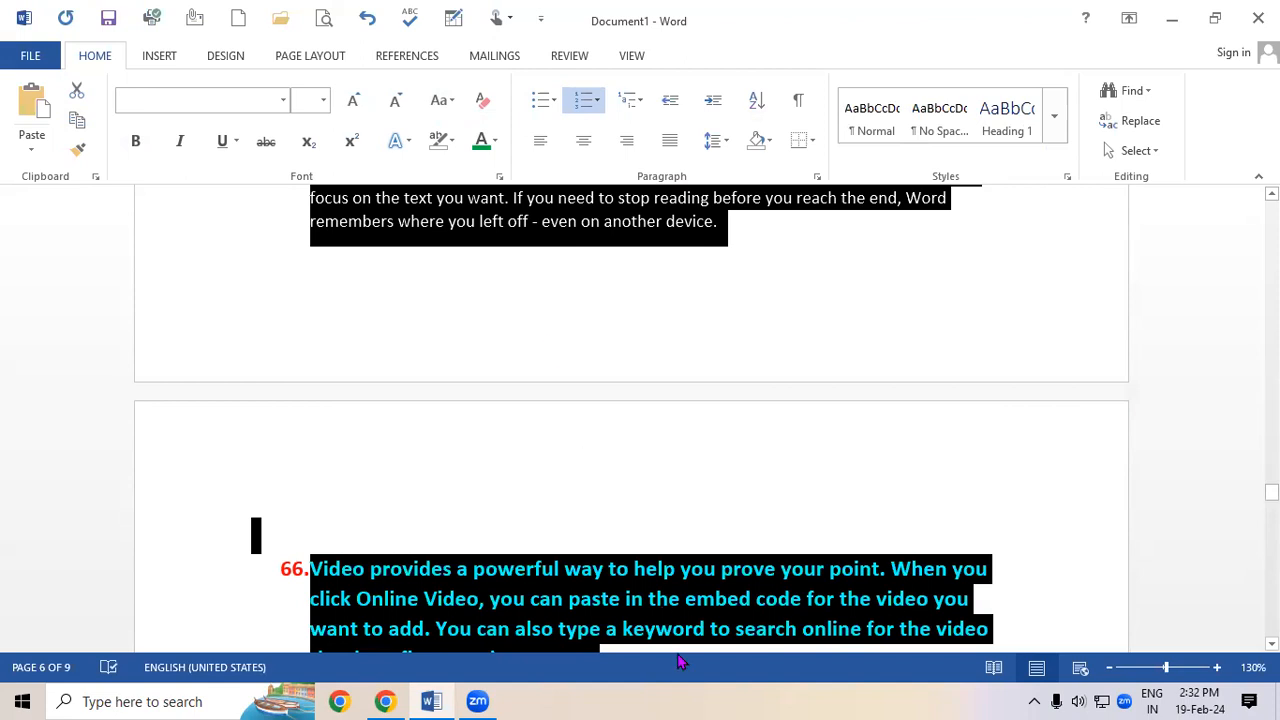
click(852, 700)
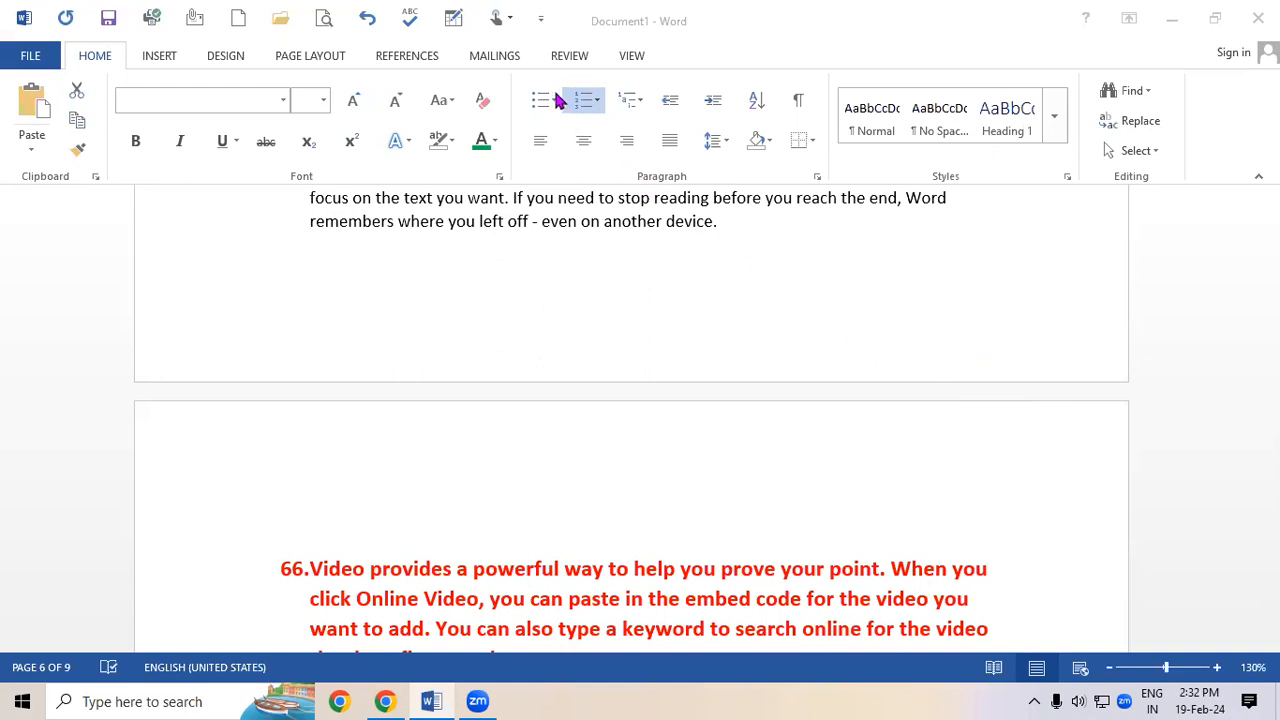
key(ctrl+a)
scroll(570, 300, up, 1)
scroll(570, 305, down, 1)
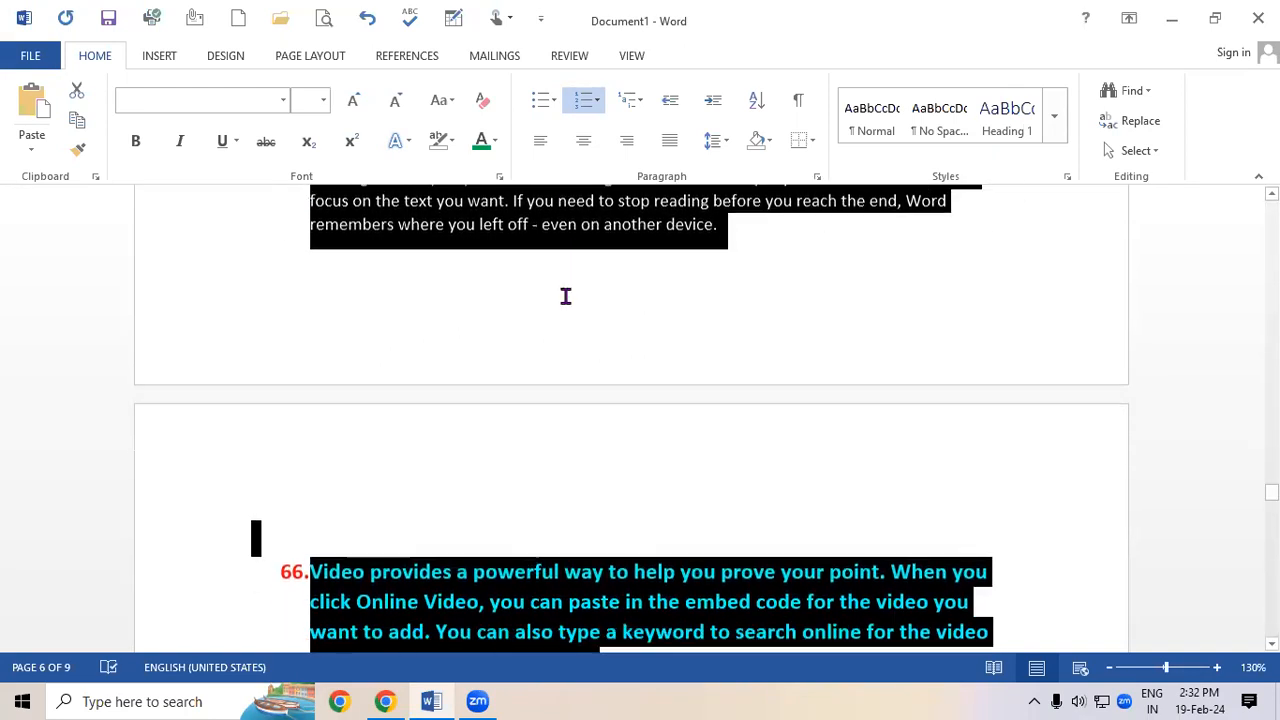
scroll(565, 296, up, 1)
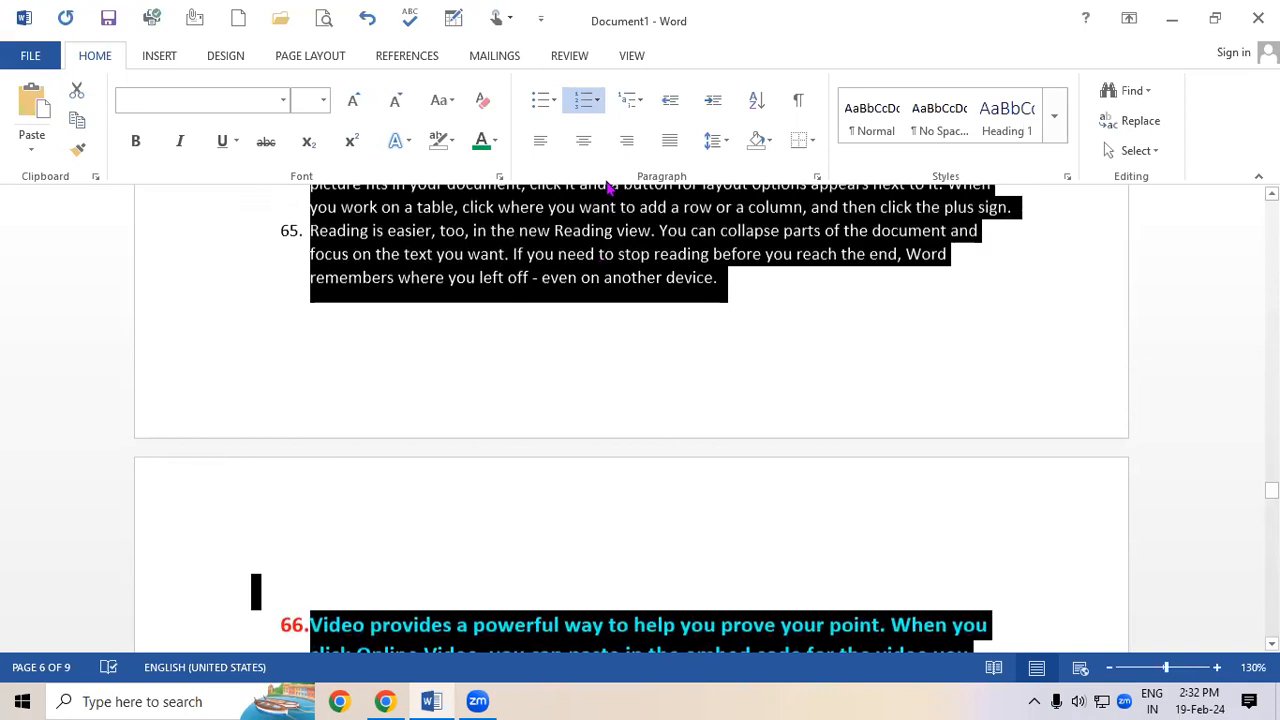
click(597, 100)
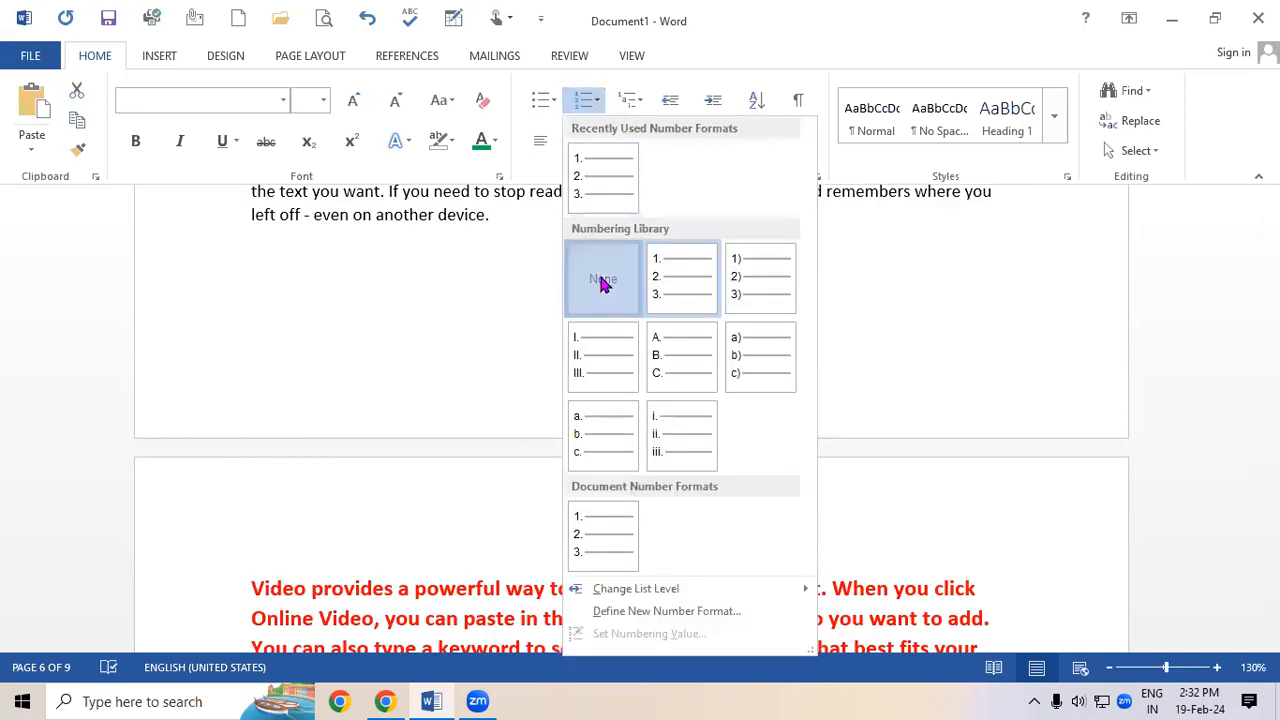
click(601, 281)
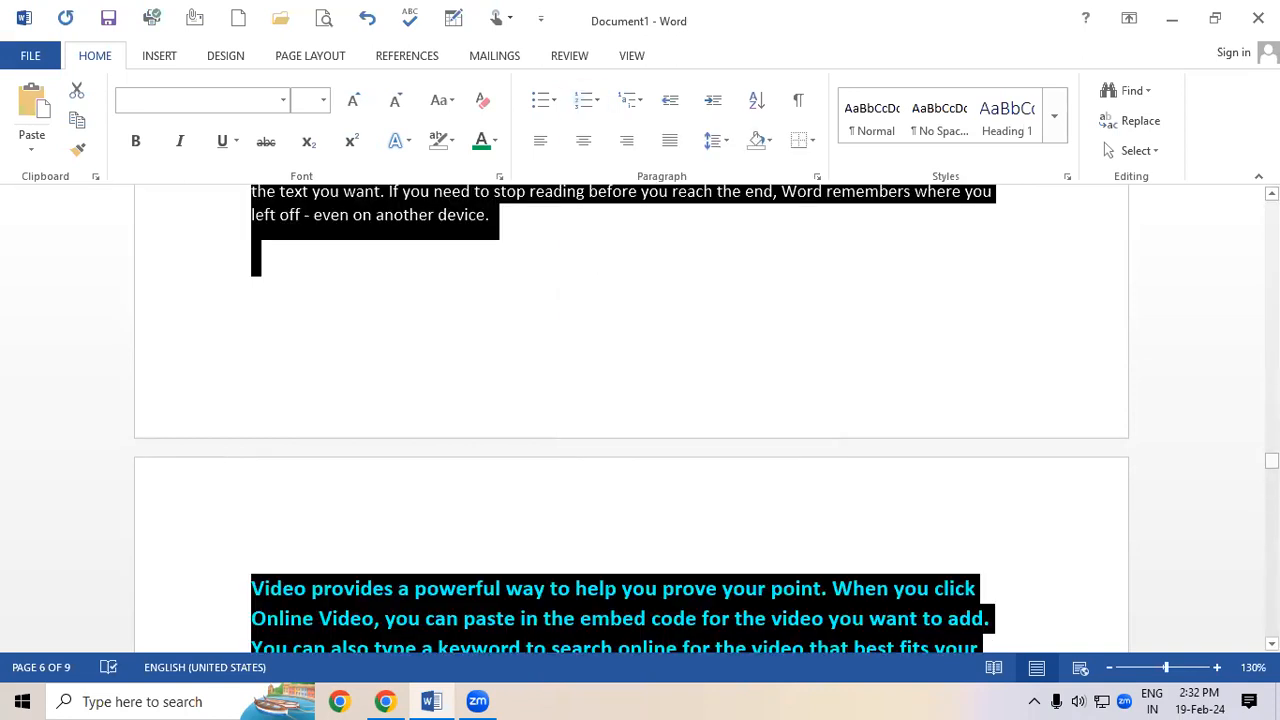
drag(1271, 461, 1271, 206)
click(757, 410)
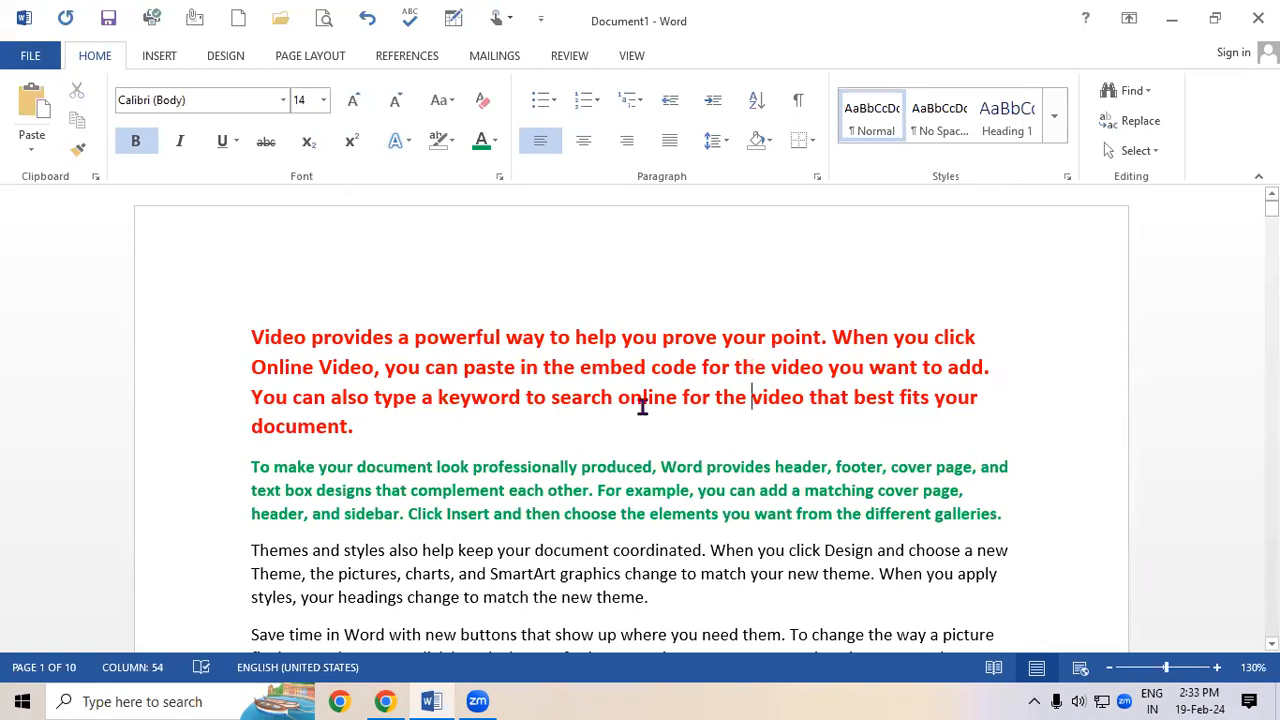
Define a new bullet from the Wingdings right-pointing hand symbol, character code 70, and apply it to all paragraphs
key(ctrl+a)
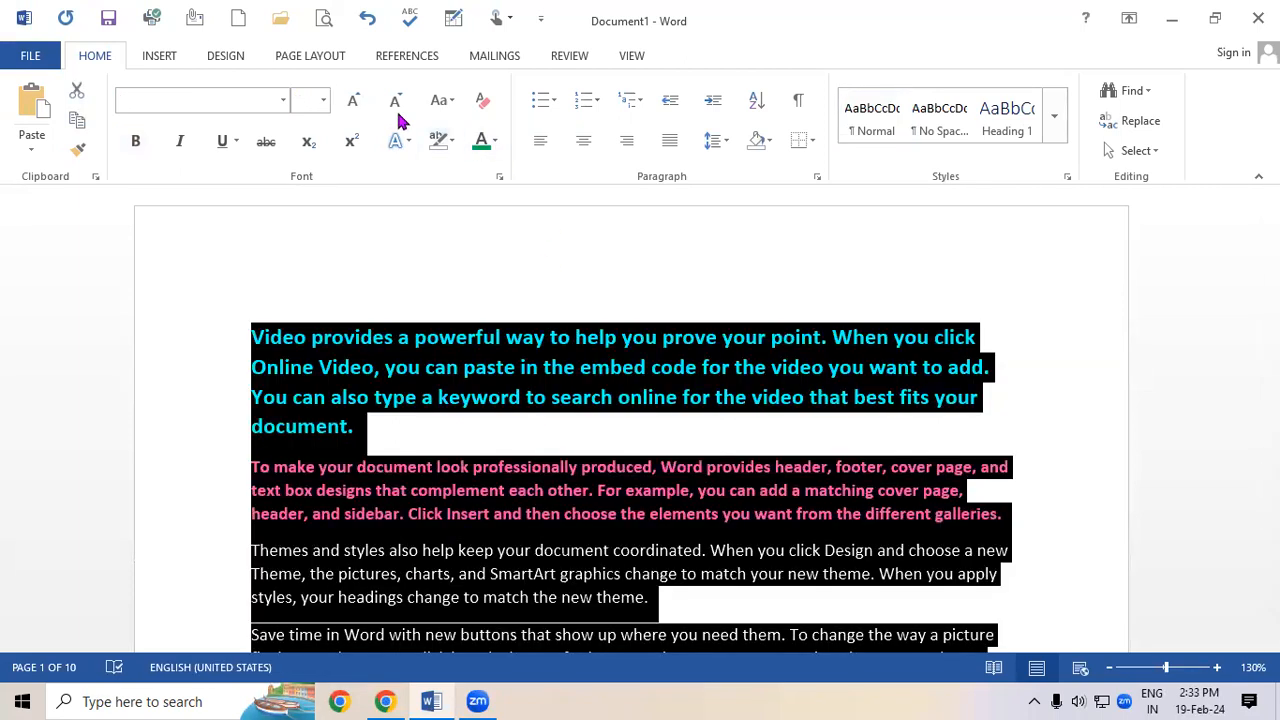
click(557, 104)
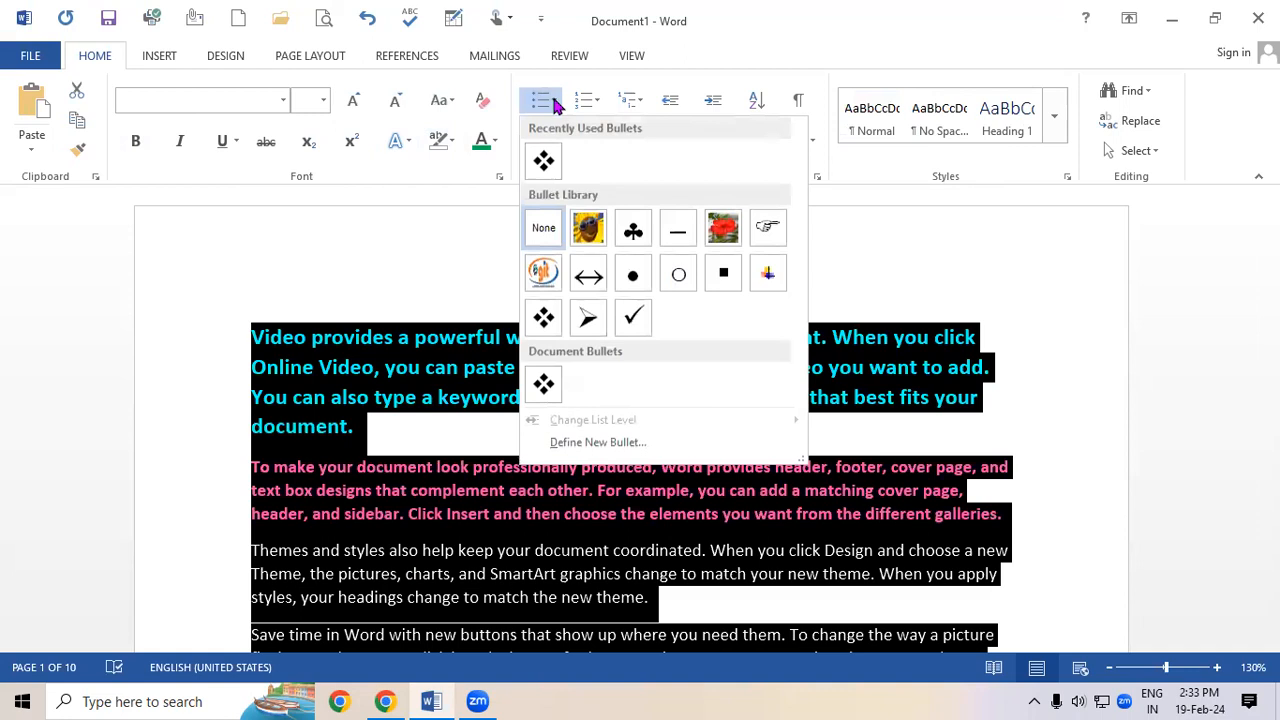
click(660, 444)
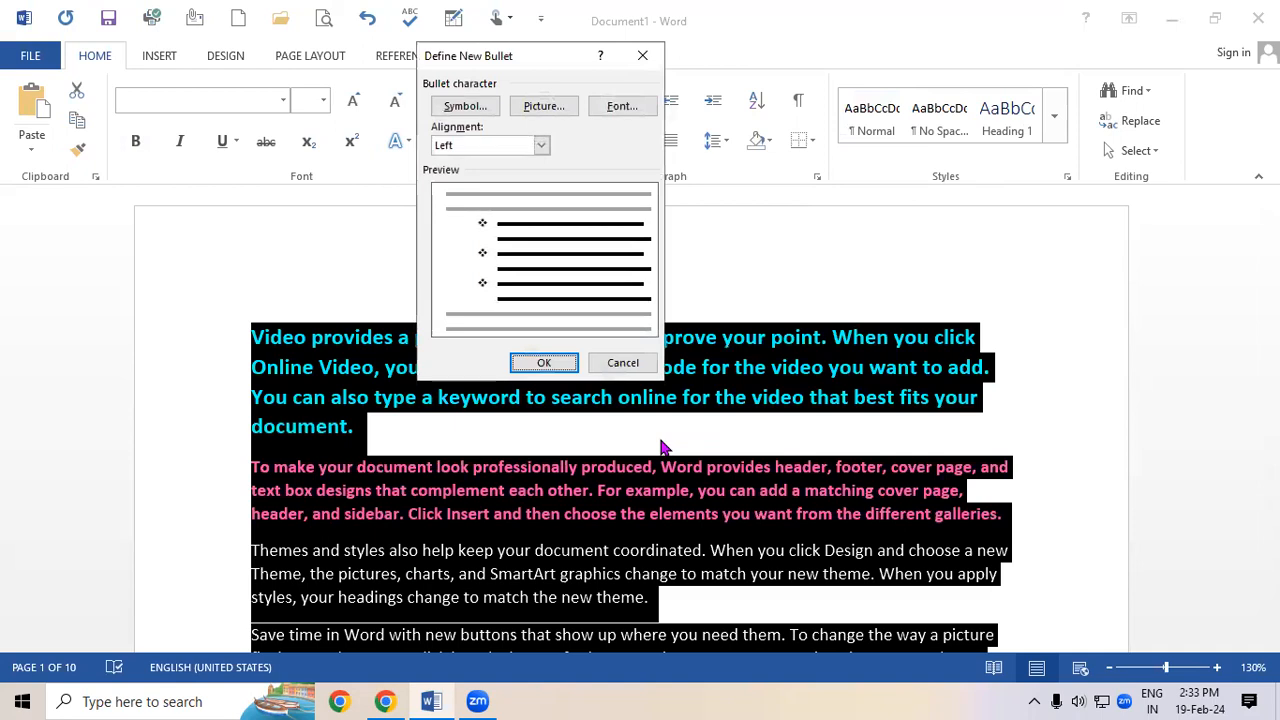
click(488, 112)
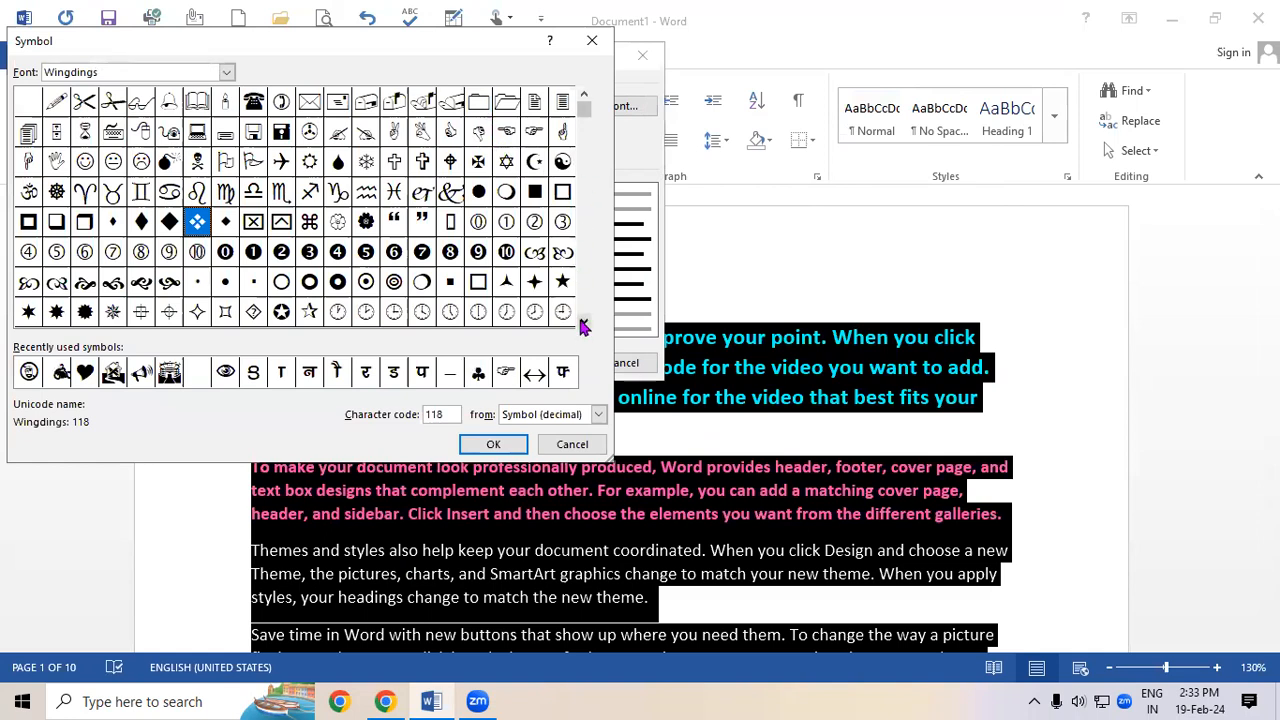
click(534, 131)
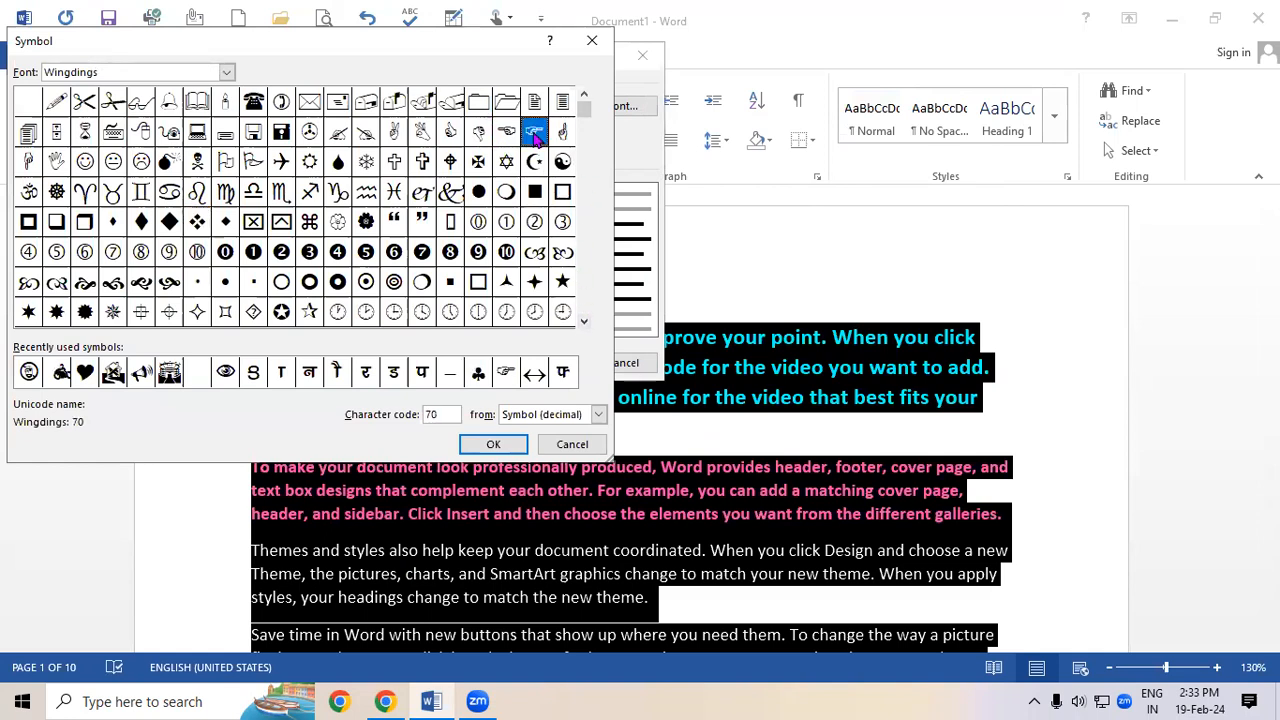
click(510, 442)
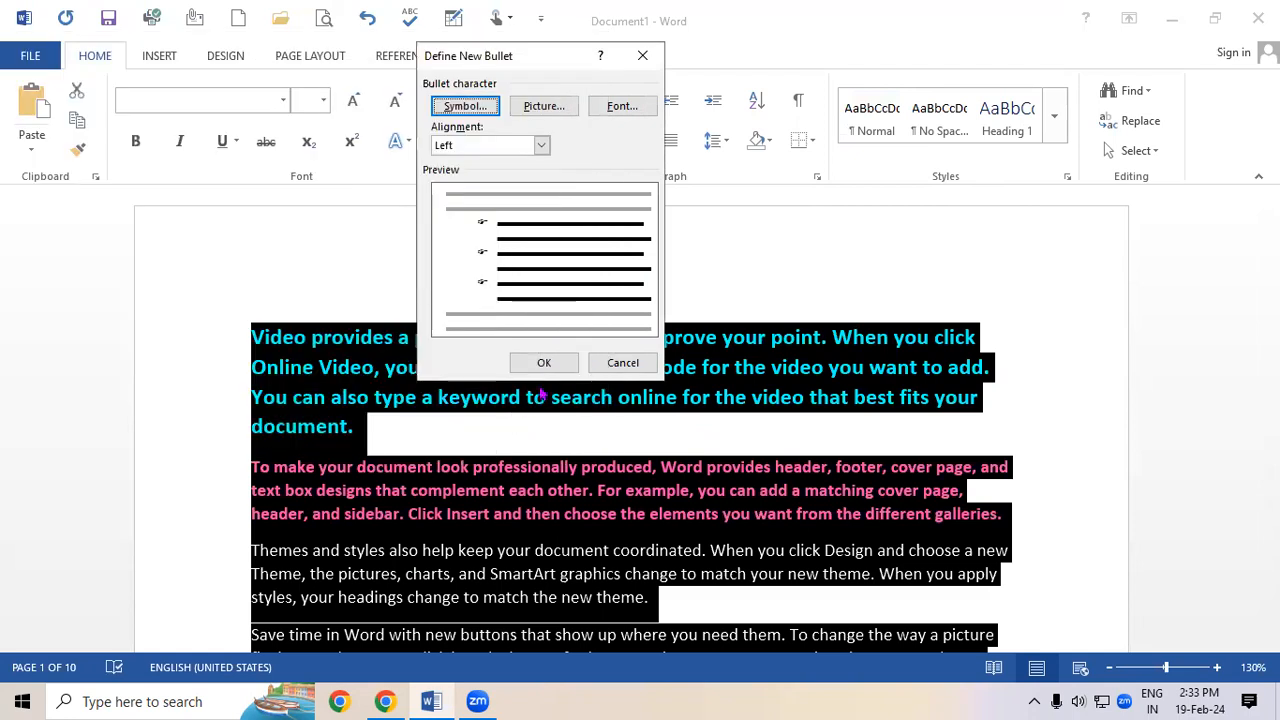
click(565, 369)
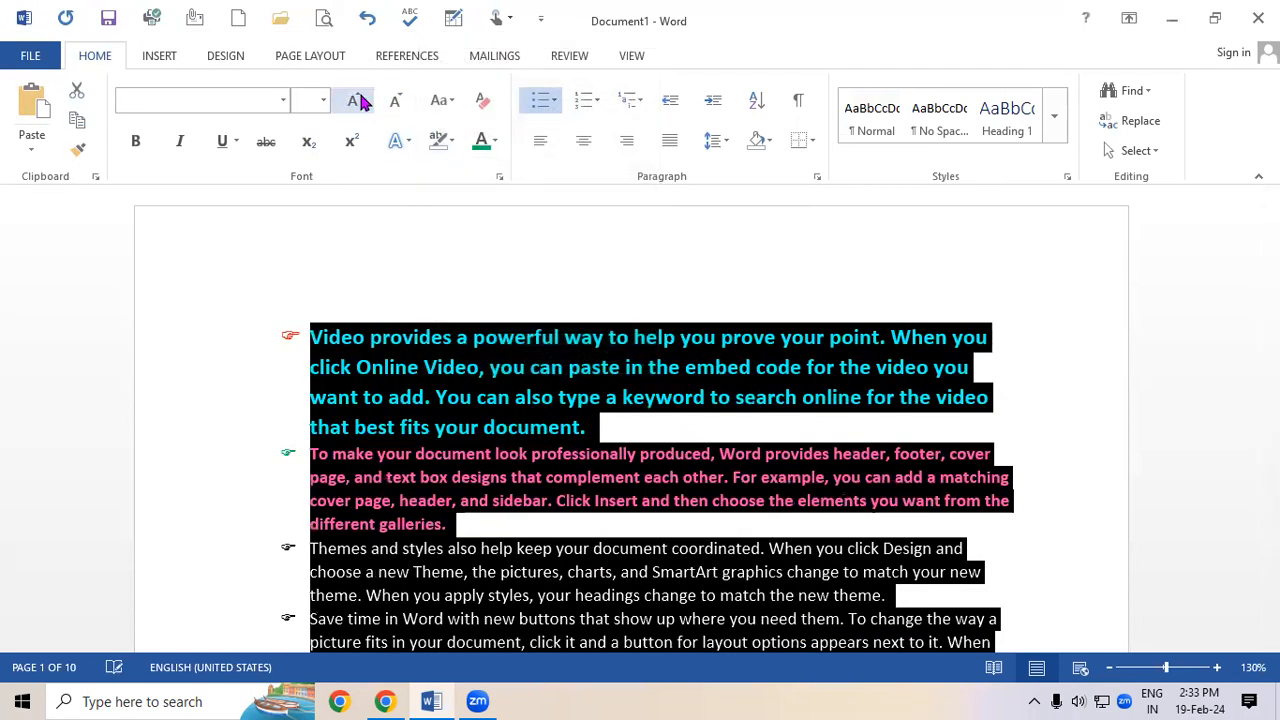
Enlarge the font of all the text in increments until the first paragraph is 22 pt
click(360, 102)
click(360, 102)
click(457, 486)
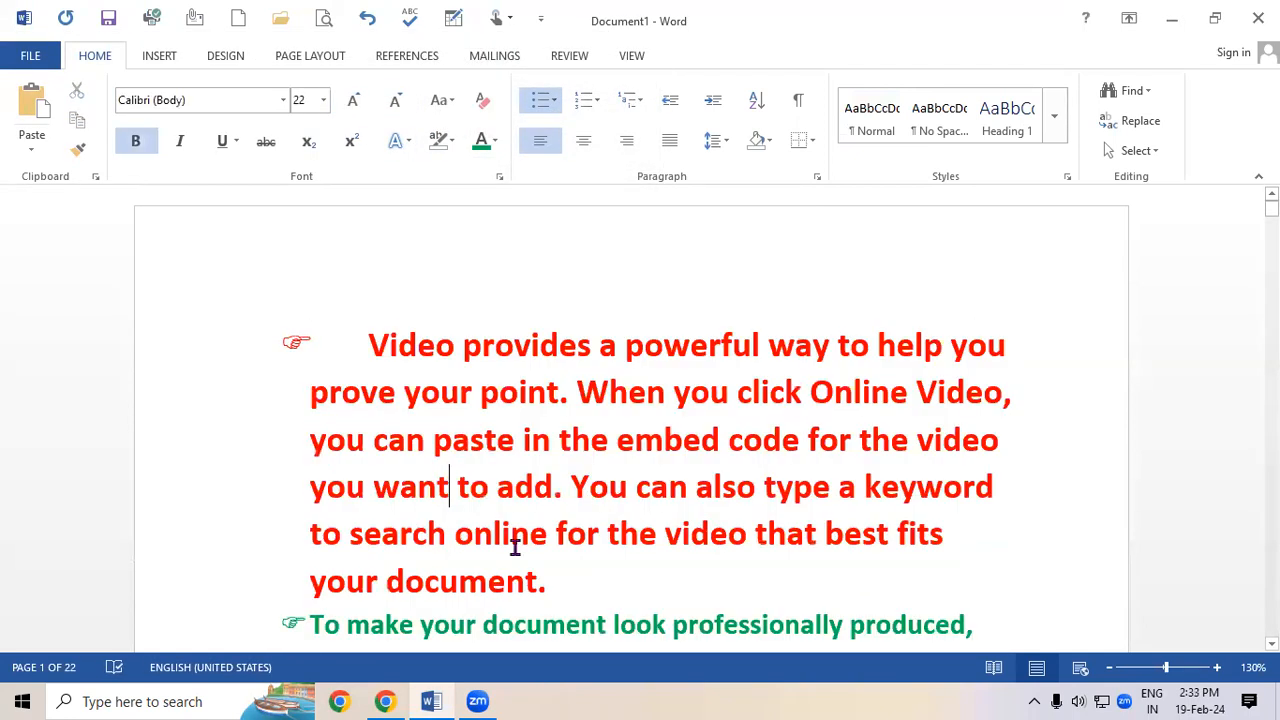
Look through the first pages to examine the pointing-hand bullets and the enlarged text
scroll(703, 552, down, 3)
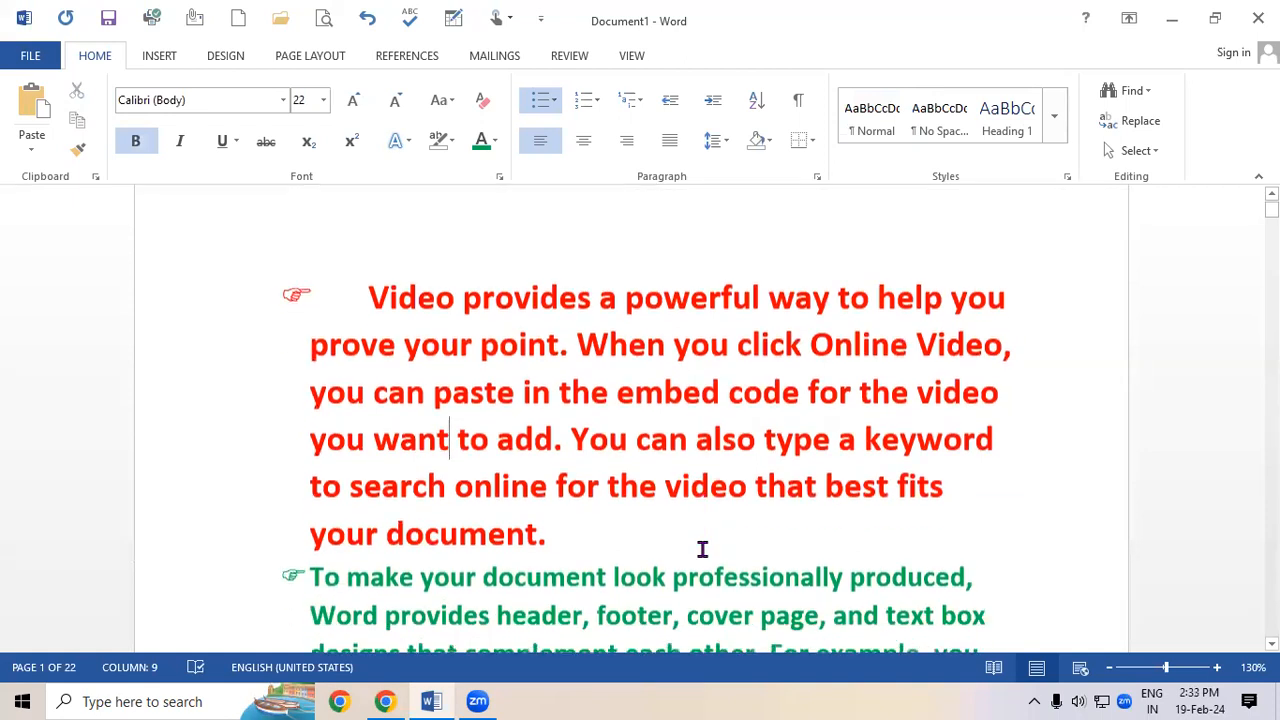
scroll(703, 548, up, 1)
scroll(696, 535, down, 1)
scroll(691, 531, up, 1)
scroll(660, 420, down, 6)
scroll(660, 420, down, 12)
scroll(660, 420, down, 12)
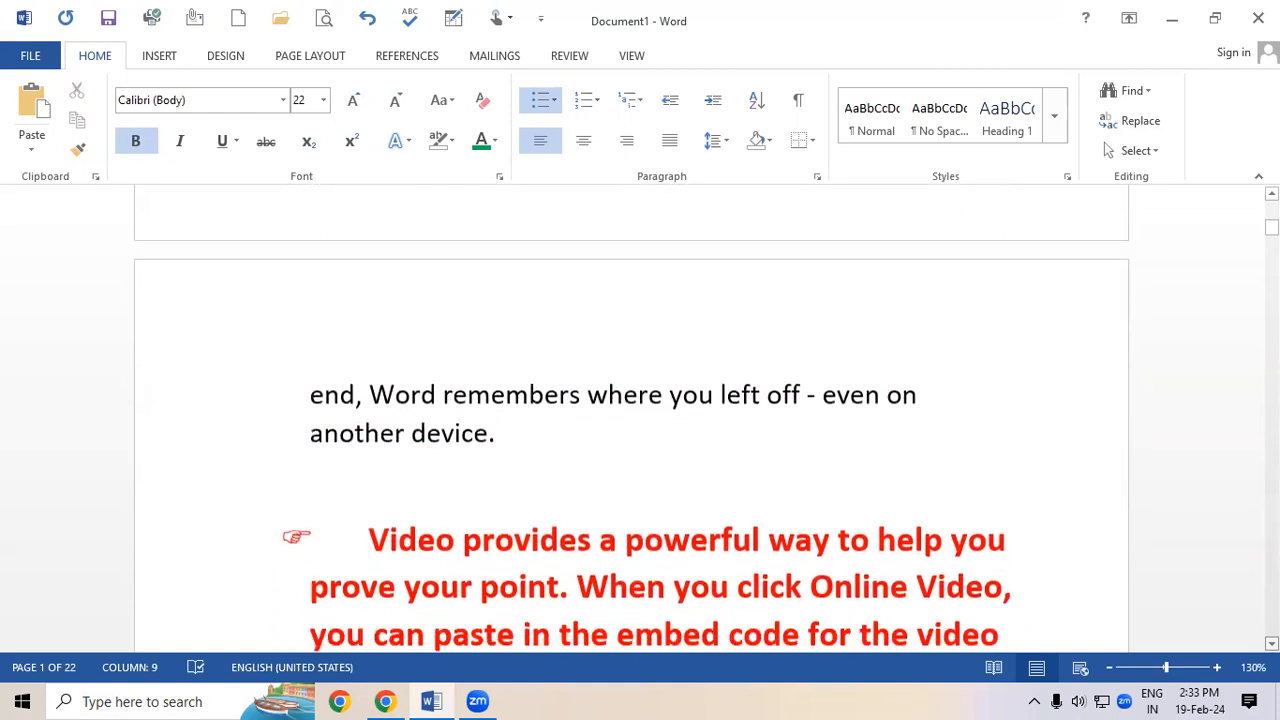
scroll(660, 420, down, 2)
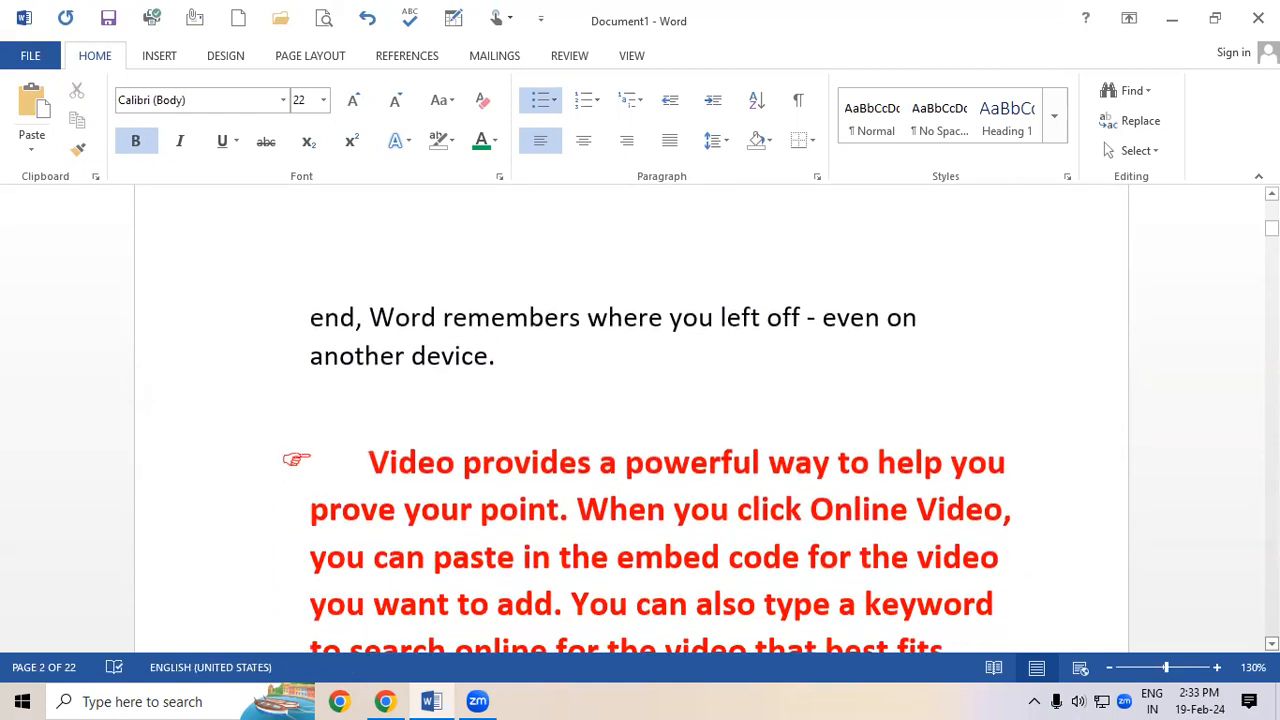
Define a new bullet from the Wingdings Om symbol, character code 92, apply it to all paragraphs and check the following pages
key(ctrl+a)
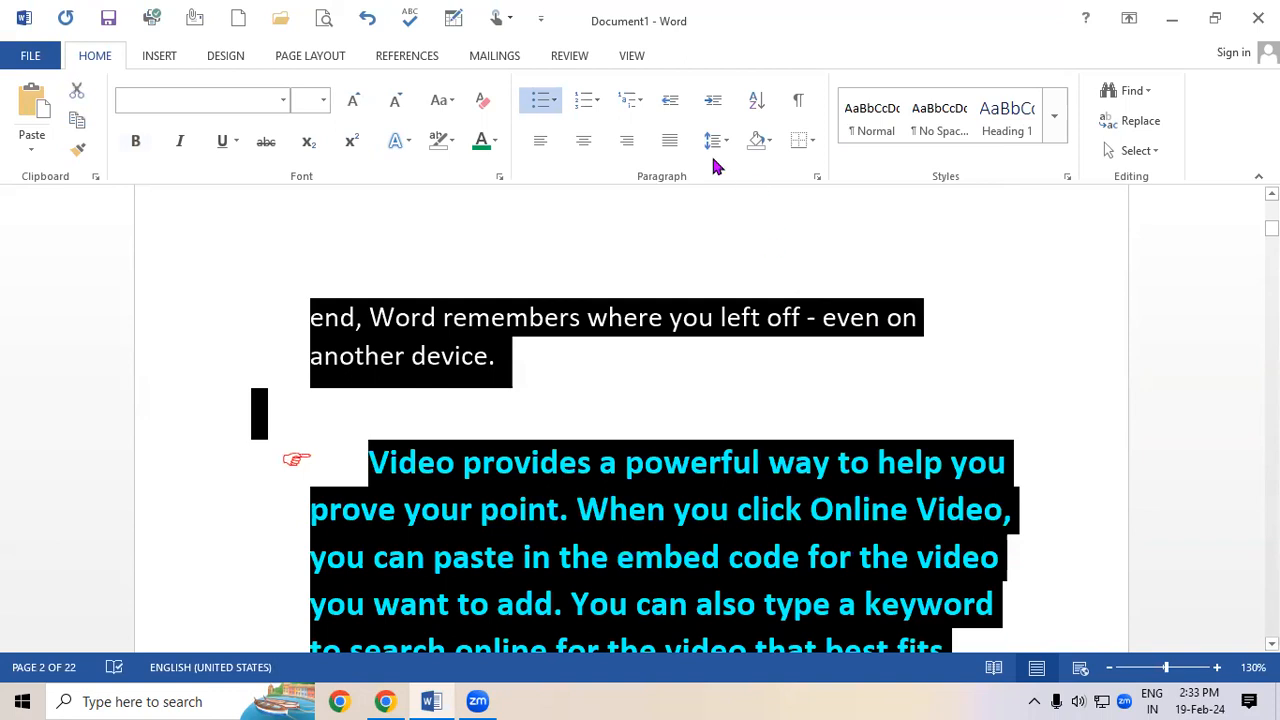
click(551, 103)
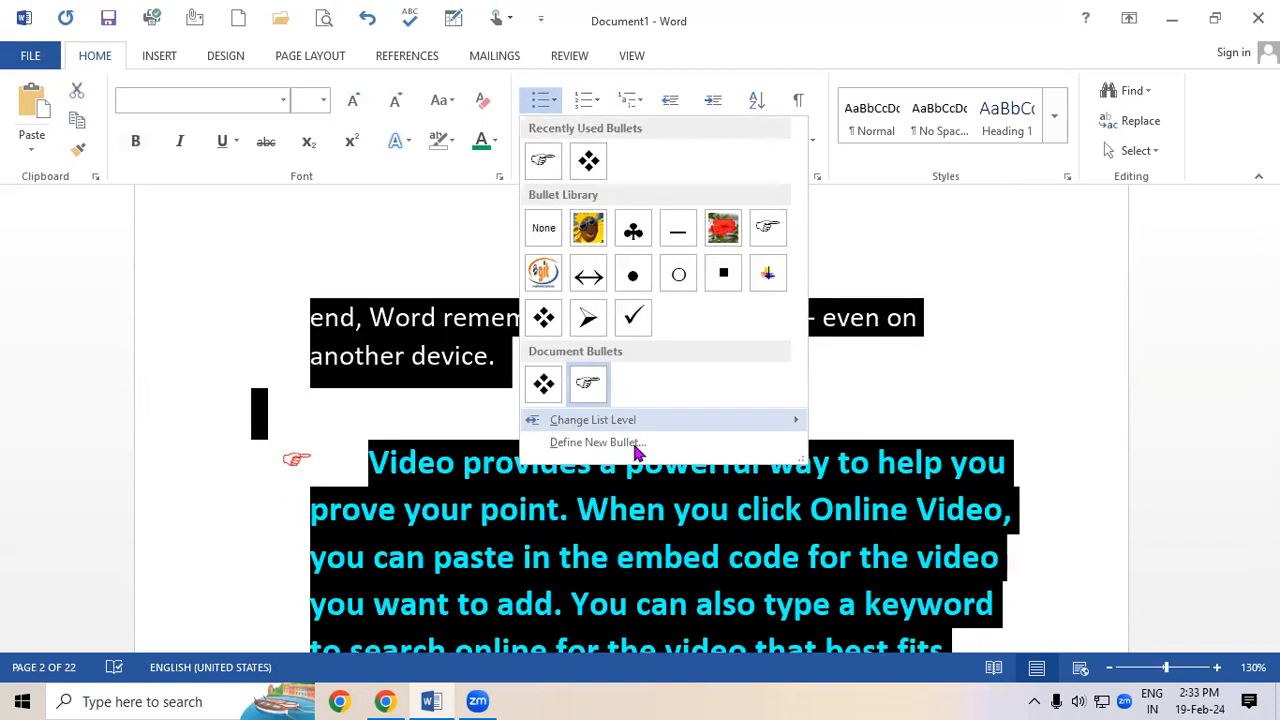
click(635, 450)
click(468, 112)
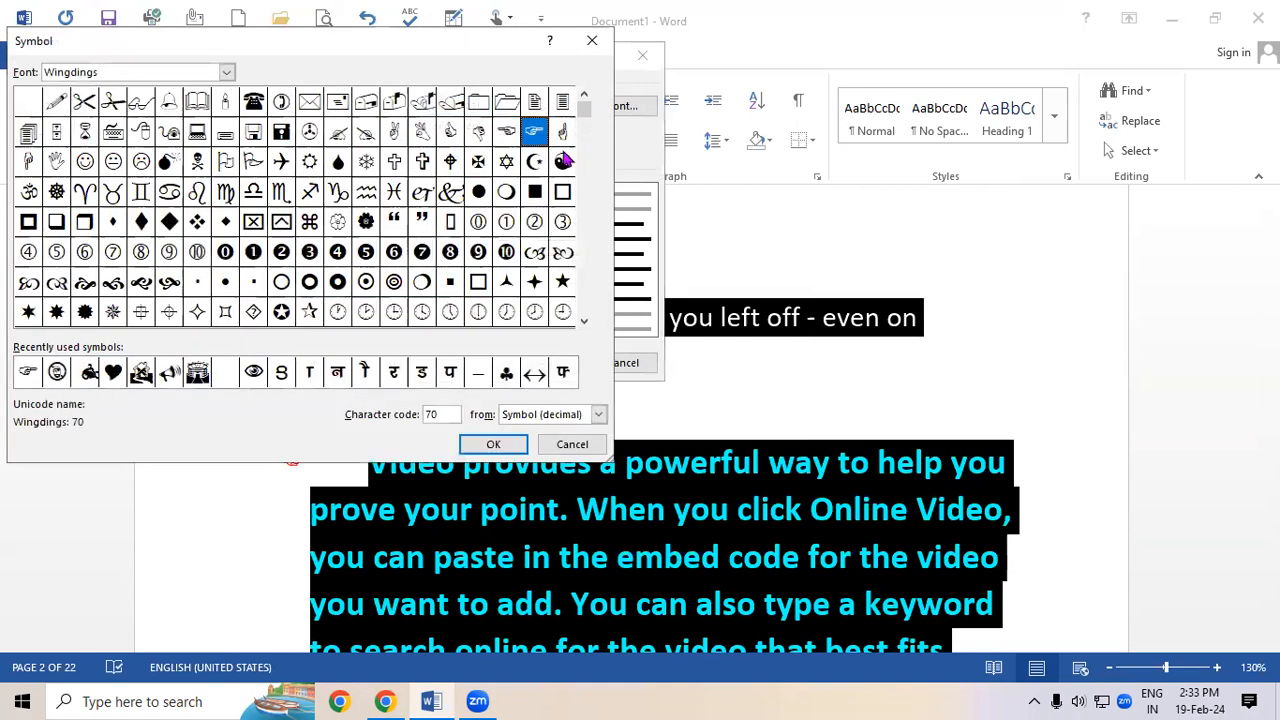
click(585, 321)
click(585, 321)
click(585, 321)
click(585, 321)
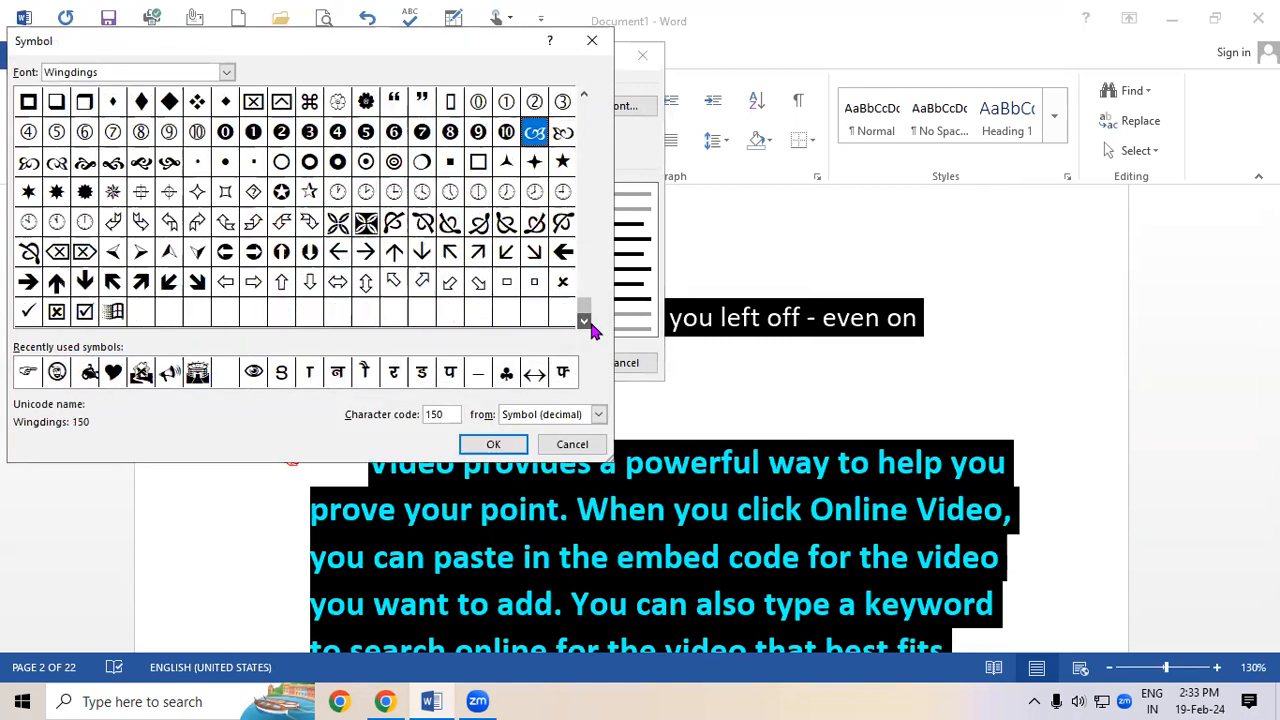
click(585, 95)
click(585, 95)
click(585, 95)
click(585, 95)
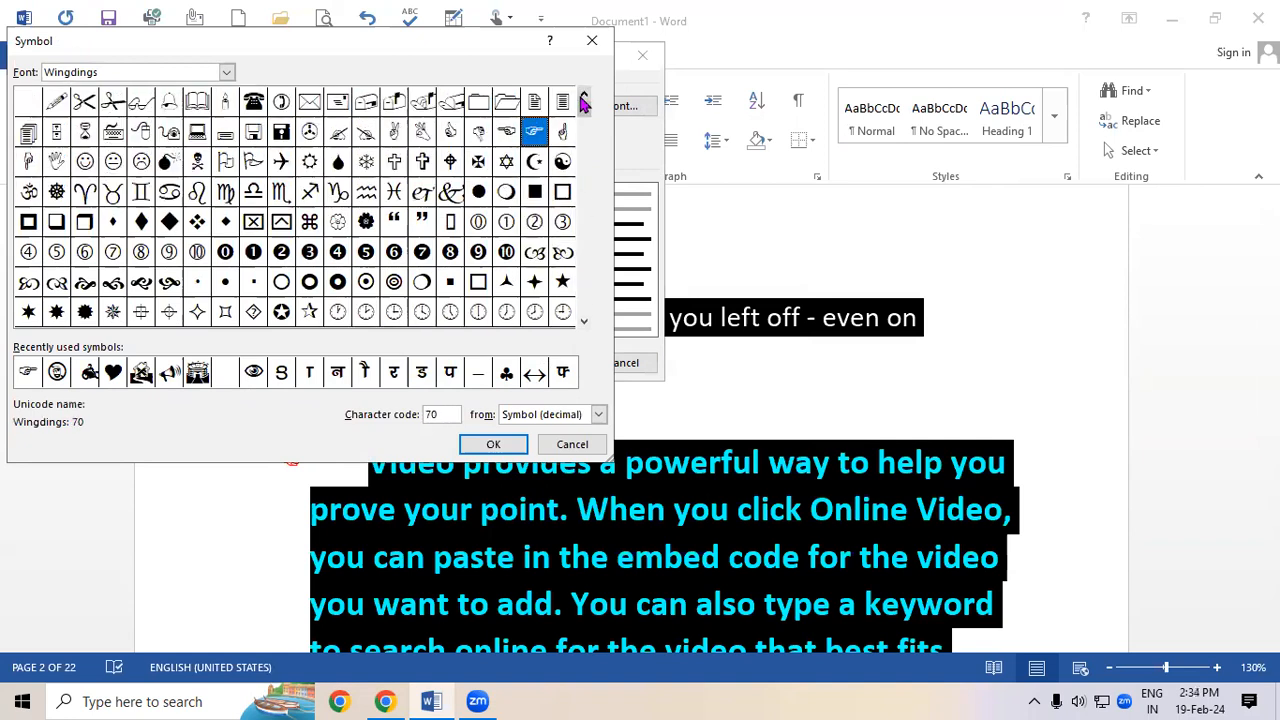
click(29, 191)
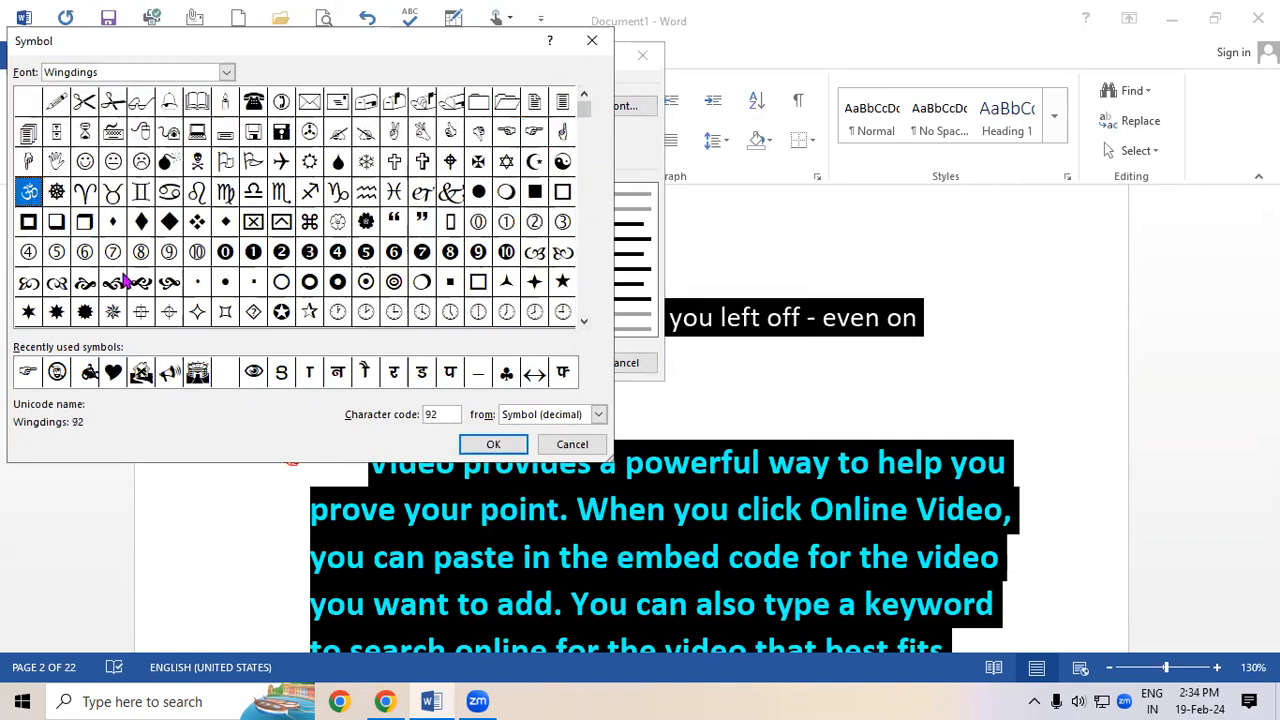
click(500, 445)
click(533, 364)
click(577, 508)
scroll(577, 508, up, 1)
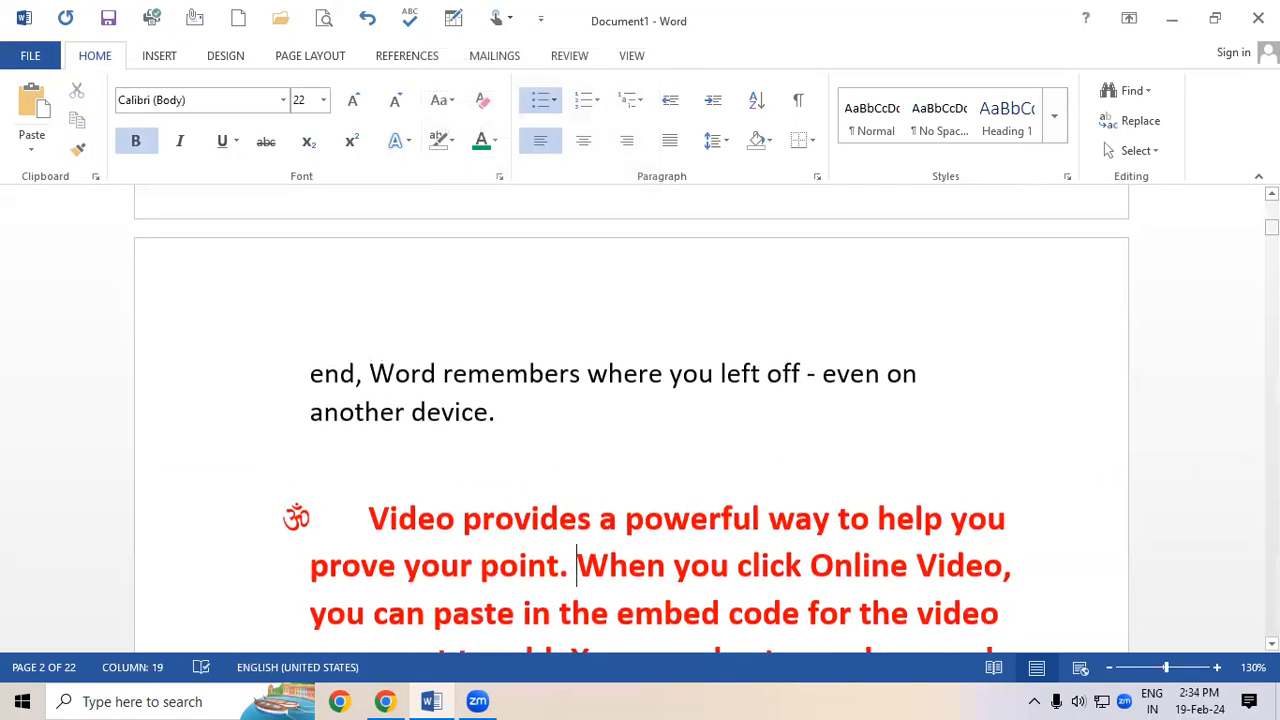
drag(1272, 227, 1272, 266)
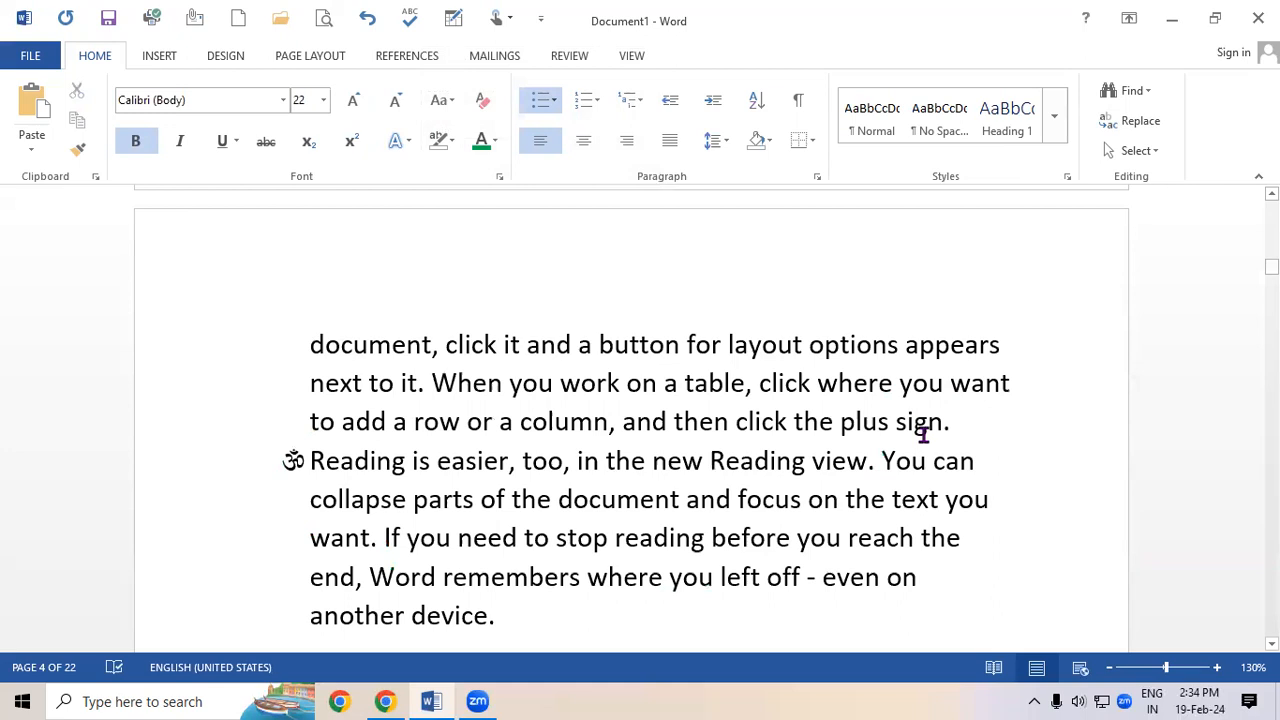
Define a new picture bullet from the apple image file, apply it to all paragraphs and check the following text
key(ctrl+a)
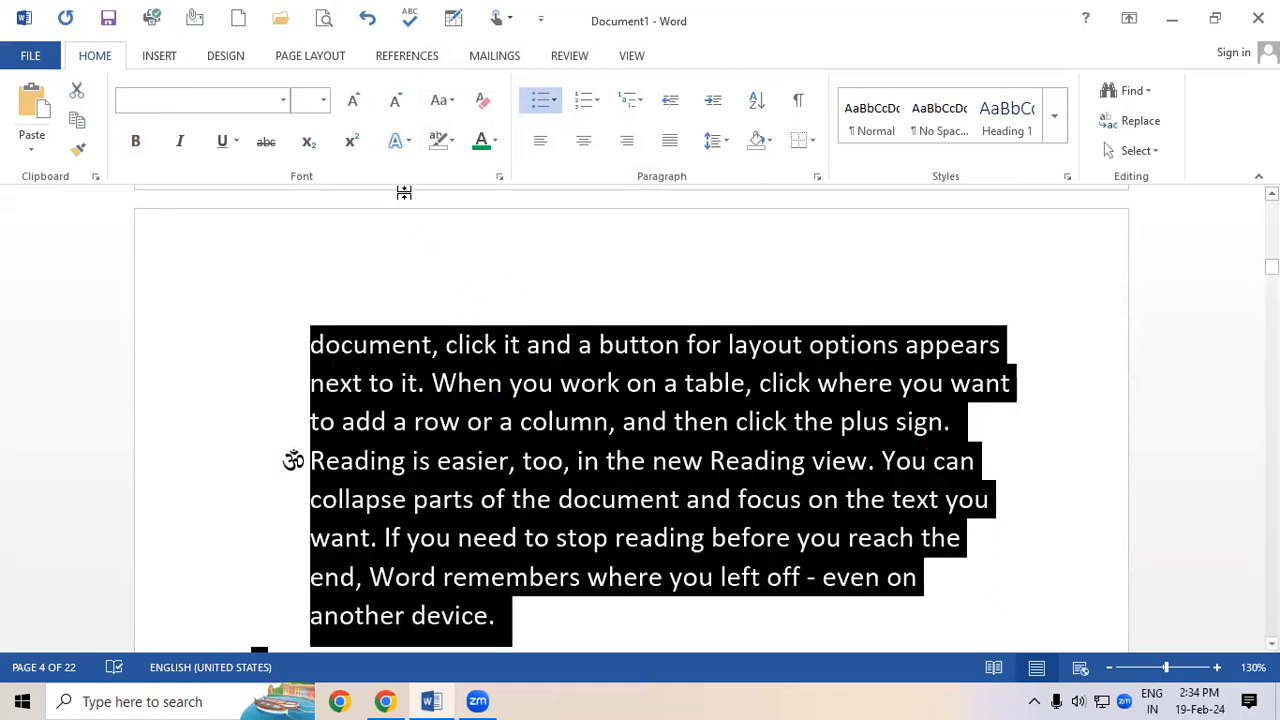
click(554, 101)
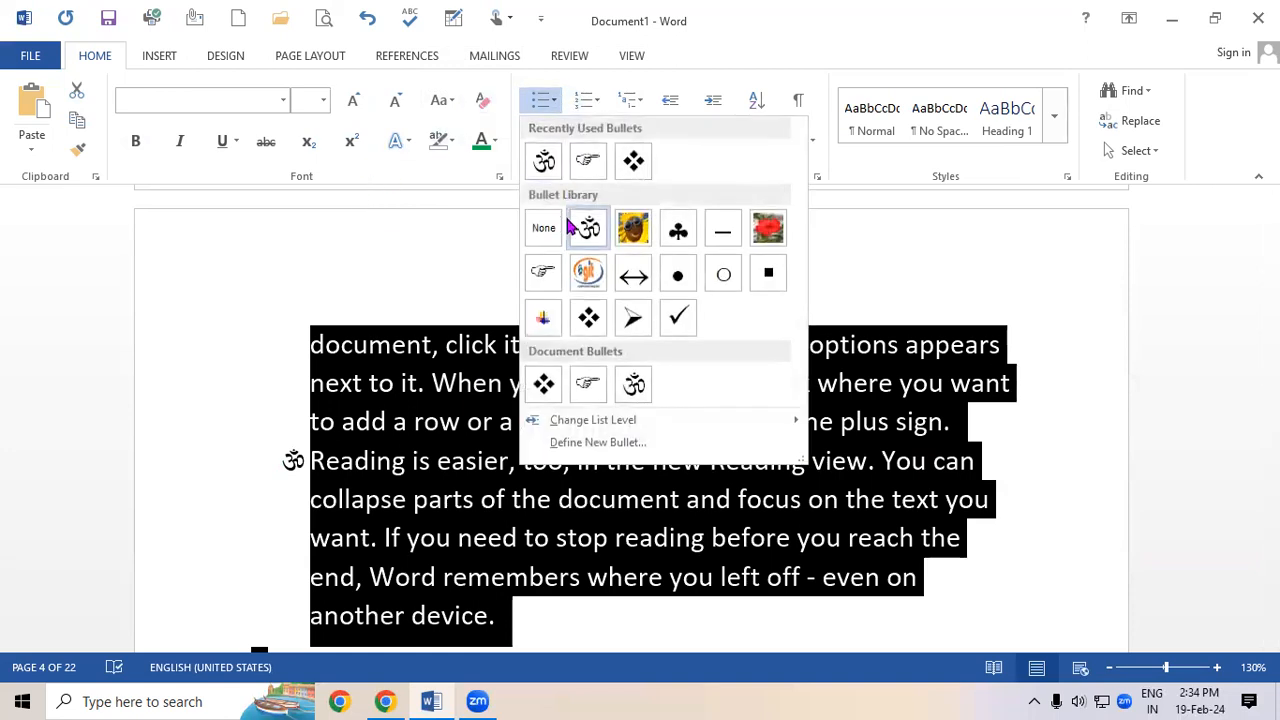
click(620, 443)
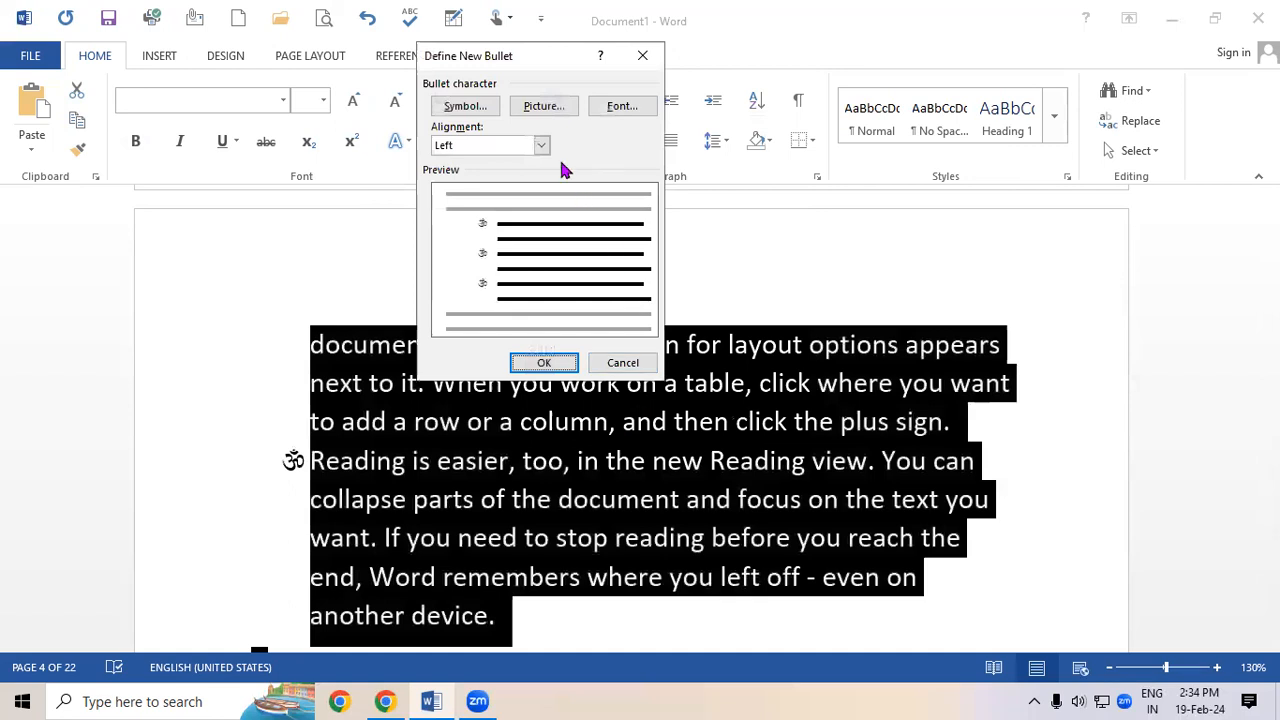
click(544, 106)
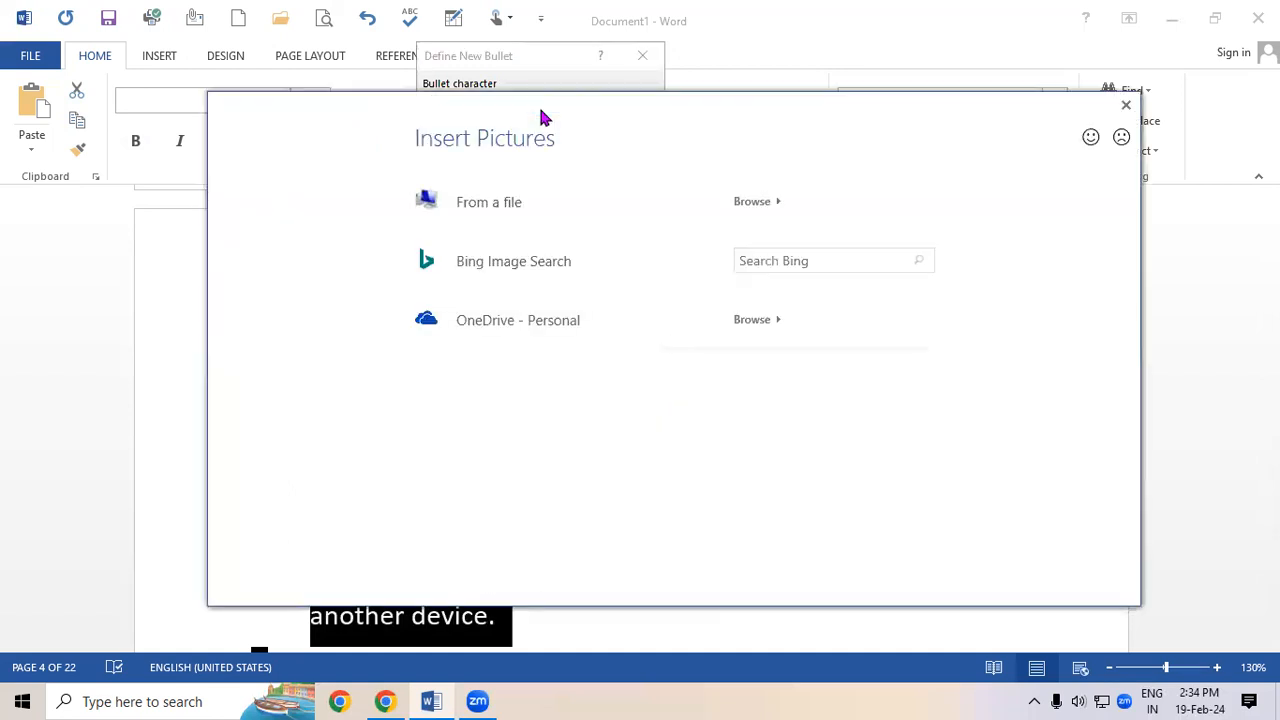
click(742, 213)
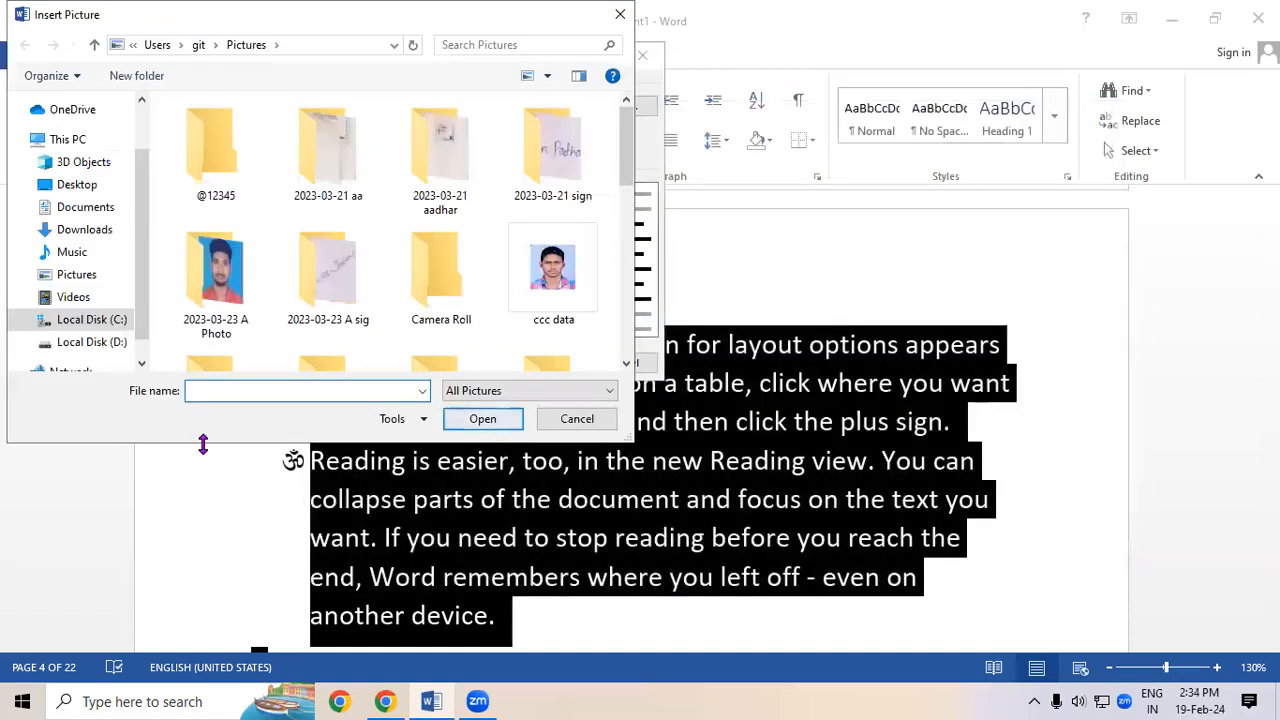
scroll(440, 270, down, 3)
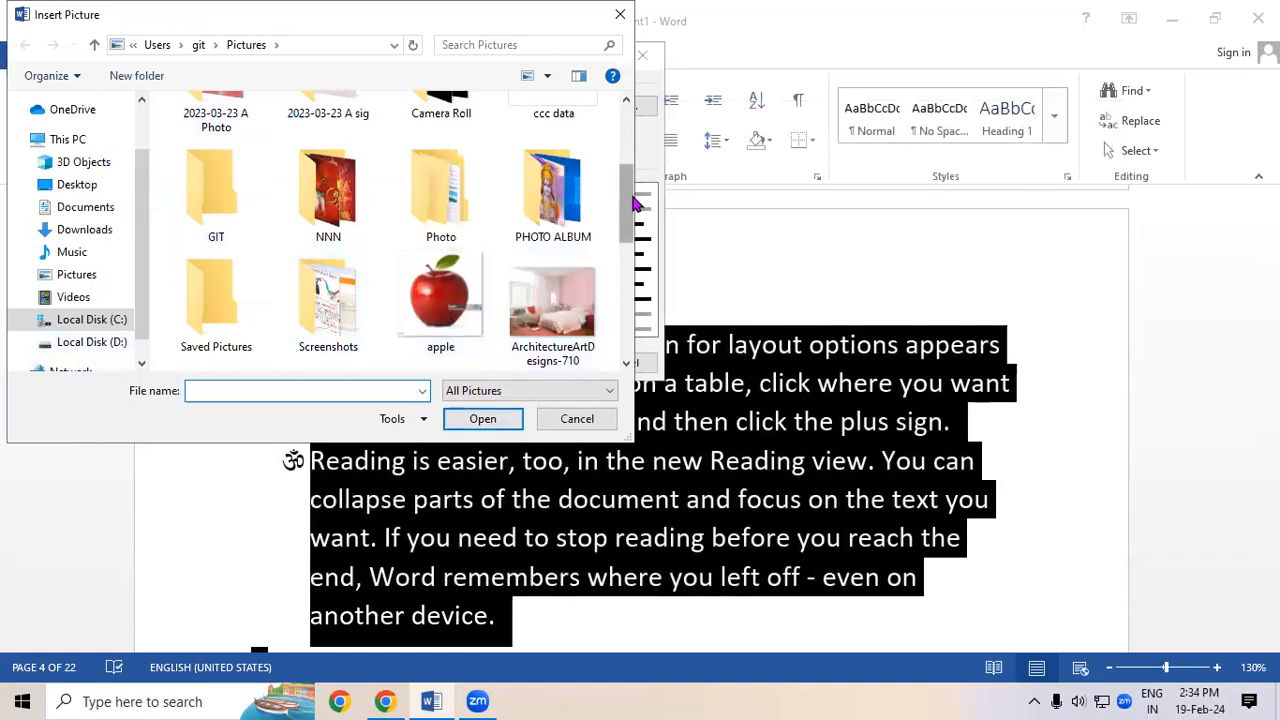
click(432, 290)
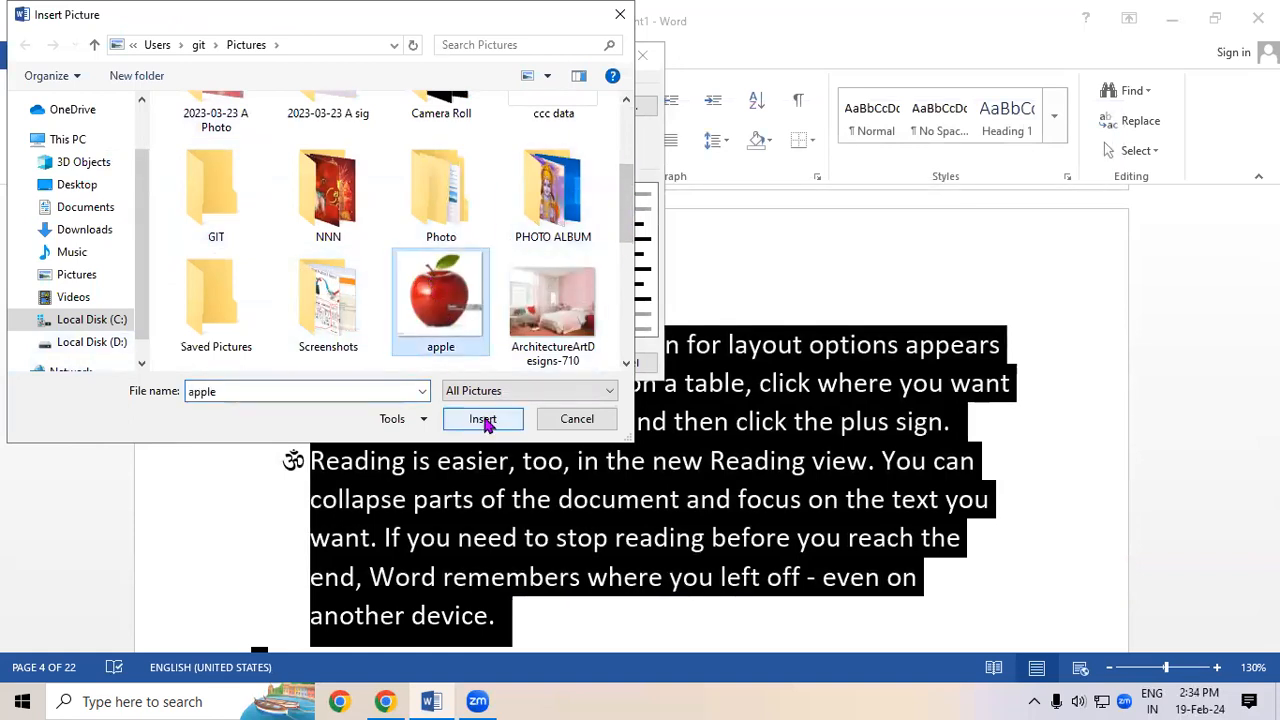
click(483, 419)
click(546, 360)
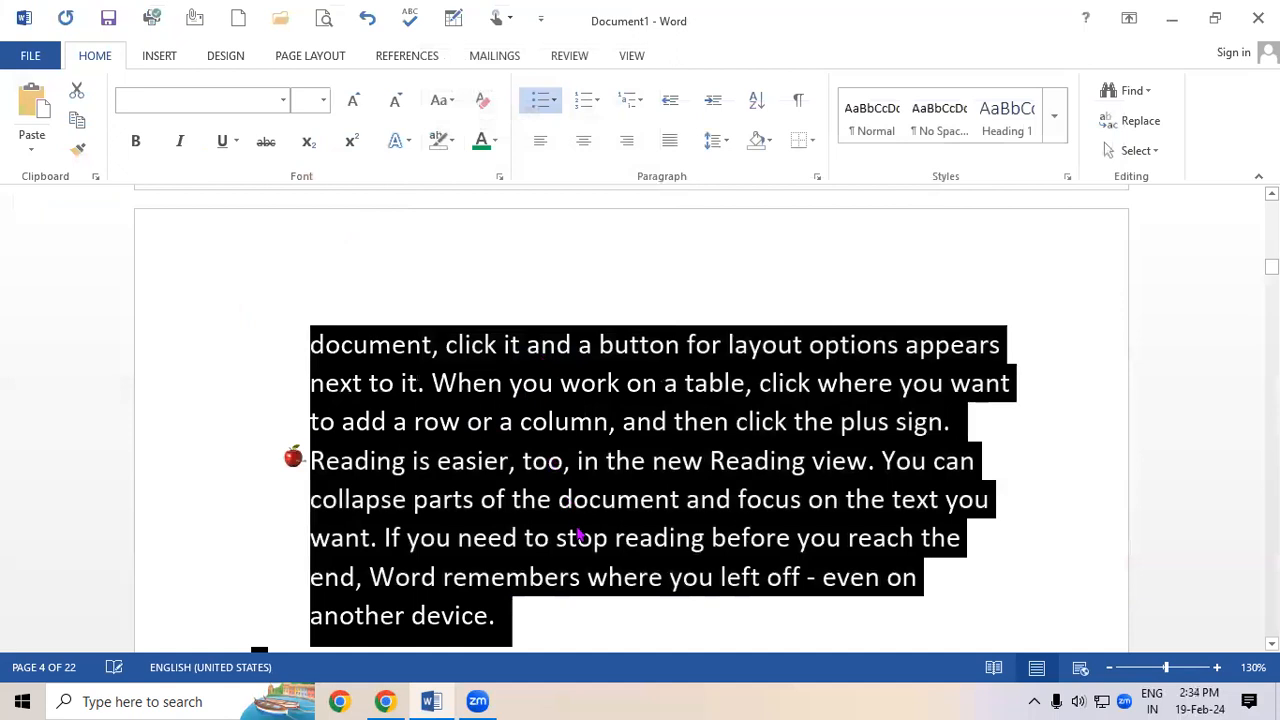
click(578, 535)
scroll(580, 523, down, 1)
mouse_move(1271, 268)
mouse_down()
mouse_move(1271, 210)
mouse_move(1271, 280)
mouse_up()
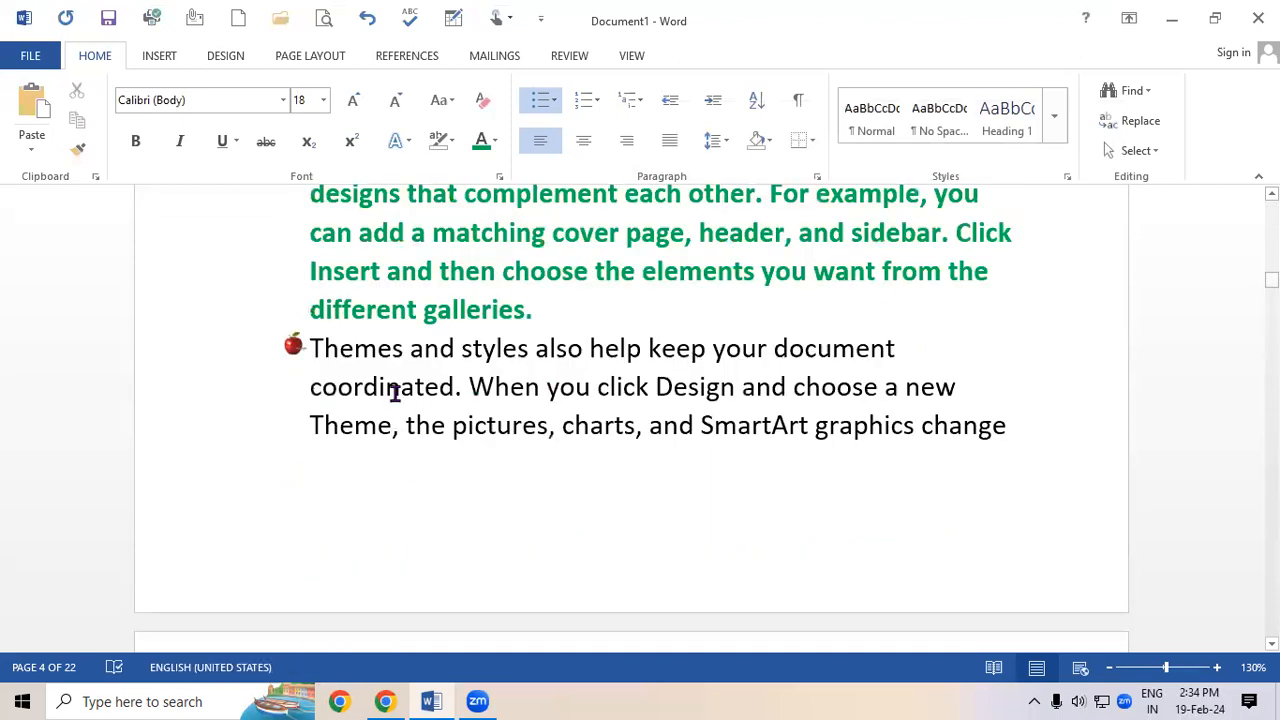
Enlarge the font of all the text in increments until the black body paragraphs are 26 pt, and return to the first page
key(ctrl+a)
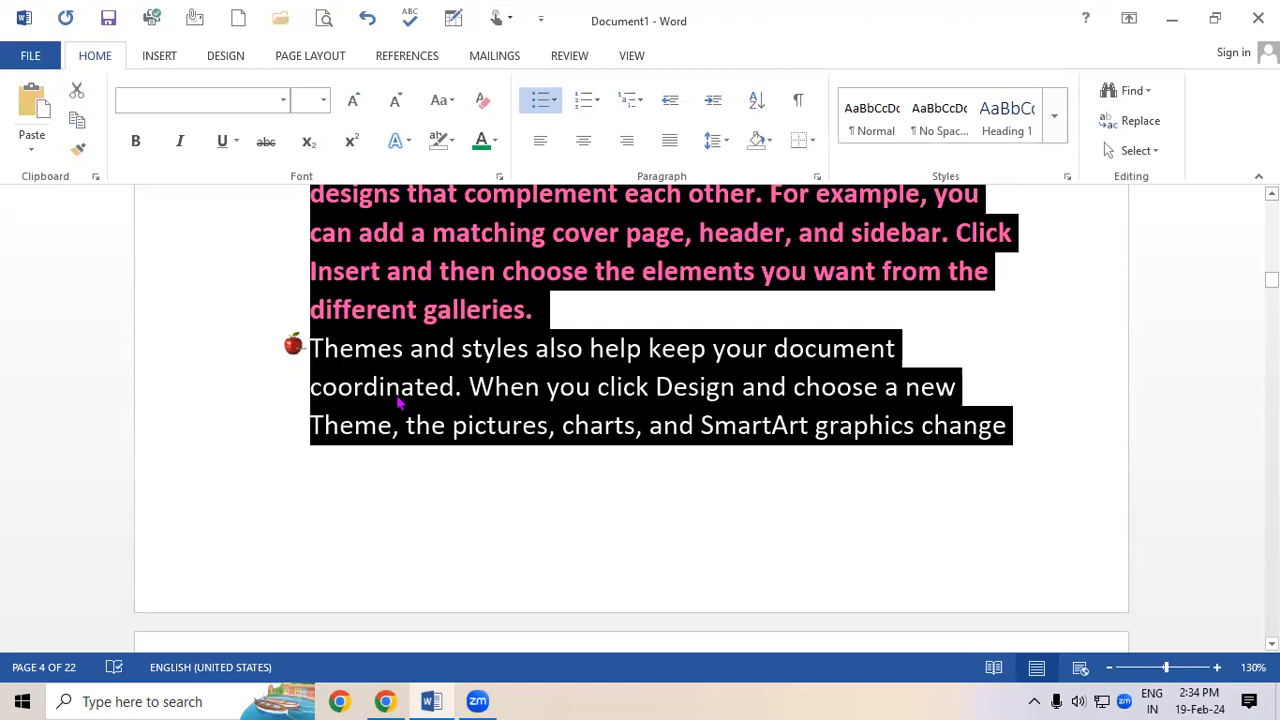
key(ctrl+shift+period)
key(ctrl+shift+period)
key(ctrl+shift+period)
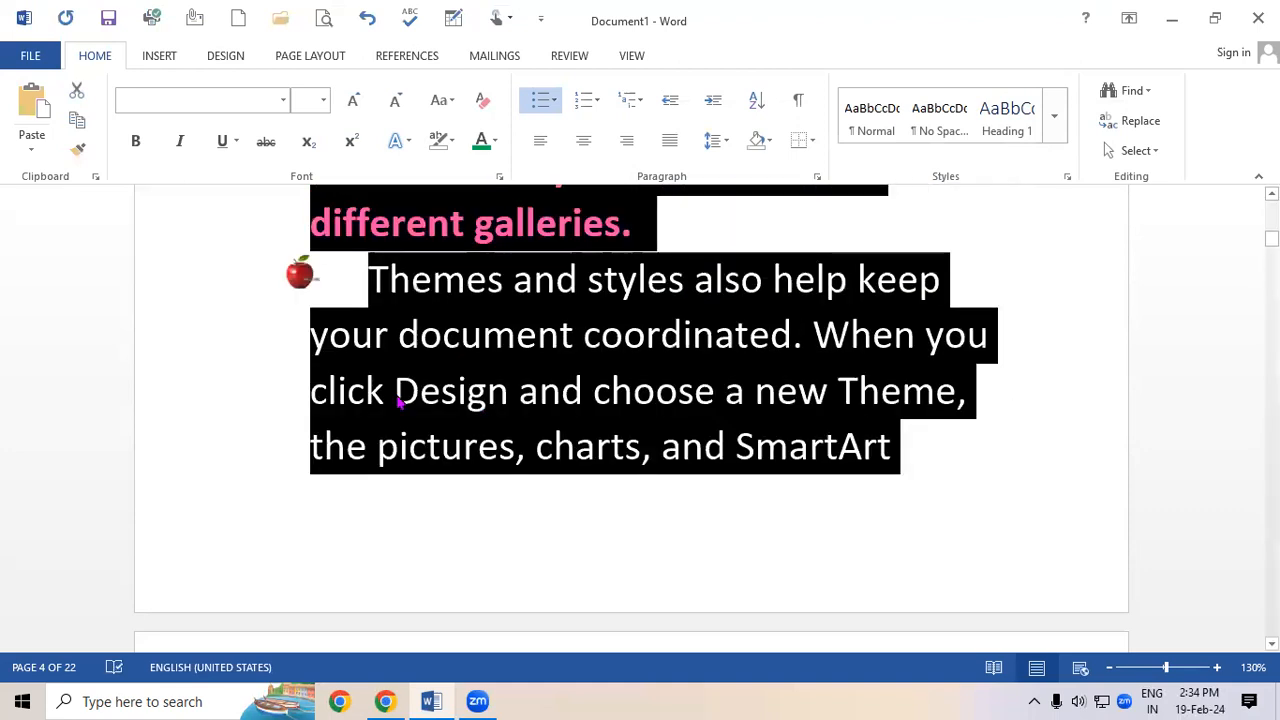
click(398, 400)
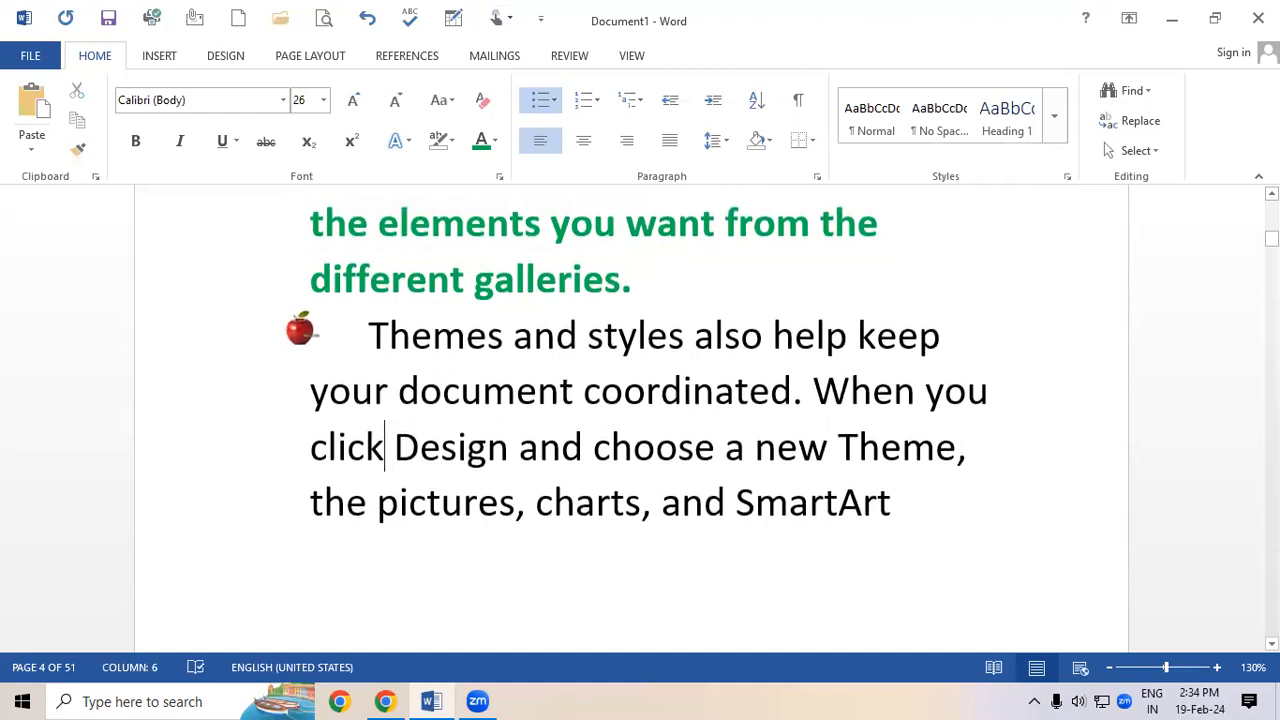
scroll(440, 585, up, 20)
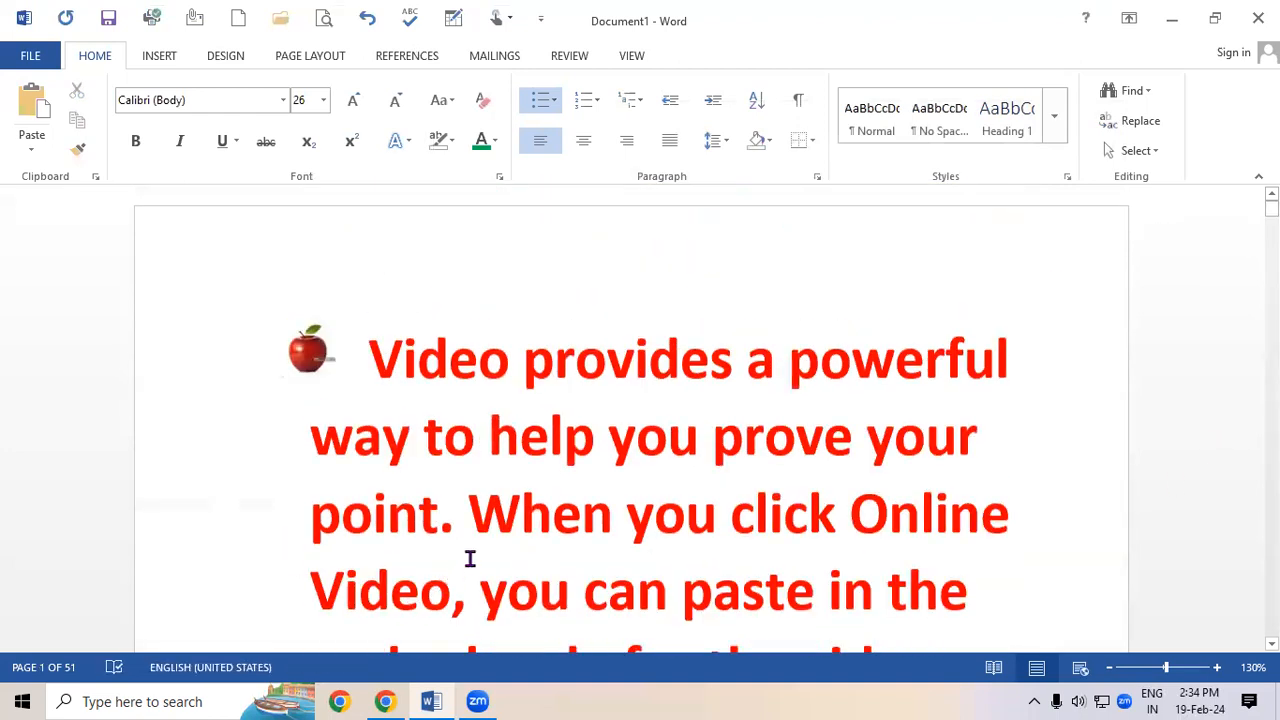
Replace the apple bullets on all paragraphs with the lowercase Roman numbering format i., ii., iii
click(594, 100)
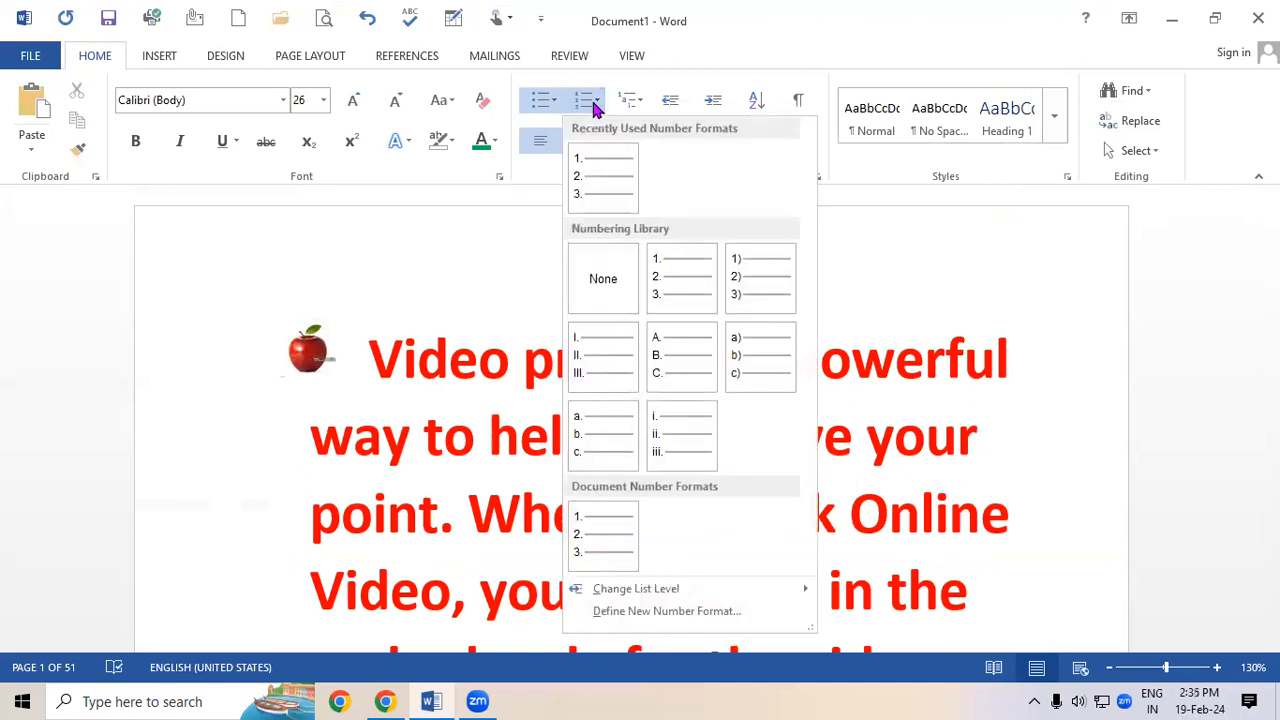
click(983, 478)
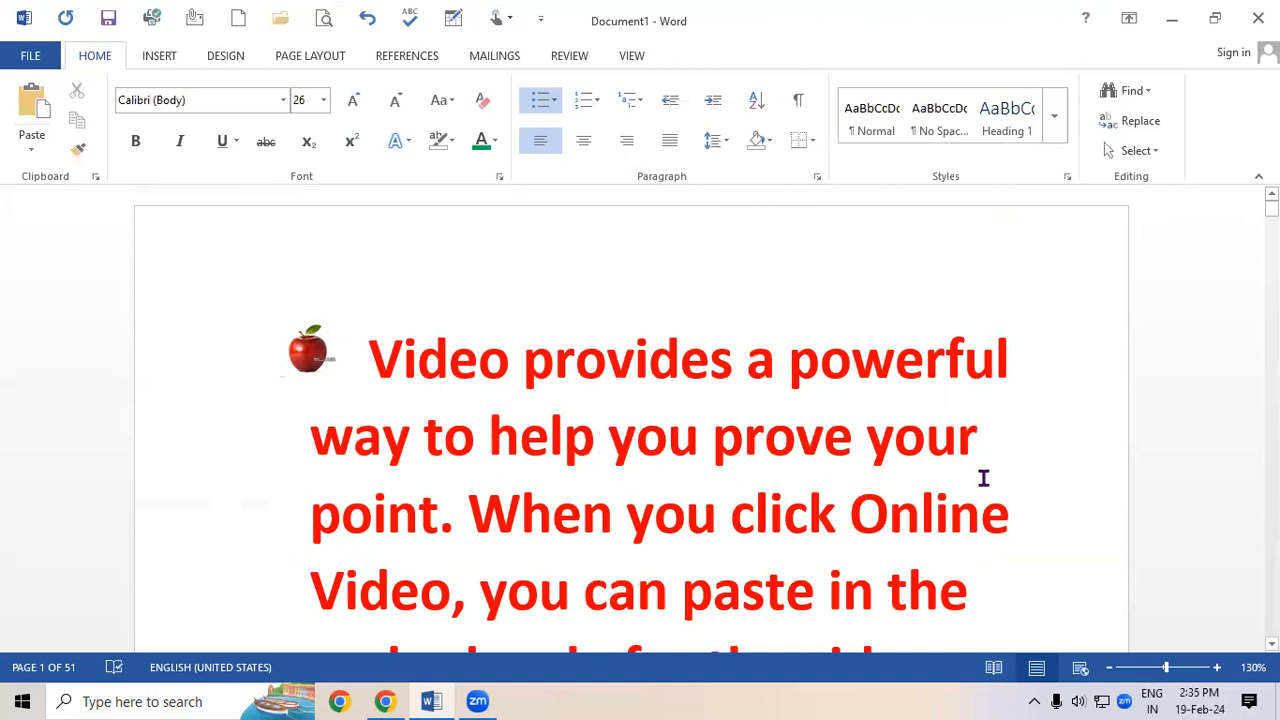
key(ctrl+a)
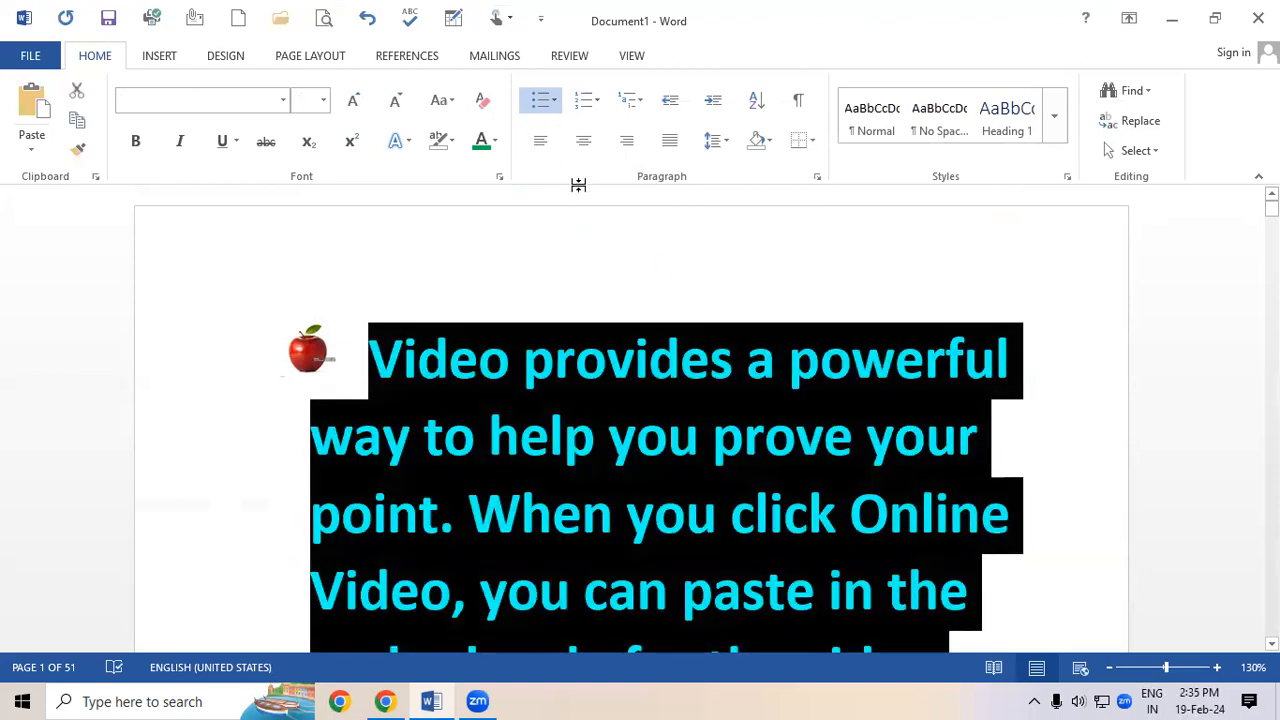
click(588, 108)
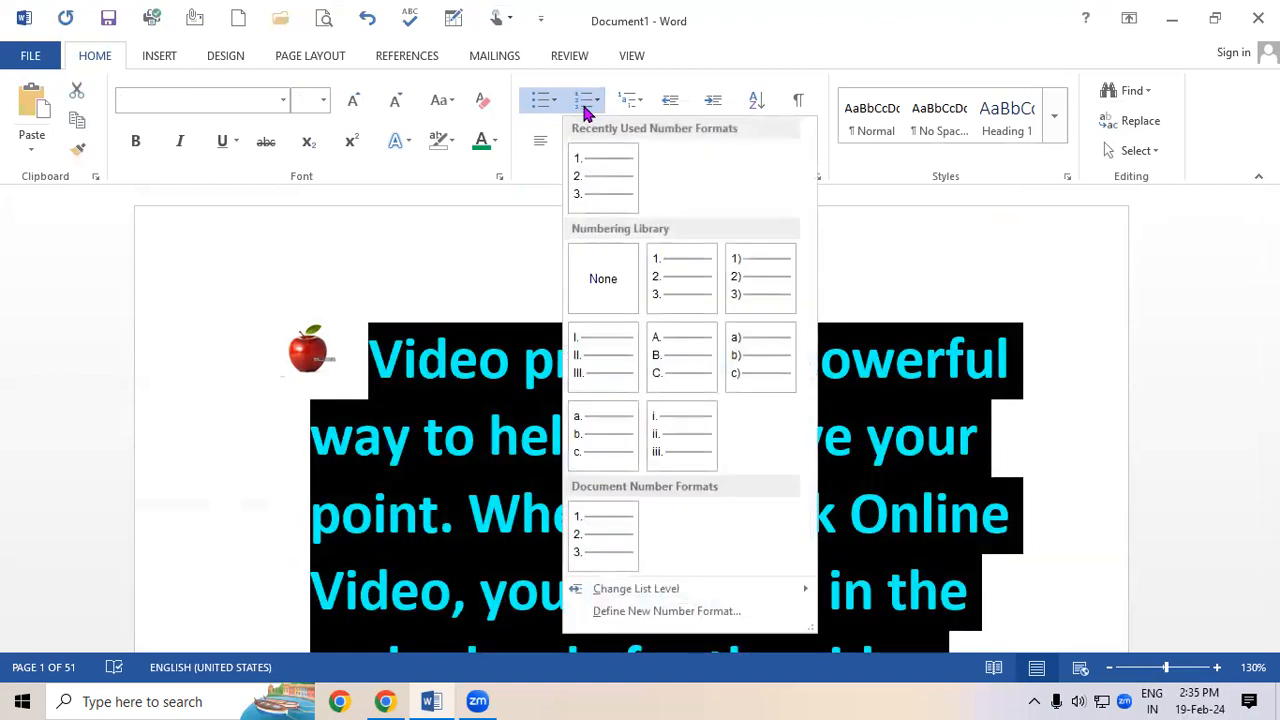
click(697, 432)
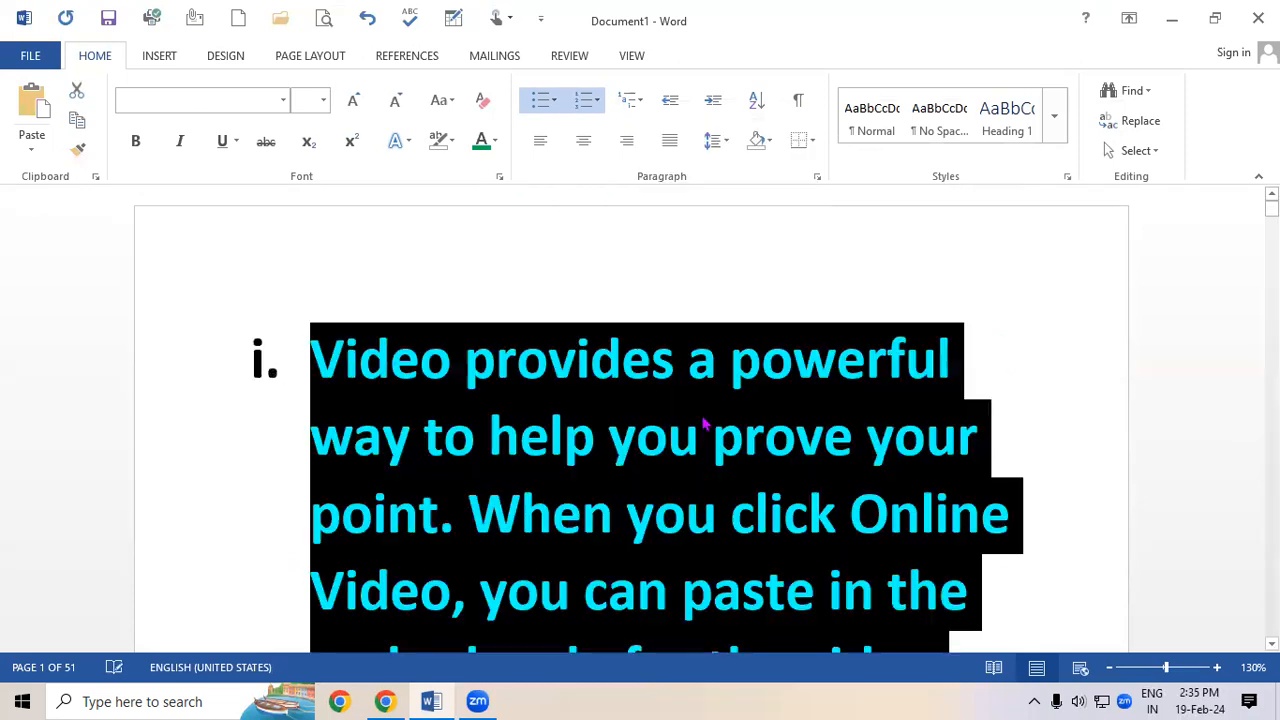
Shrink the font of all the text in increments until the black body paragraphs are 16 pt, and check the numbering on page 6
click(395, 102)
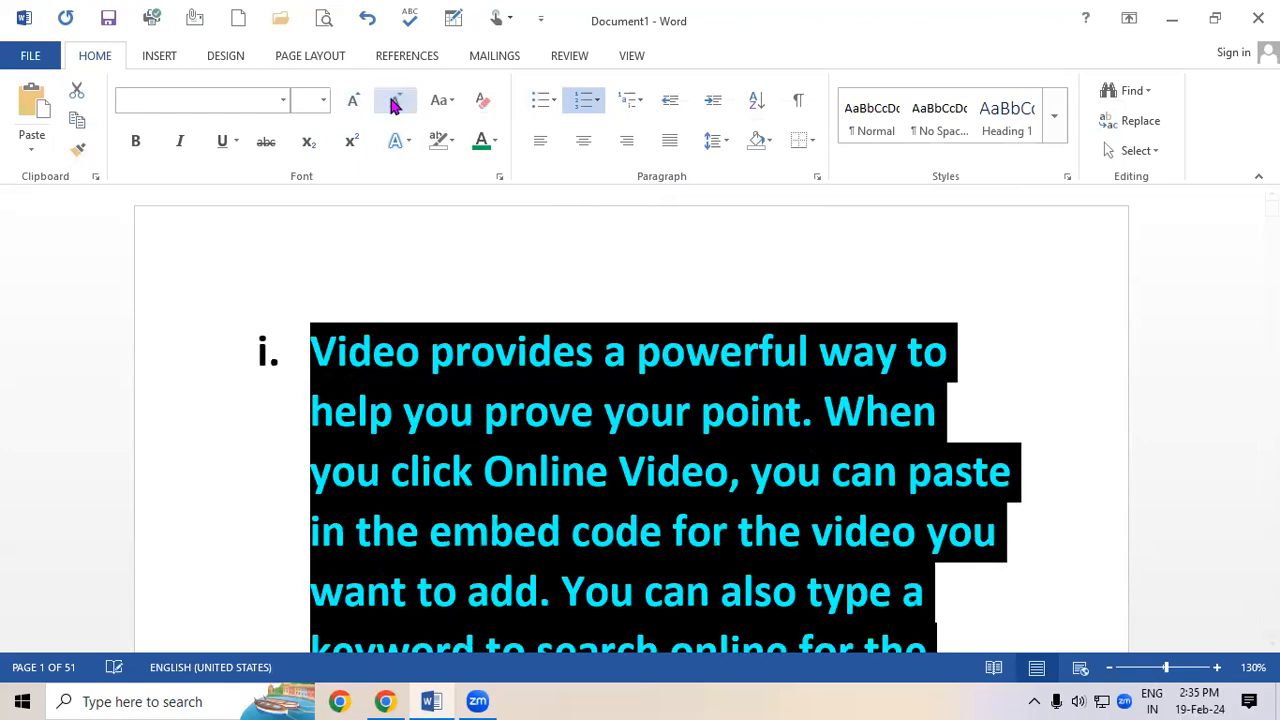
click(395, 102)
click(395, 102)
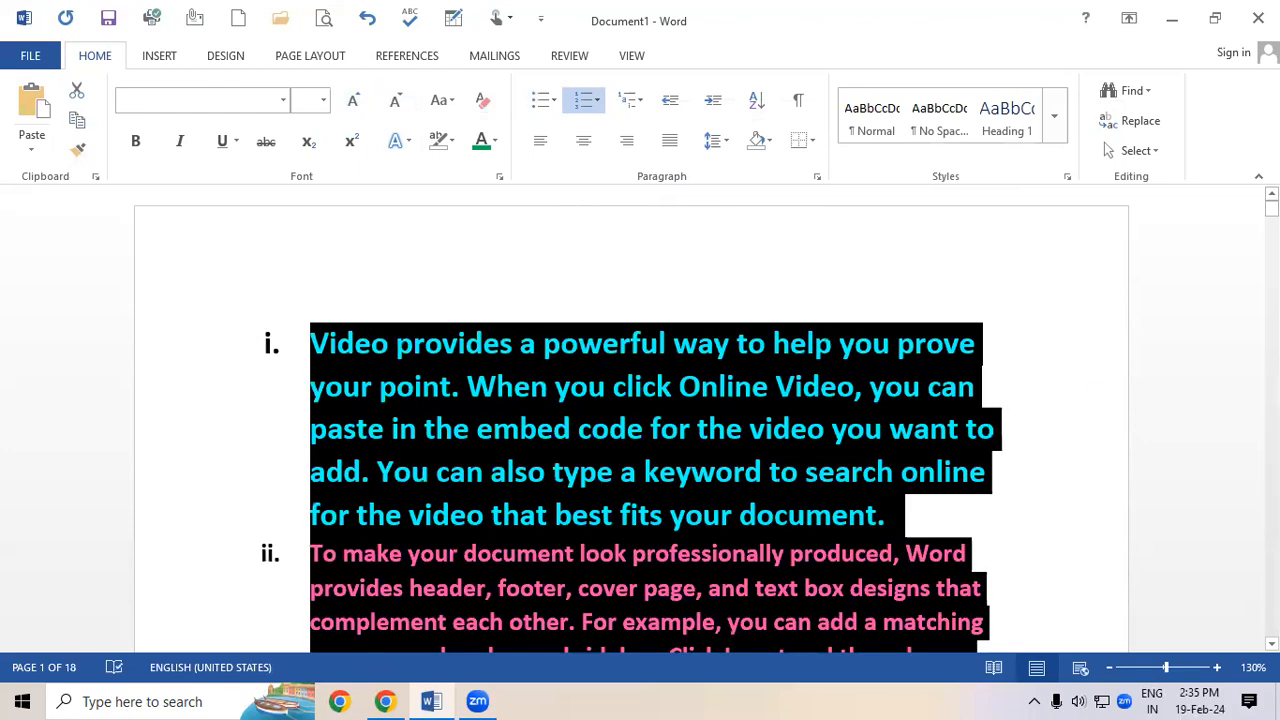
drag(1271, 208, 1271, 330)
click(660, 430)
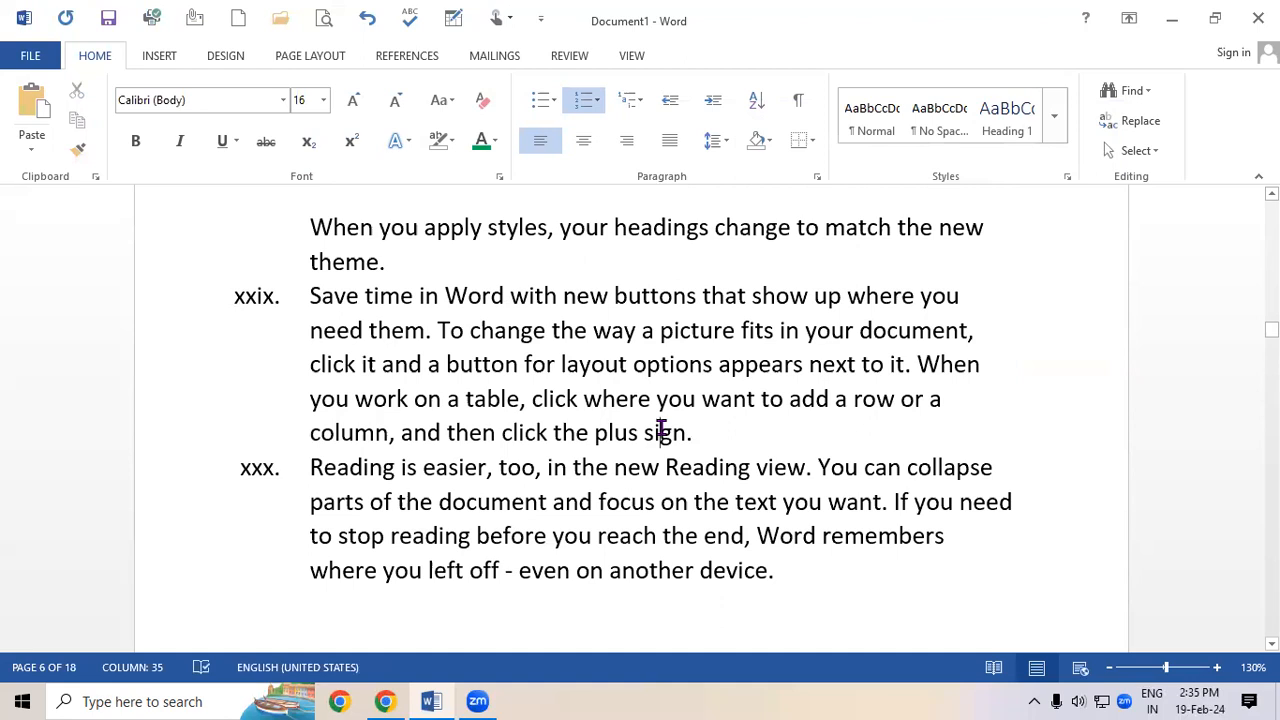
Change the numbering of all paragraphs to the lowercase letter format a), b), c) and review it on the first page
key(ctrl+a)
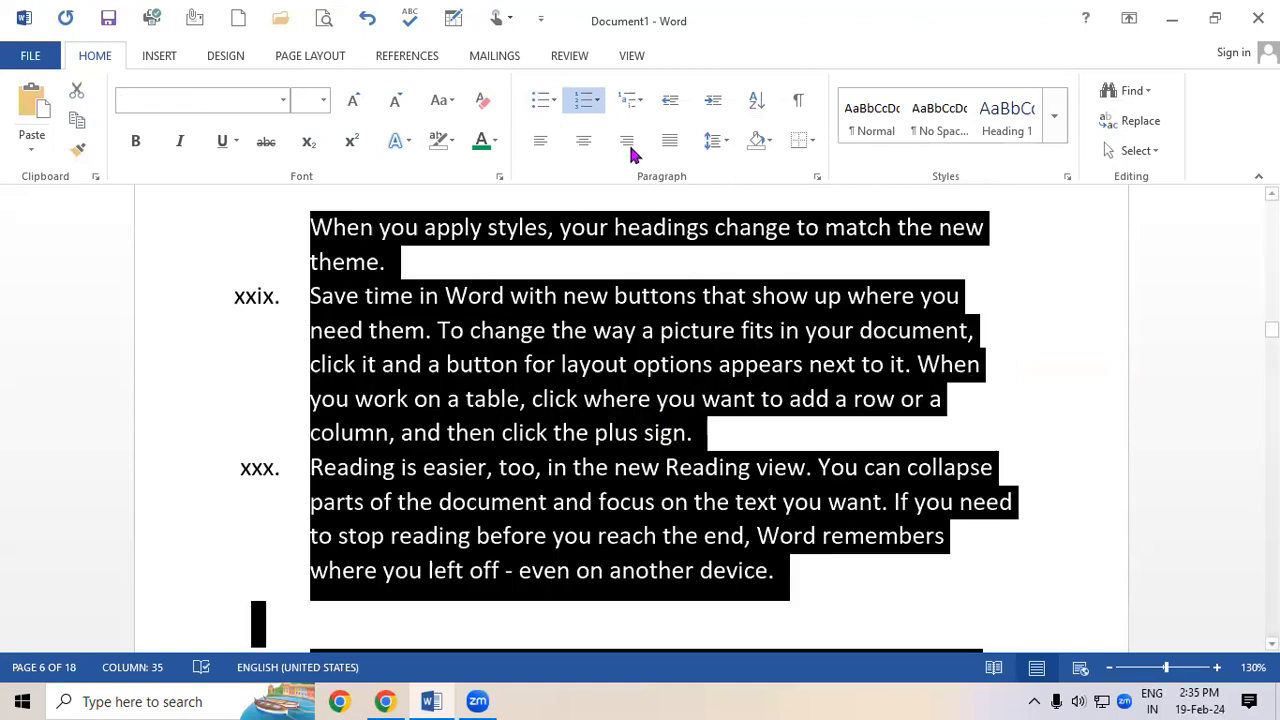
click(597, 101)
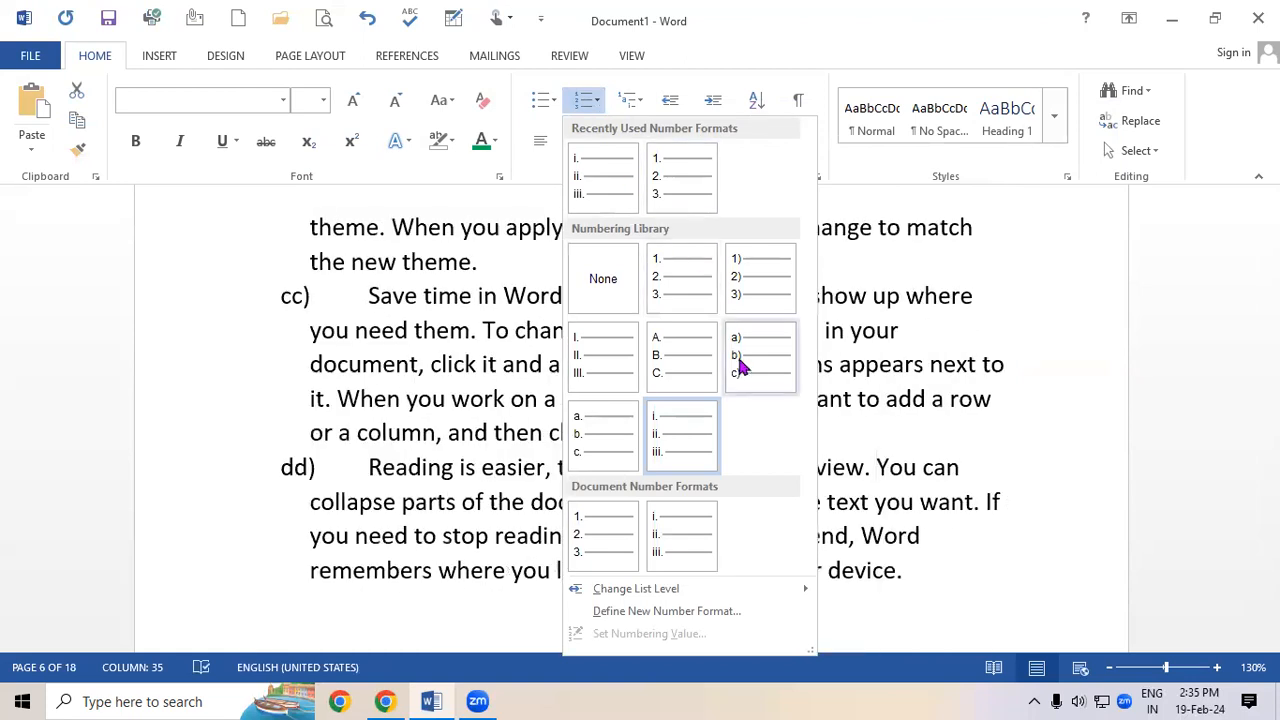
click(740, 368)
drag(1271, 330, 1271, 206)
click(889, 332)
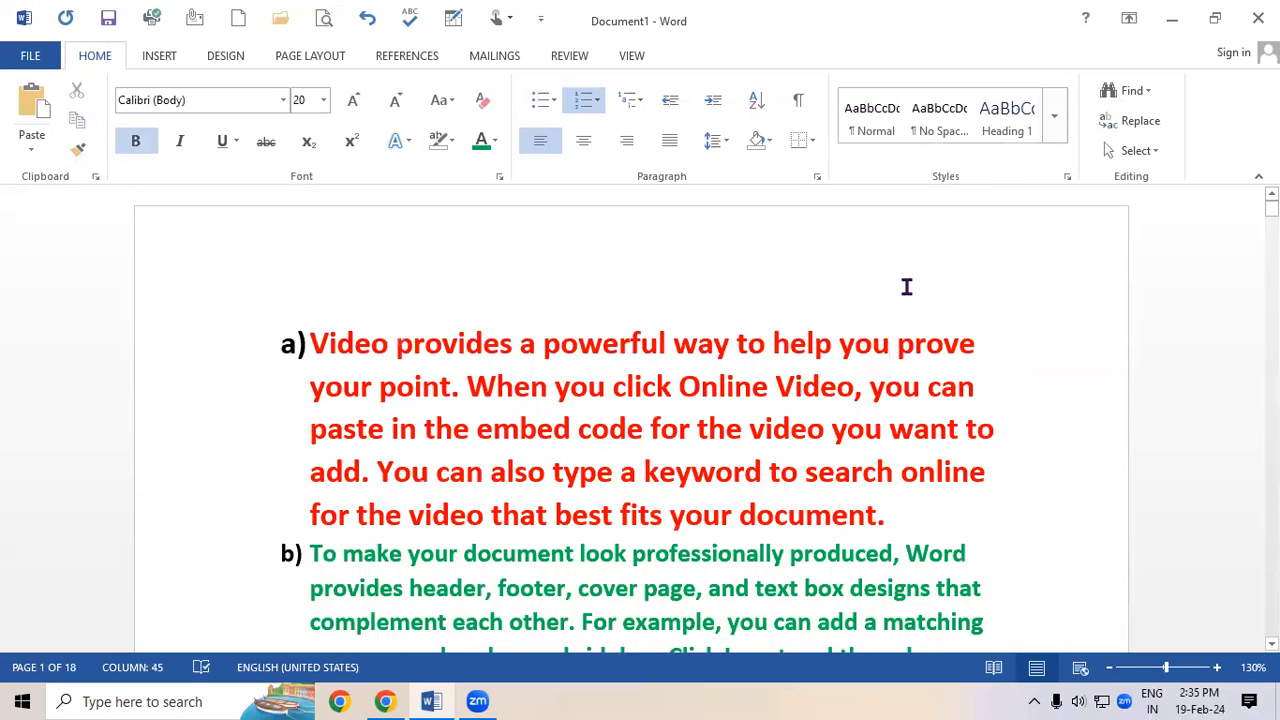
scroll(906, 287, down, 1)
scroll(905, 287, up, 1)
Delete the whole document text and generate fresh sample paragraphs with =RAND()
key(ctrl+a)
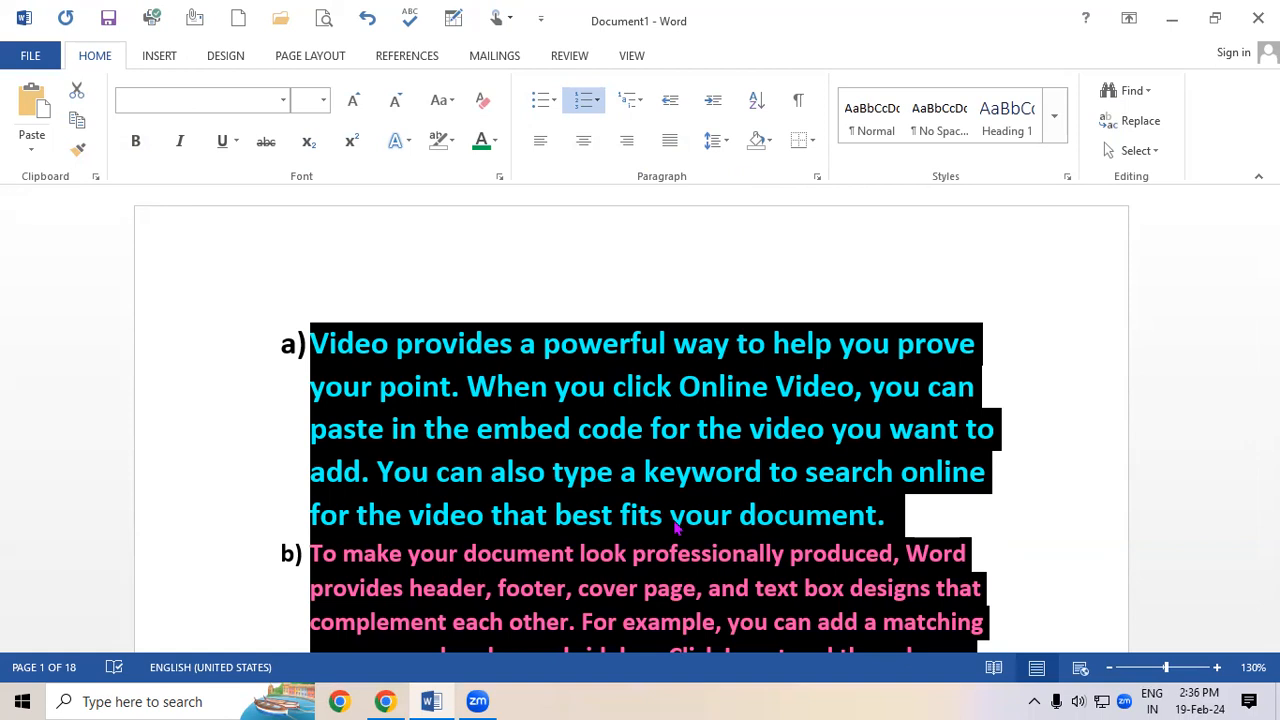
key(Delete)
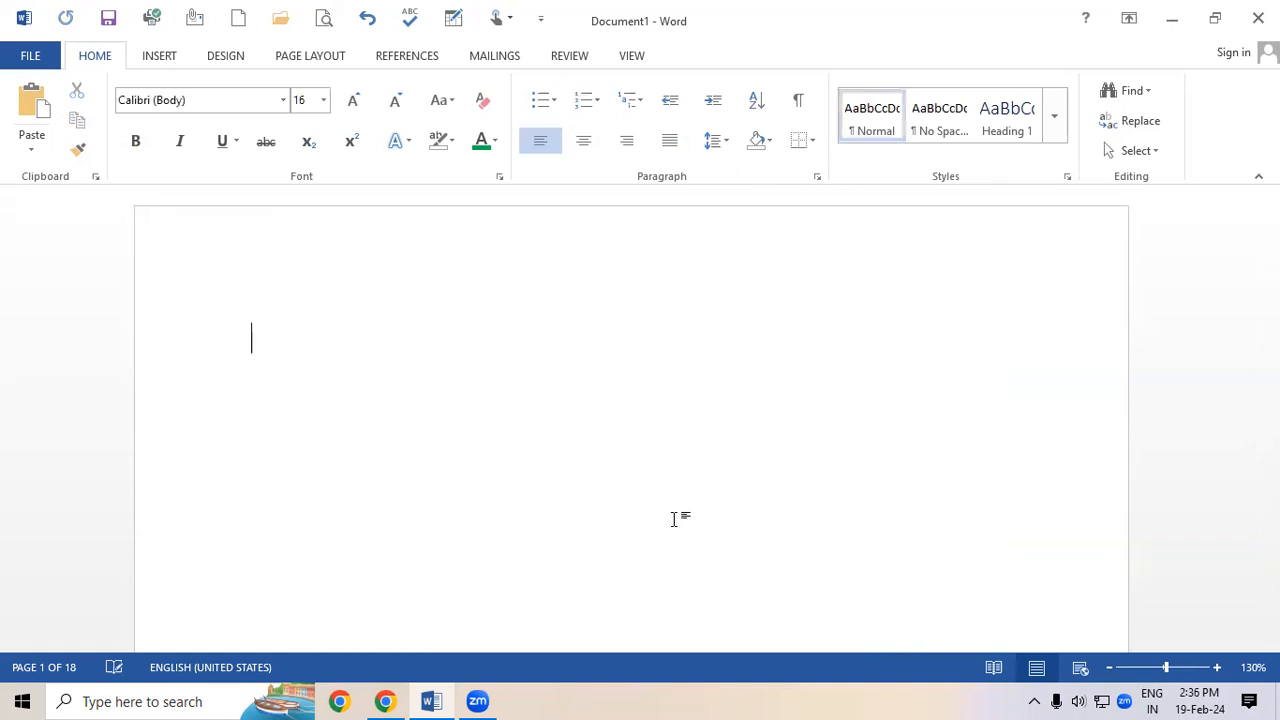
text(=RAND())
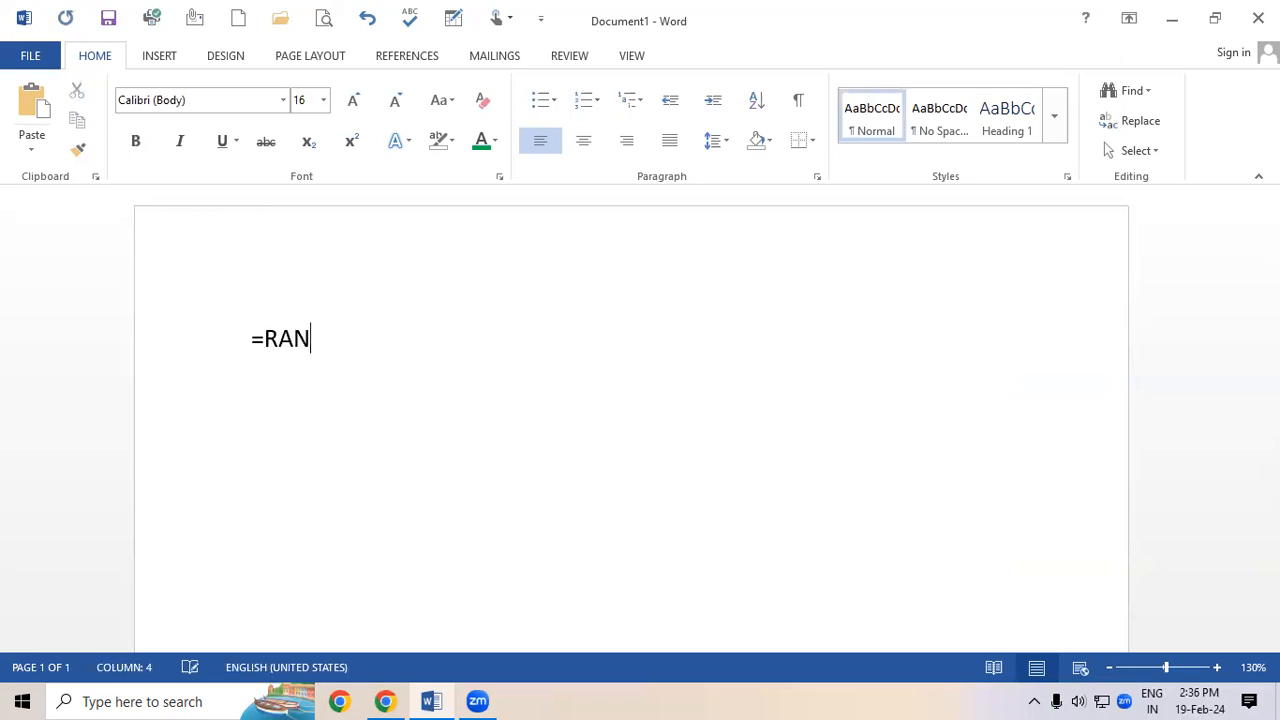
key(Return)
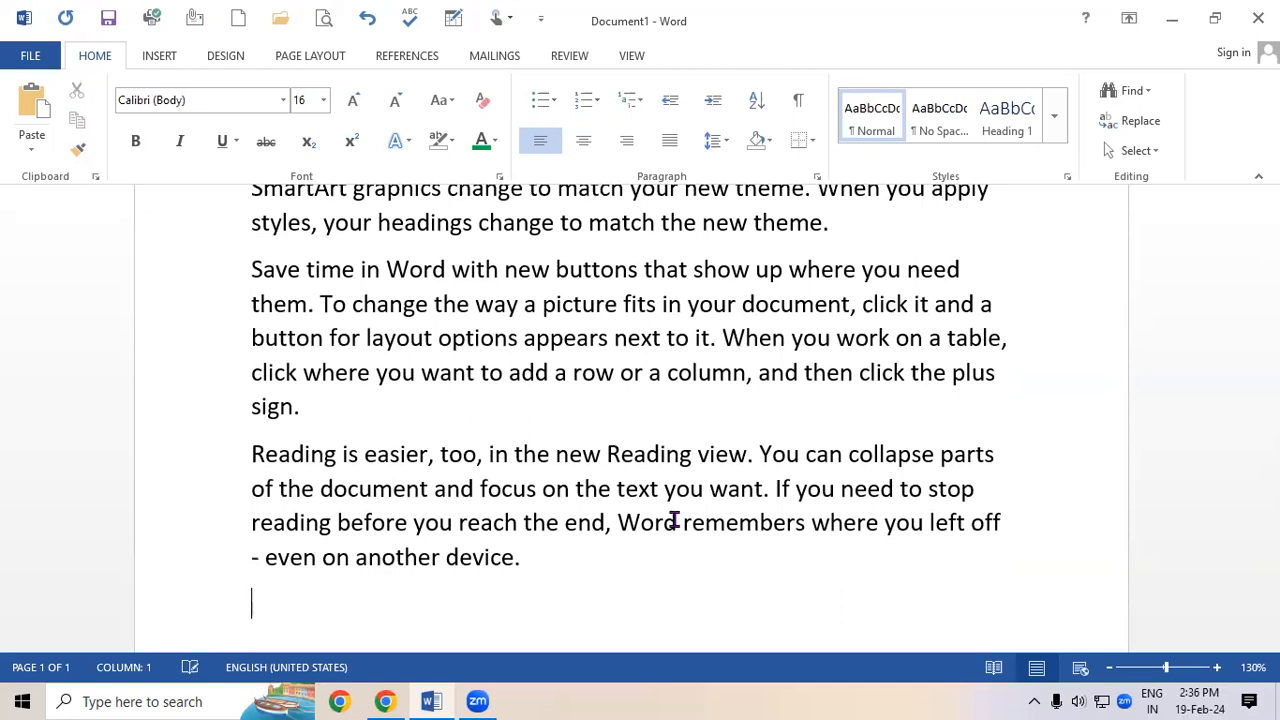
Right-align all the sample paragraphs and check them from the start of the page
key(ctrl+a)
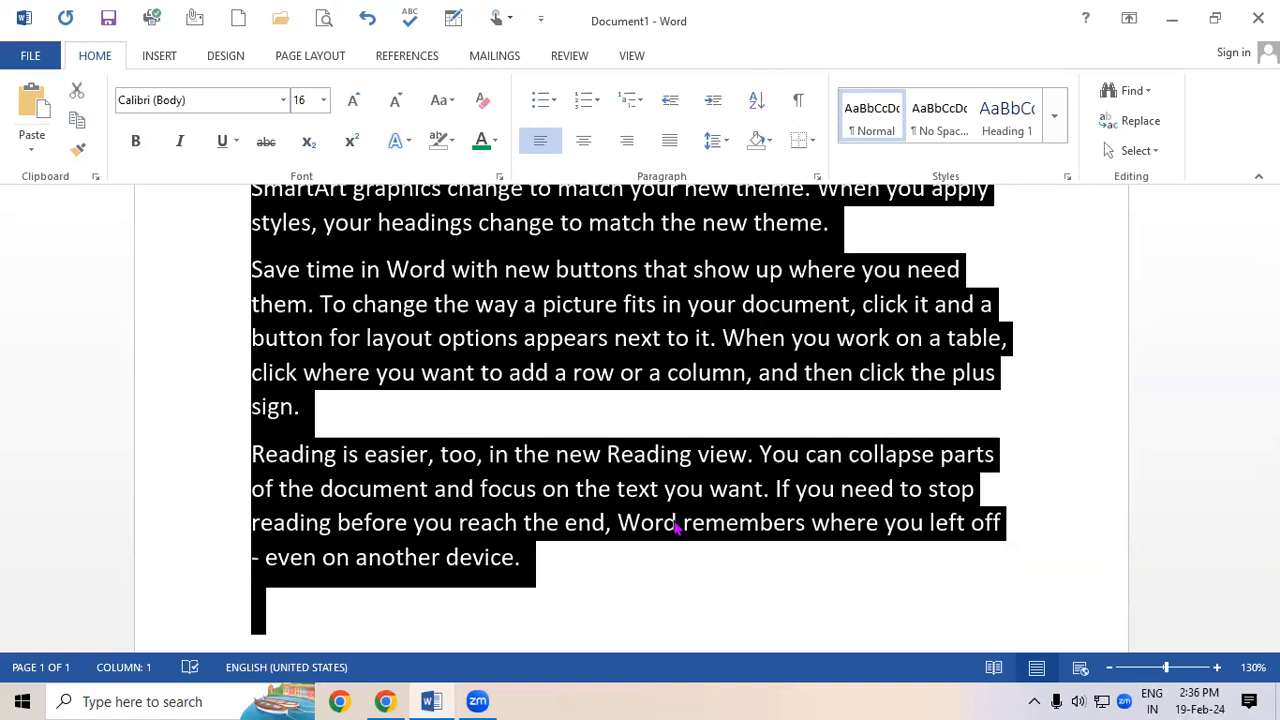
key(ctrl+r)
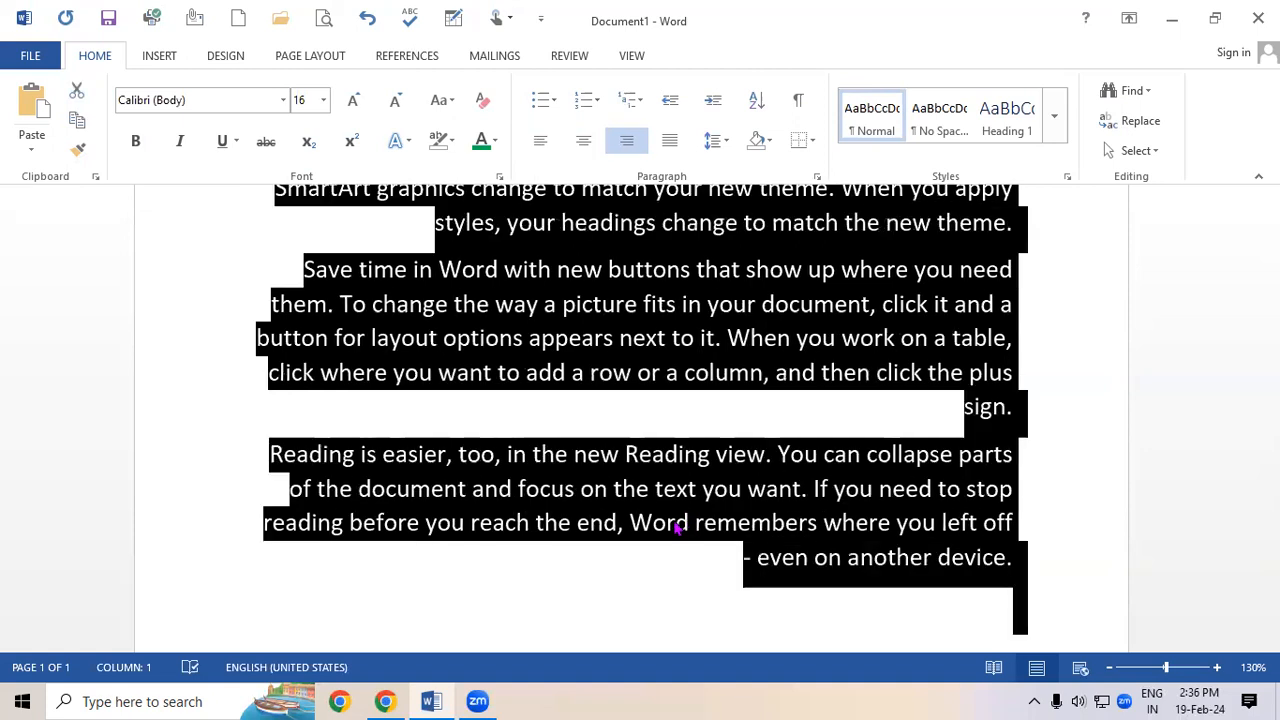
click(905, 570)
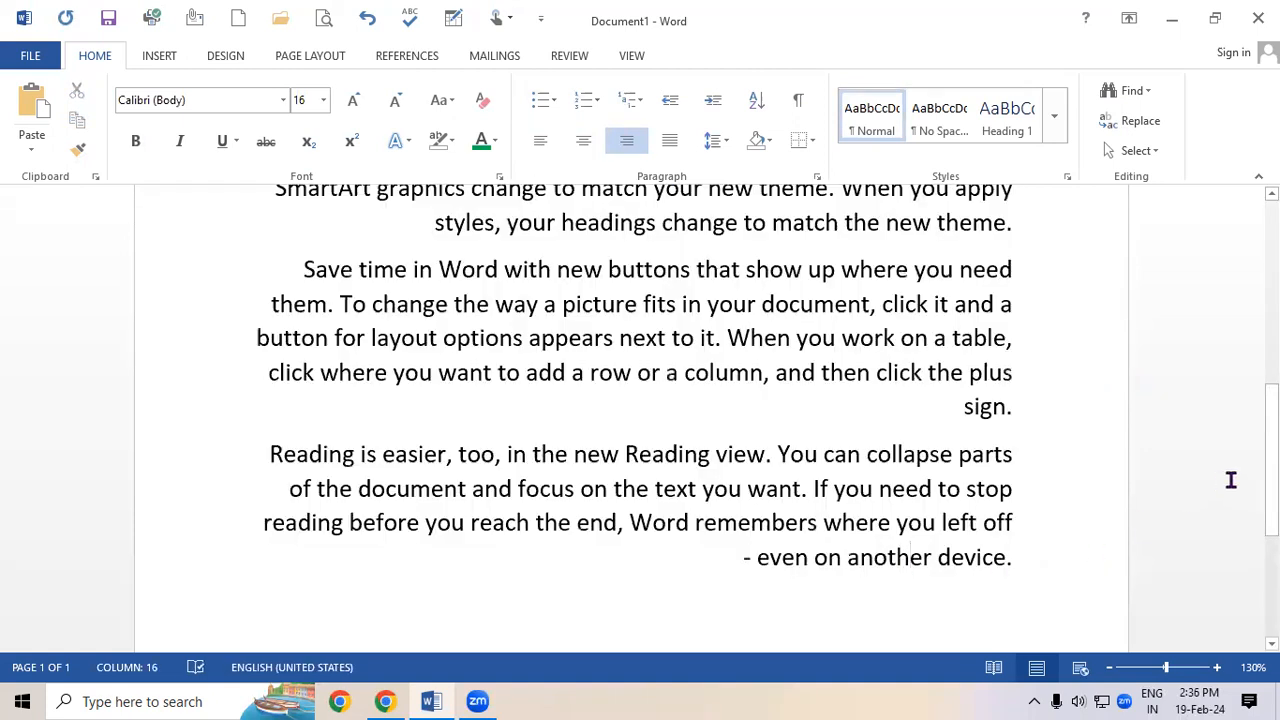
scroll(908, 555, up, 10)
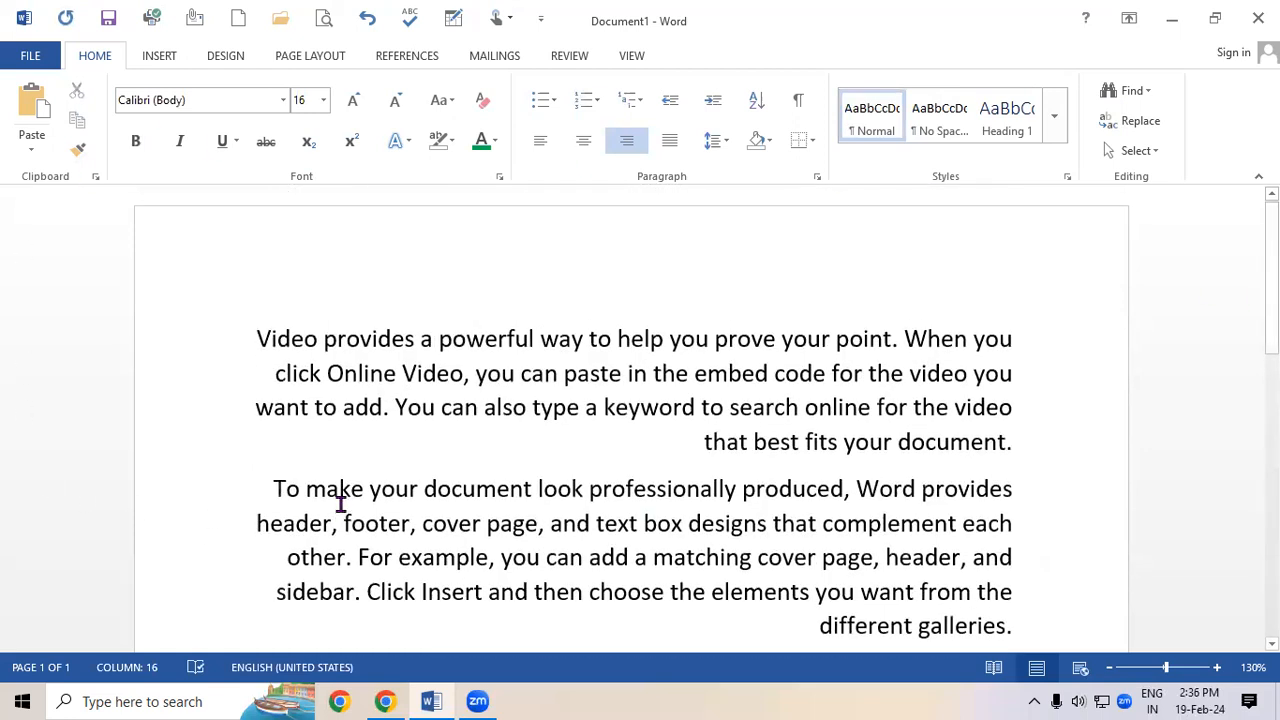
Center all the sample paragraphs, and return them to left alignment
key(ctrl+a)
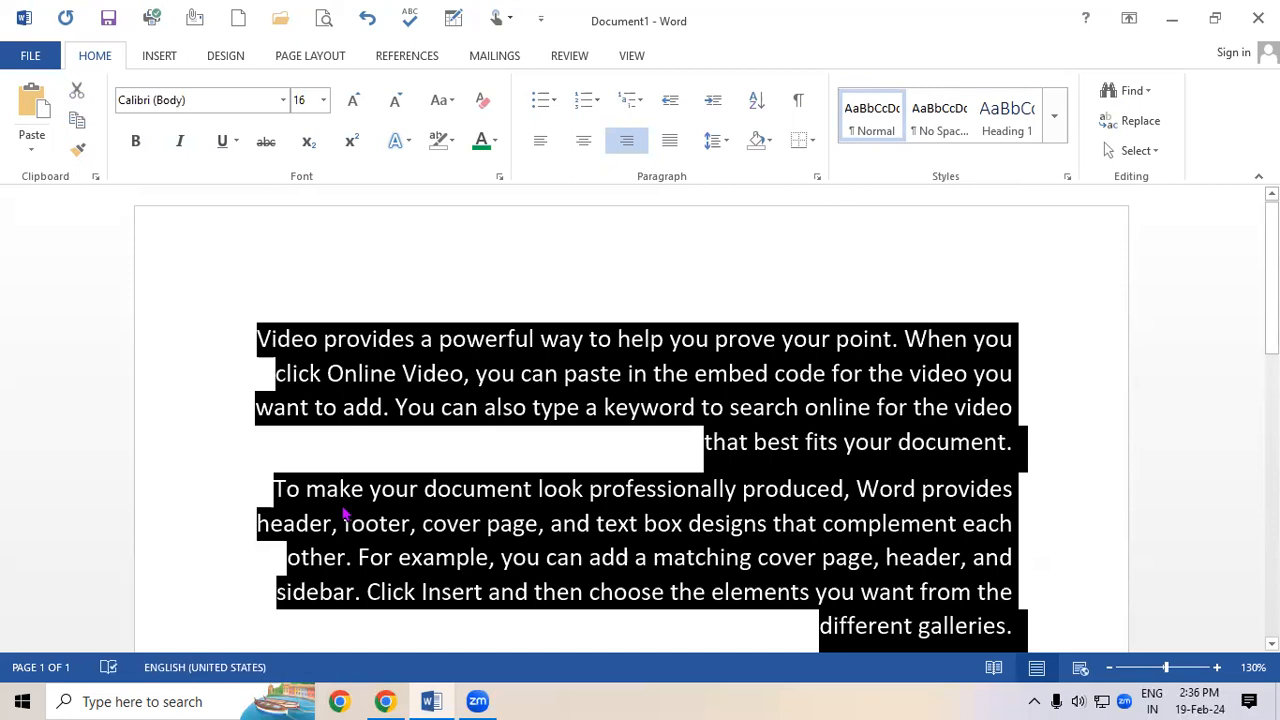
key(ctrl+e)
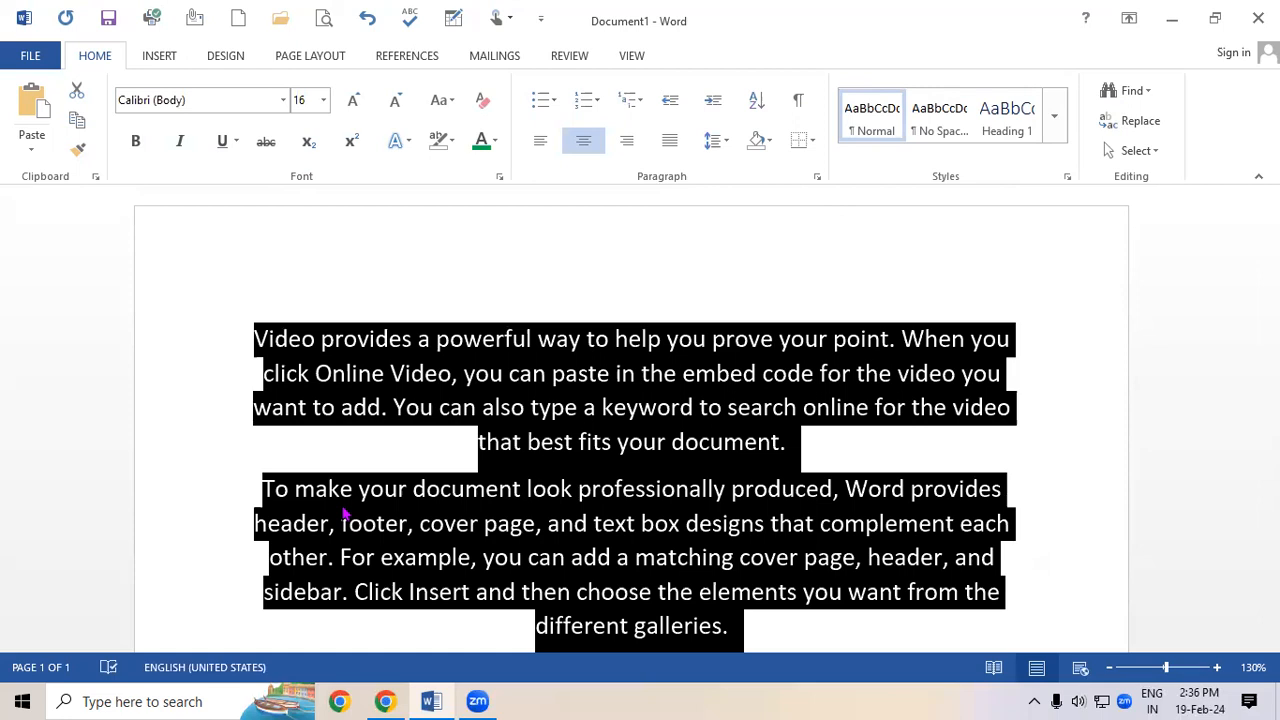
key(ctrl+l)
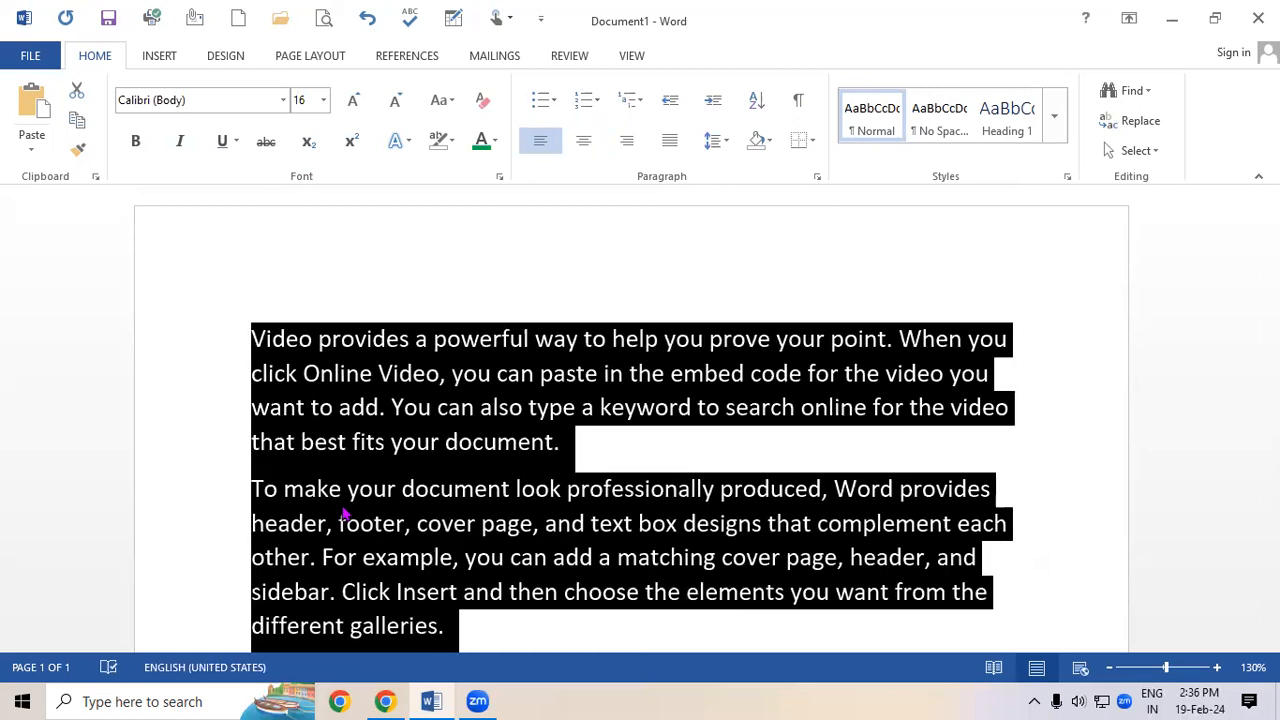
Join all the sample paragraphs into one continuous paragraph by removing the breaks between them
click(338, 524)
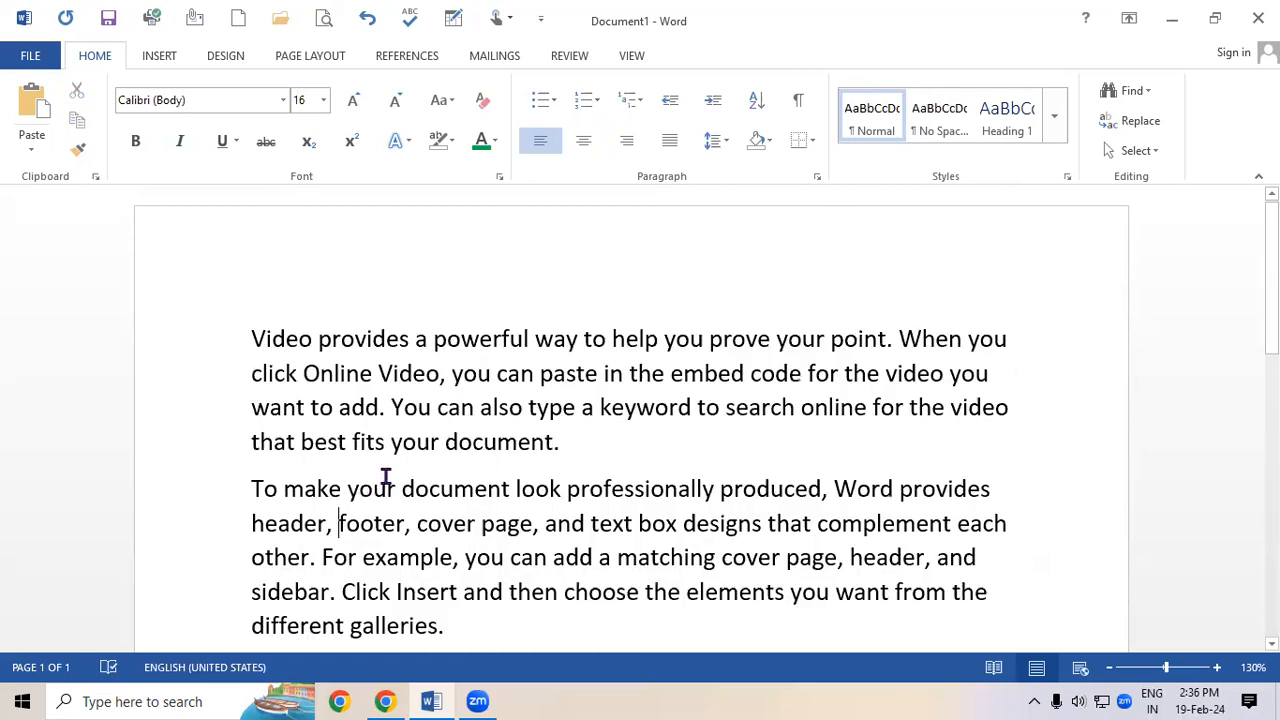
scroll(400, 490, down, 1)
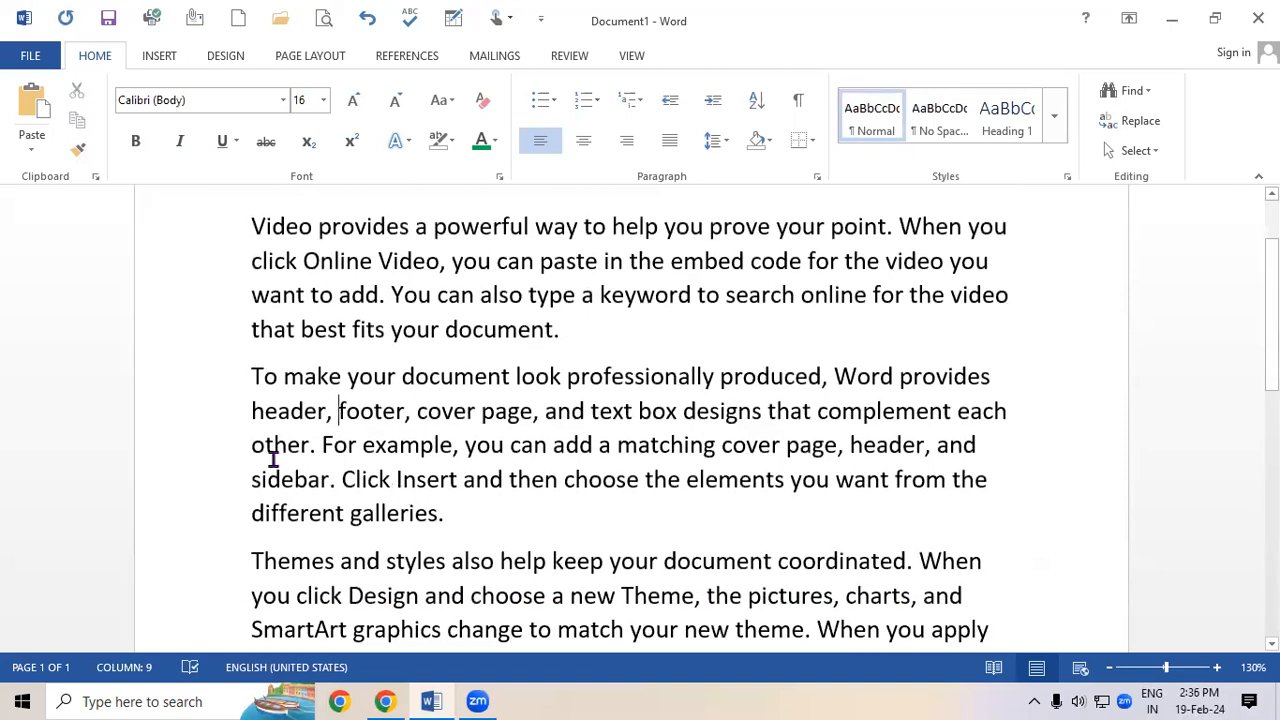
click(241, 379)
key(BackSpace)
click(247, 512)
key(BackSpace)
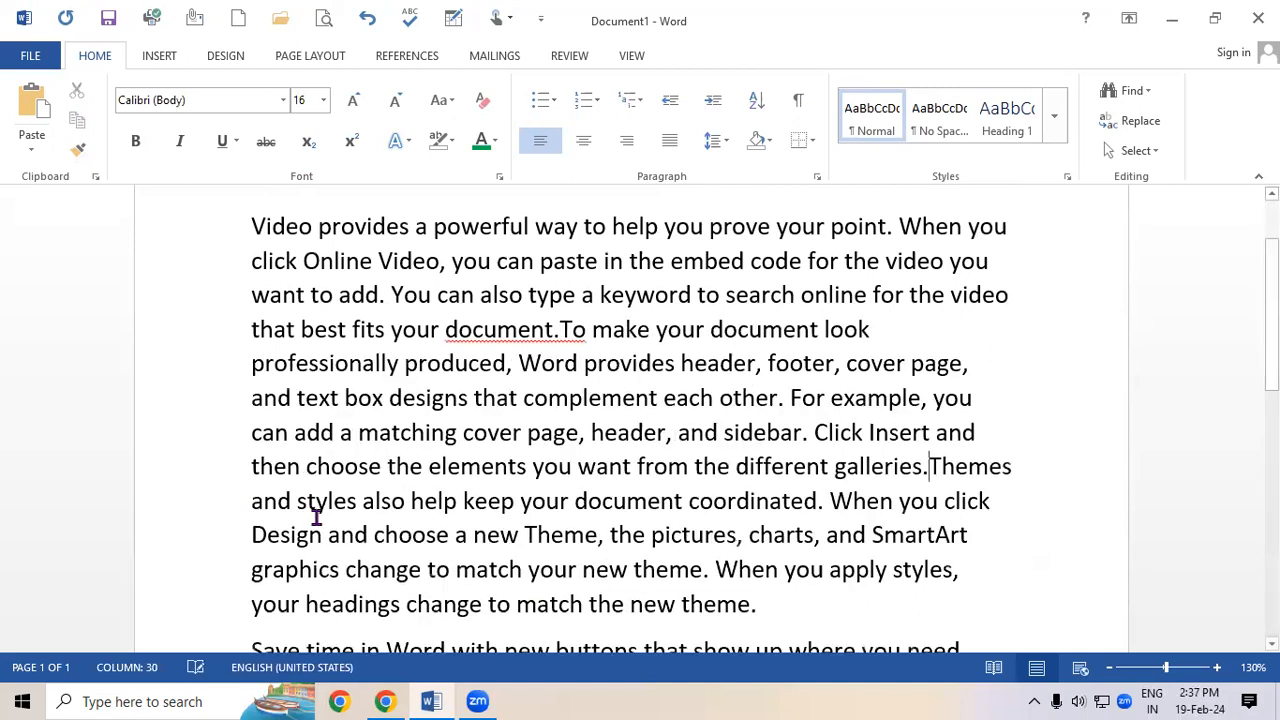
scroll(318, 518, down, 1)
click(241, 583)
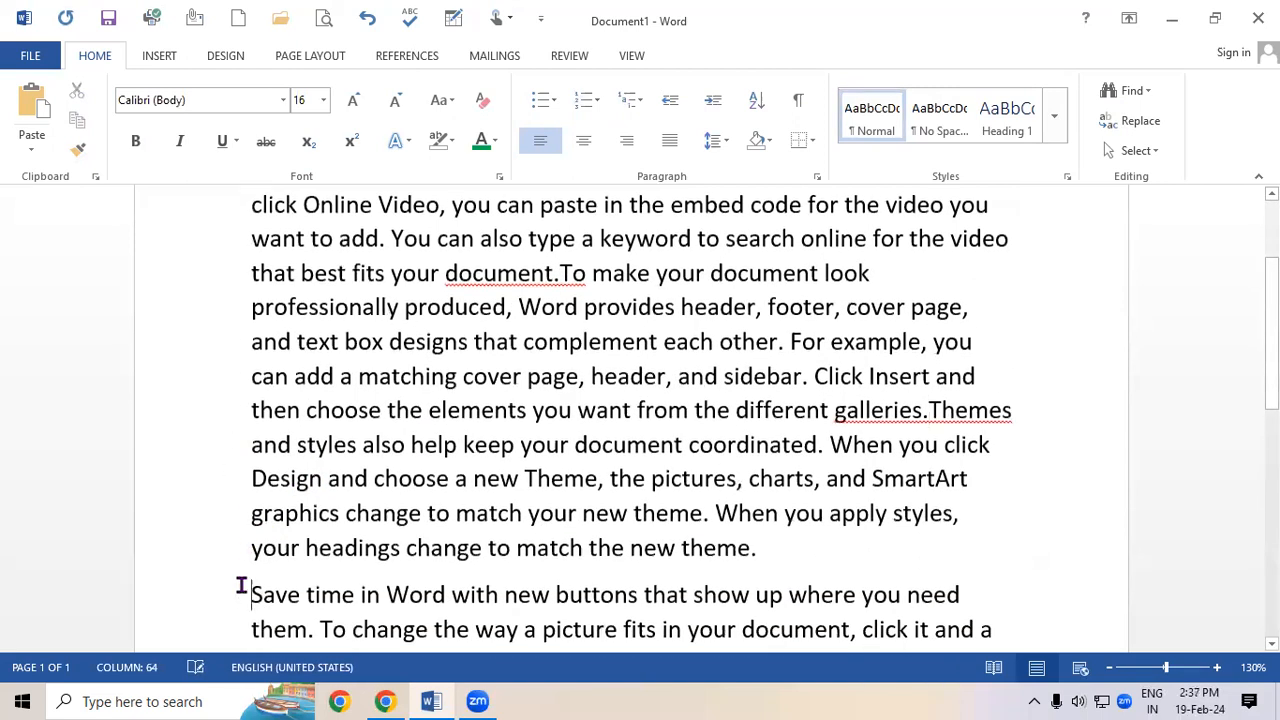
key(BackSpace)
scroll(246, 580, down, 1)
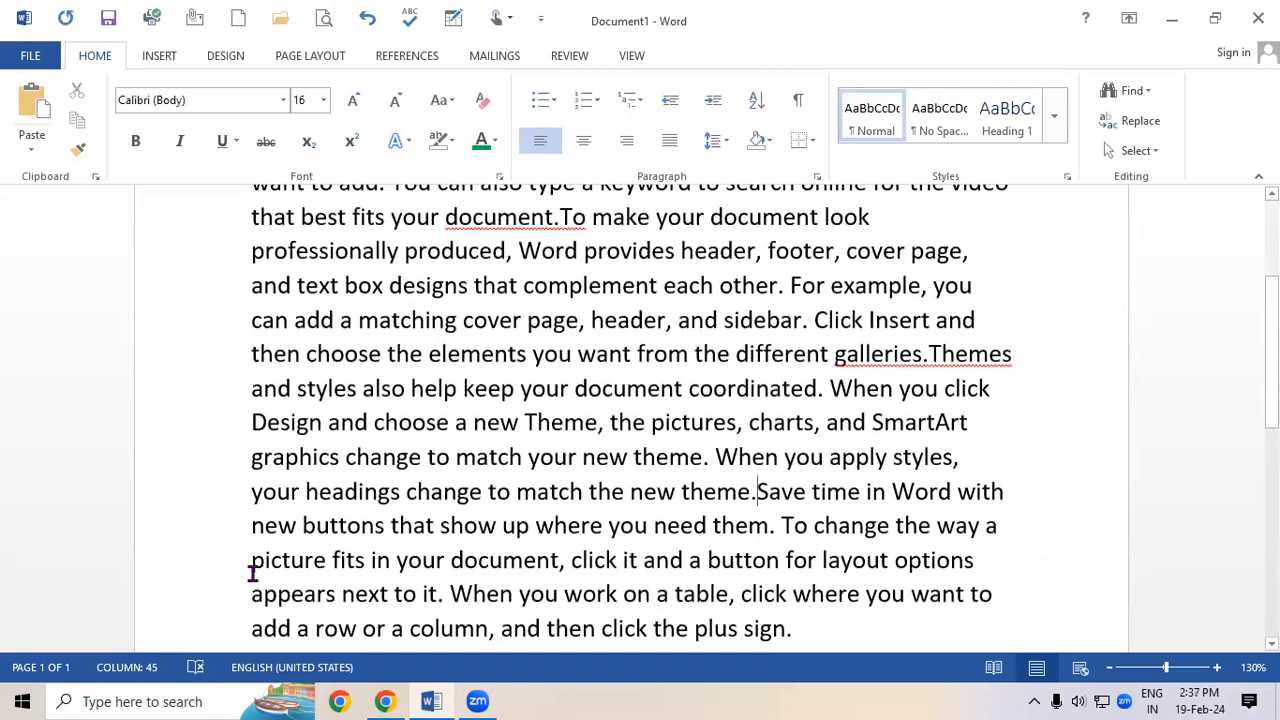
drag(1272, 350, 1272, 460)
click(251, 374)
key(BackSpace)
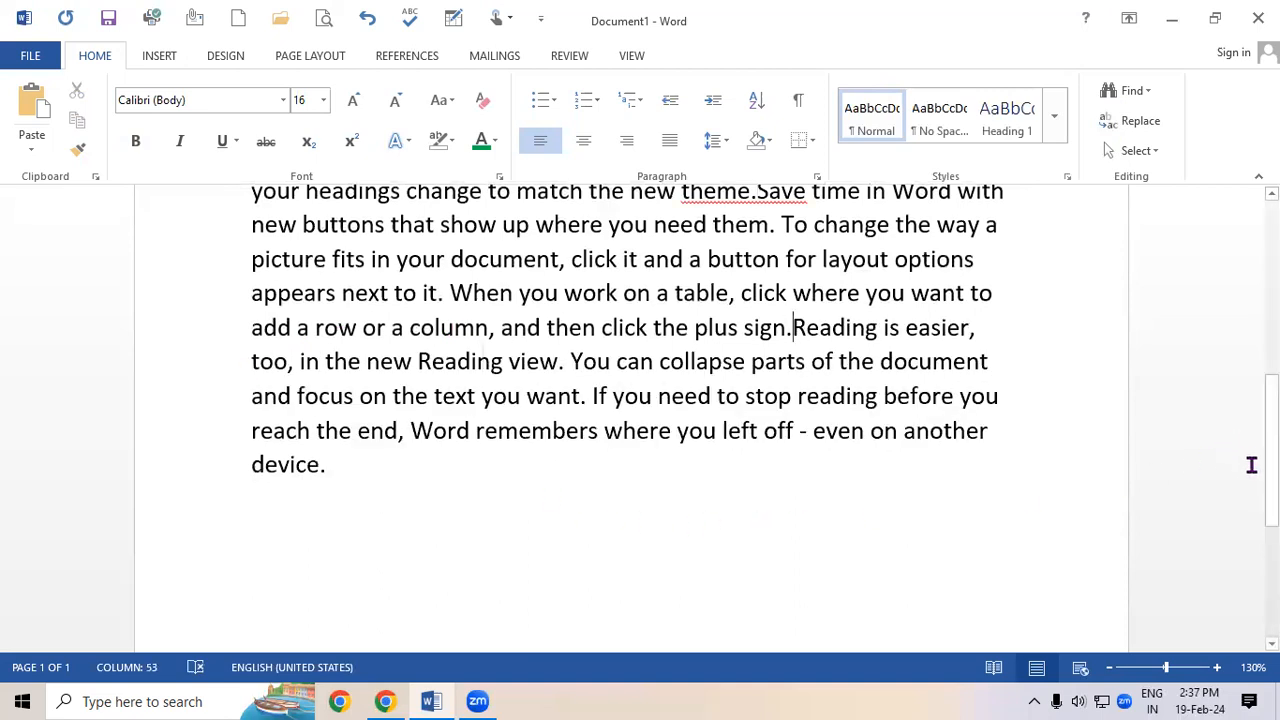
Justify the whole joined paragraph and check its line edges from beginning to end
scroll(640, 420, up, 5)
scroll(640, 420, down, 2)
scroll(640, 420, down, 4)
scroll(640, 420, up, 3)
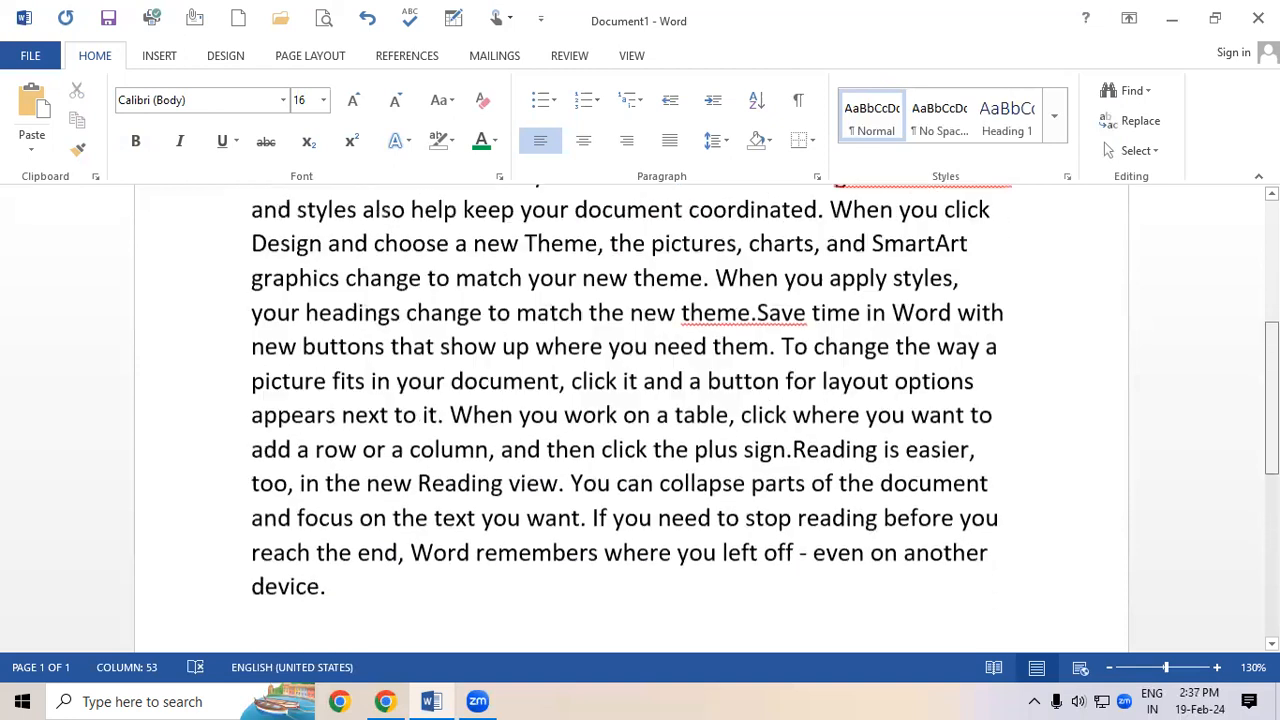
scroll(640, 420, up, 2)
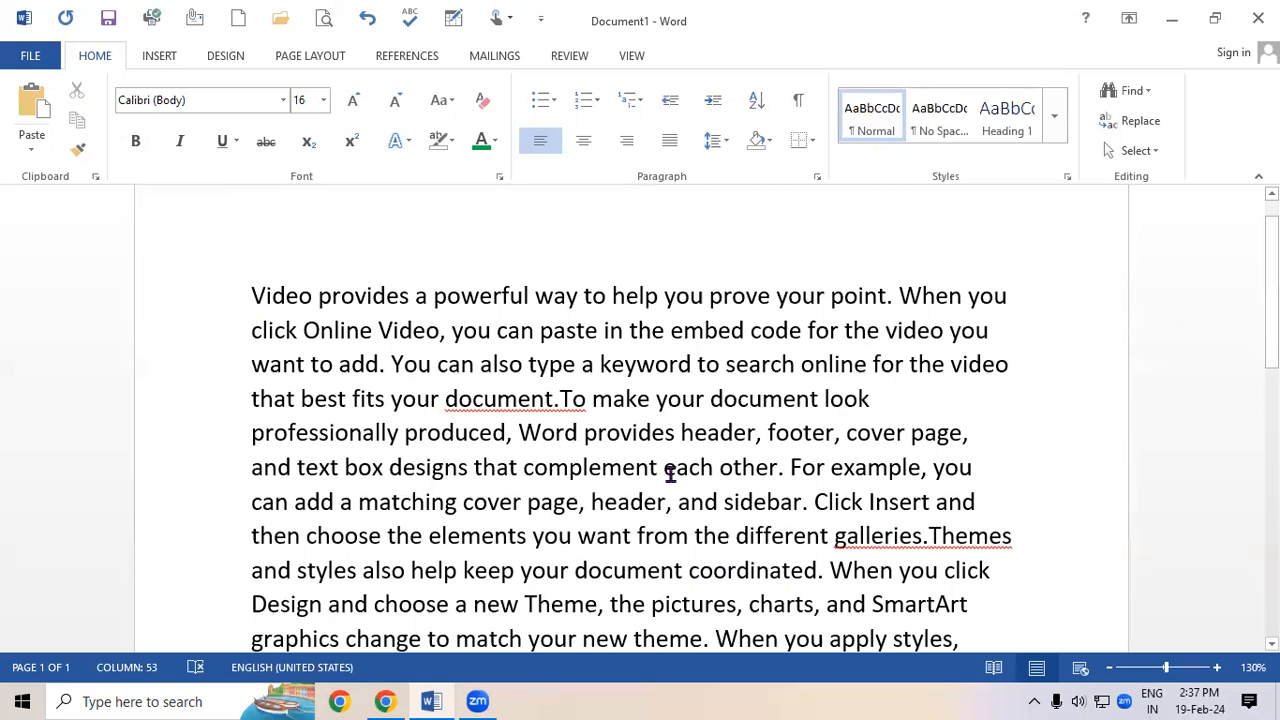
key(ctrl+a)
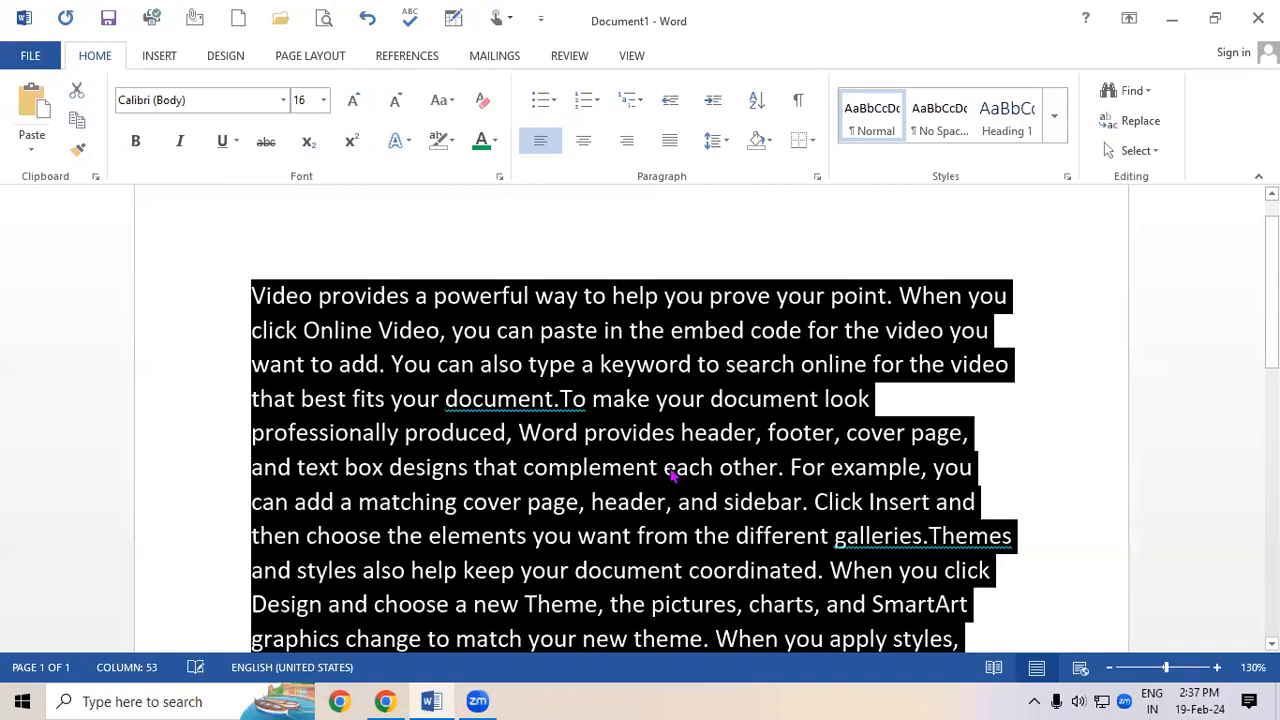
key(ctrl+j)
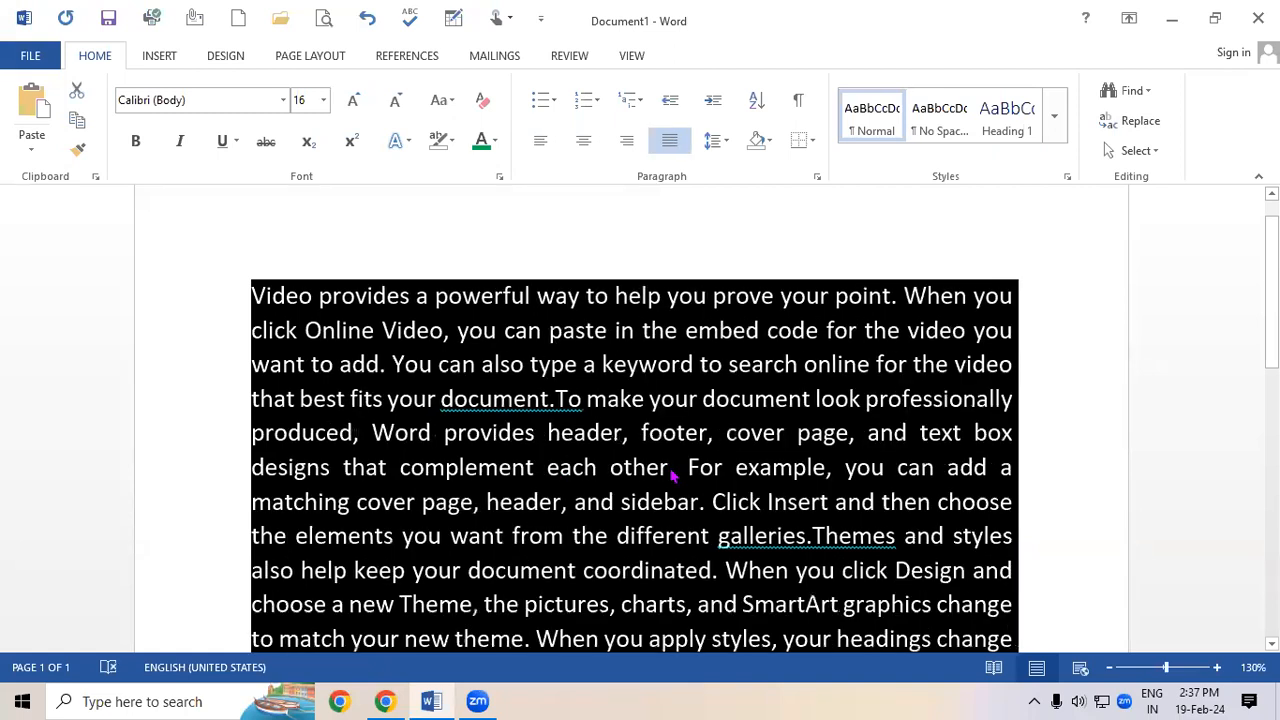
click(600, 604)
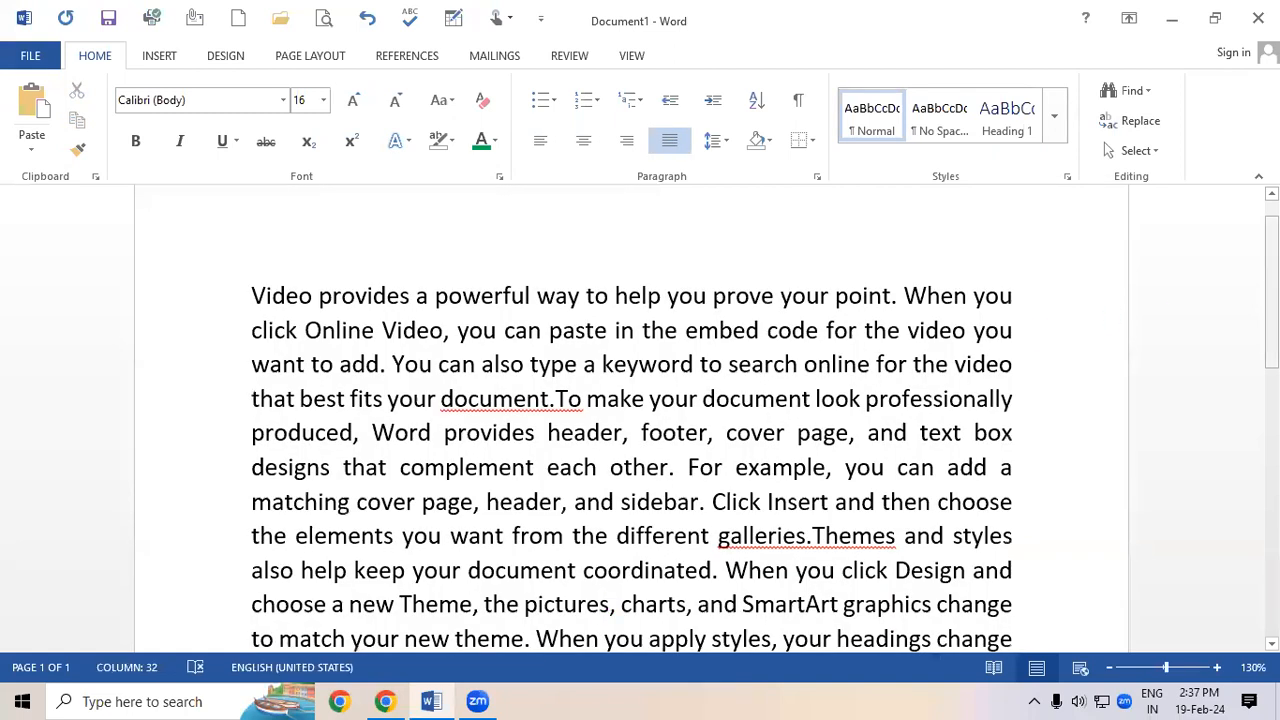
scroll(600, 606, down, 1)
scroll(631, 420, down, 4)
scroll(631, 420, up, 5)
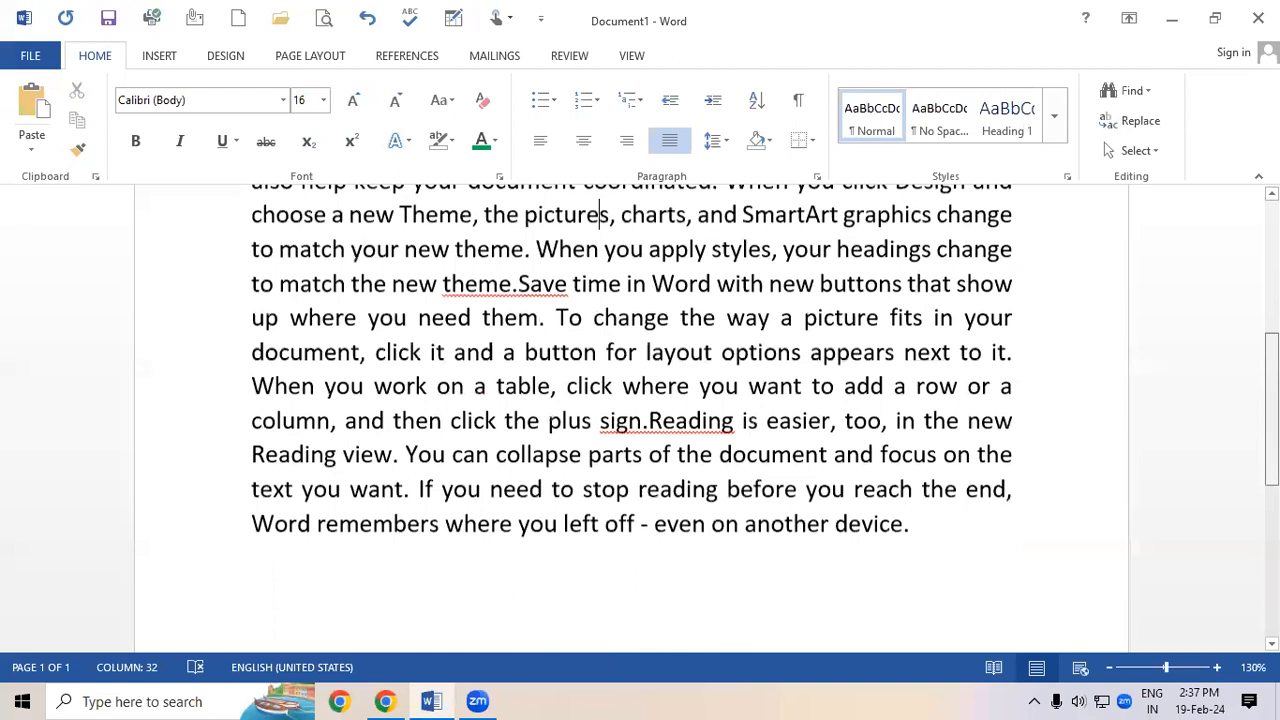
scroll(631, 420, down, 5)
scroll(631, 420, up, 6)
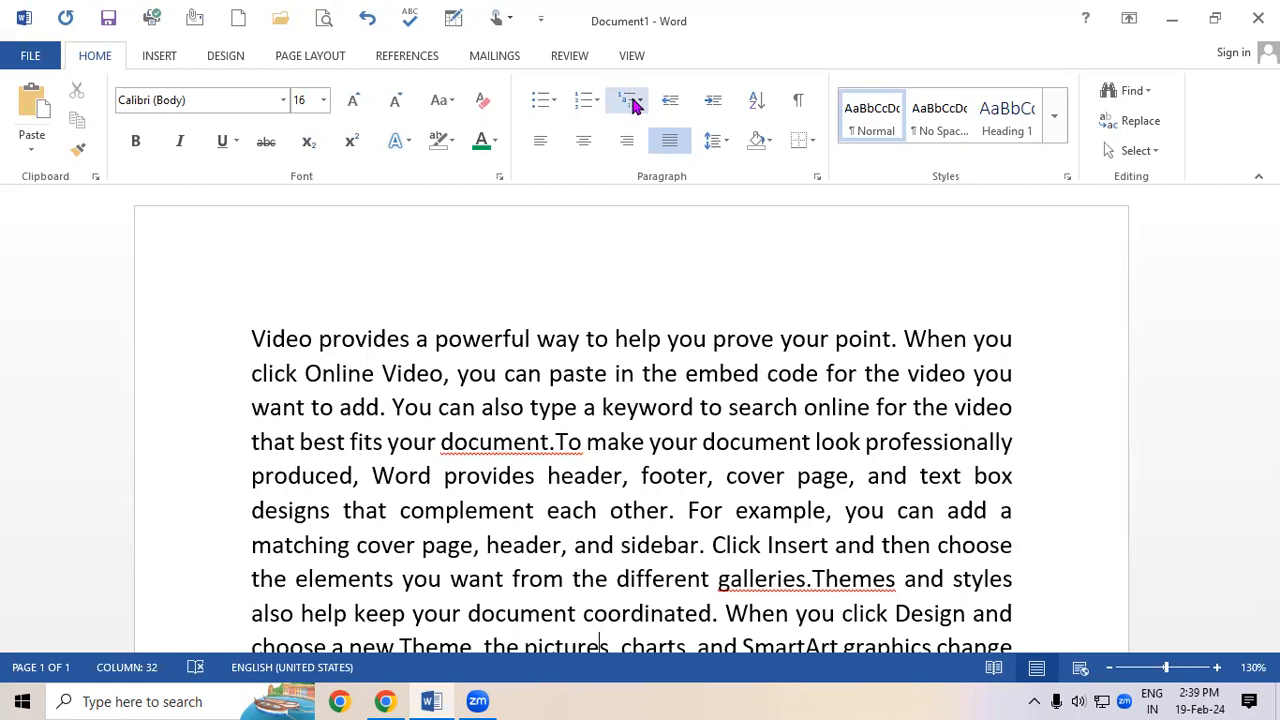
Create a new blank document
key(ctrl+n)
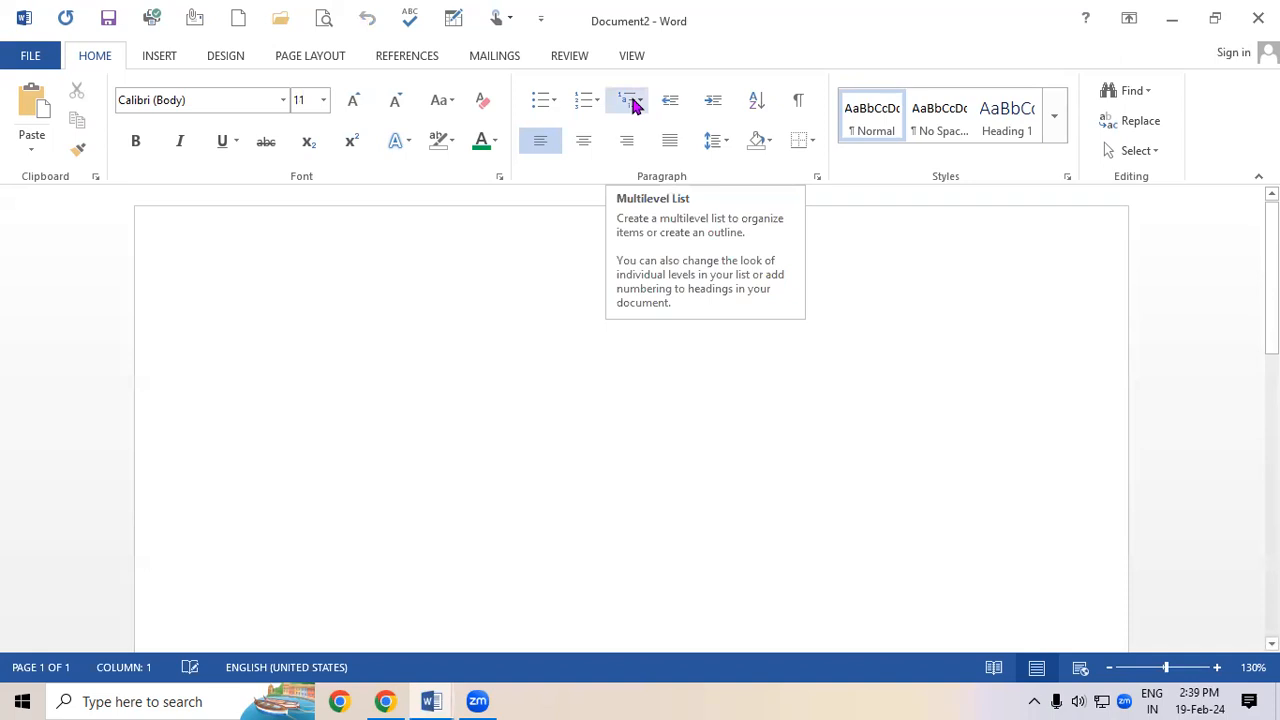
click(152, 58)
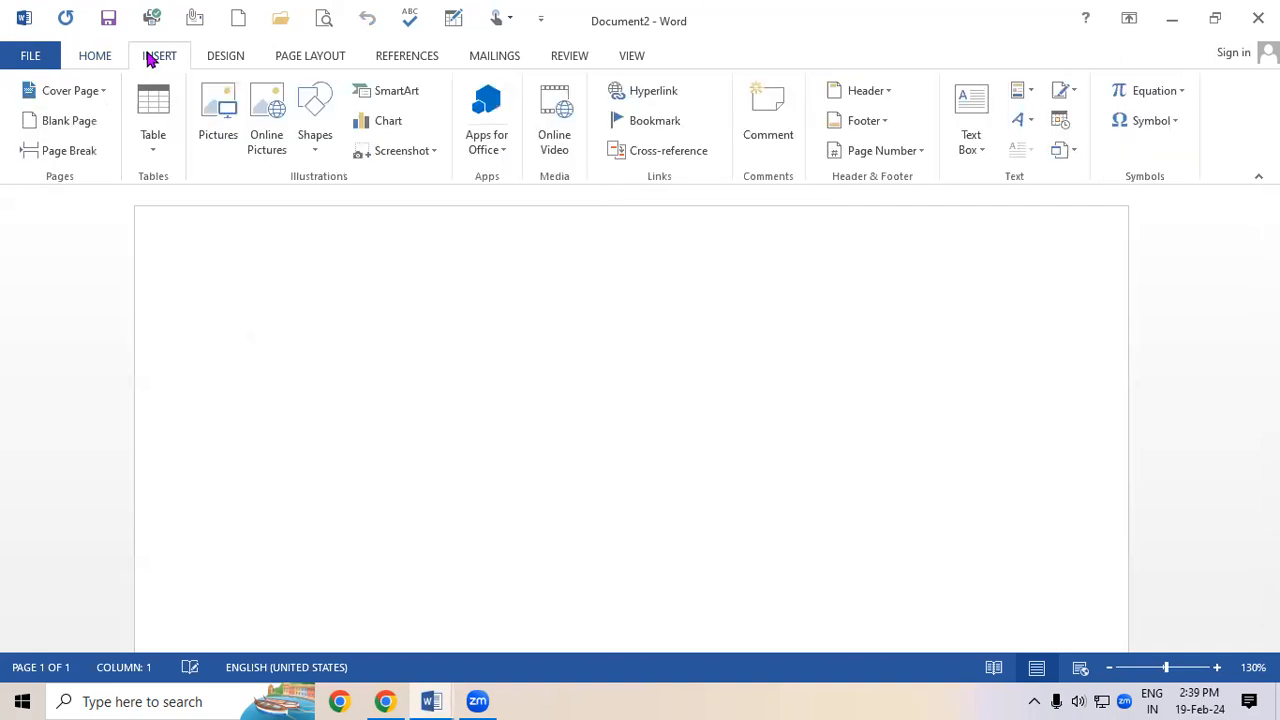
click(92, 58)
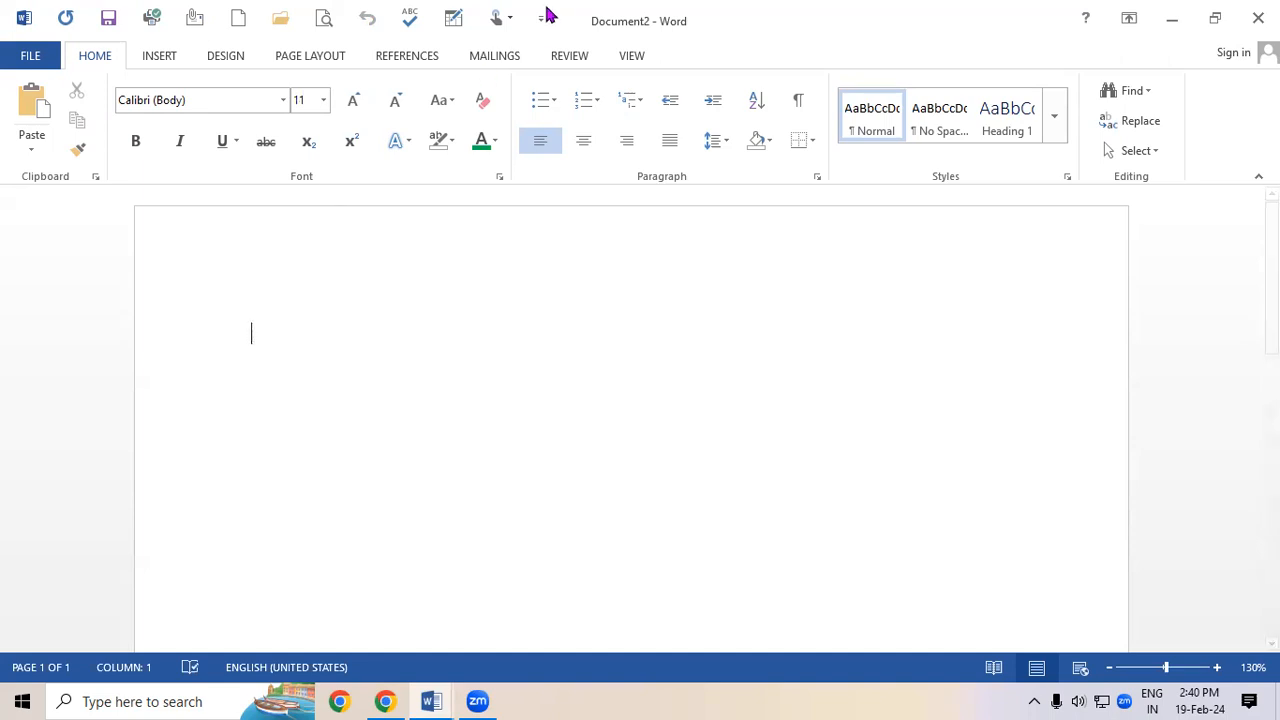
Show the ruler and reduce the page's top margin in the new document
click(632, 56)
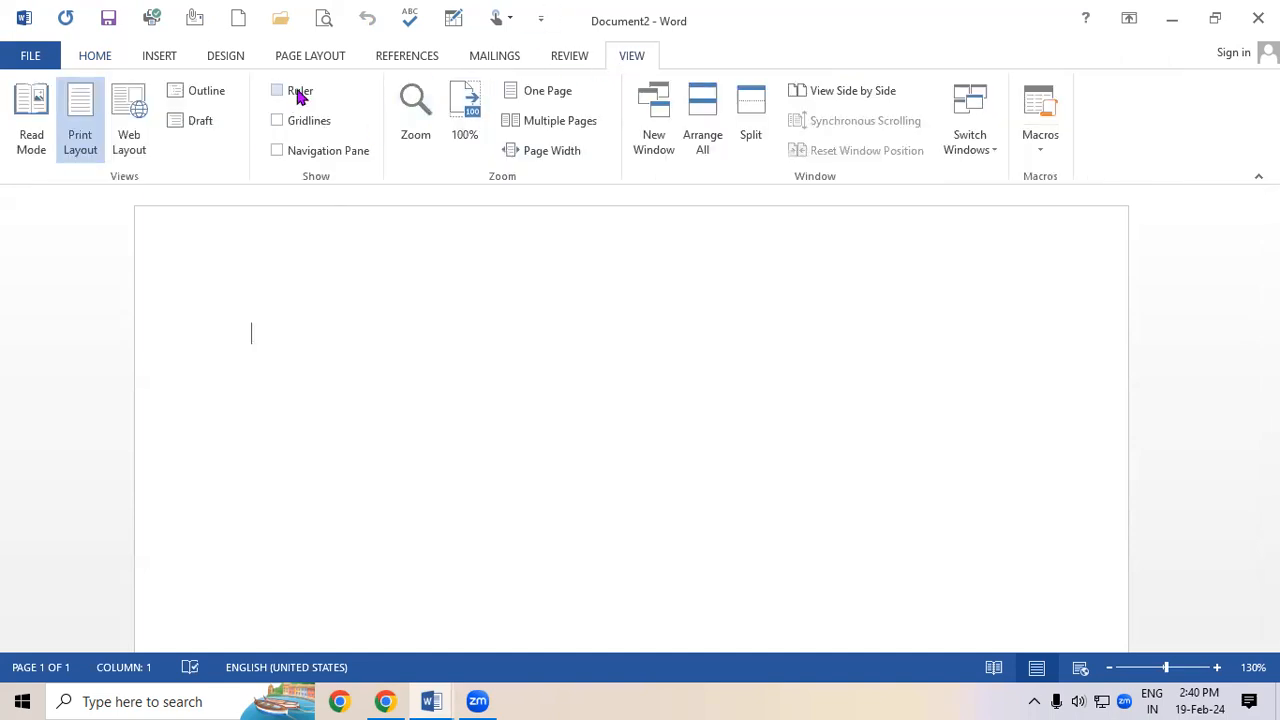
click(300, 92)
drag(6, 344, 7, 268)
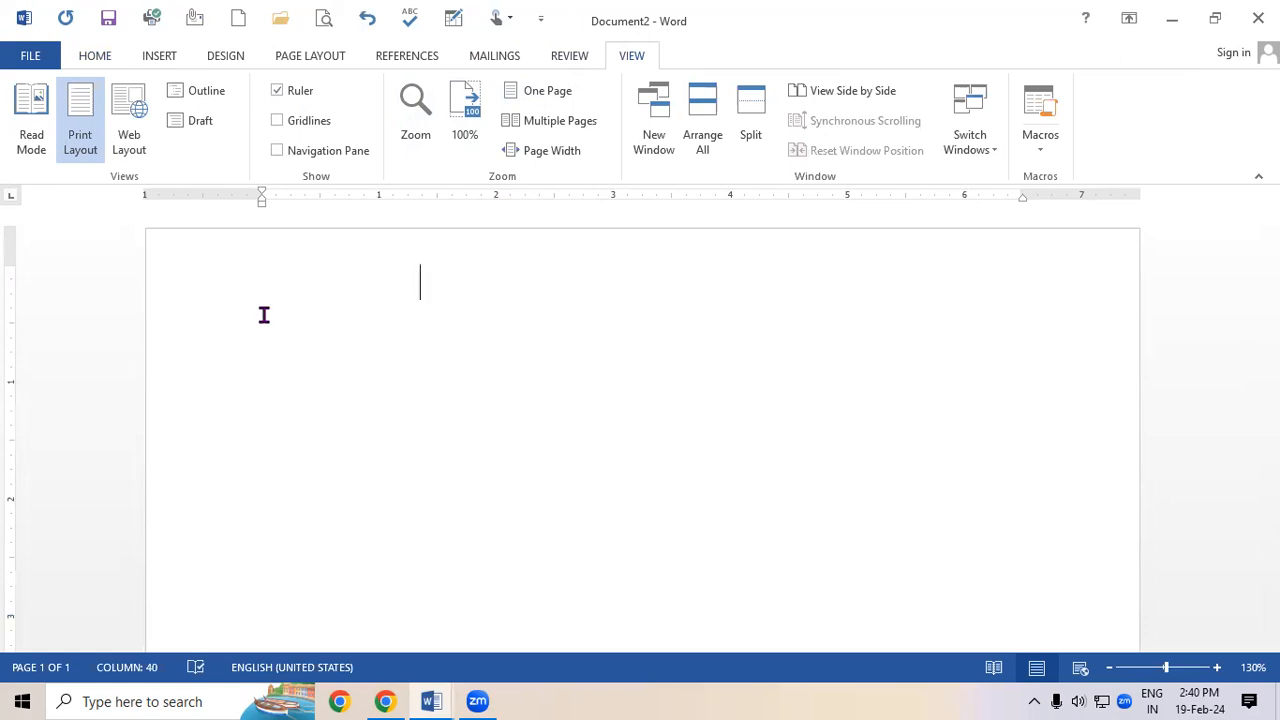
Enter the heading FUNDAMENTAL OBJECTIVE QUESTION on the first line and remove three of the spaces before it
text(FUNDAMENTAL OBJECTIVE W)
key(BackSpace)
text(QUESTION)
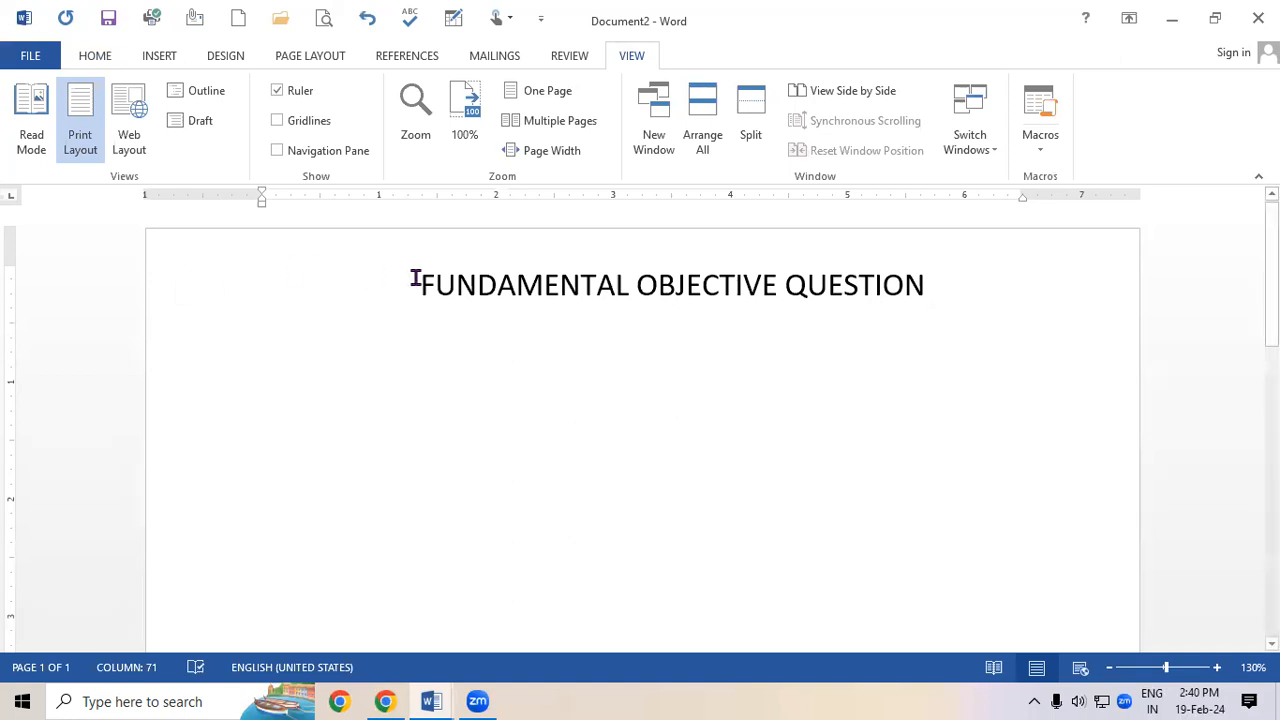
key(BackSpace)
key(BackSpace)
key(BackSpace)
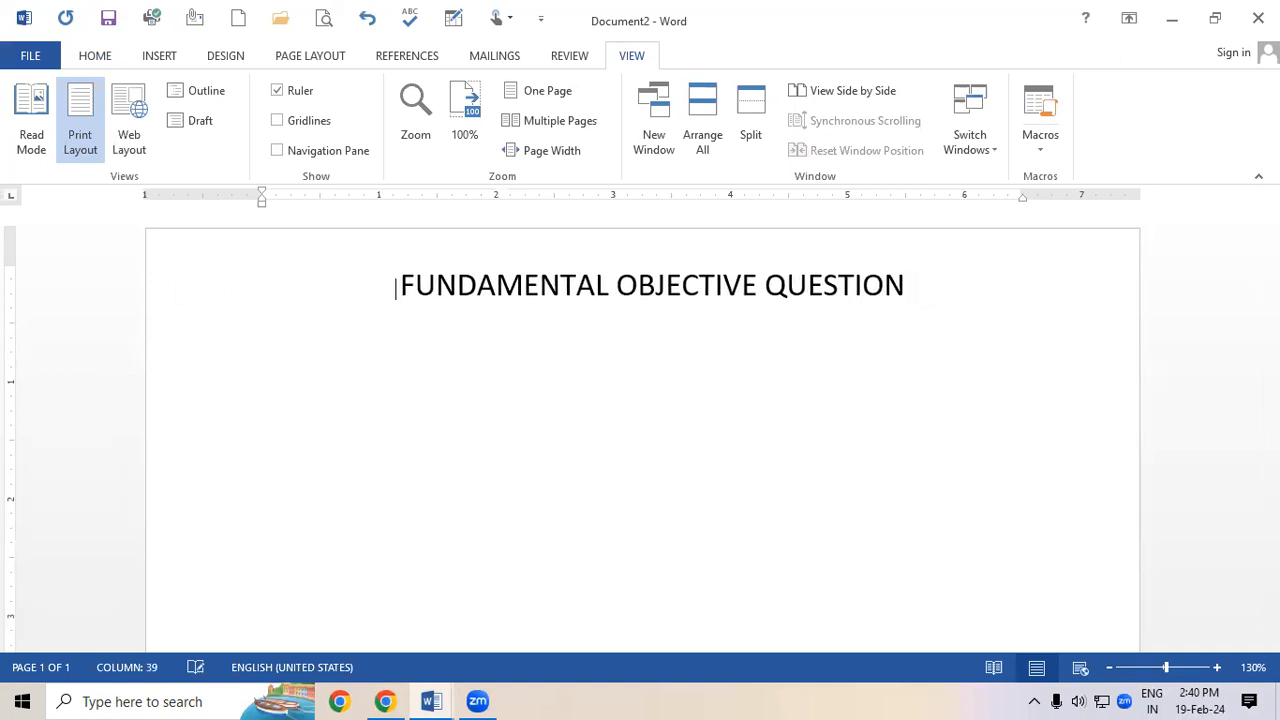
Underline and bold the heading FUNDAMENTAL OBJECTIVE QUESTION, and start a new line below it
drag(400, 284, 860, 272)
key(ctrl+u)
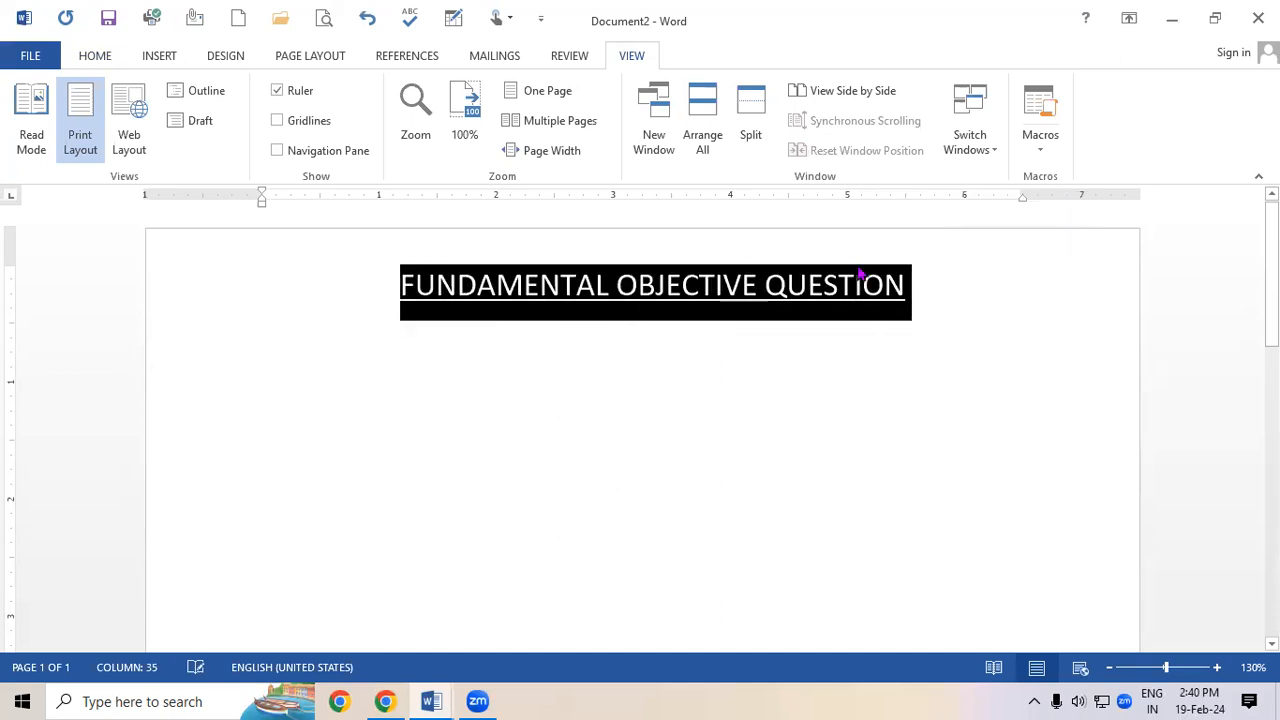
key(ctrl+b)
click(360, 431)
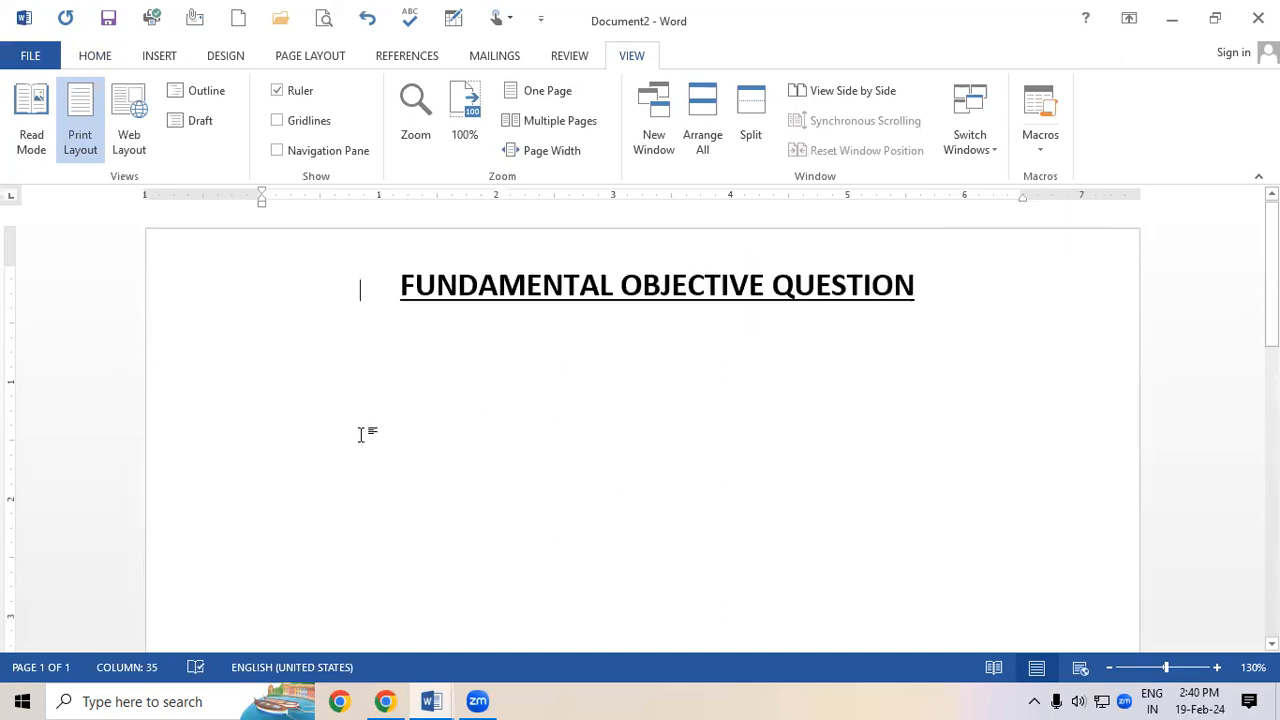
key(Return)
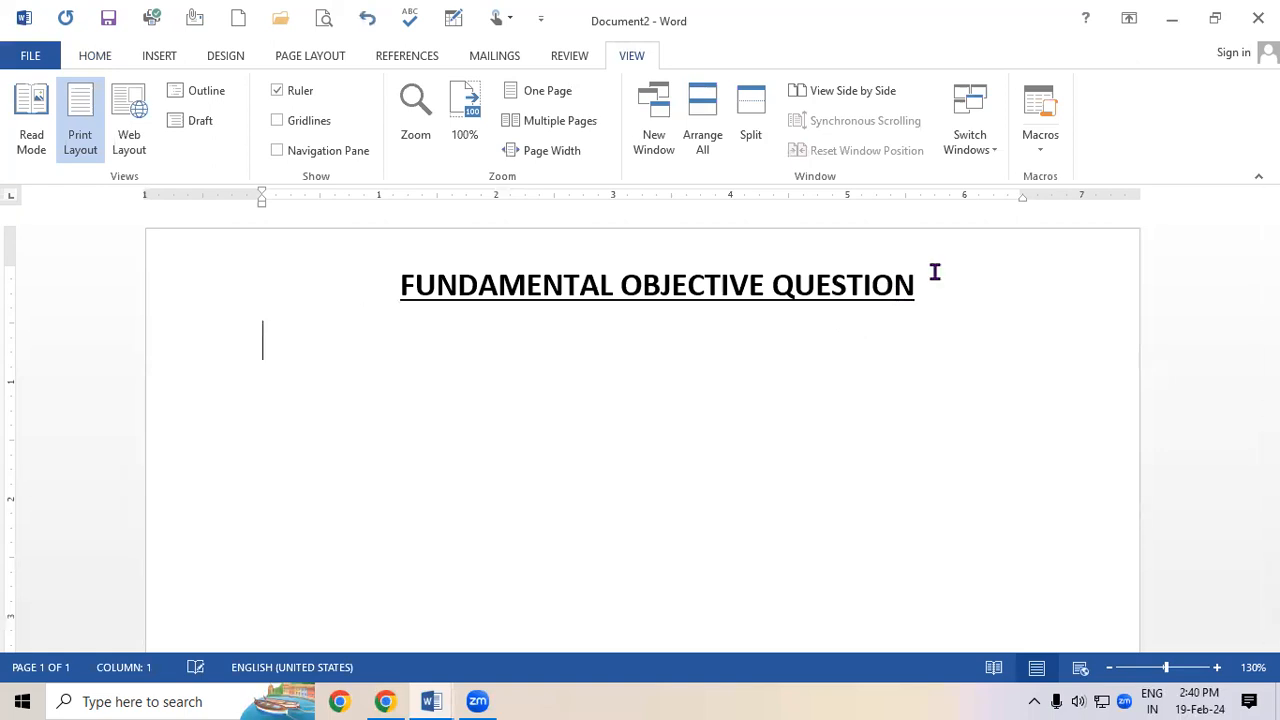
Apply the multilevel list format 1., a., i. to the empty line below the heading
click(95, 56)
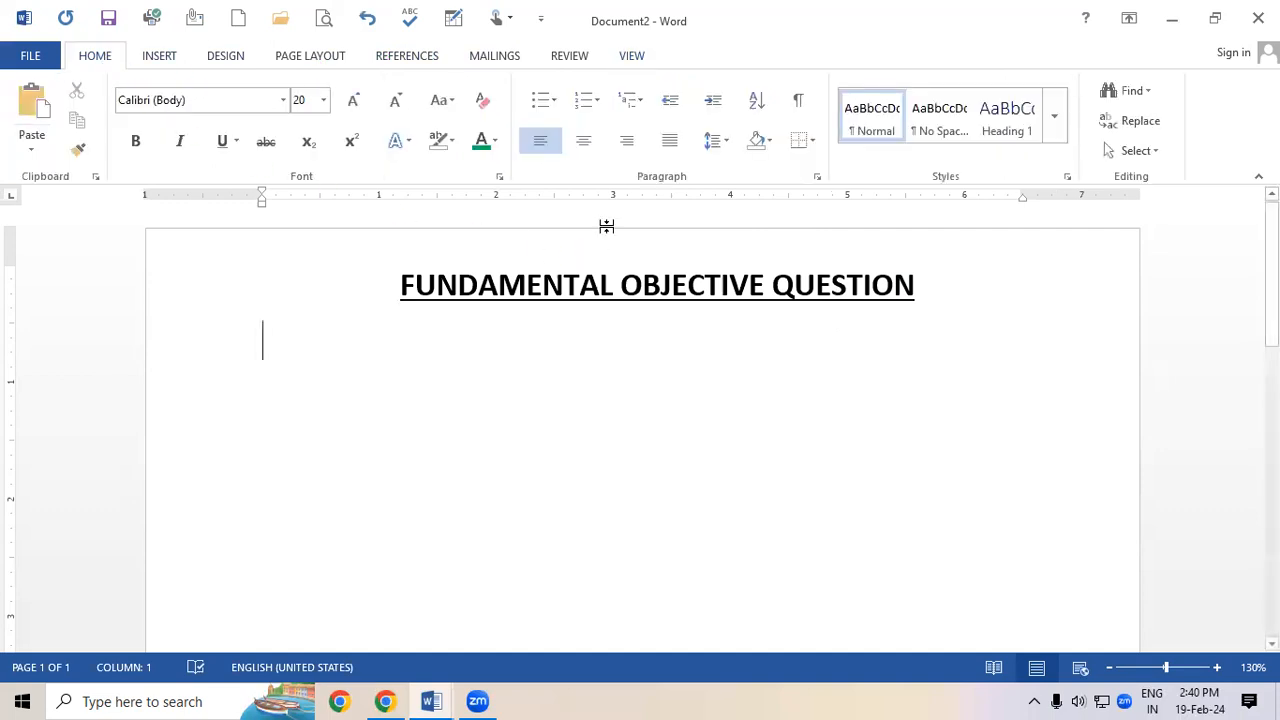
click(641, 106)
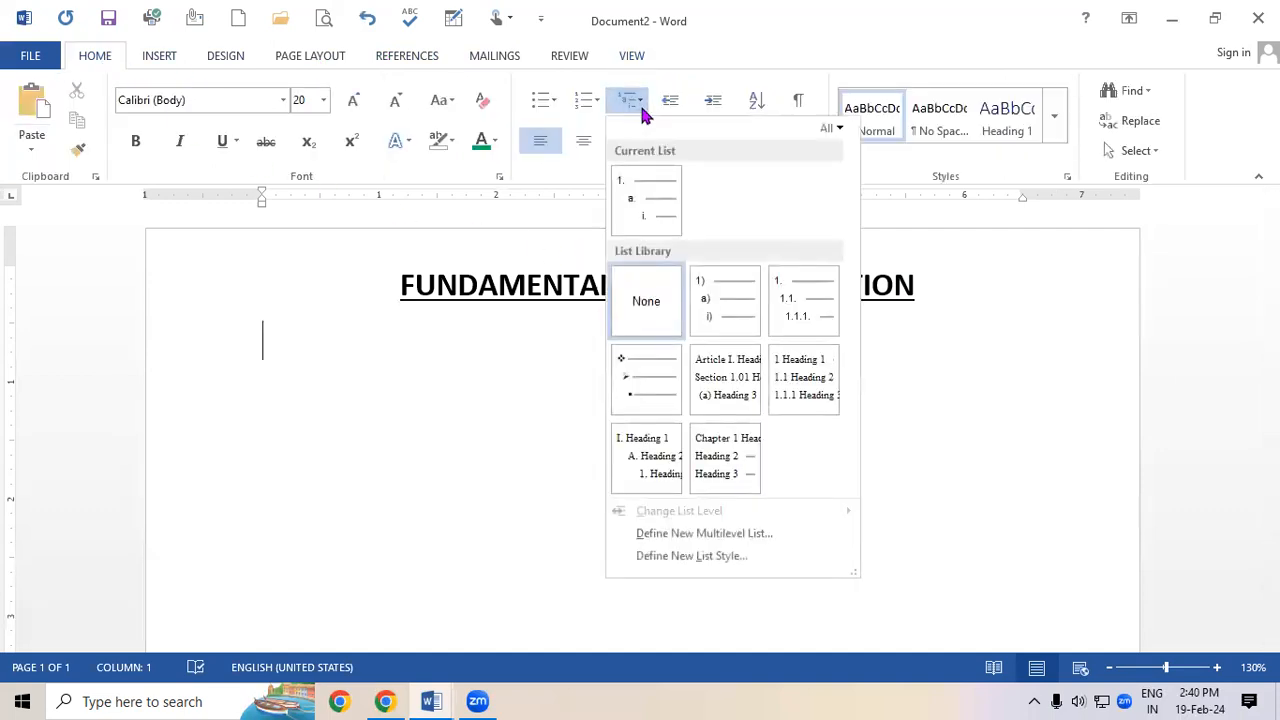
click(476, 395)
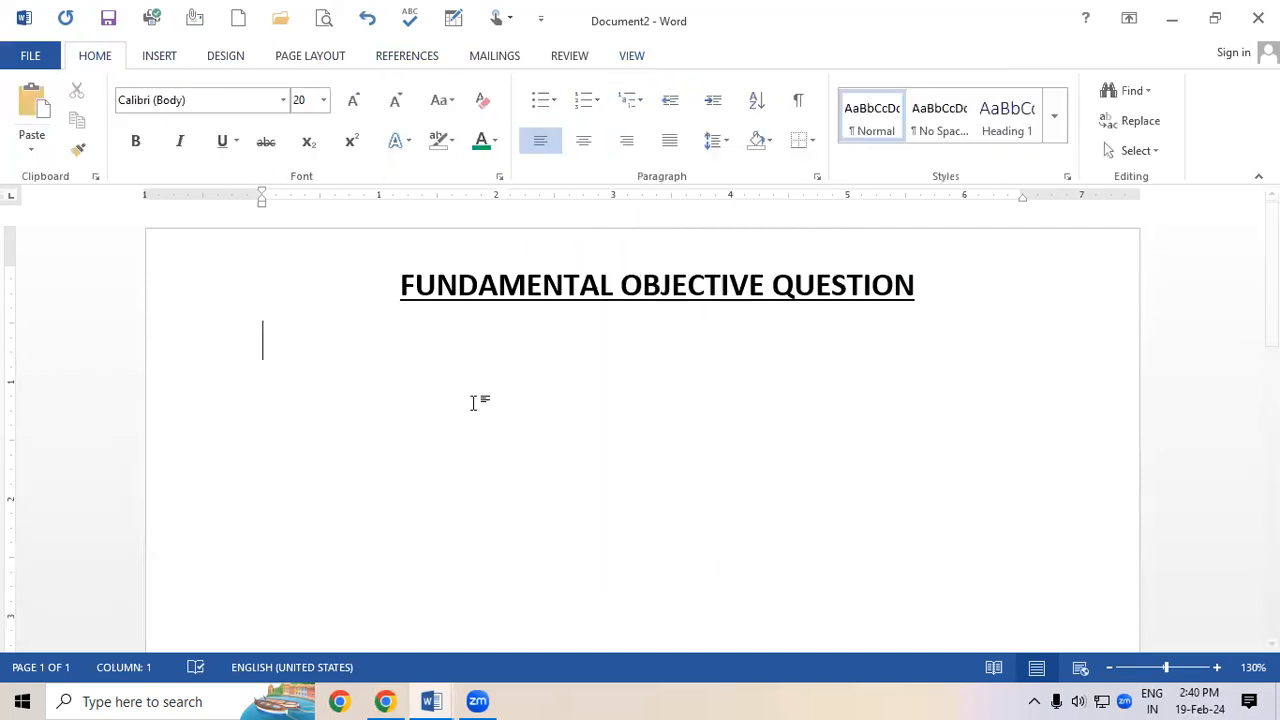
click(640, 105)
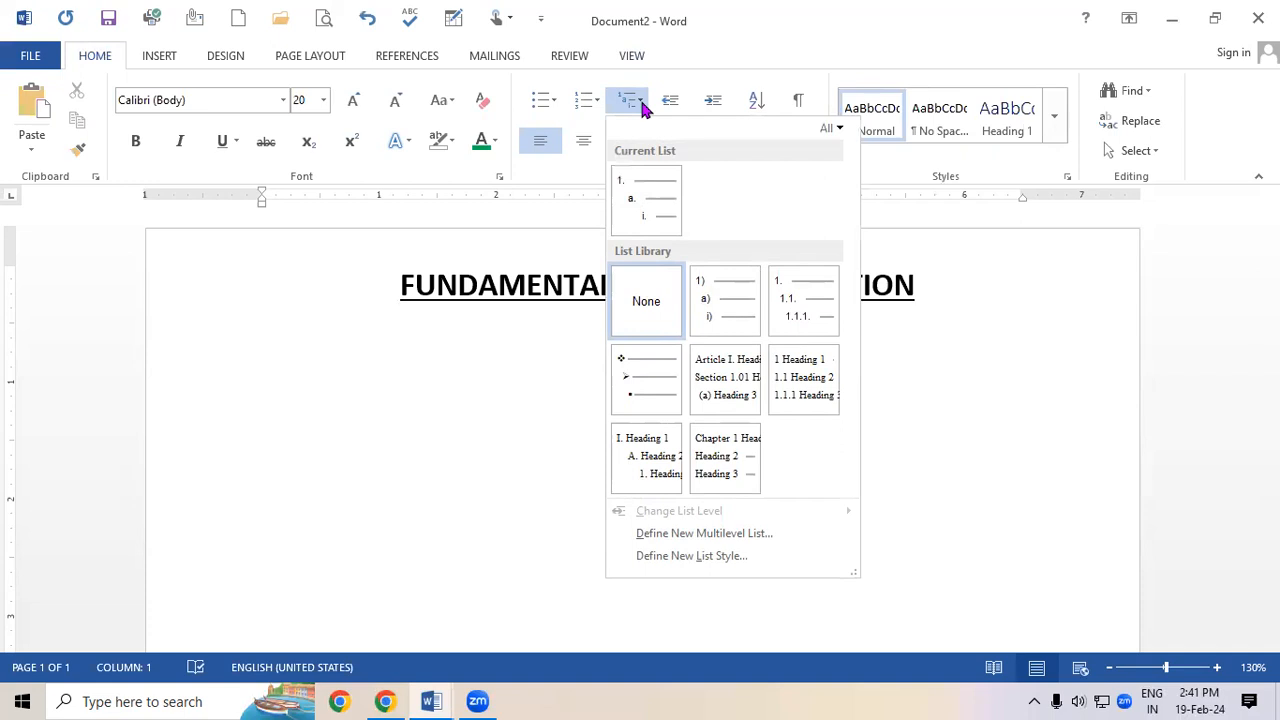
mouse_move(795, 290)
click(624, 192)
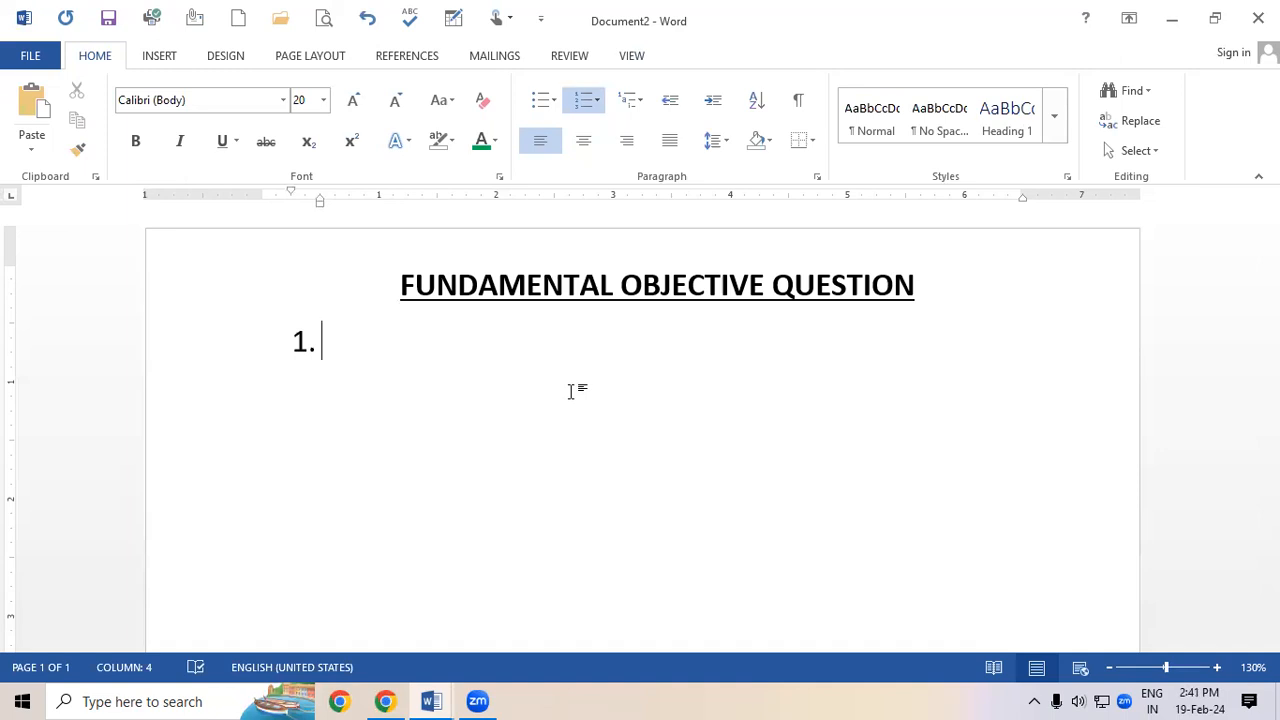
Enter HOW MANY TYPES OF MEMORY? as the first list item and start the second item
text(HOW MAN)
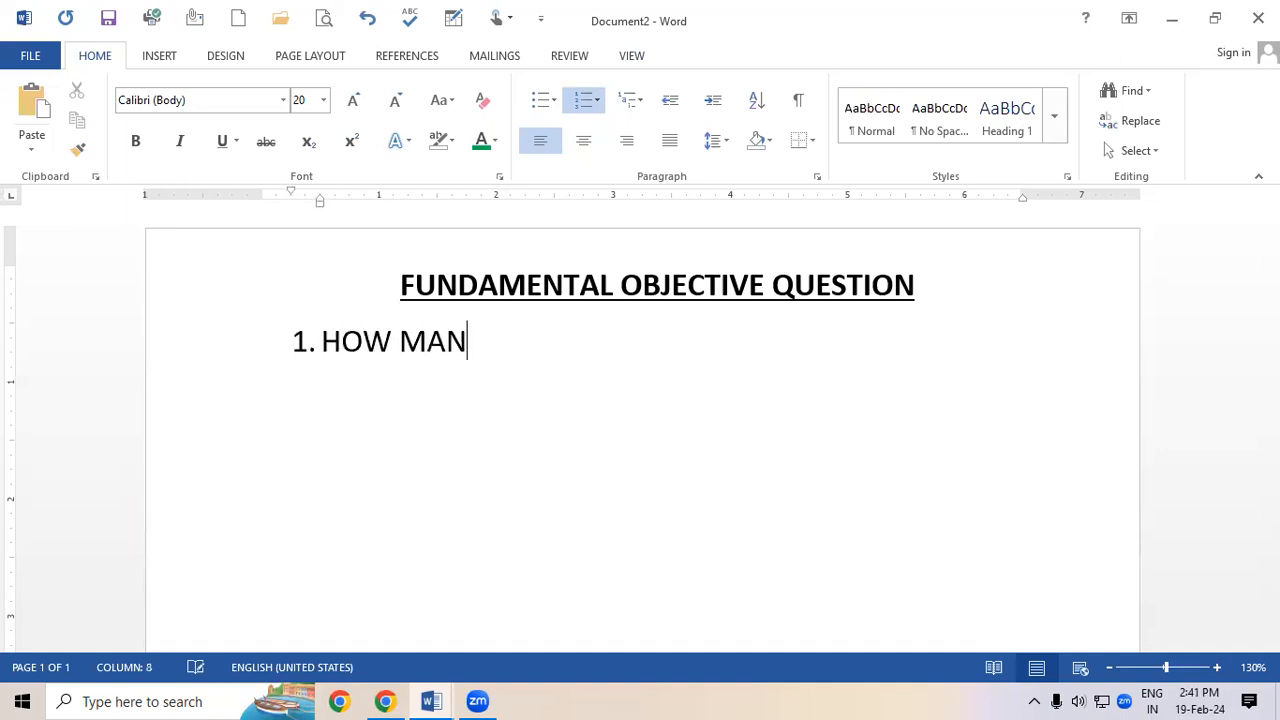
text(Y TYPES O)
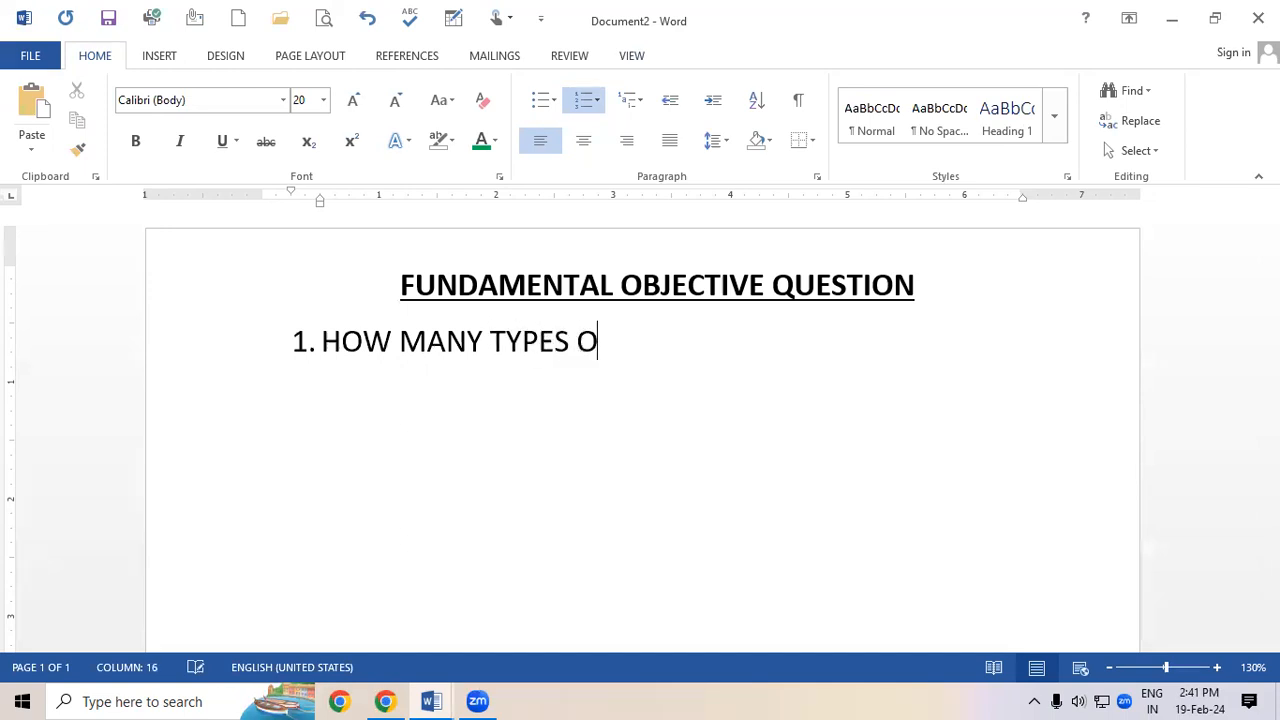
text(F MEMOR)
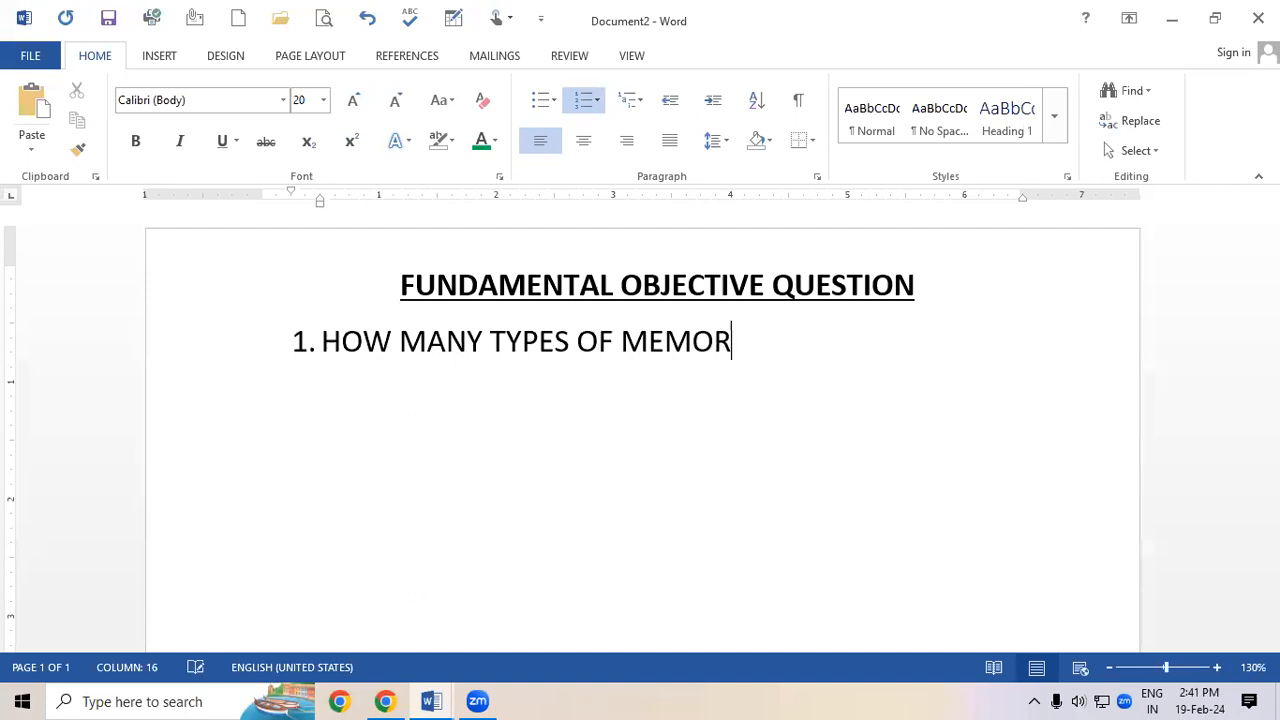
text(Y?)
key(Return)
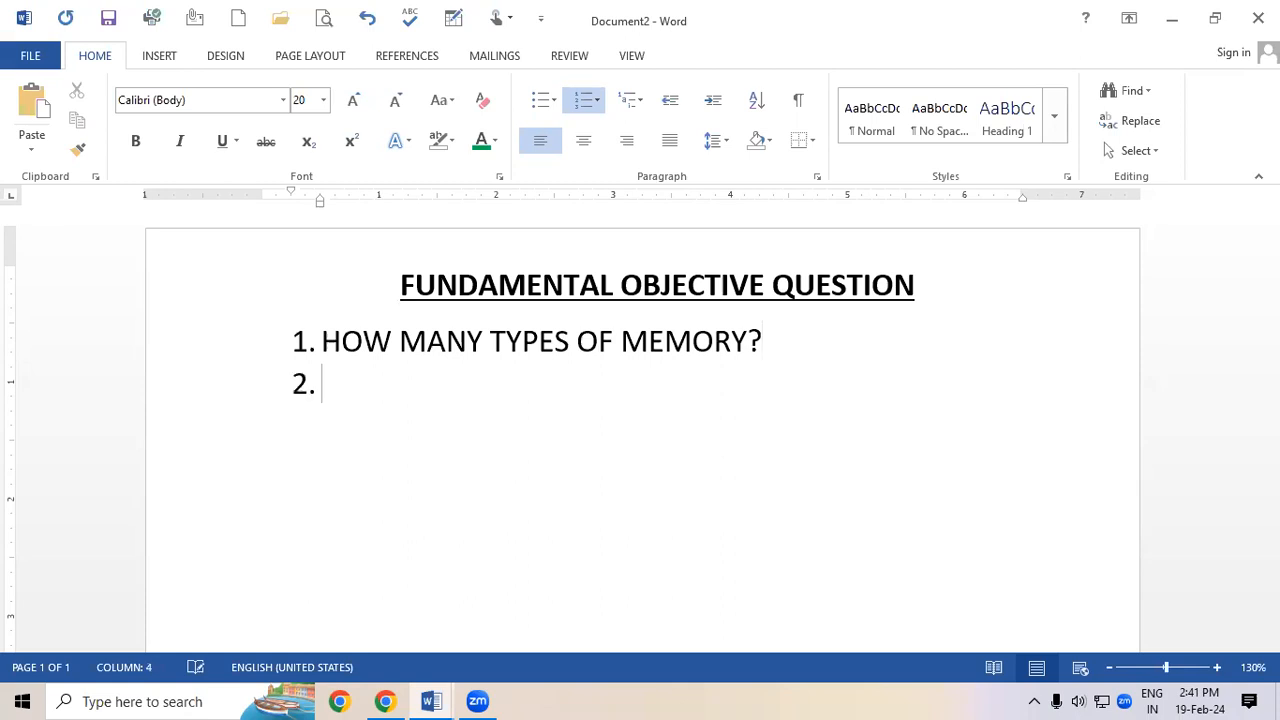
Enter HOW MANY TYPES OF FUNCTION KEY IN KEYBOARD? as the second list item and start the third item
text(HOW MANY )
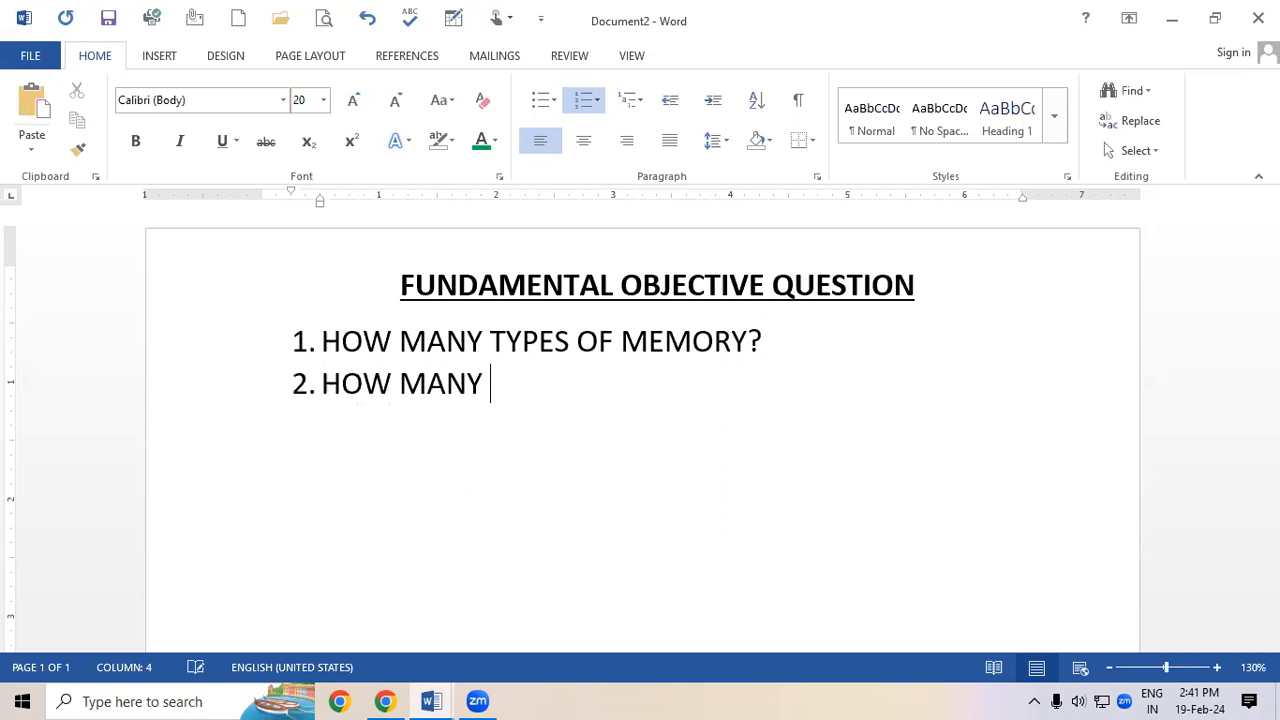
text(TYPES OF )
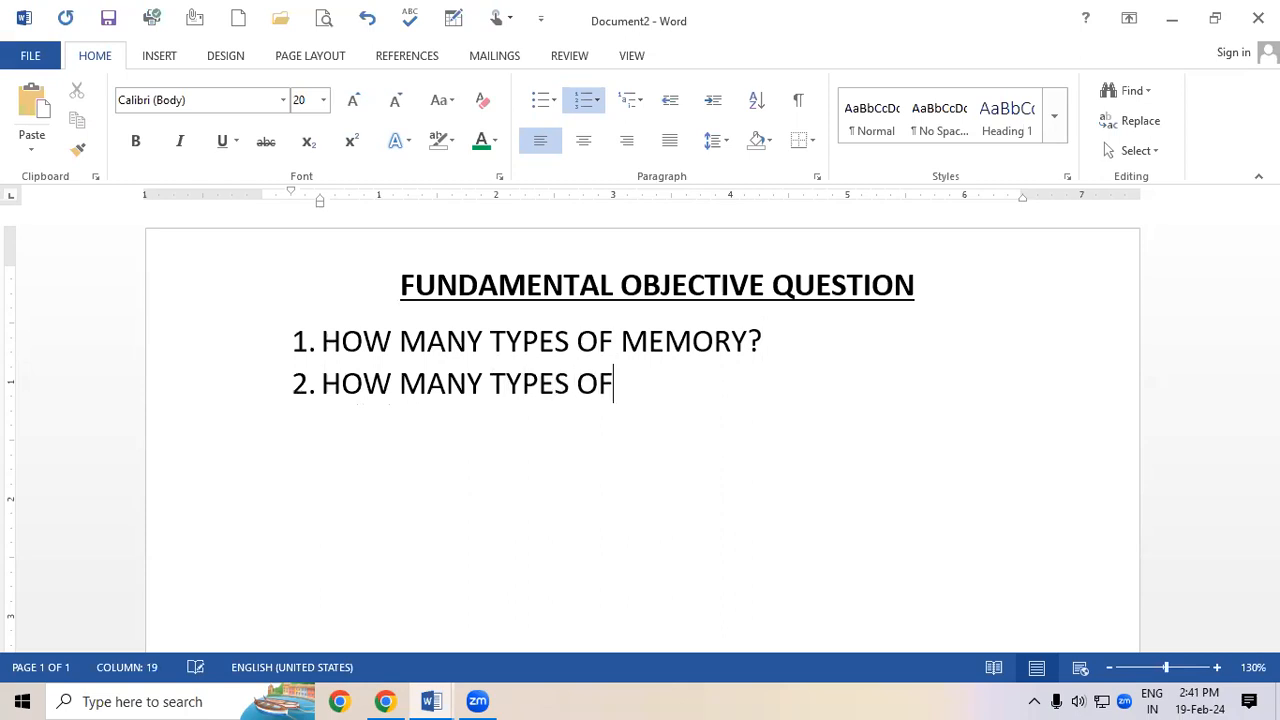
text(FUNCTION)
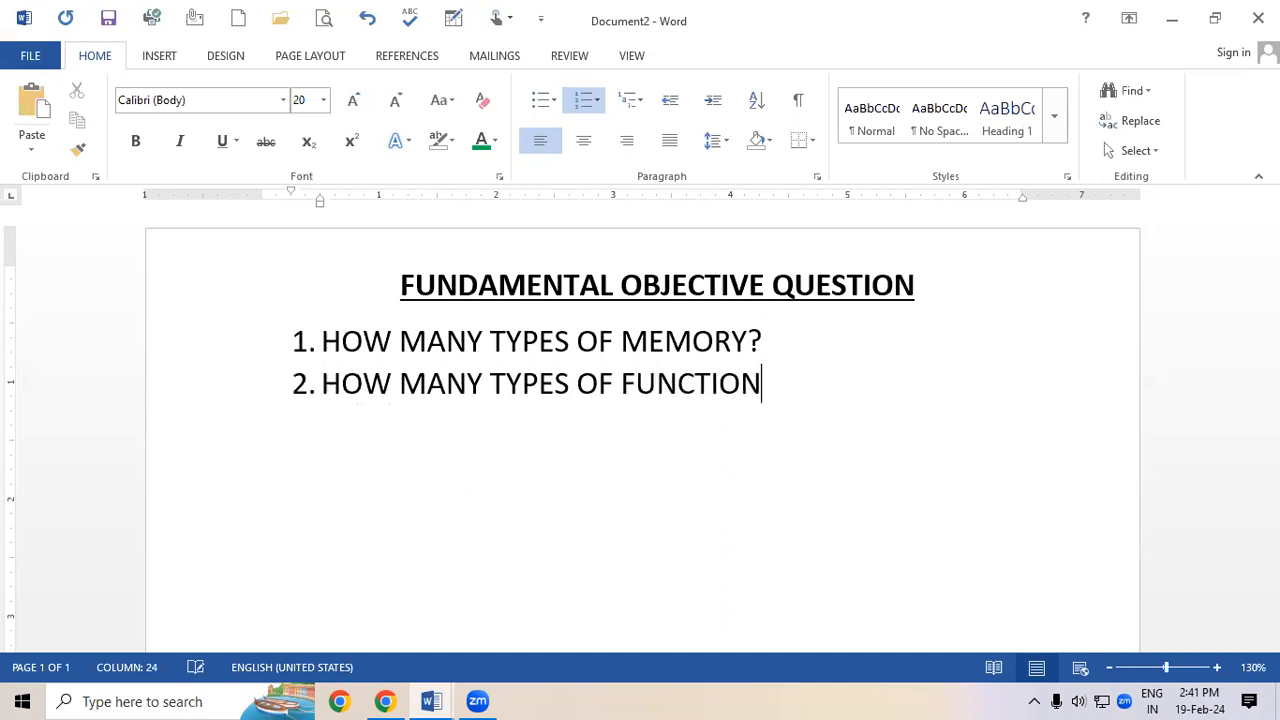
text( KEY I)
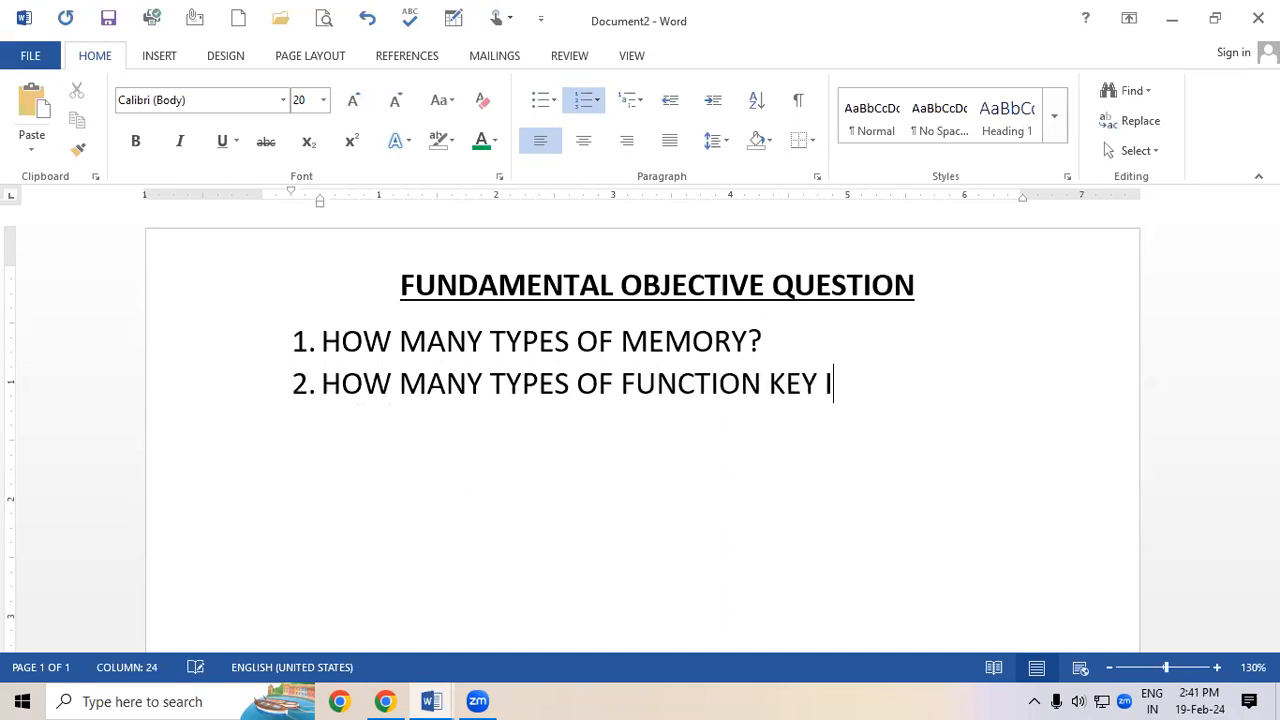
text(N KEYB)
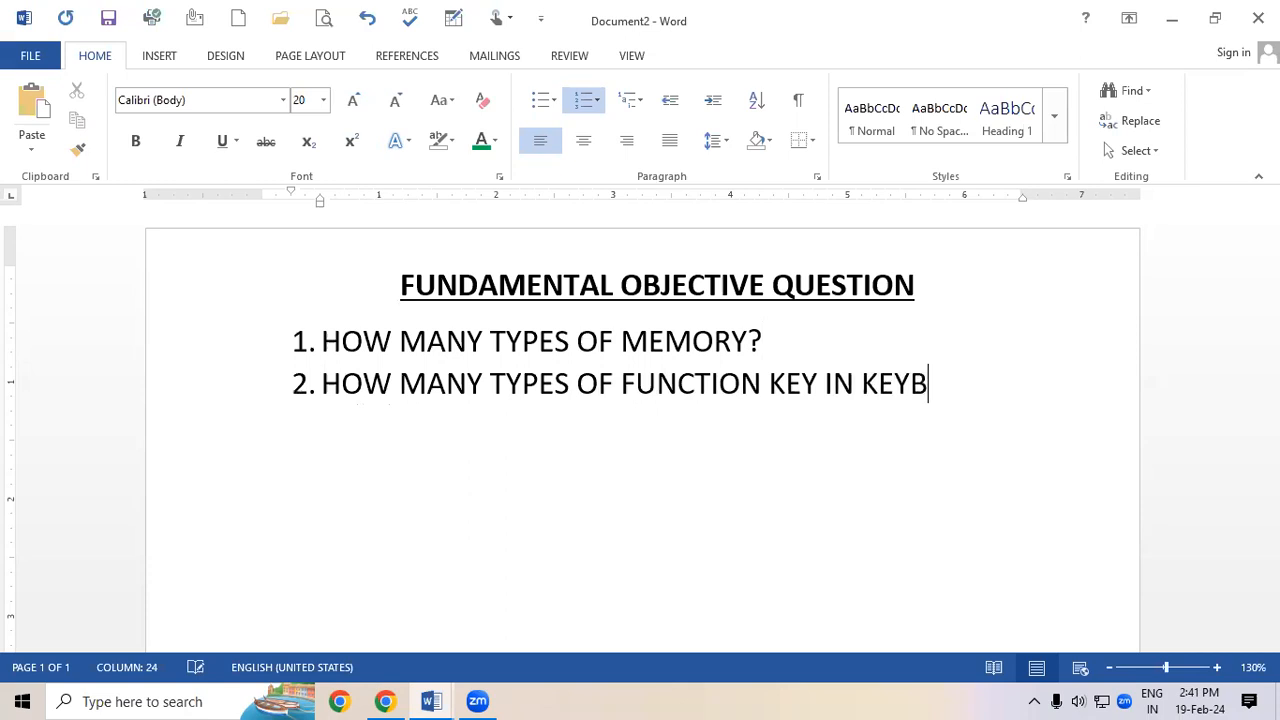
text(OARD?)
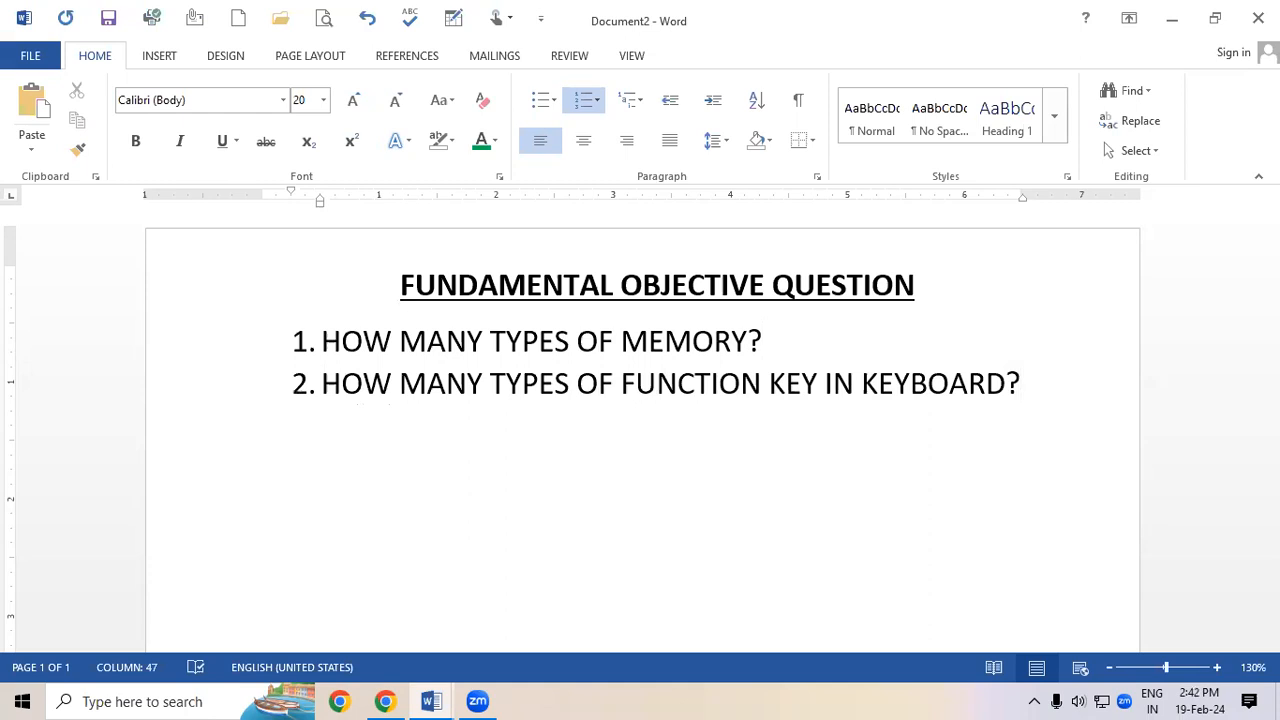
key(Return)
Enter HOW MANY TYPES OF COMPUTER as the third list item and start the fourth item
text(HOW)
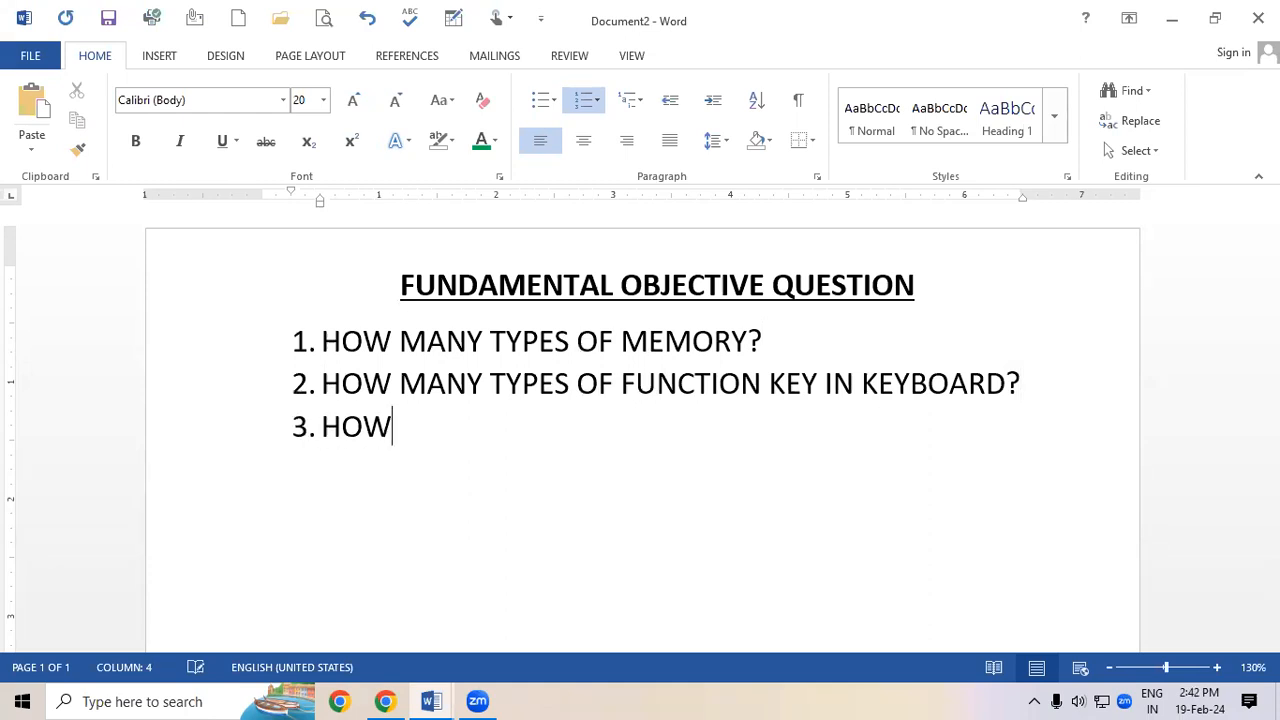
text( MANY T)
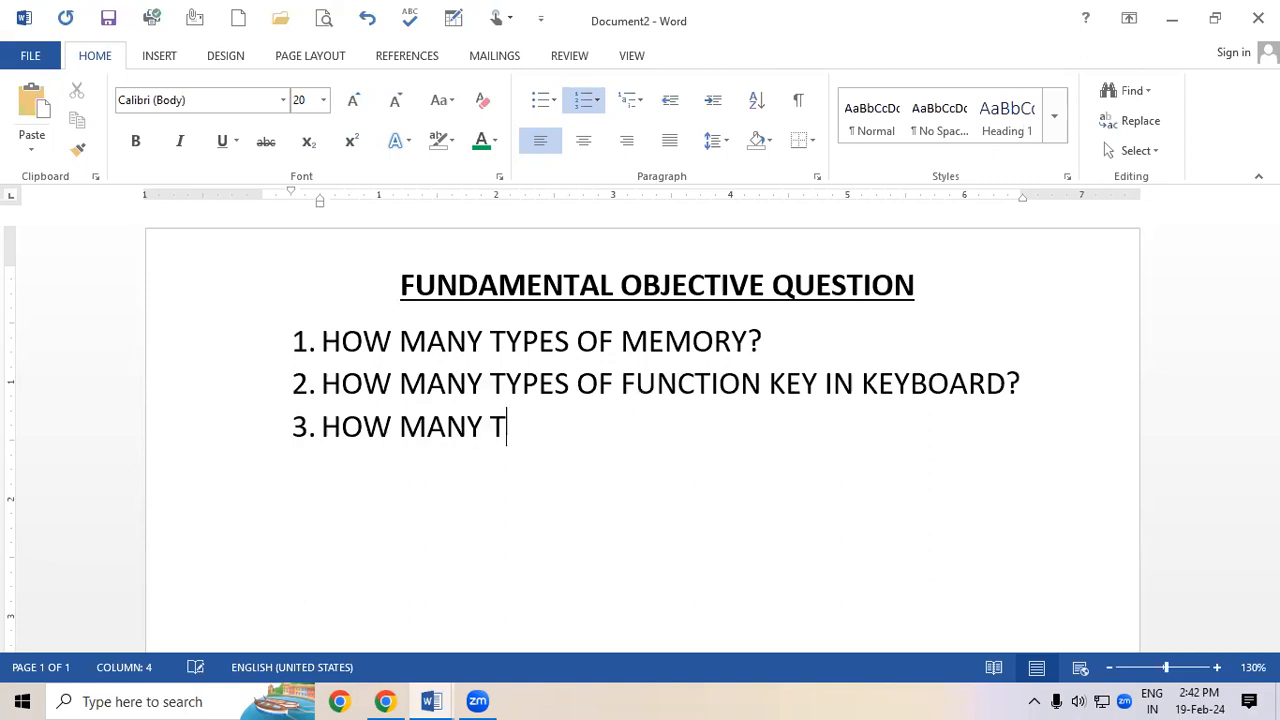
text(YPES )
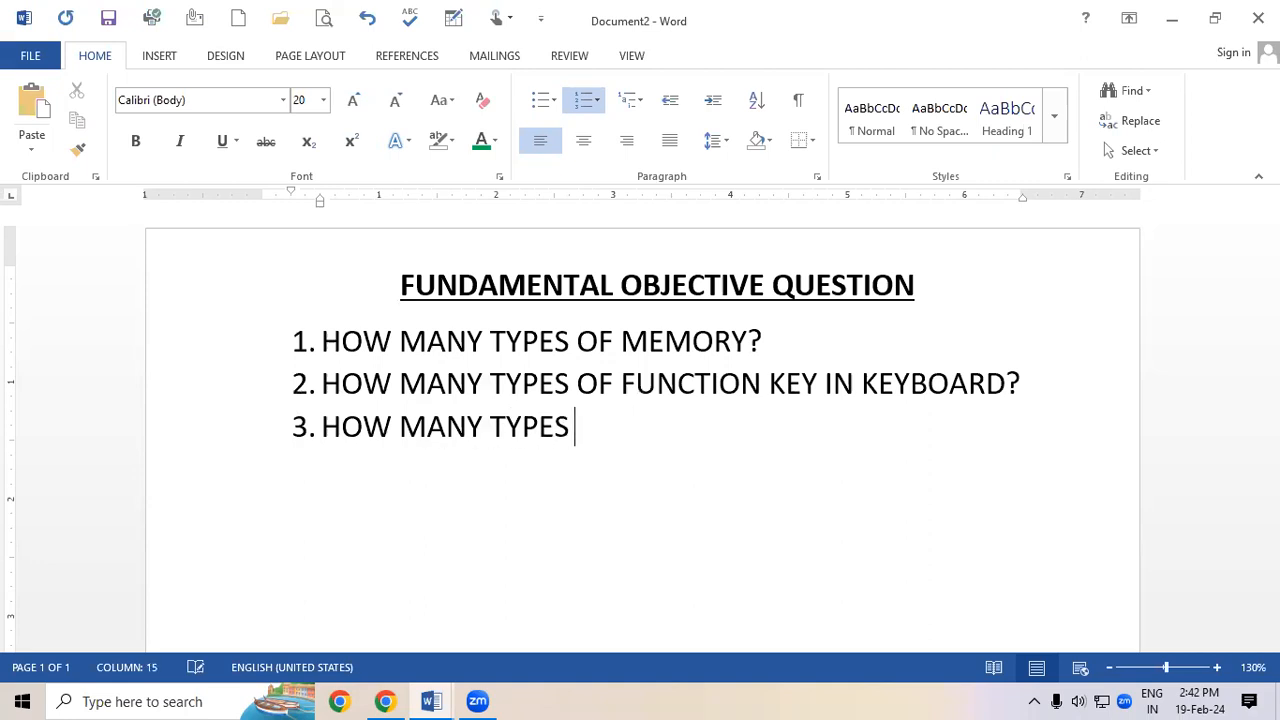
text(OF COMPUTER)
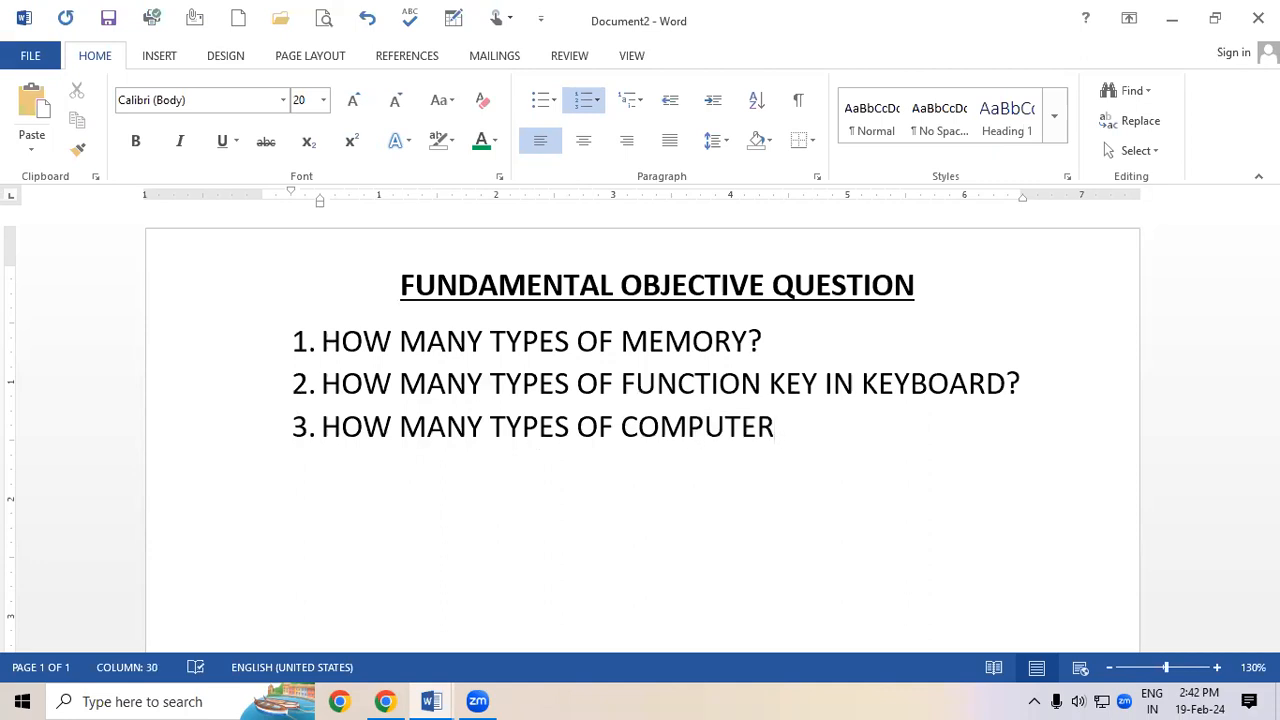
key(Return)
Enter HOW MANY TYPES OF PRINTER? and WHAT IS FULLFORM OF RAM? as the fourth and fifth list items, and start the sixth
text(HOW MANY TYPES OF PRINTER>)
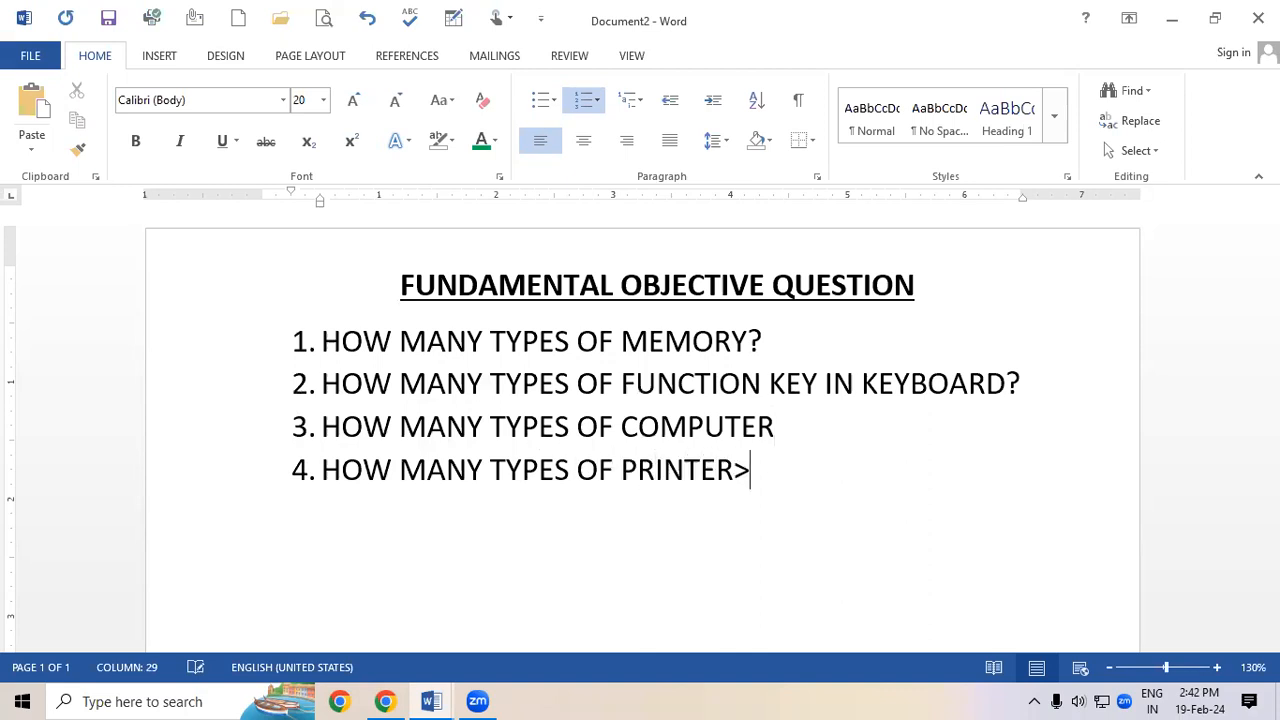
key(BackSpace)
text(?)
key(Return)
text(WHA)
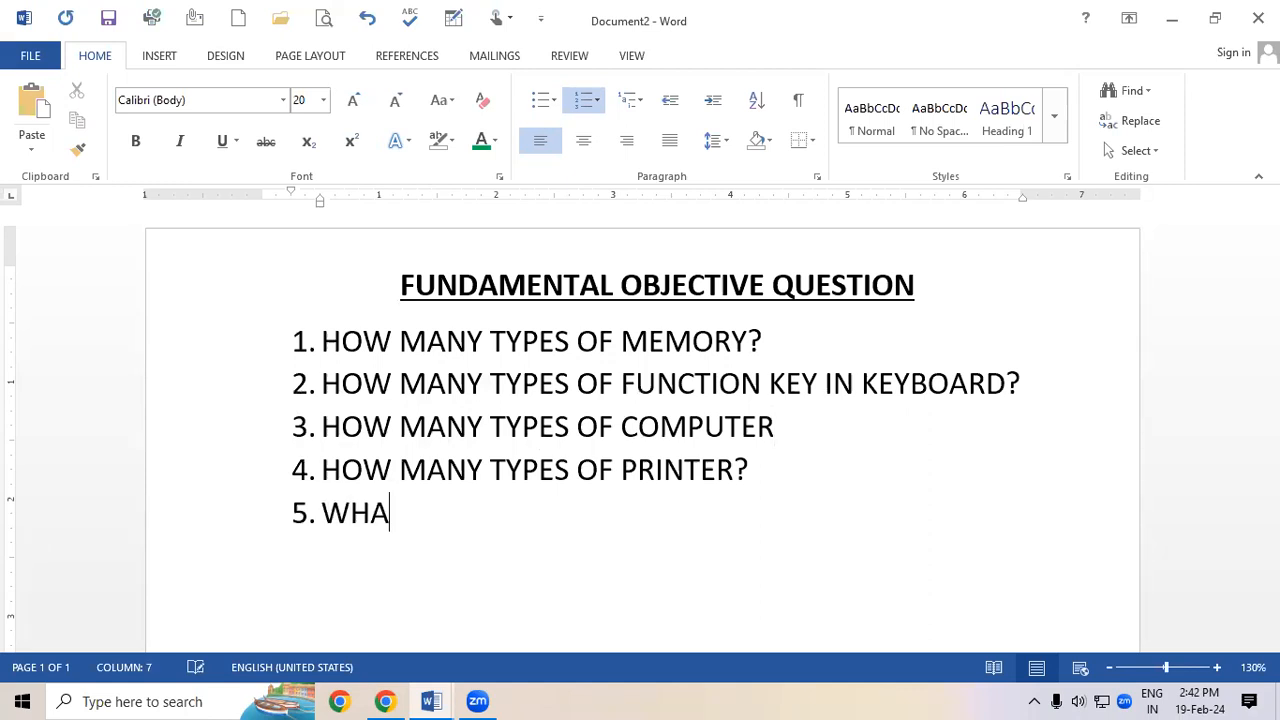
text(T IS FULLFORM OF RAM?)
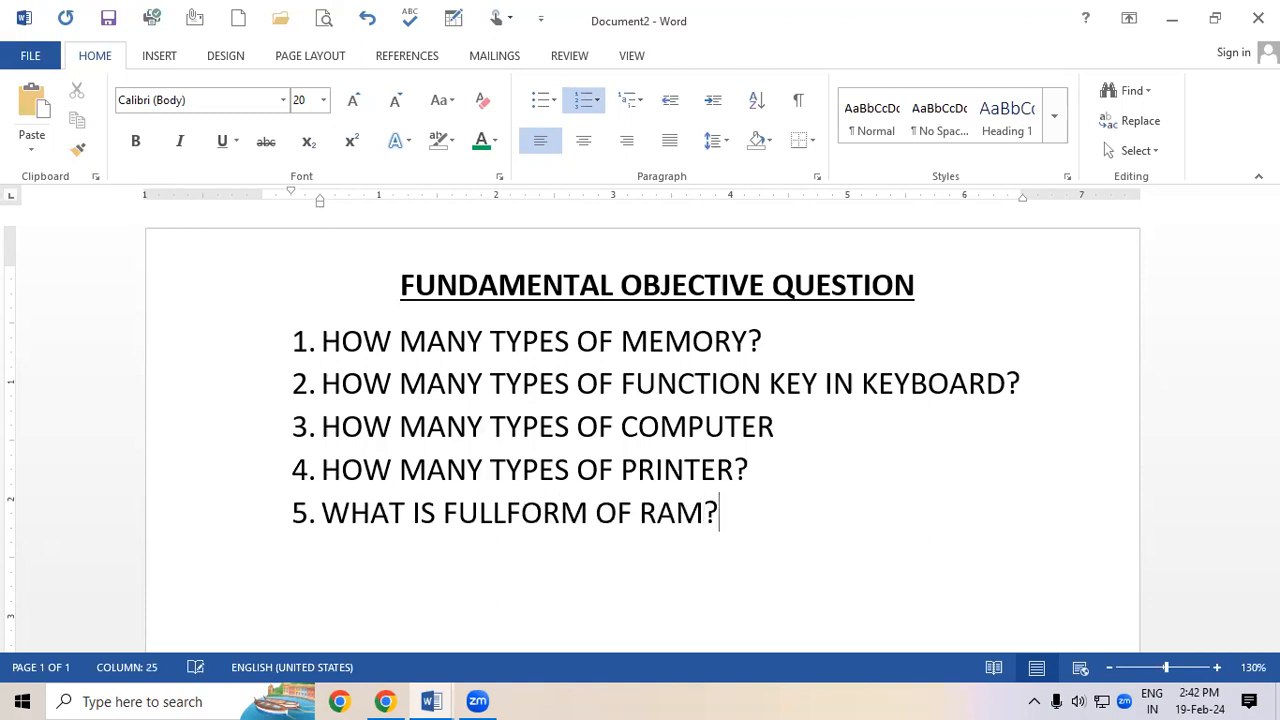
key(Return)
Enter WHAT IS FULLFORM OF PROM? as the sixth list item and start the seventh item
text(WHAT I)
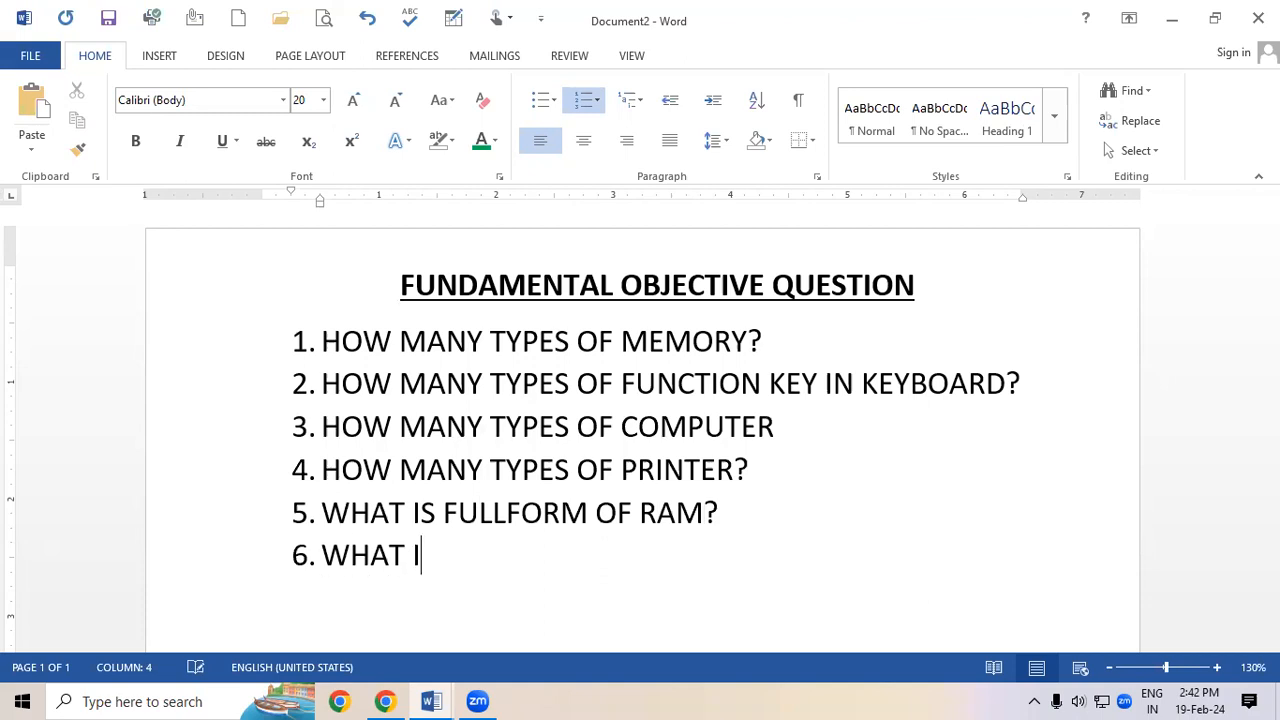
text(S FULLOF)
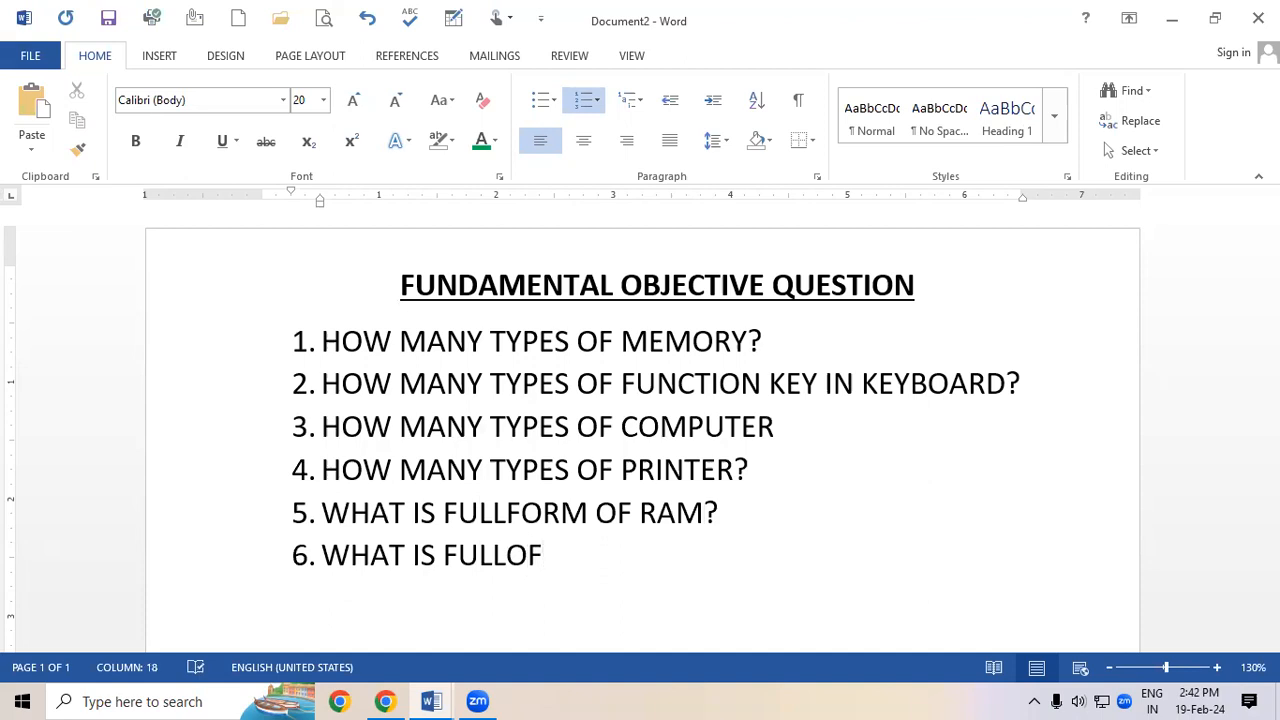
key(BackSpace)
key(BackSpace)
text(FORM OF)
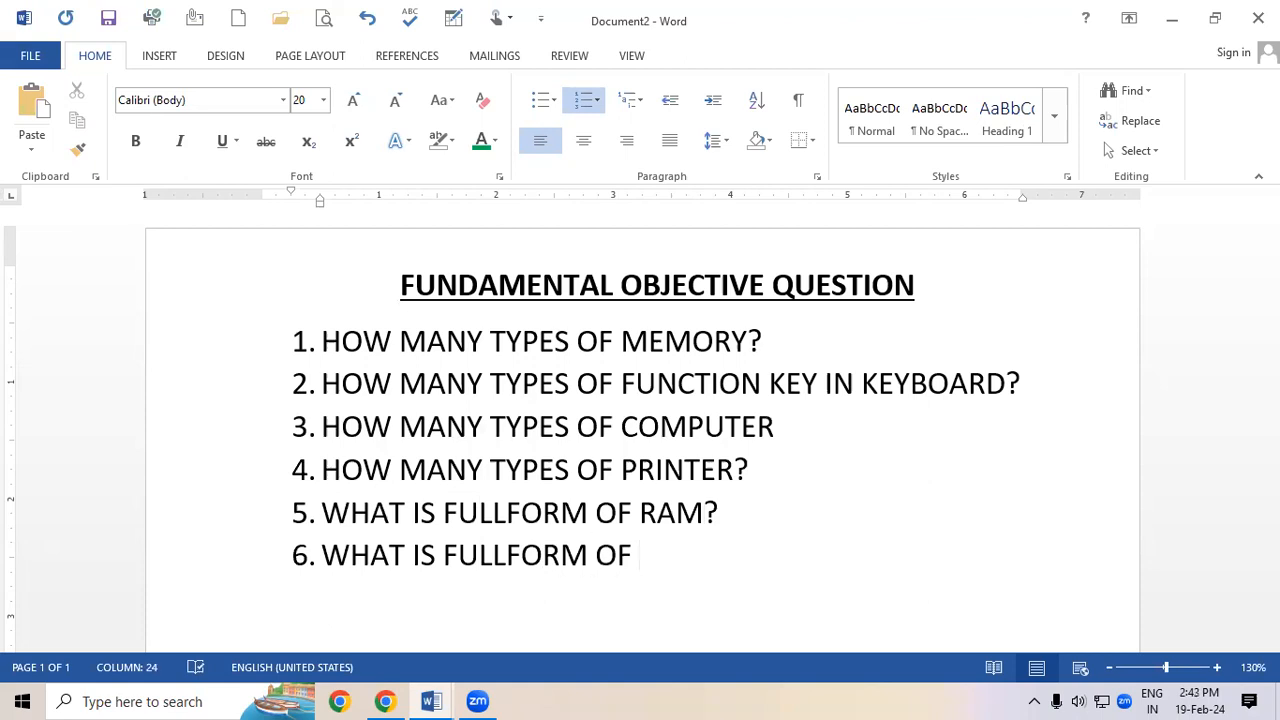
text( PROM)
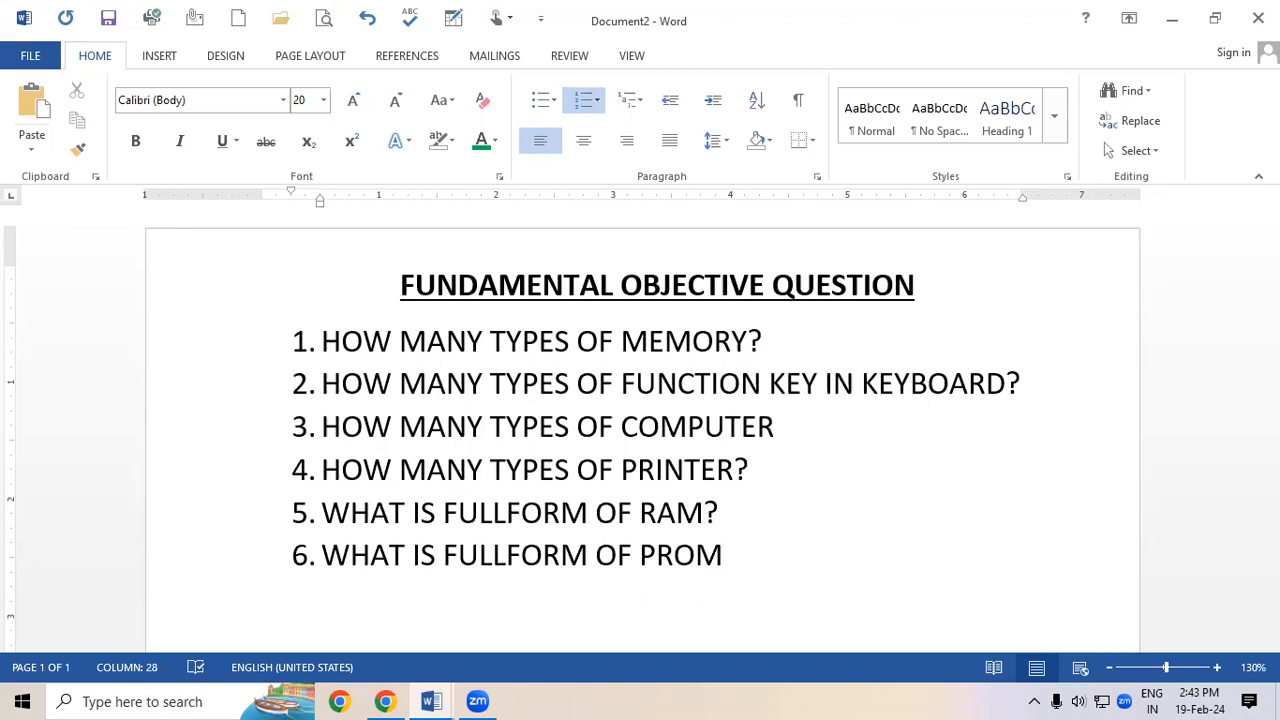
text(?)
key(Return)
key(BackSpace)
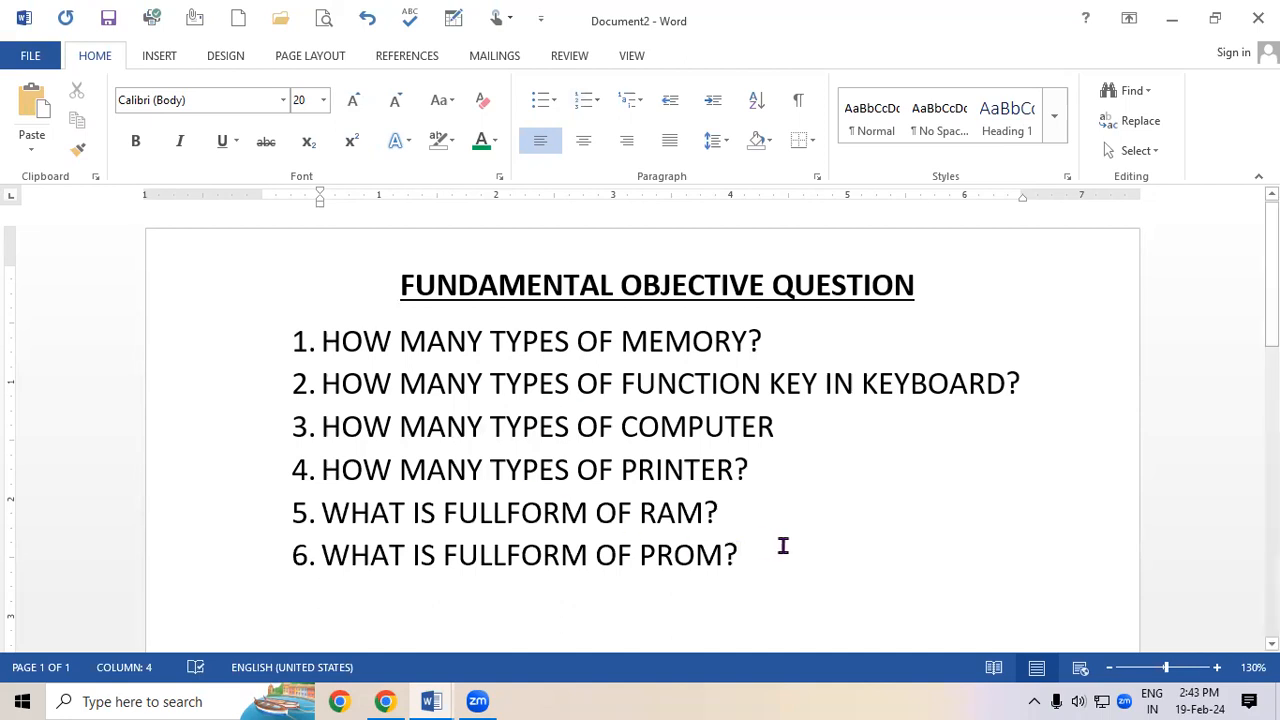
key(BackSpace)
key(Return)
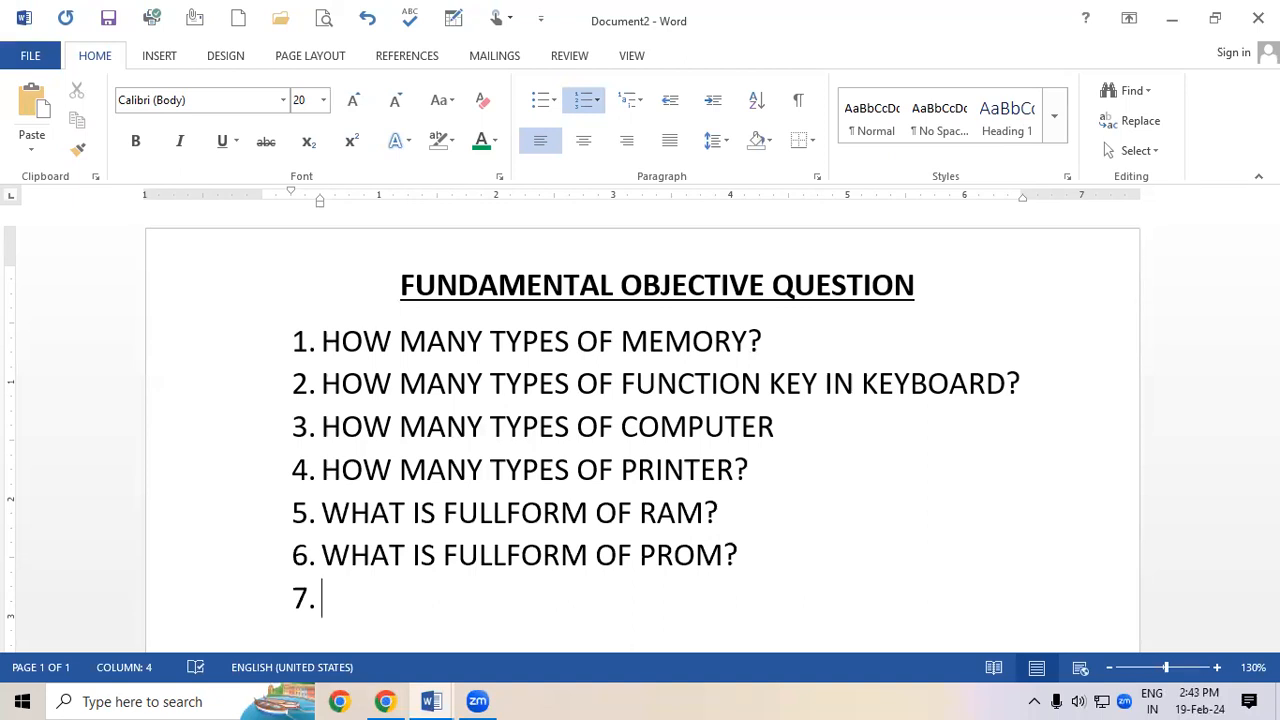
Enter HOW MANY TYPES OF RAM? and HOW MANY TYPES ROM? as the seventh and eighth list items
text(HOW MA)
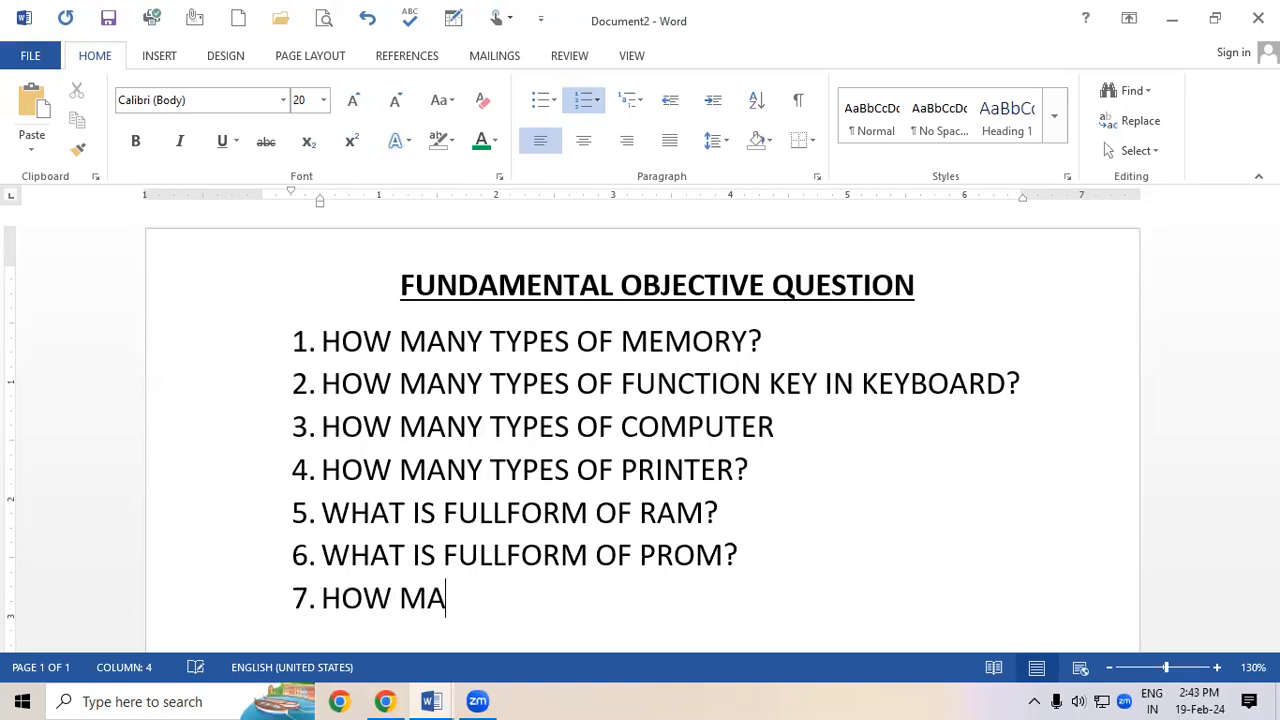
text(NY TYPES)
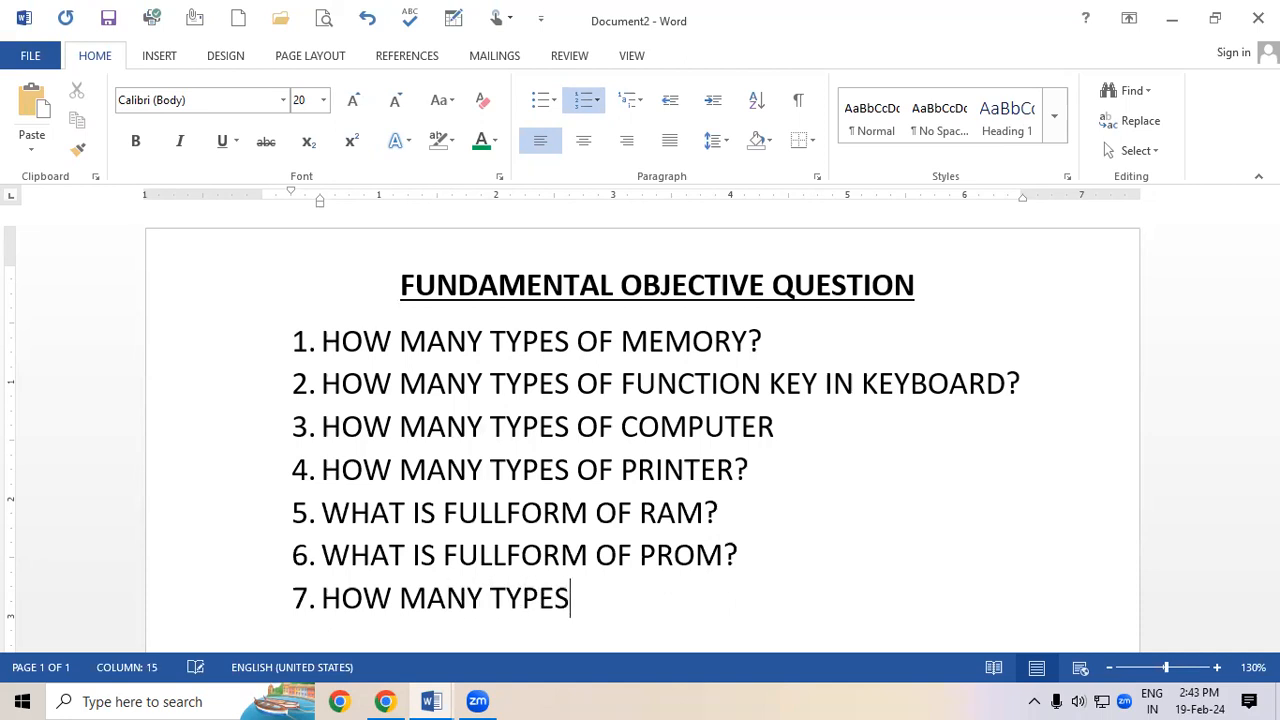
text( OF)
text(RA)
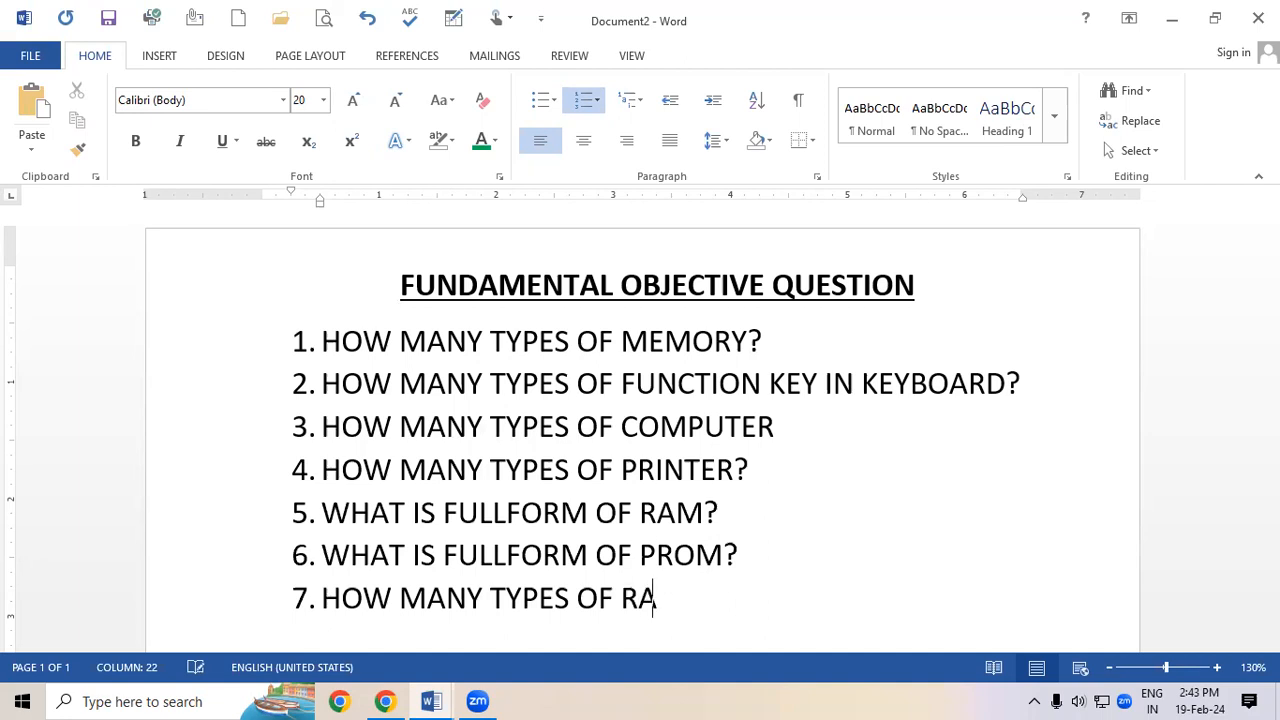
text(M?)
key(Return)
text(HOW MANY TYPES ROM?)
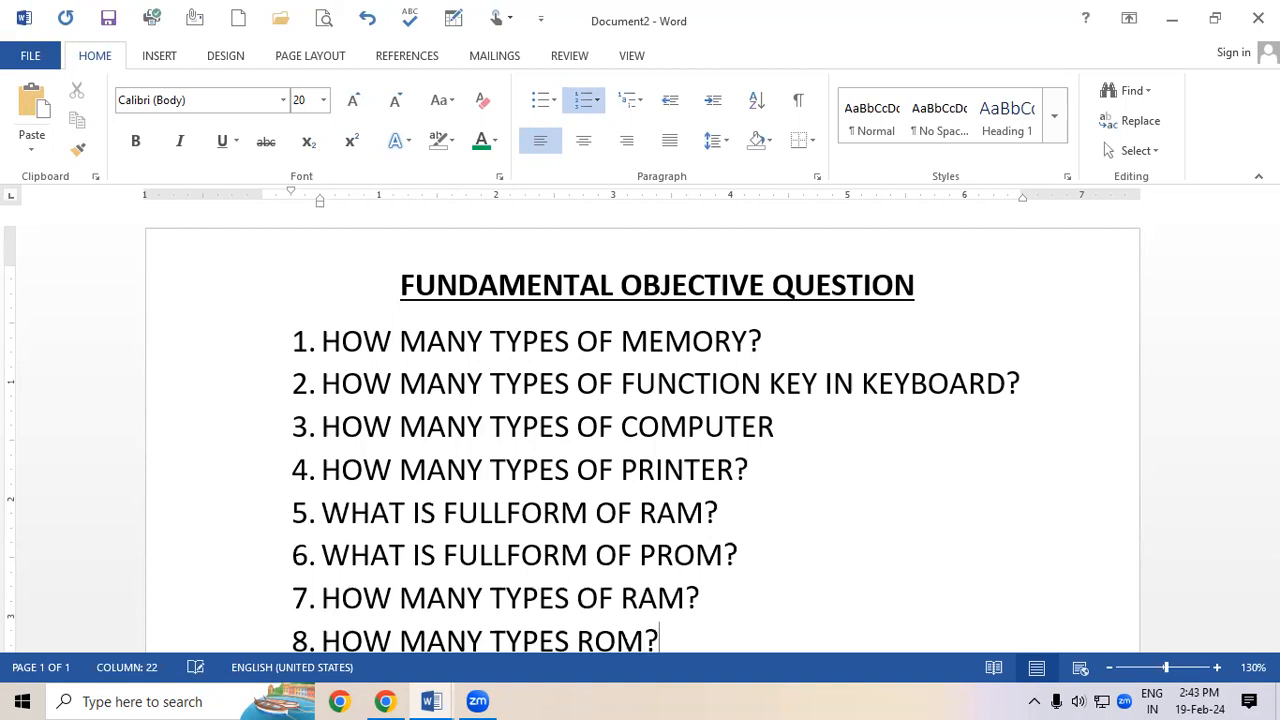
scroll(834, 577, down, 5)
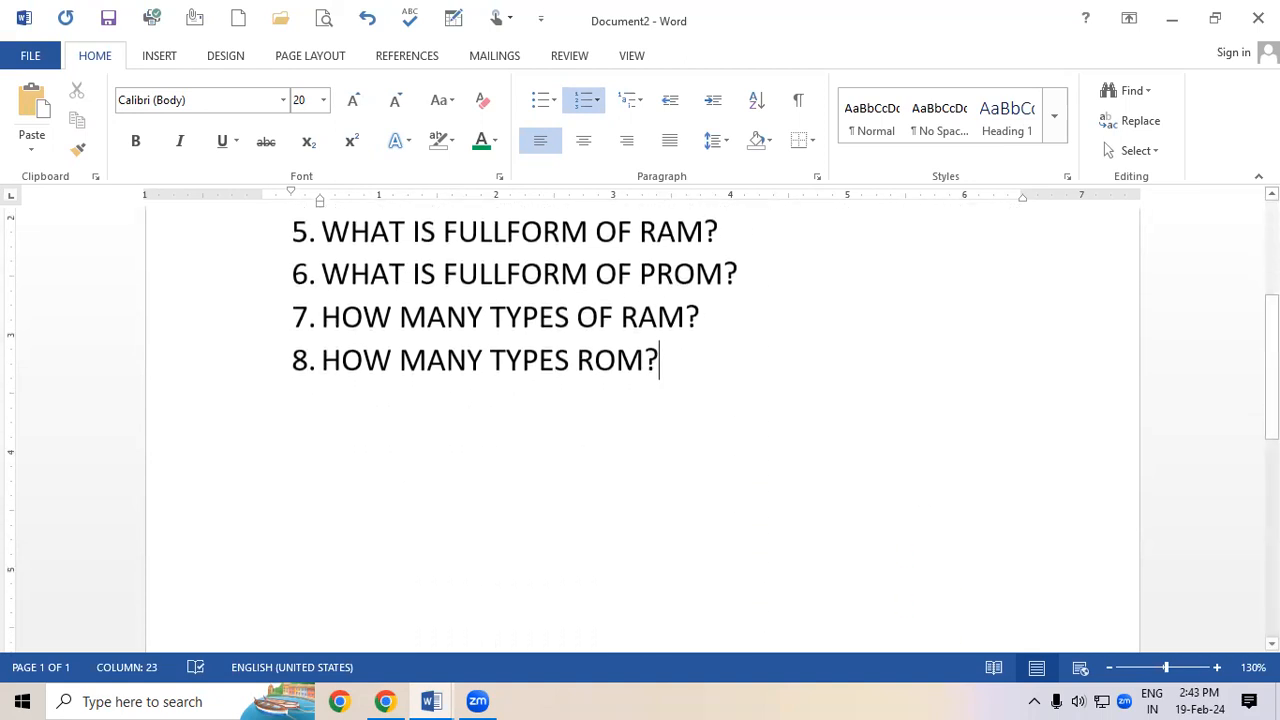
scroll(640, 420, up, 4)
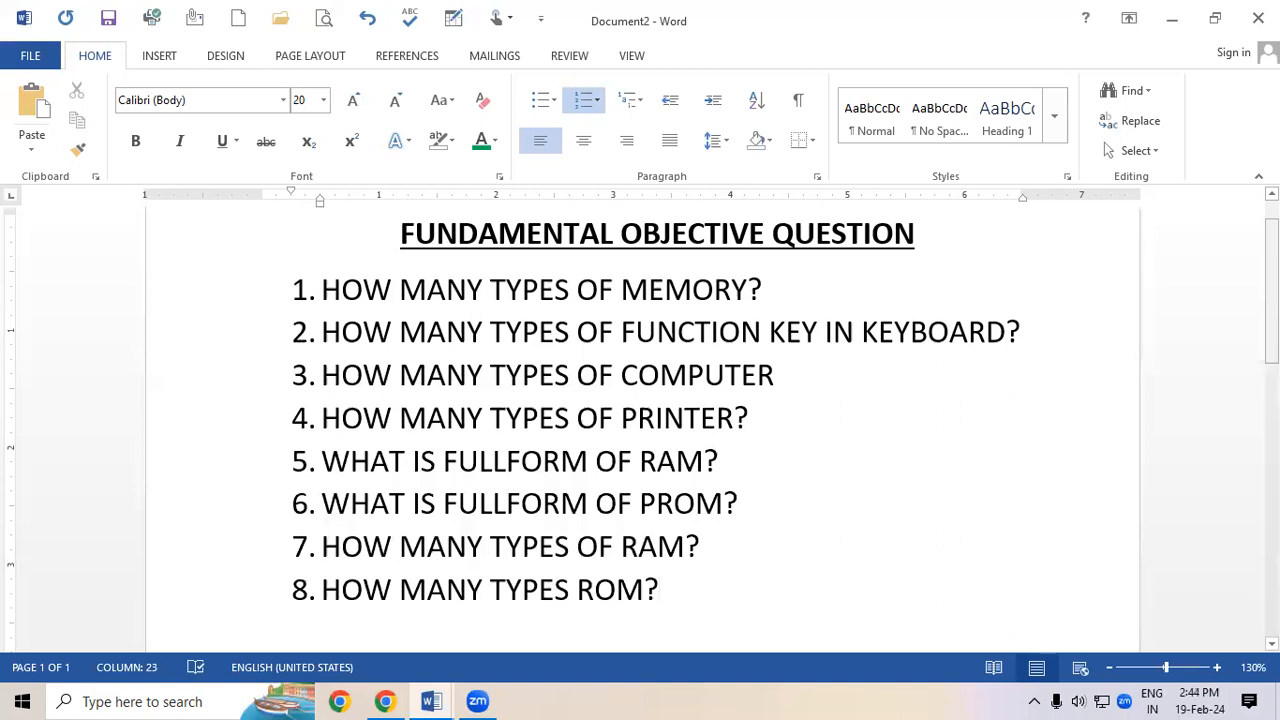
Add the answer options 1, 2, 4 and 5 as second-level items a to d below HOW MANY TYPES OF MEMORY?
click(798, 291)
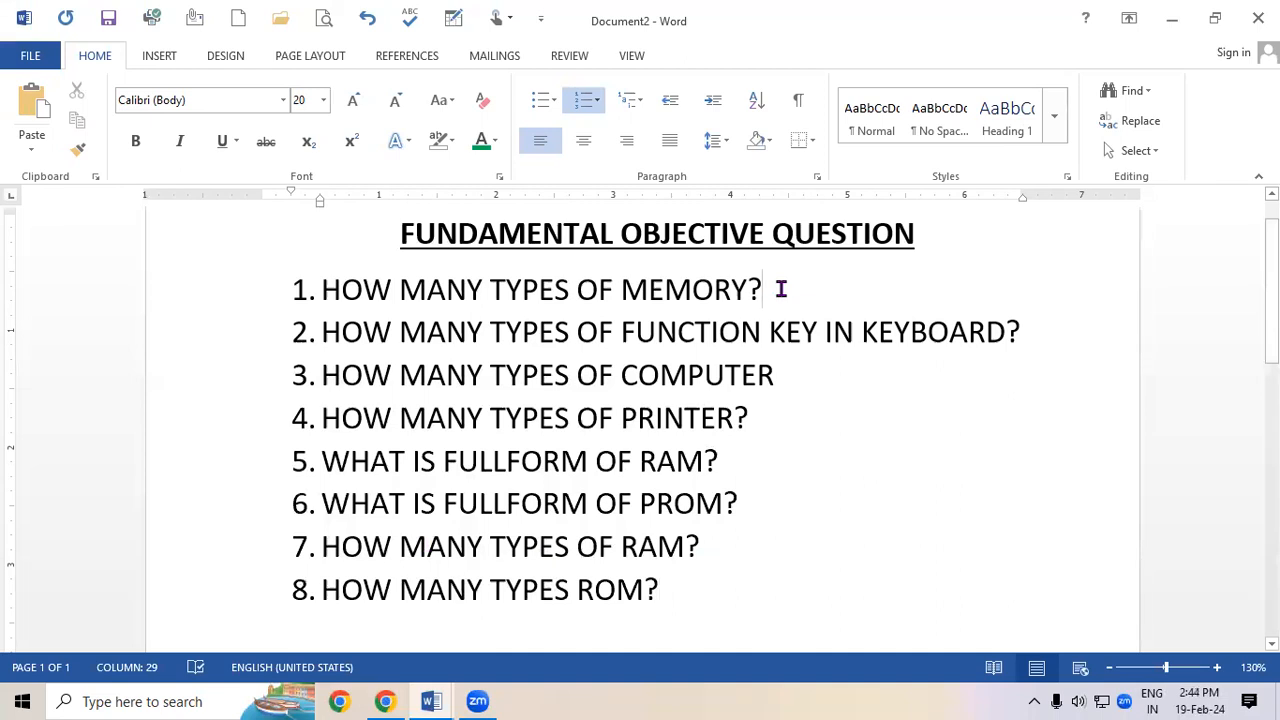
key(Return)
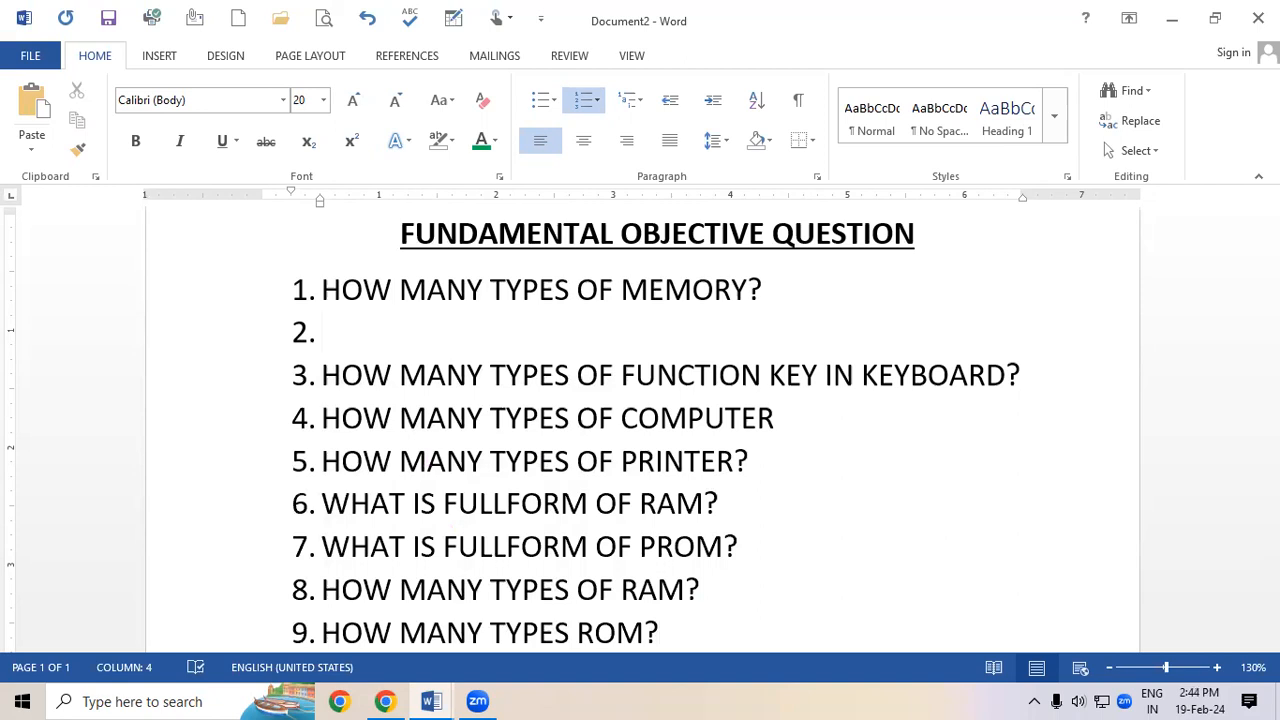
key(Tab)
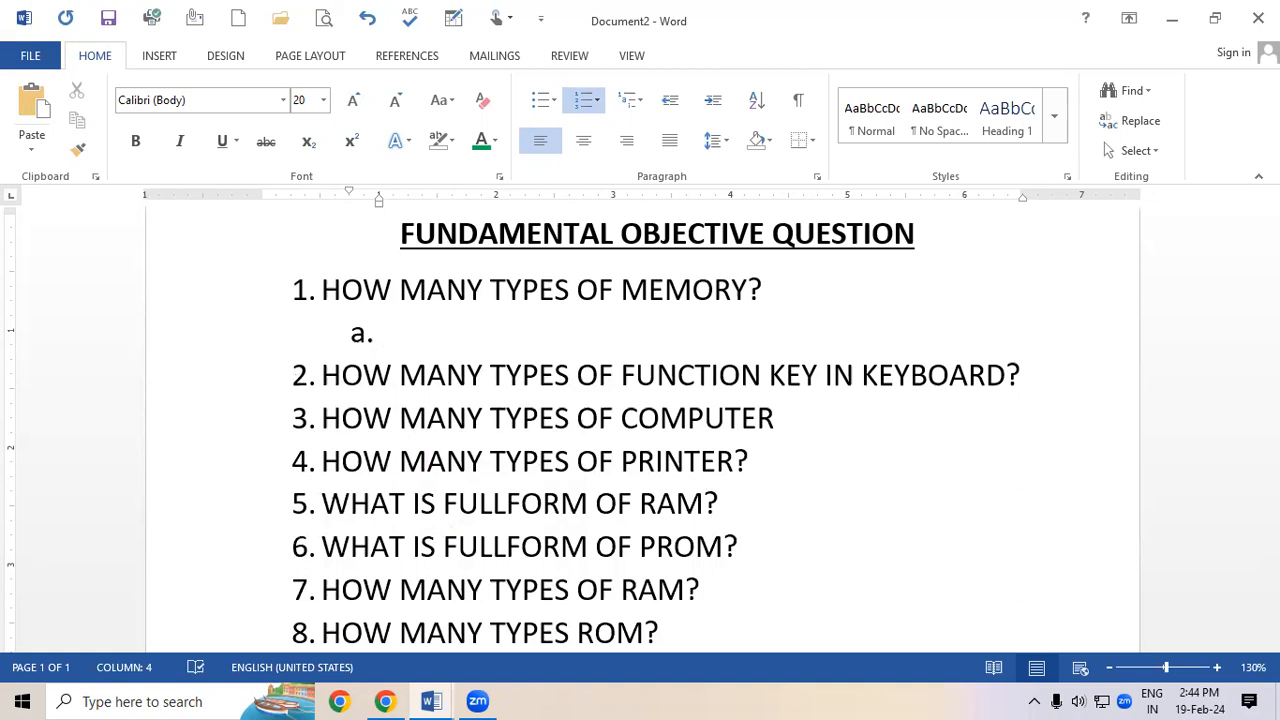
text(1)
key(Return)
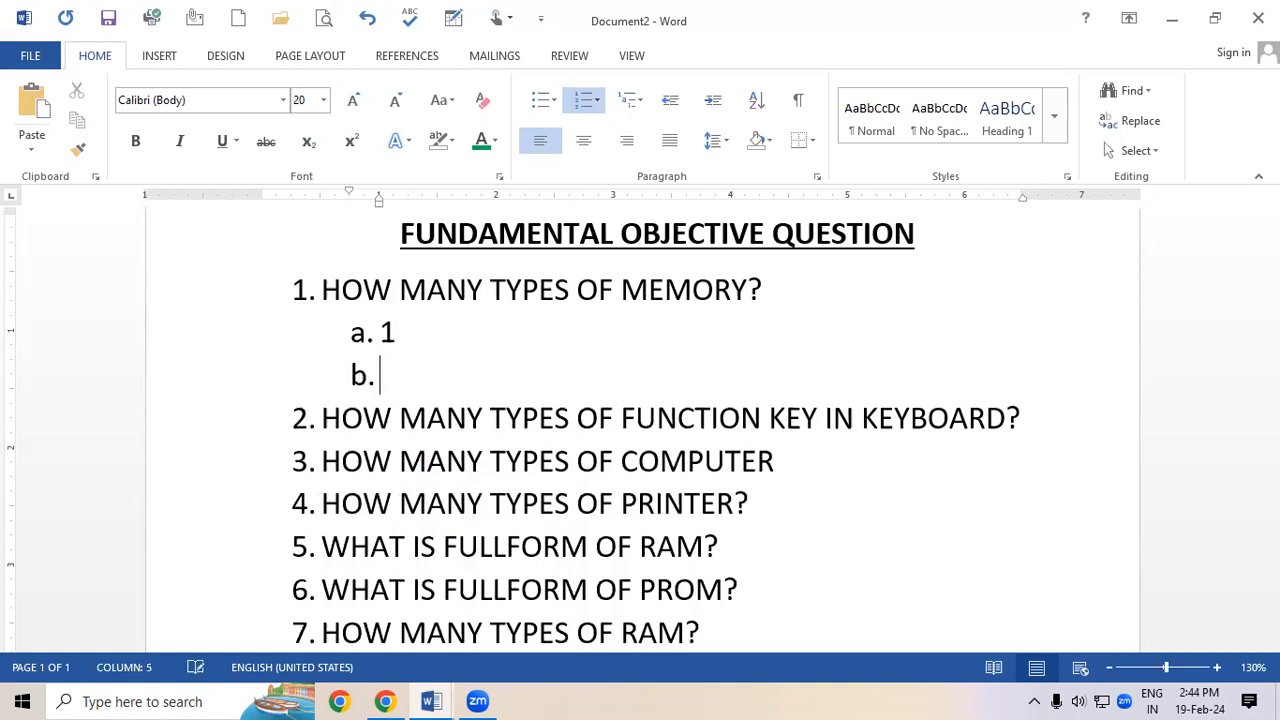
text(2)
key(Return)
text(4)
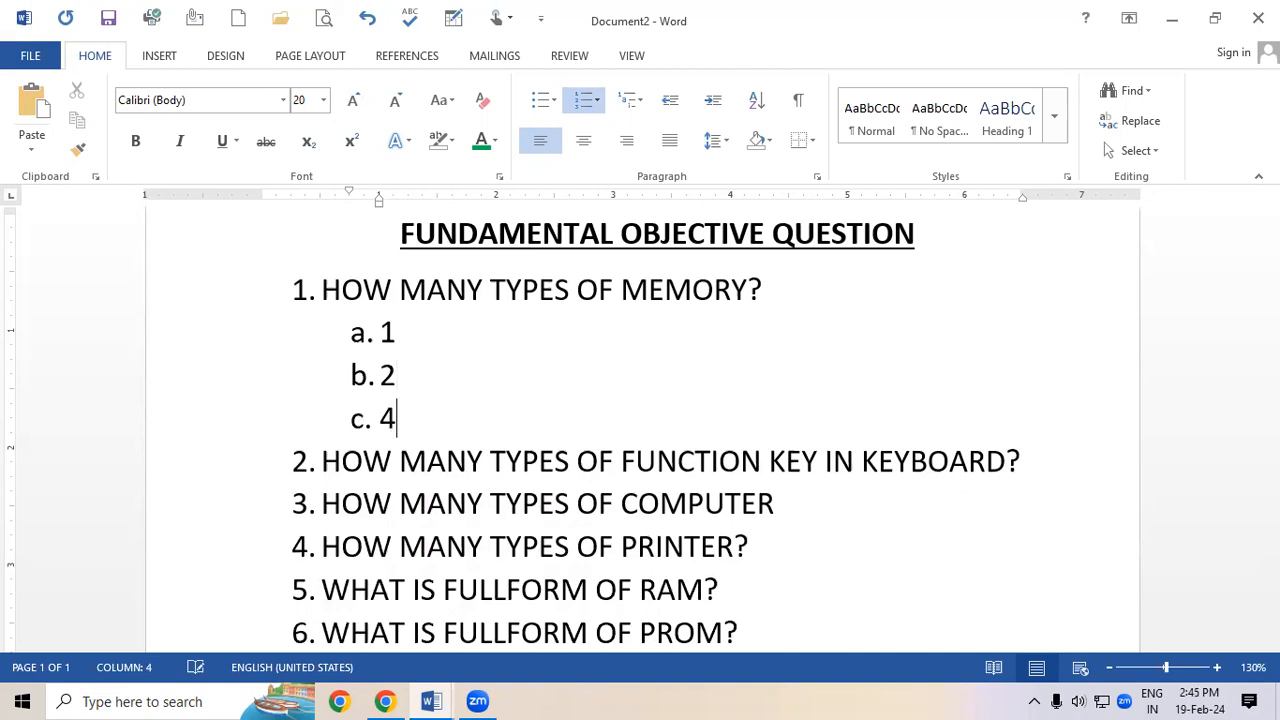
key(Return)
text(5)
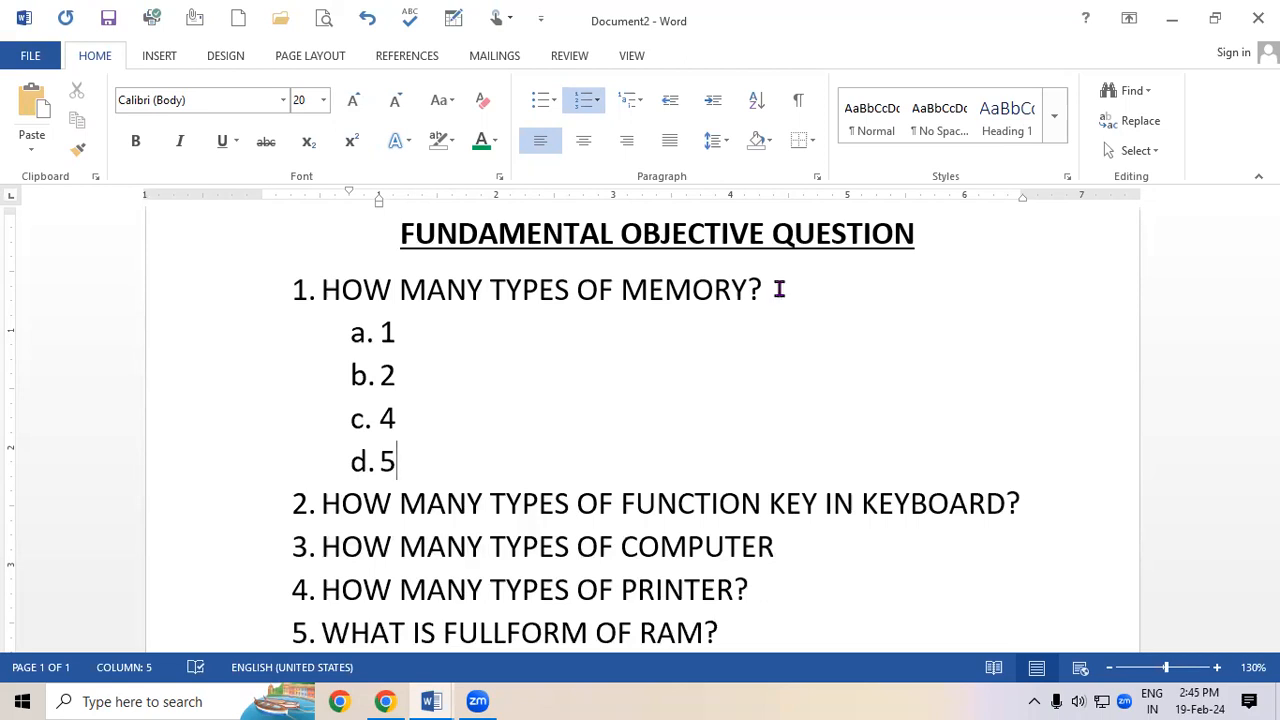
Make answer option b of the first question bold and red
drag(450, 373, 335, 374)
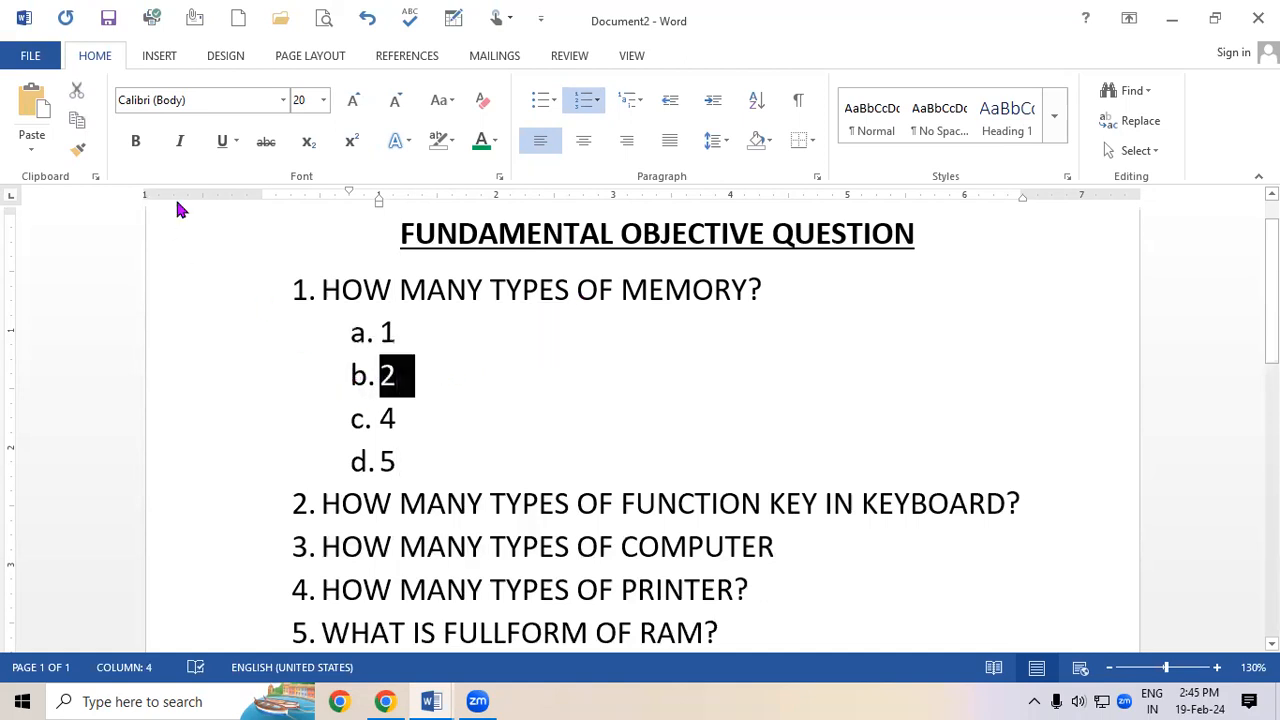
click(136, 150)
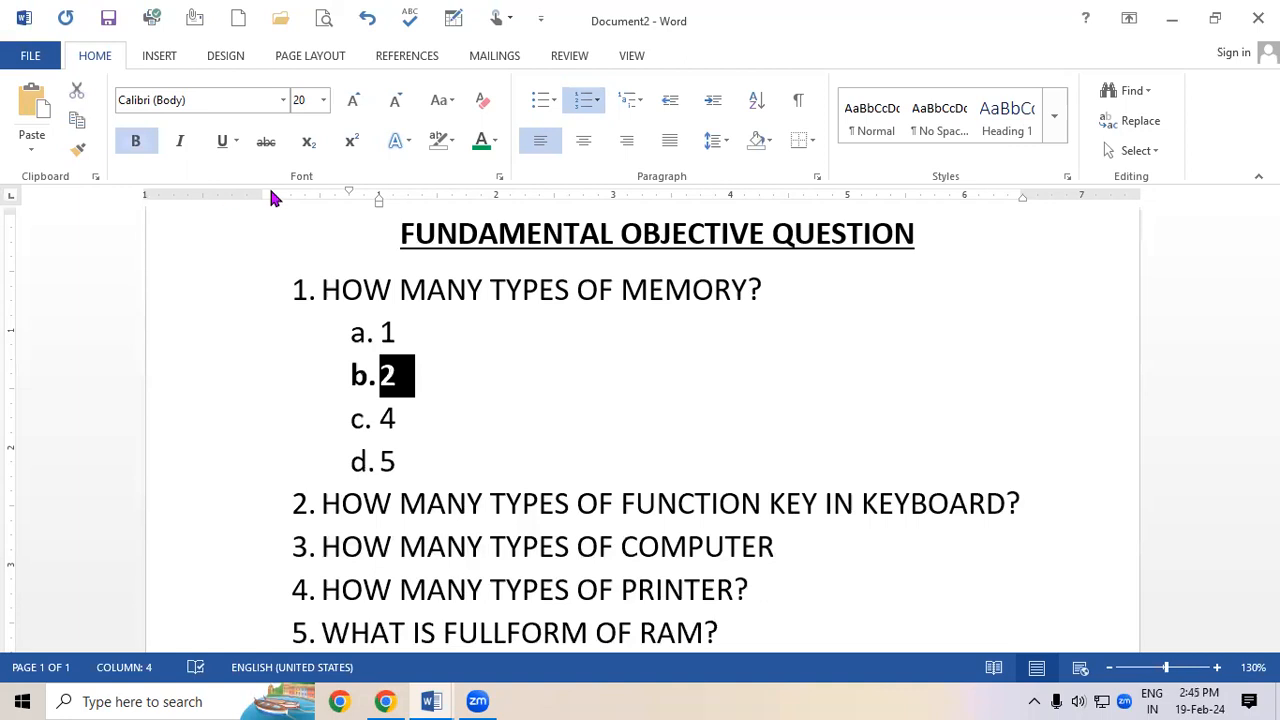
click(494, 141)
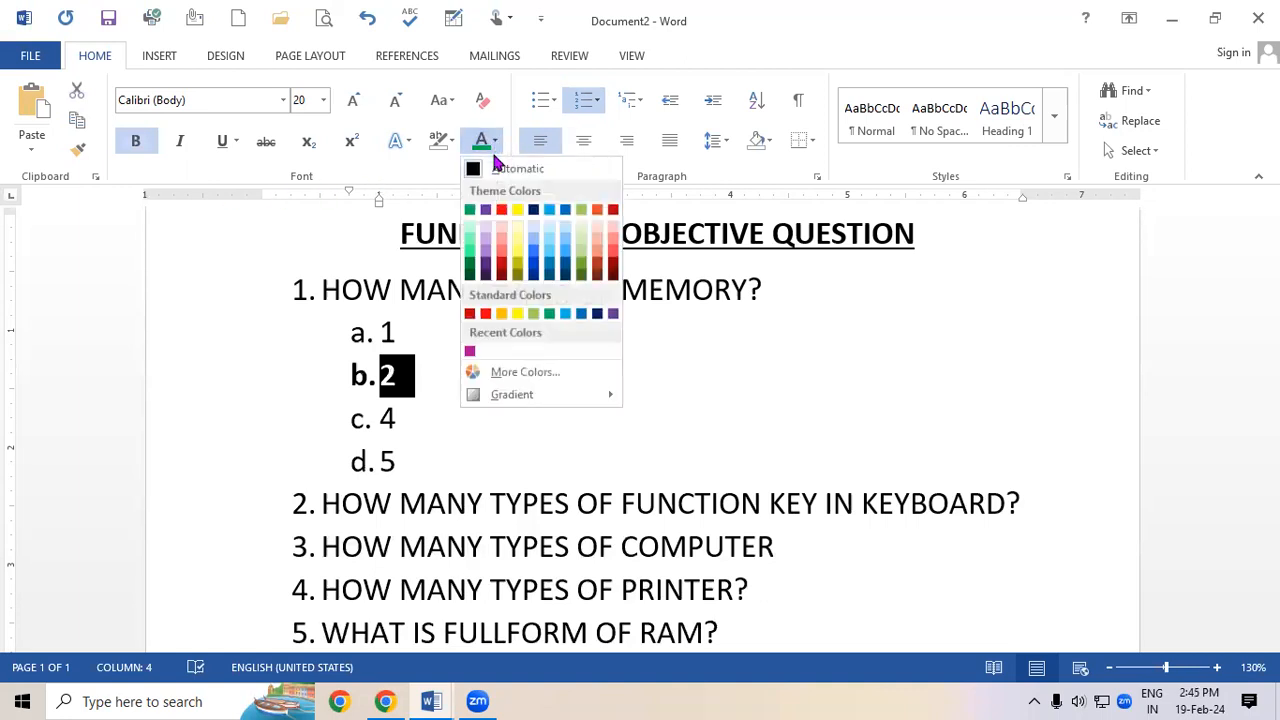
click(502, 211)
click(597, 472)
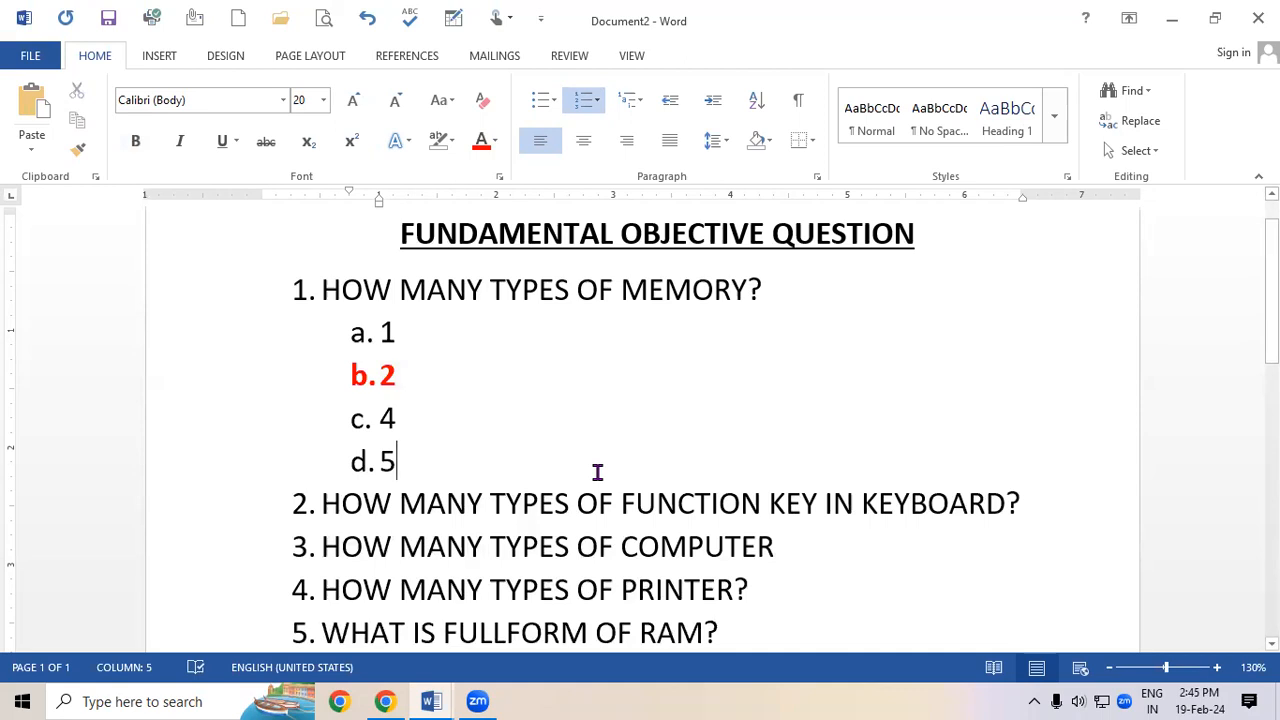
Add the answer options 12, 11, 10 and 9 as second-level items a to d below HOW MANY TYPES OF FUNCTION KEY IN KEYBOARD?
scroll(597, 472, up, 1)
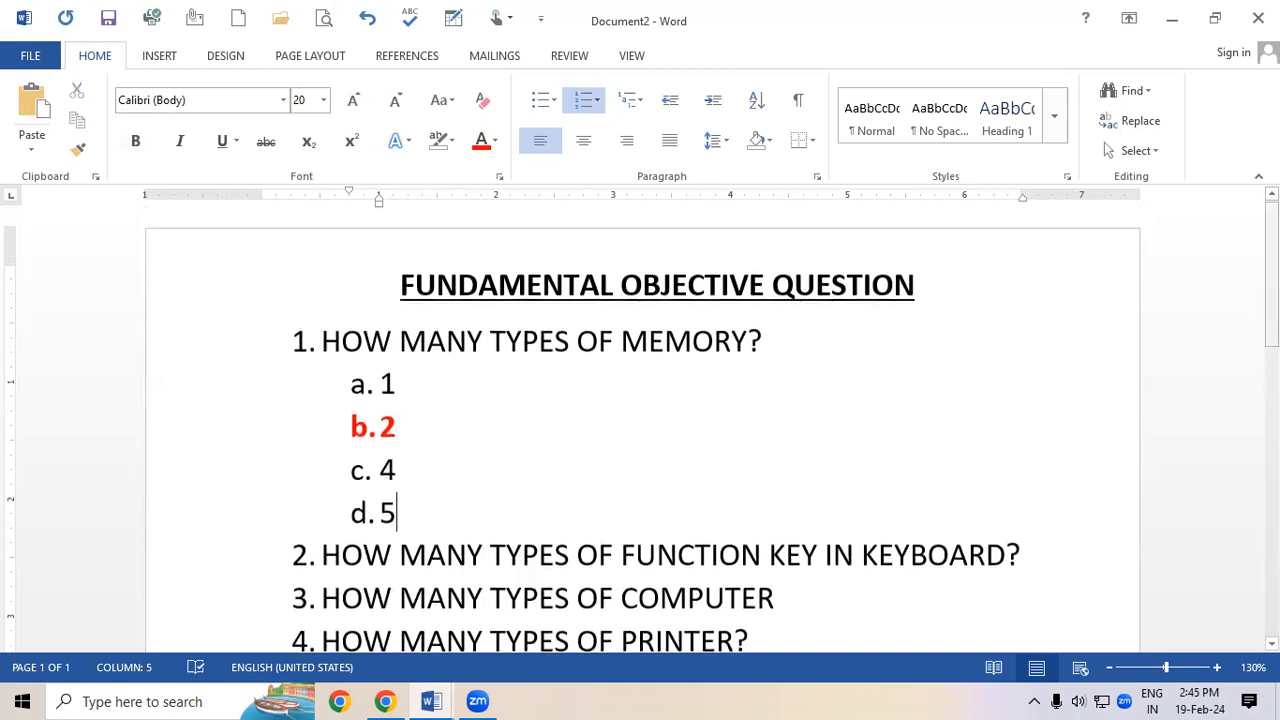
scroll(1043, 343, down, 3)
click(1043, 343)
key(Return)
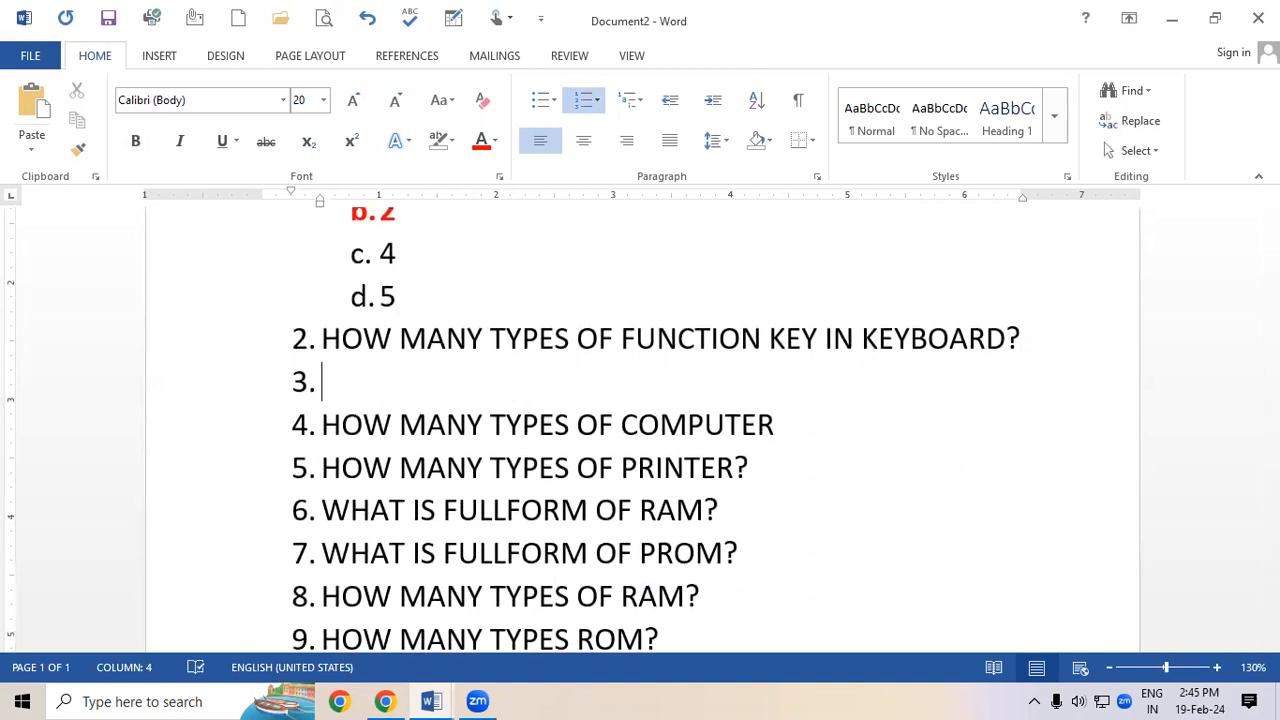
key(Tab)
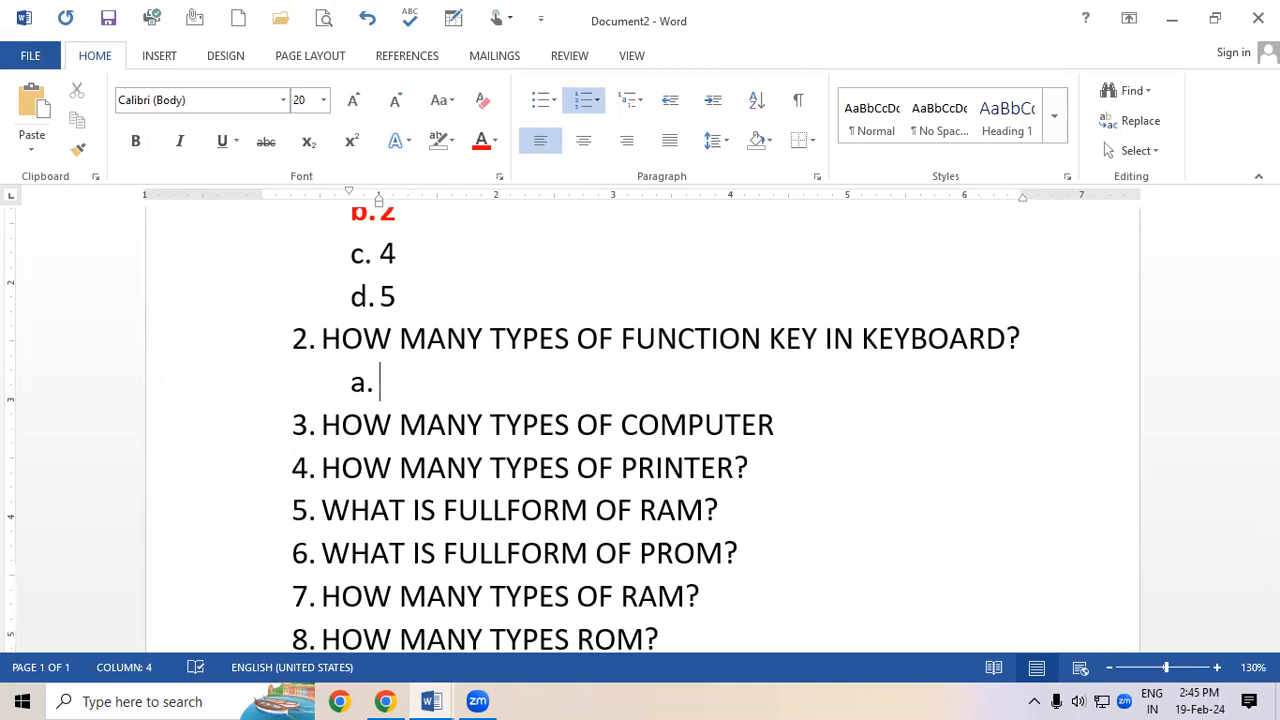
text(2)
key(Return)
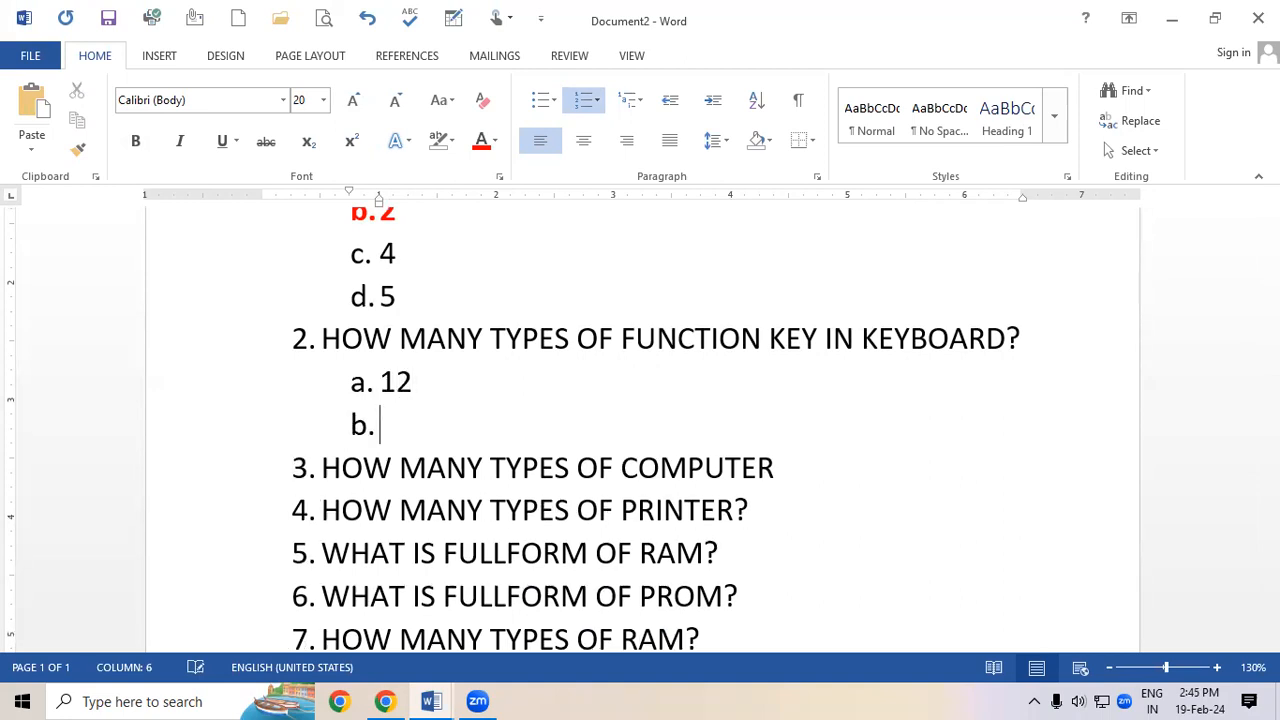
text(11)
key(Return)
text(10)
key(Return)
text(9)
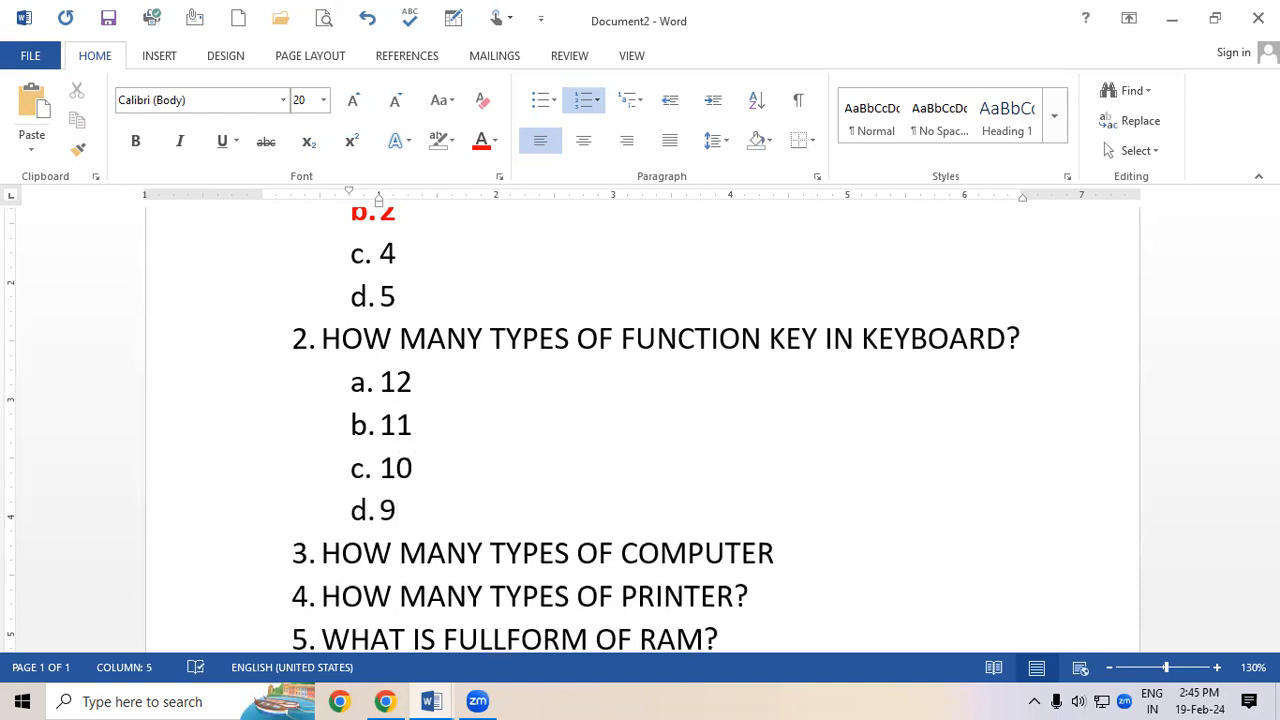
Copy the formatting of the first question's option b to option a (12) of the second question with Format Painter
drag(398, 381, 381, 383)
click(429, 398)
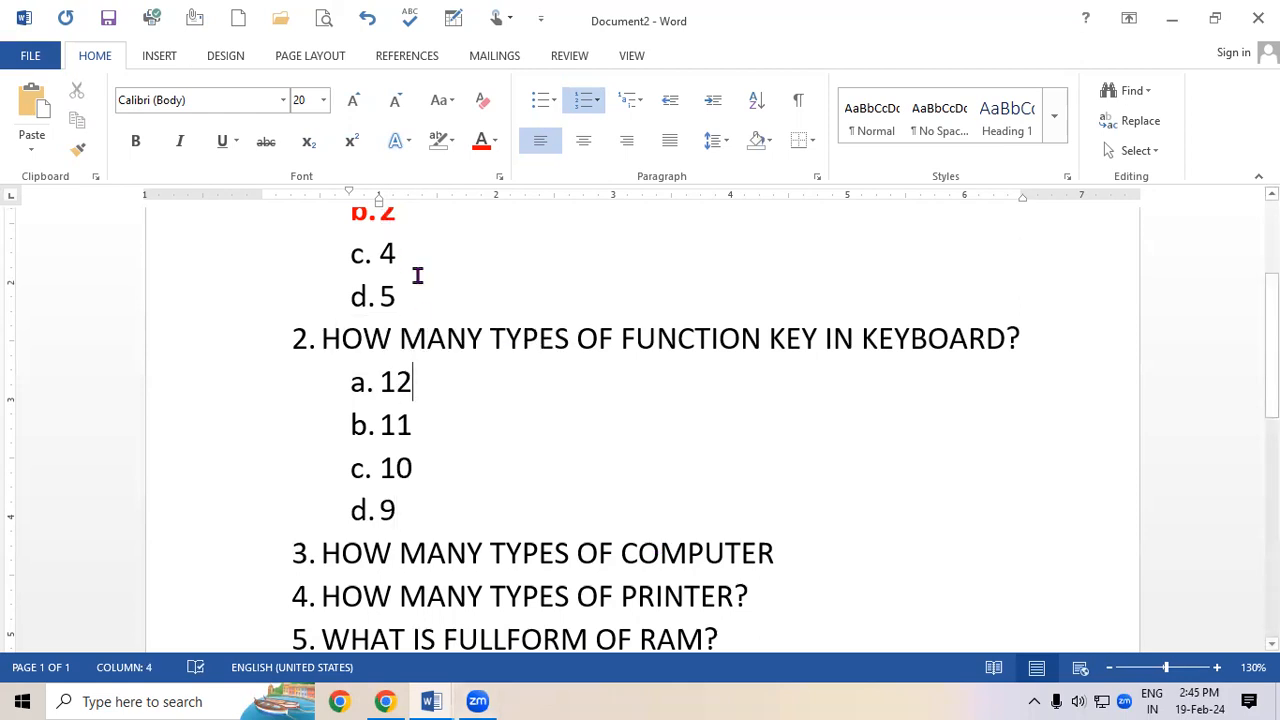
scroll(440, 285, down, 1)
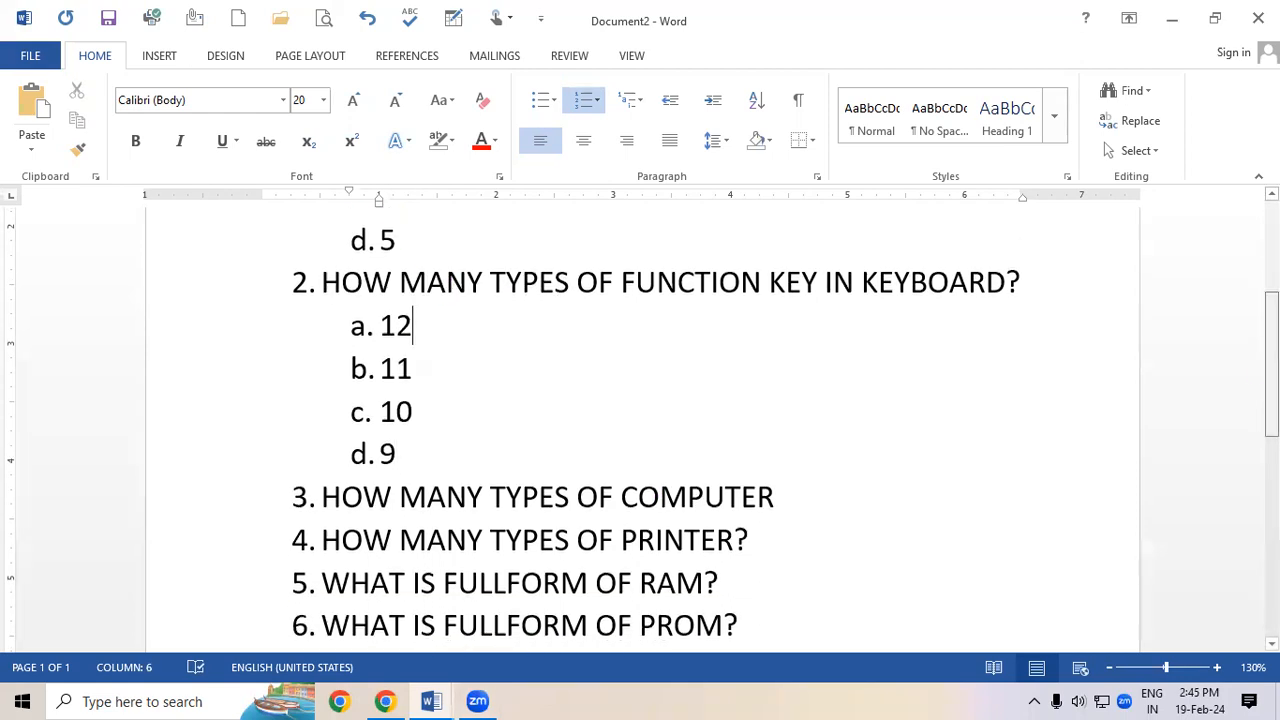
scroll(640, 430, up, 3)
scroll(474, 385, up, 1)
drag(382, 390, 474, 385)
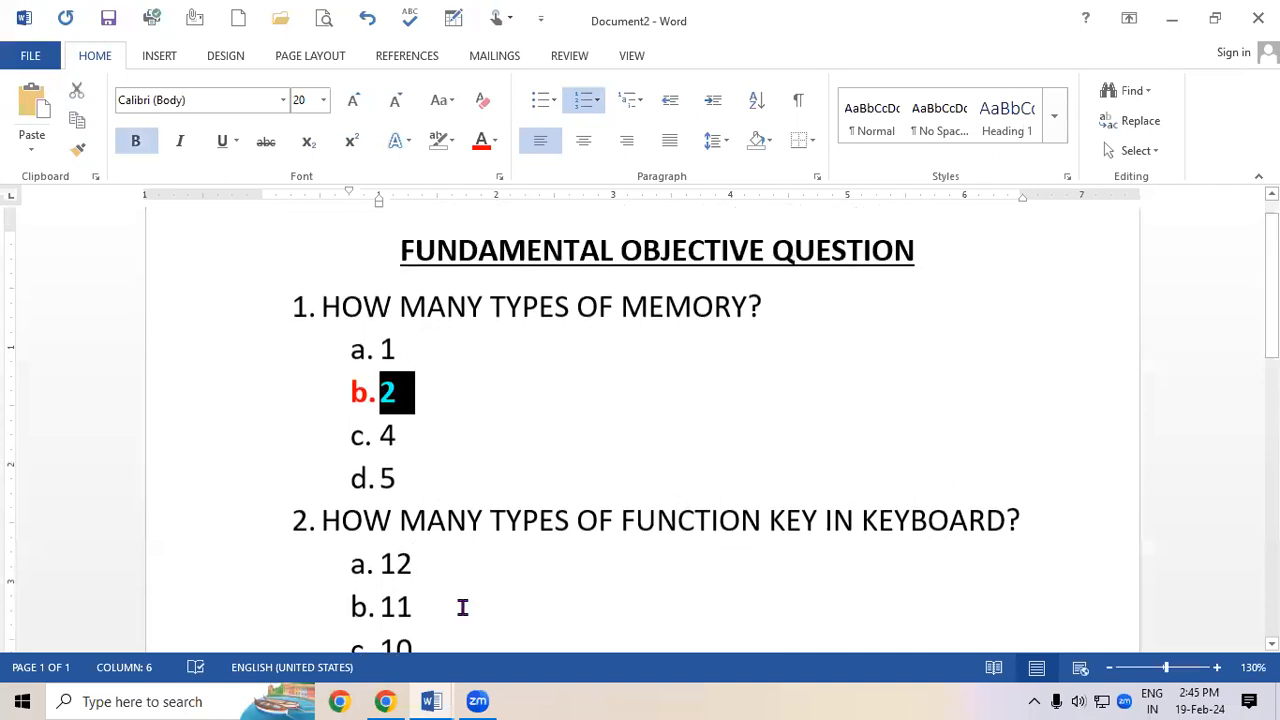
click(80, 150)
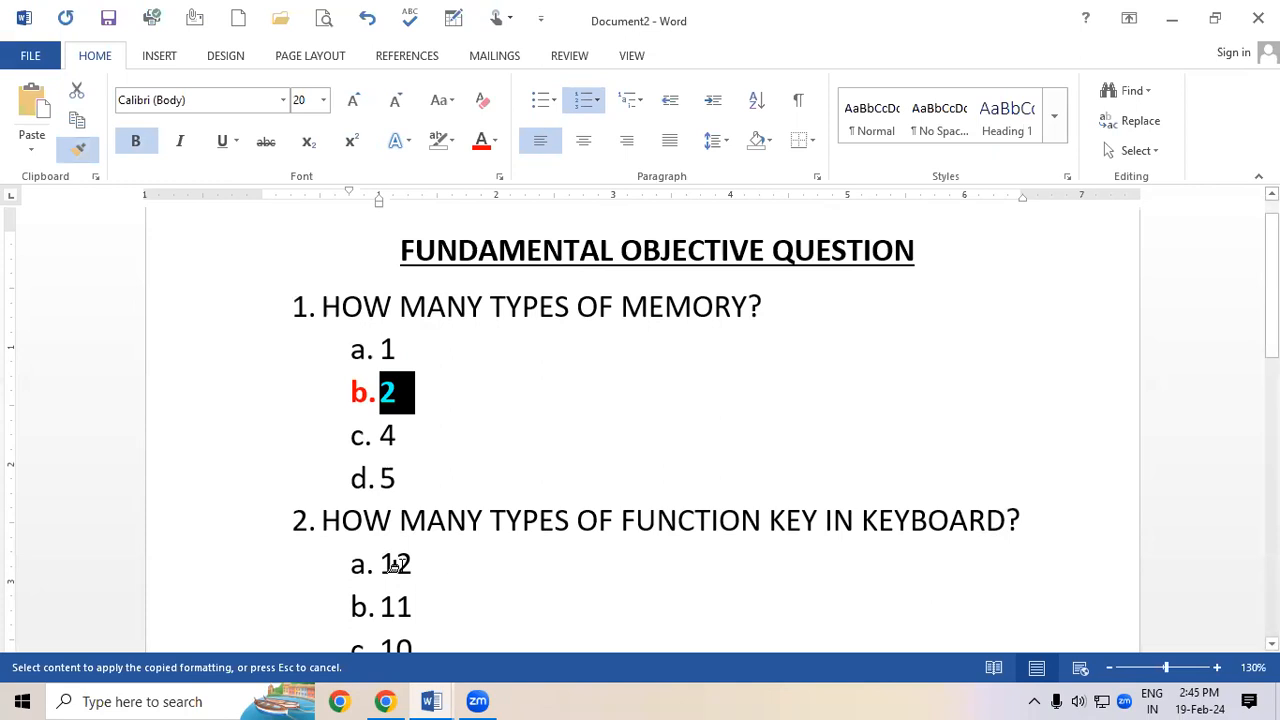
drag(423, 563, 311, 580)
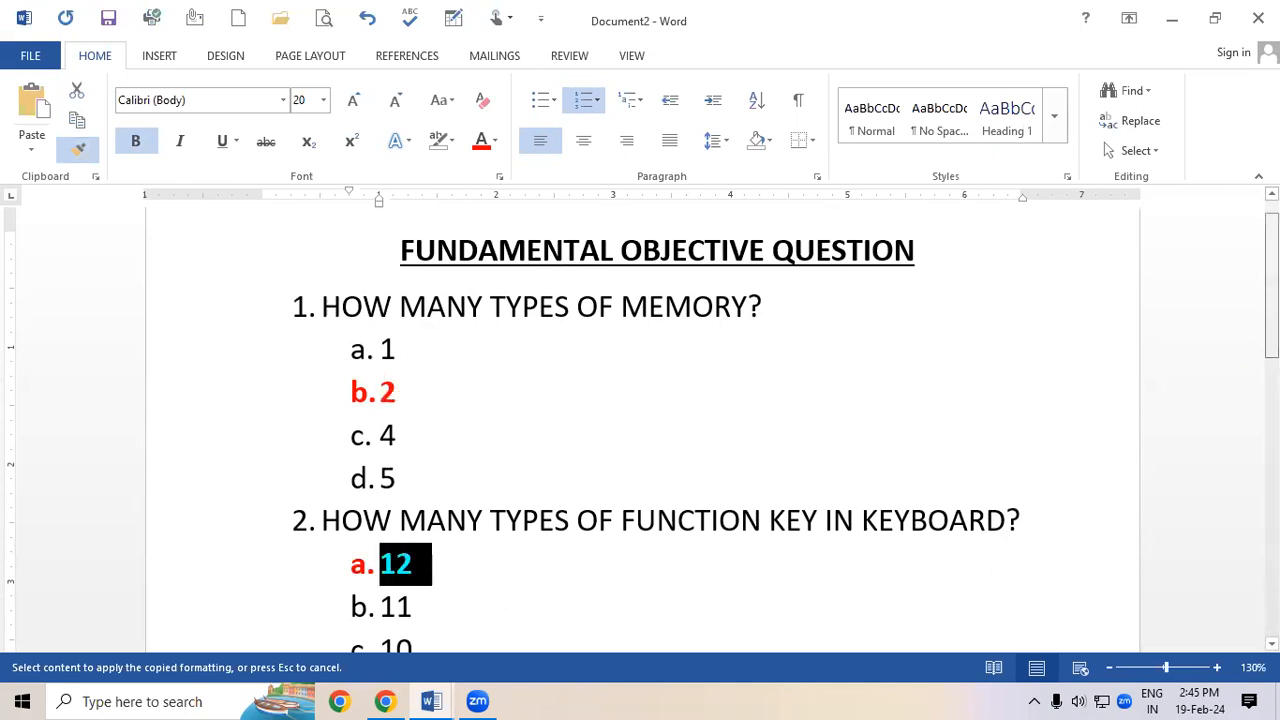
scroll(1088, 423, down, 3)
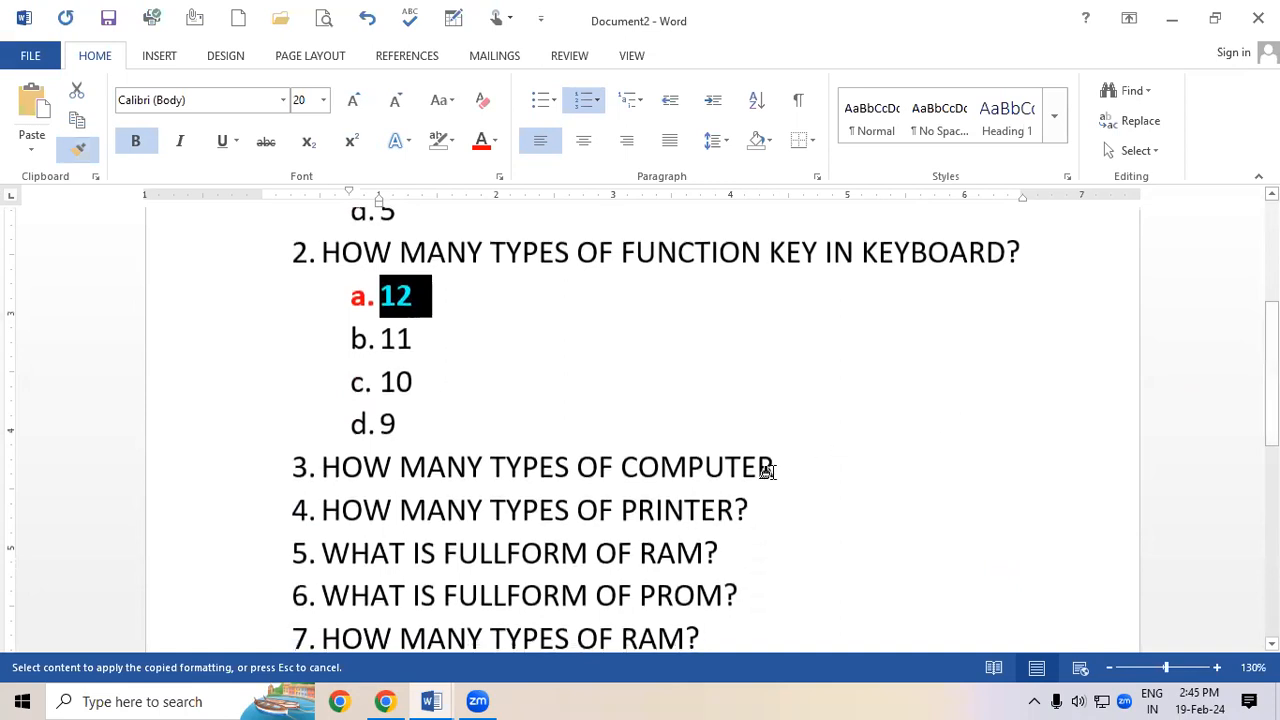
click(80, 152)
Start a second-level option below HOW MANY TYPES OF COMPUTER and add a question mark to the end of that question
click(787, 456)
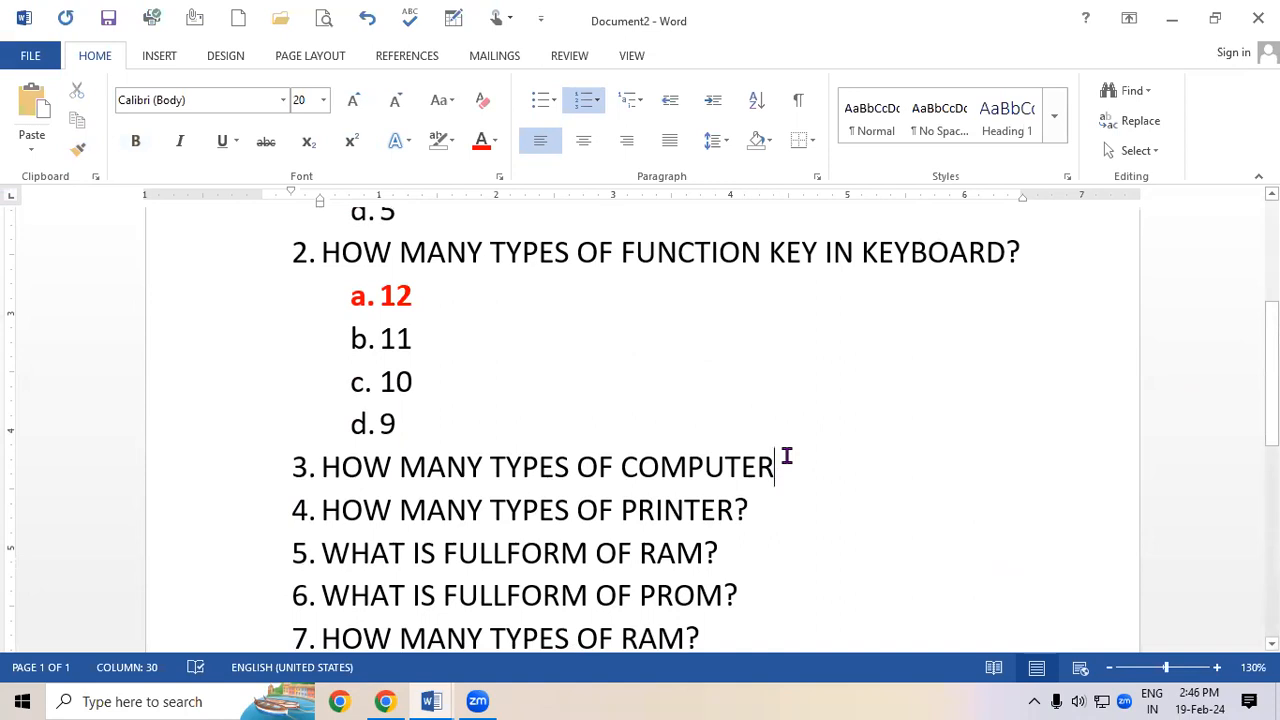
key(Return)
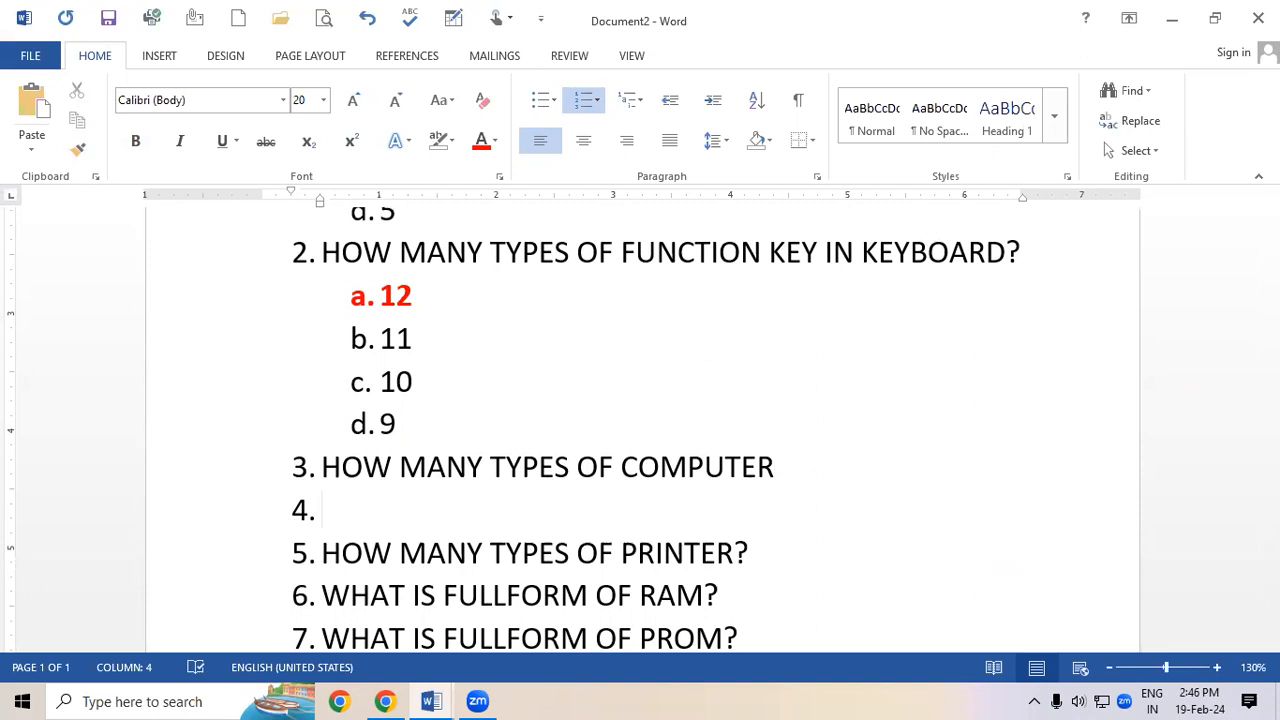
key(Tab)
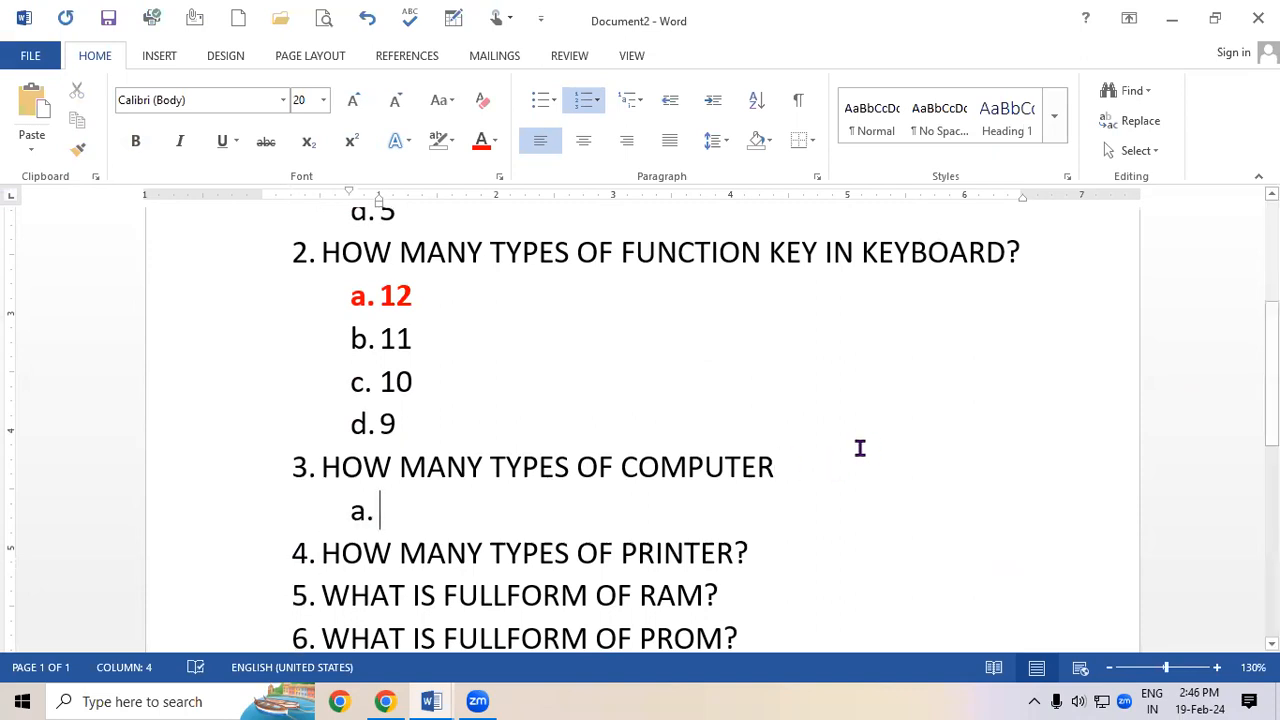
click(813, 465)
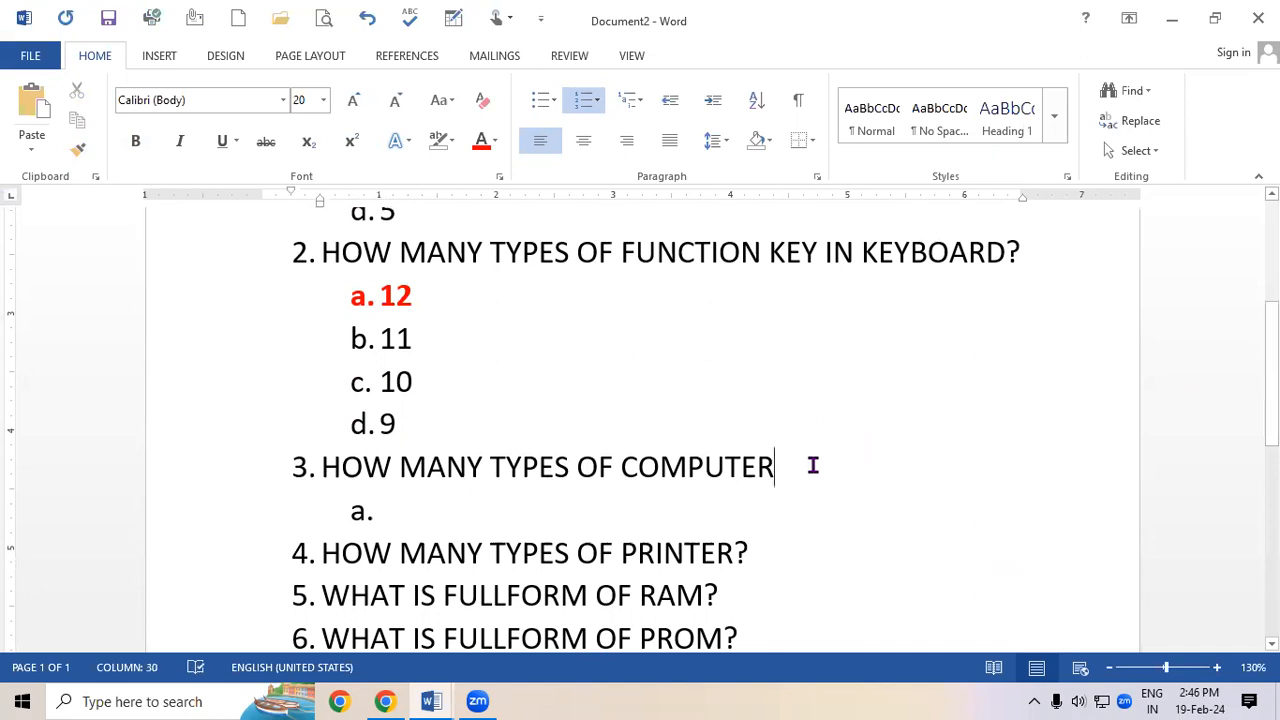
text(?)
Enter 4, 6, 3 and 5 as answer options a to d of the third question
click(404, 515)
text(4)
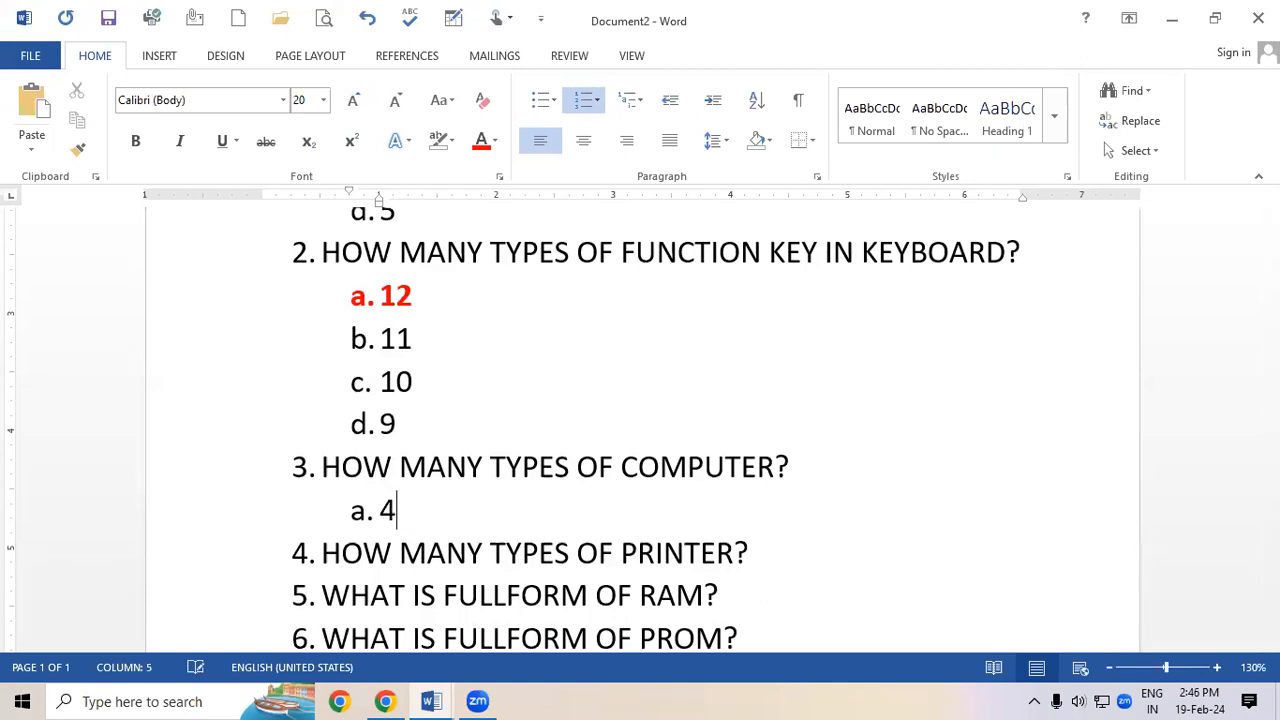
key(Return)
text(6)
key(Return)
text(3)
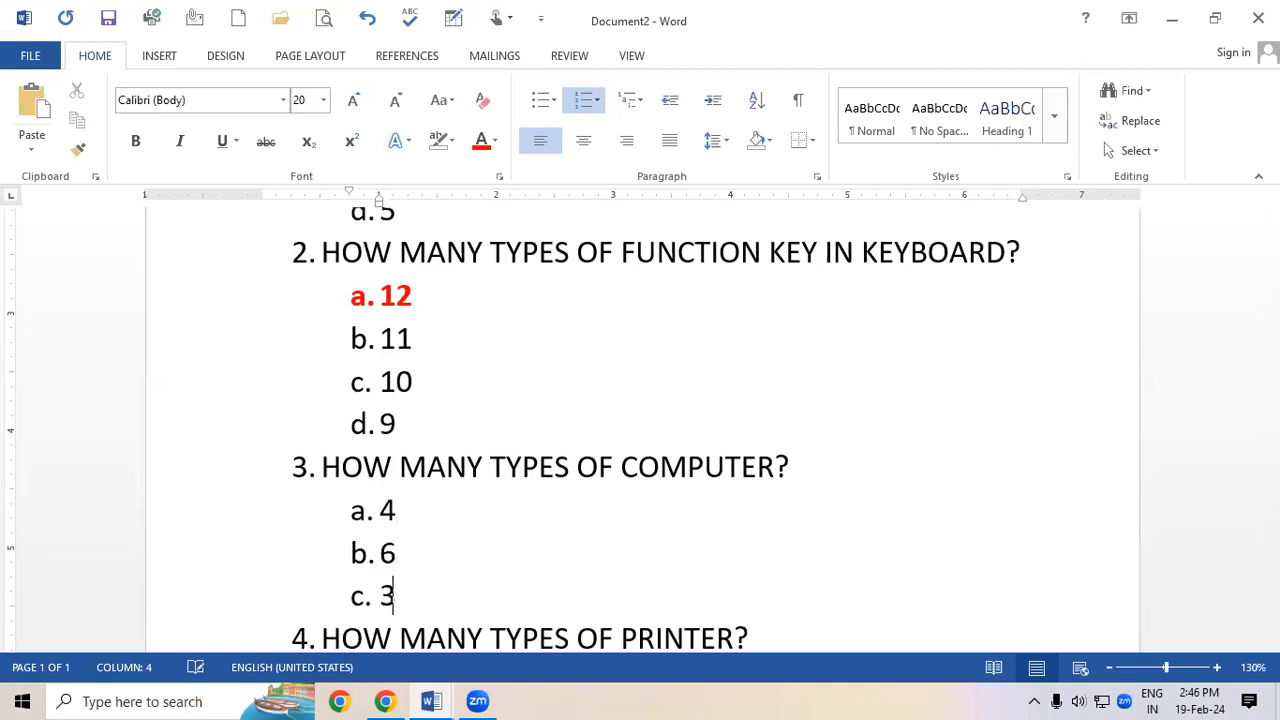
key(Return)
text(5)
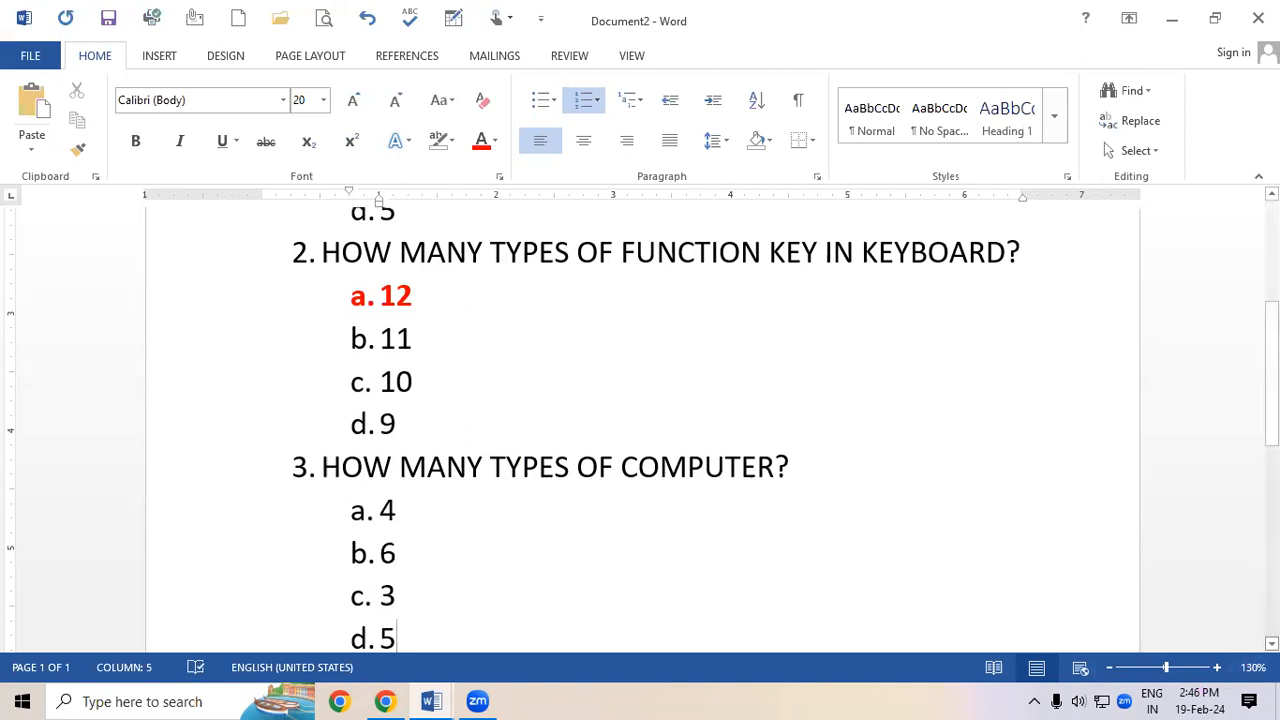
Format answer option c of the third question with font size 22, bold and red
scroll(611, 508, down, 2)
click(434, 493)
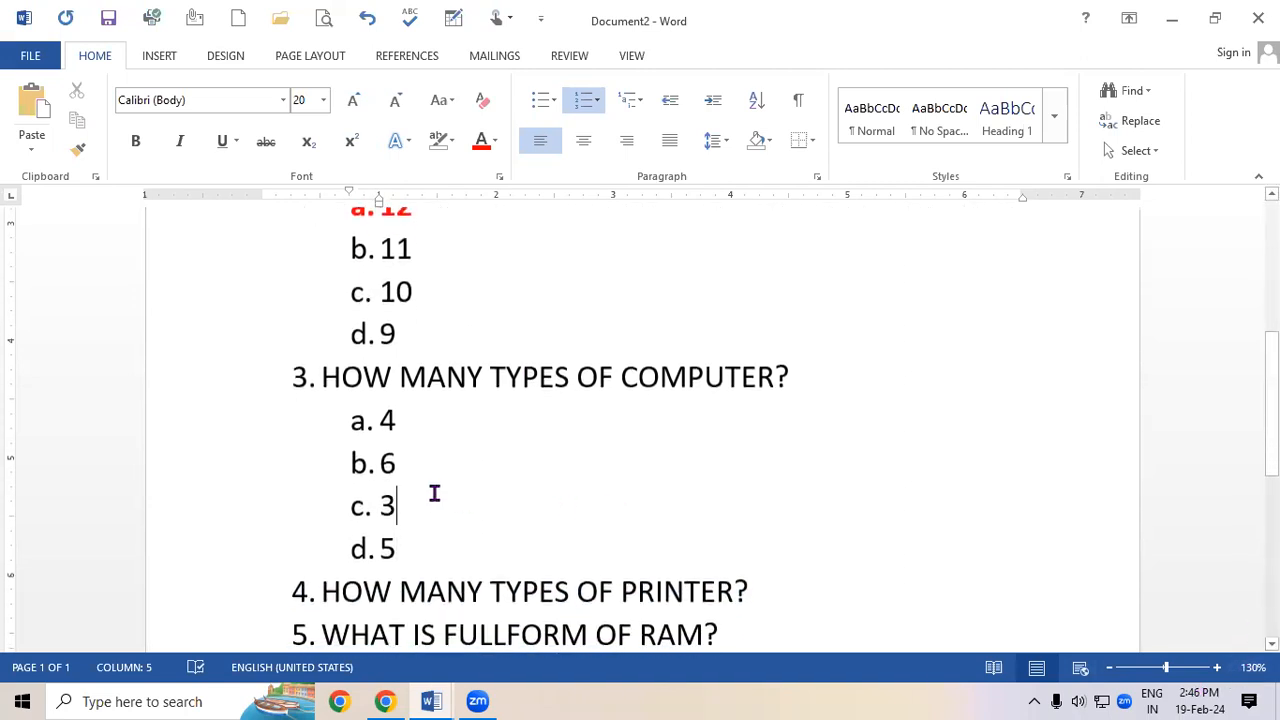
double_click(434, 493)
click(350, 104)
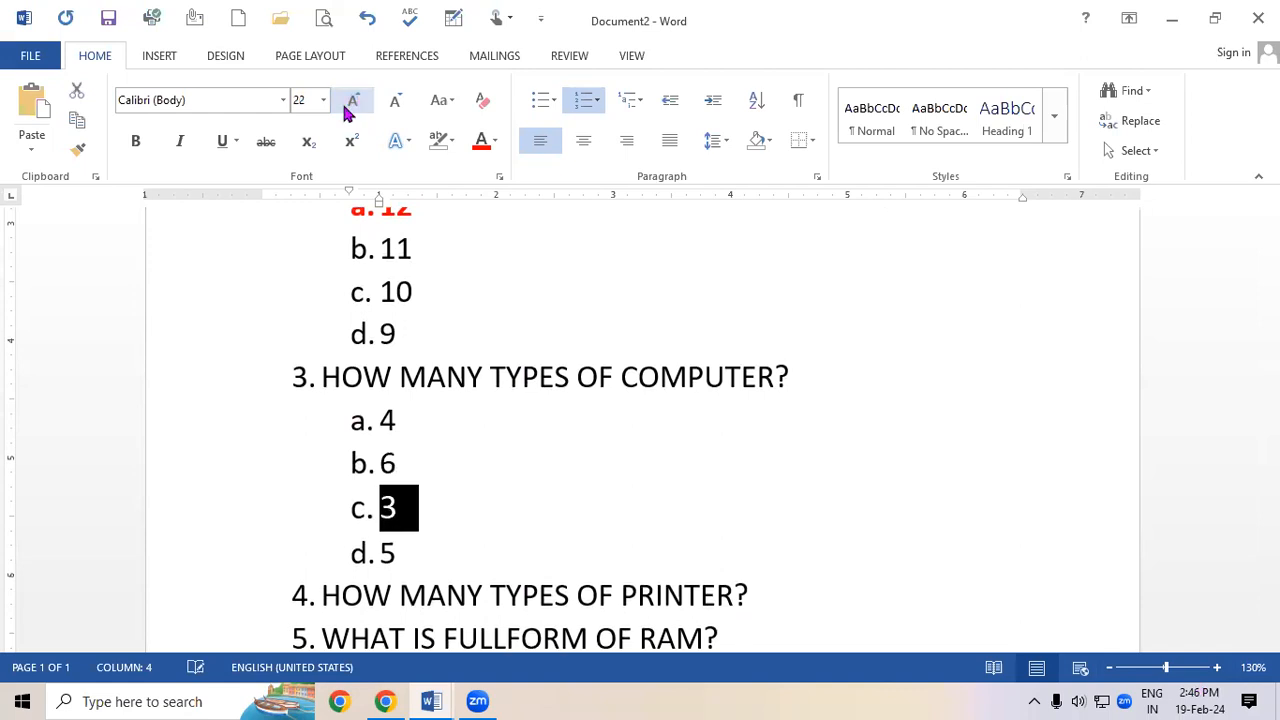
click(135, 141)
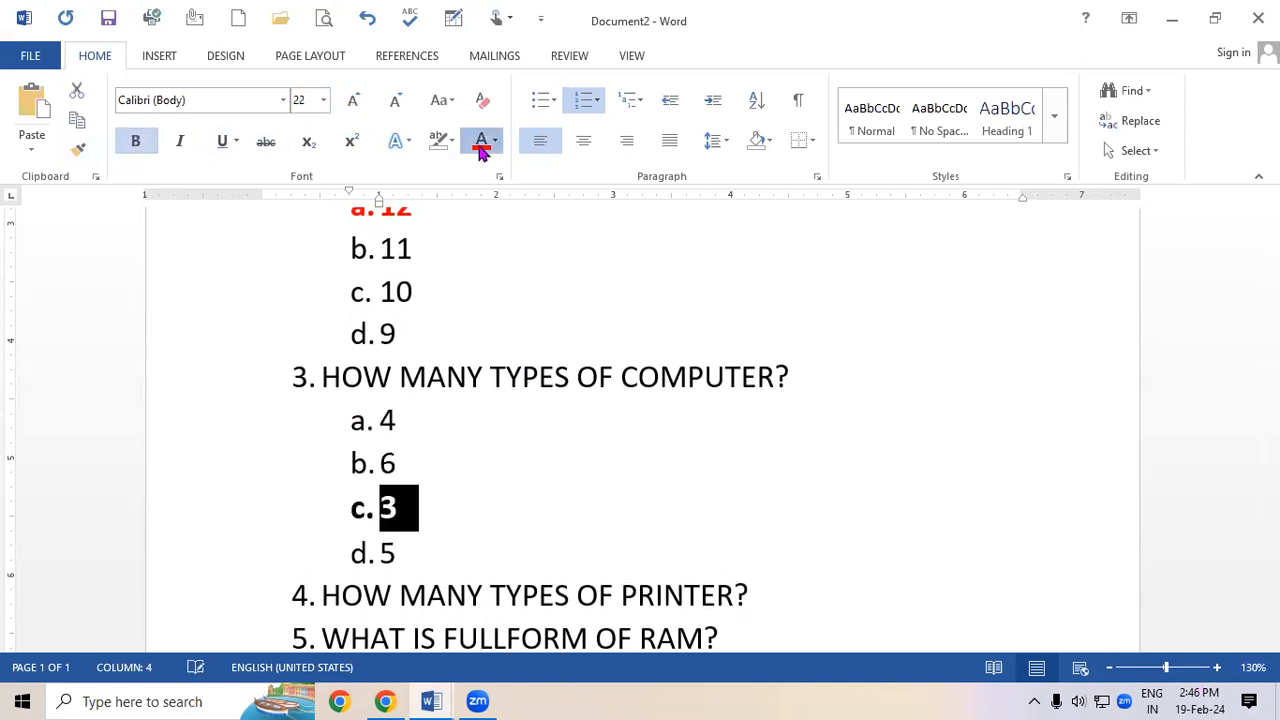
click(494, 141)
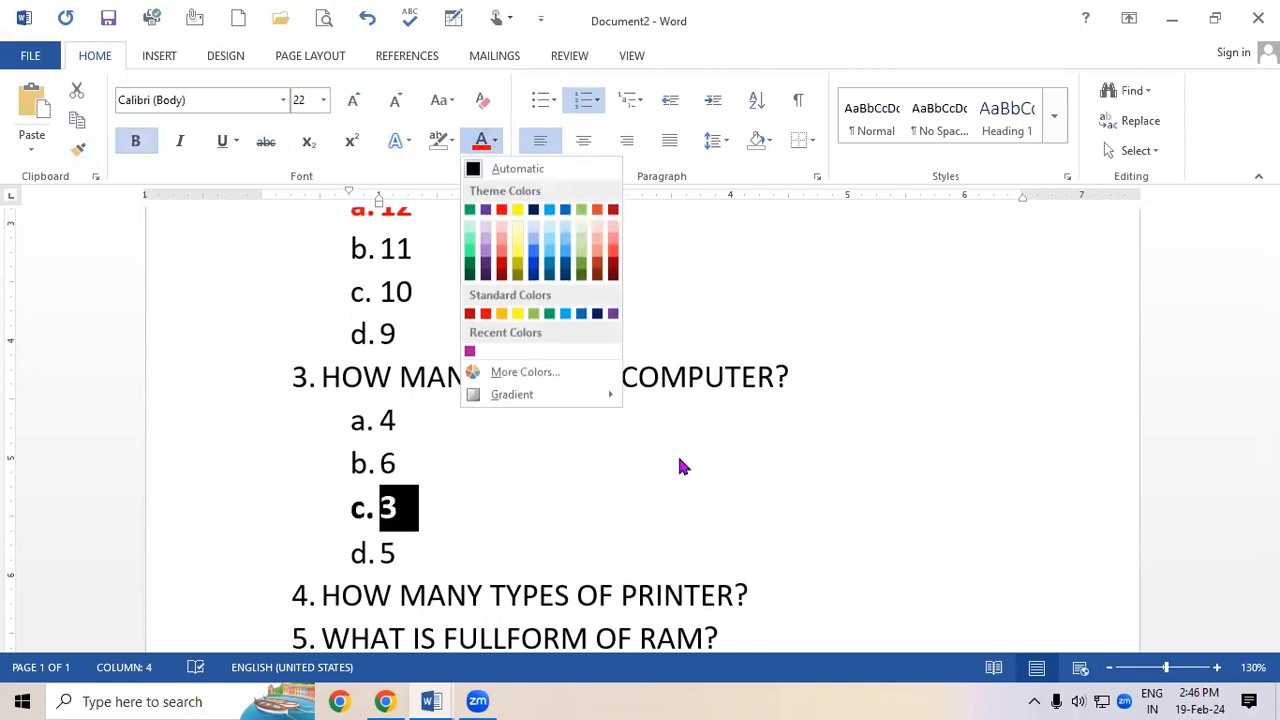
click(501, 210)
click(801, 562)
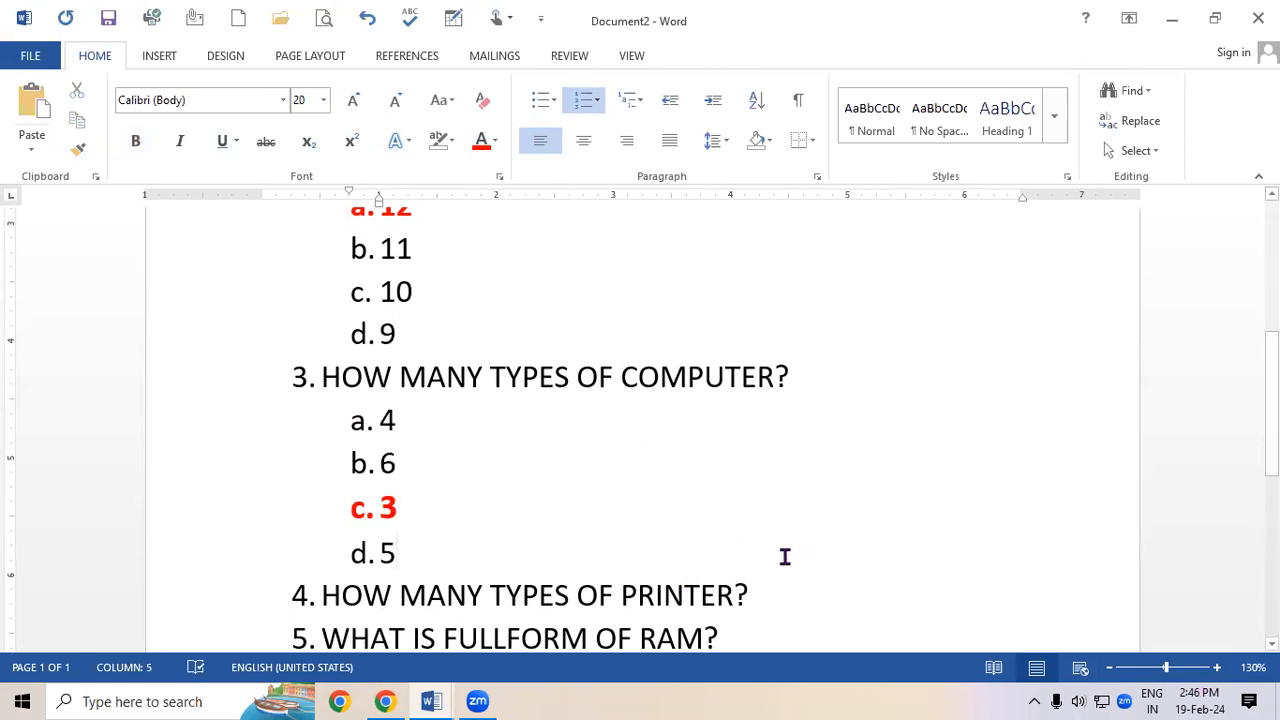
Add the answer options 1, 3, 2 and 5 as second-level items a to d below HOW MANY TYPES OF PRINTER?
drag(1272, 404, 1272, 273)
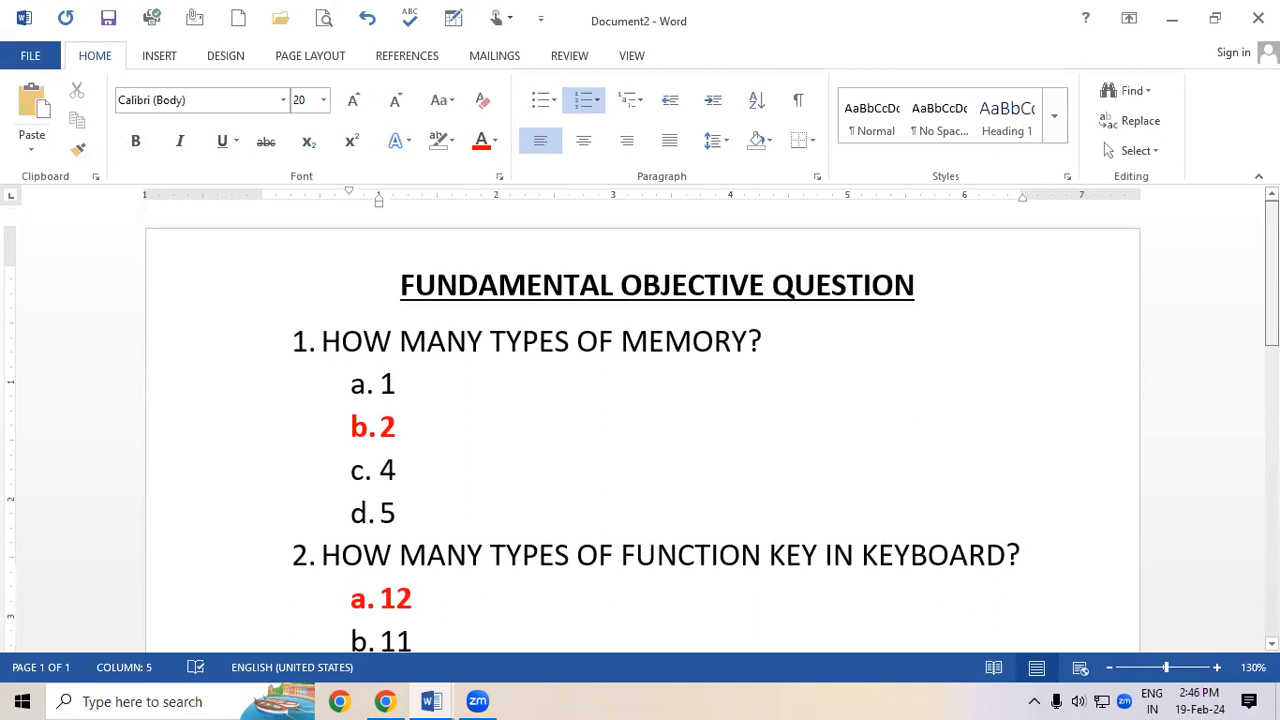
drag(1272, 273, 1272, 475)
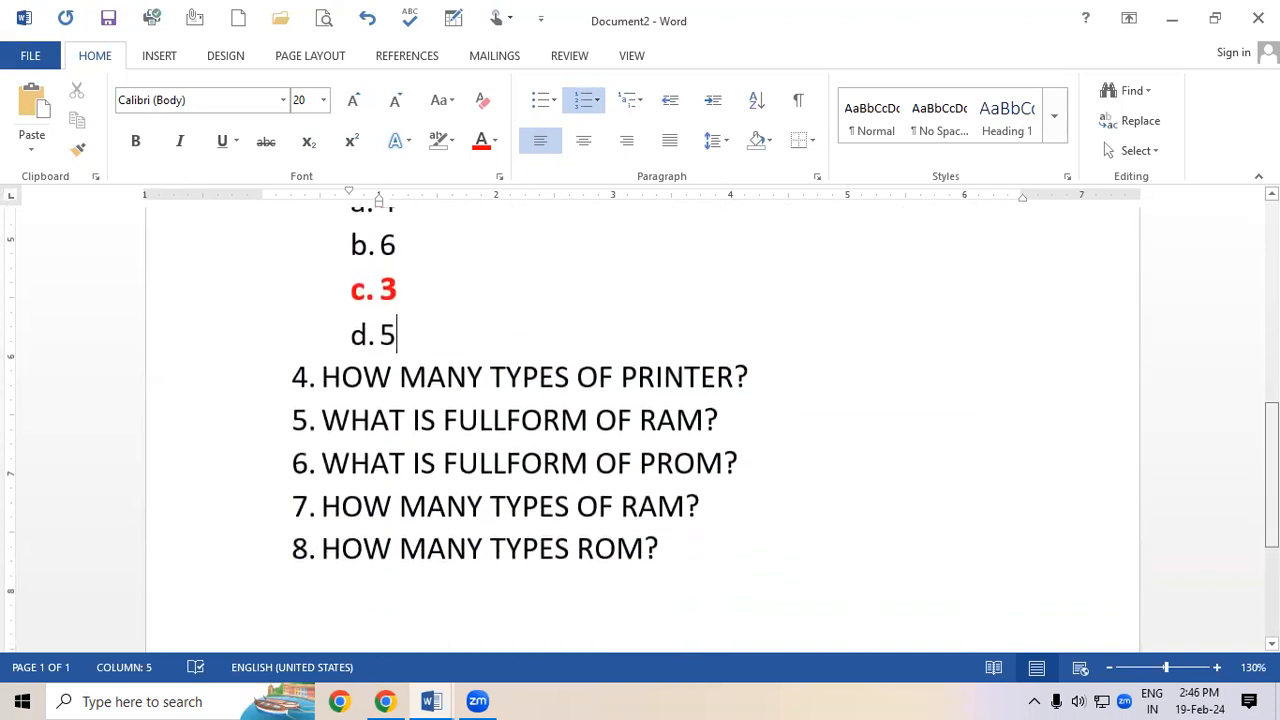
click(811, 378)
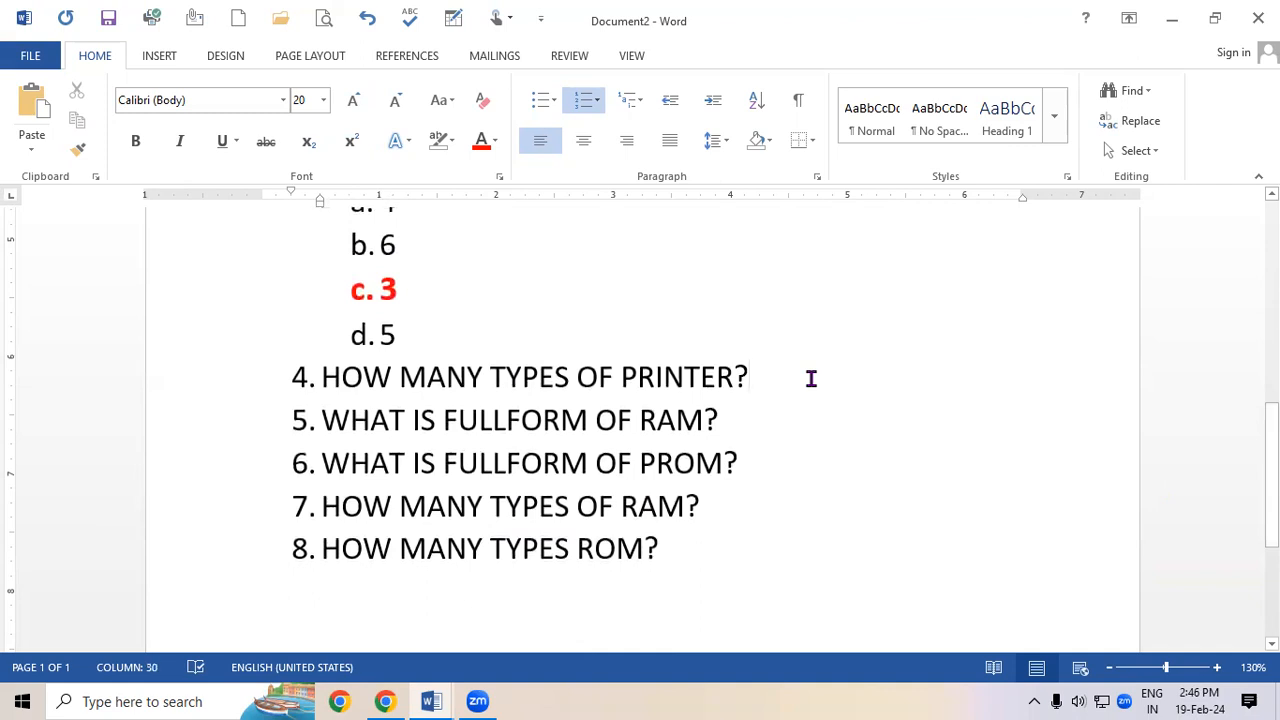
key(Return)
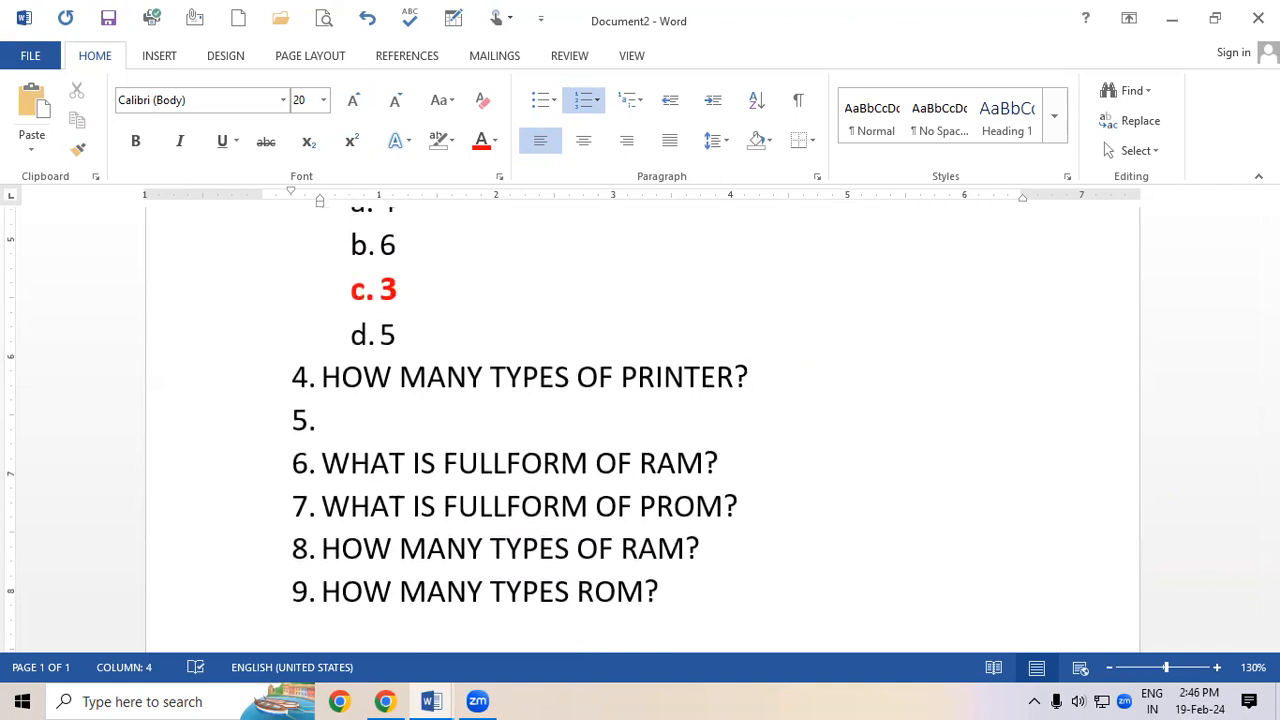
key(Tab)
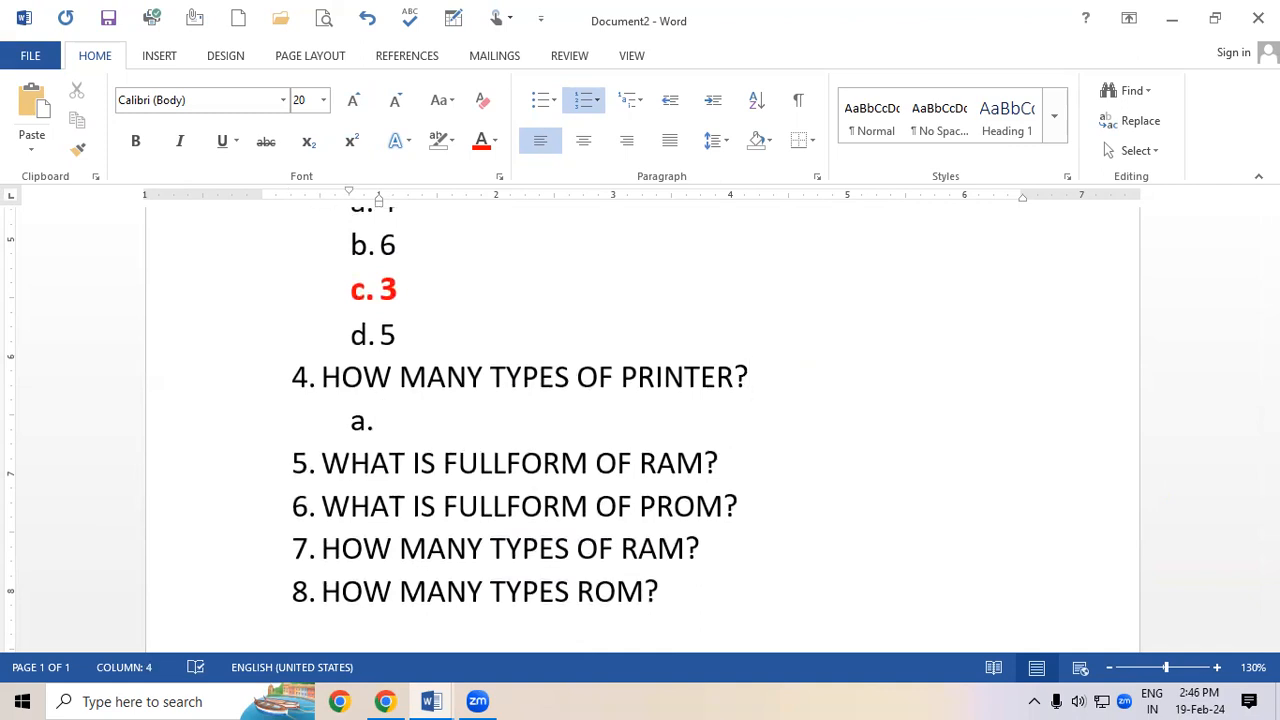
text(1)
click(390, 463)
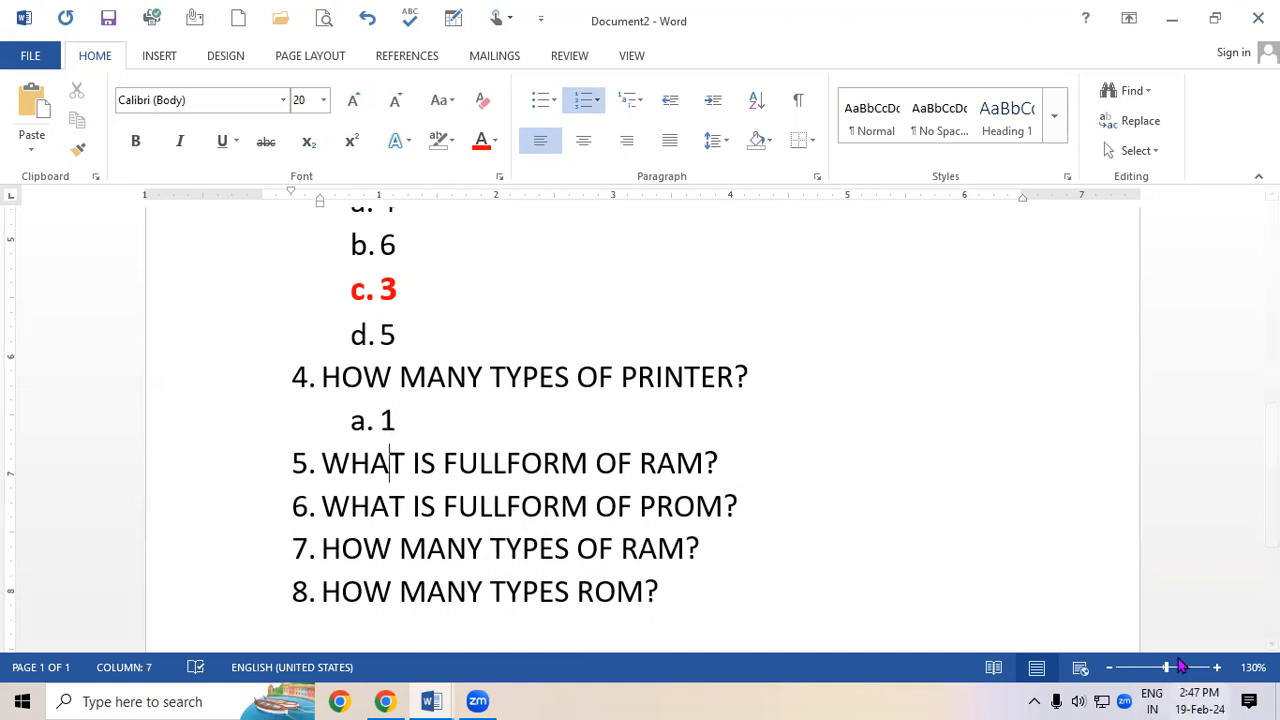
click(398, 420)
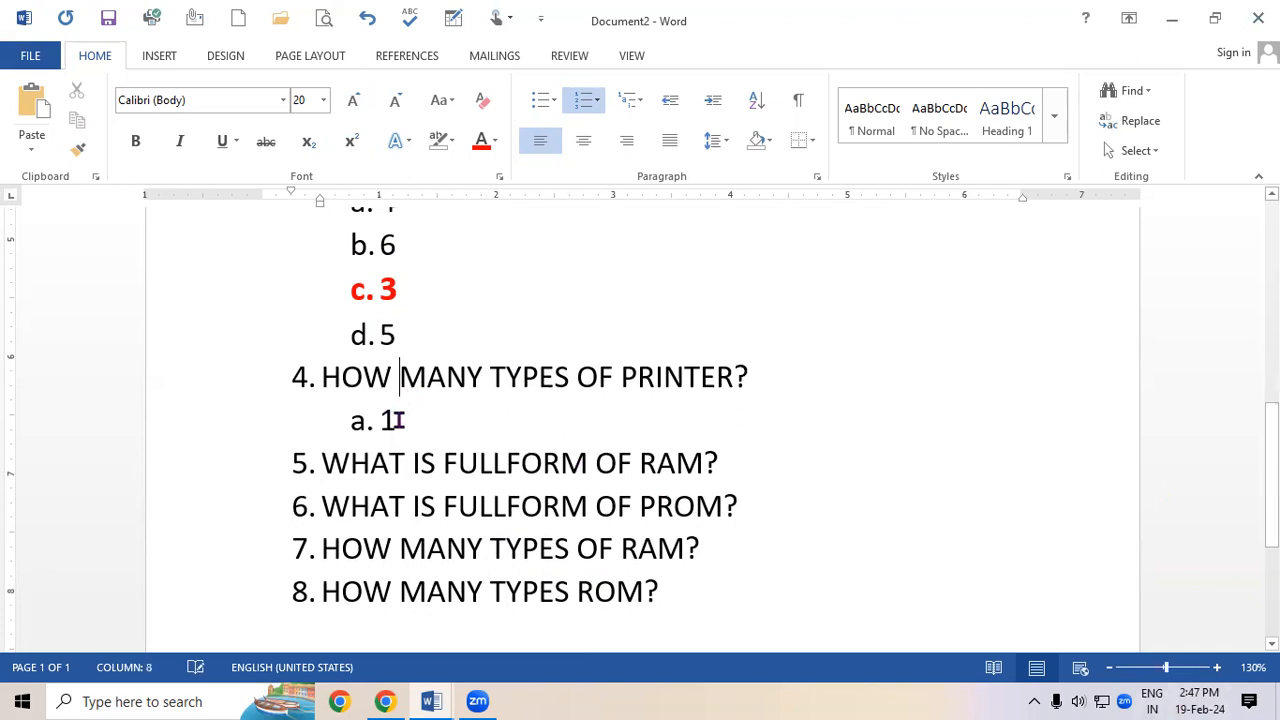
key(Return)
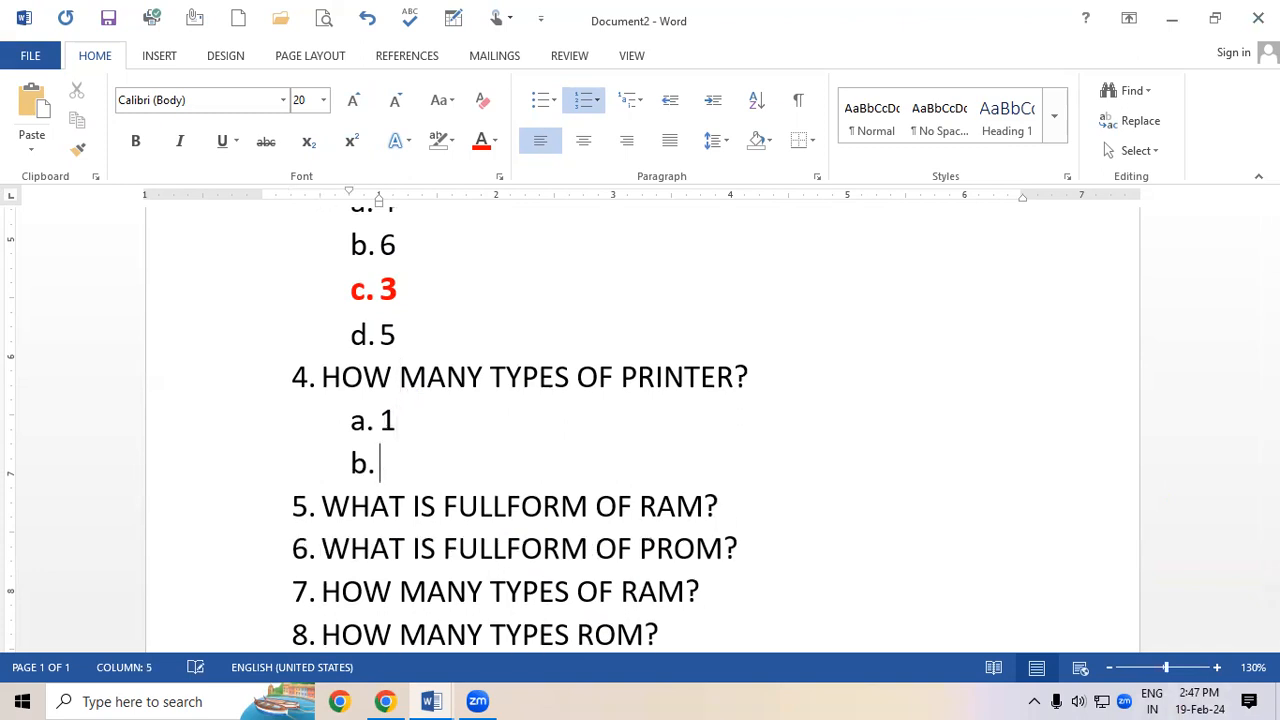
text(3)
key(Return)
text(2)
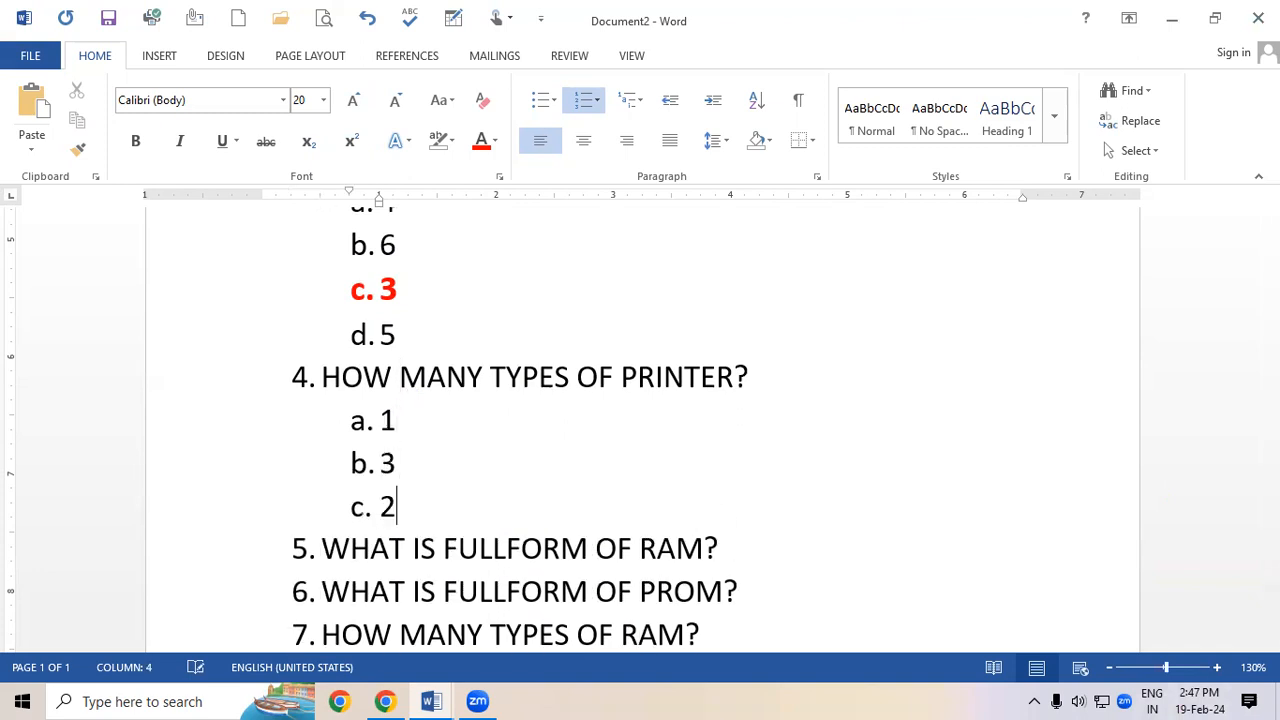
key(Return)
text(5)
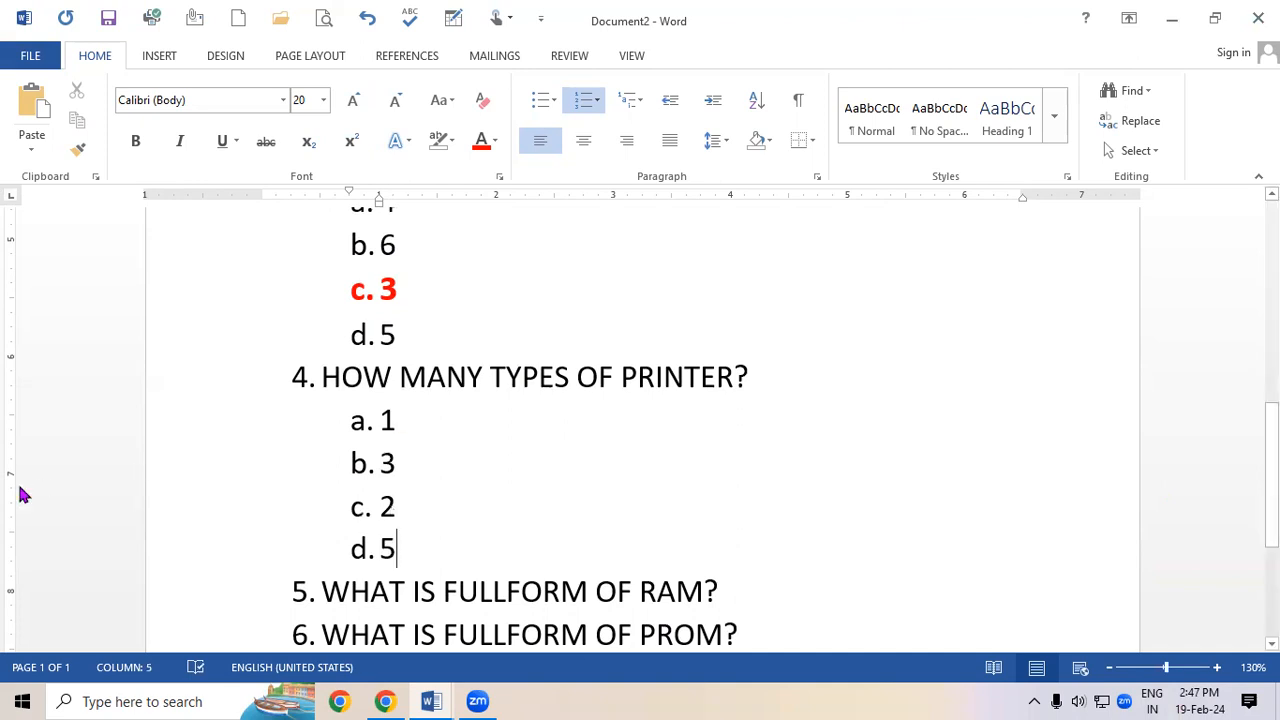
Format answer option c of the HOW MANY TYPES OF PRINTER? question as bold and red
drag(414, 500, 323, 511)
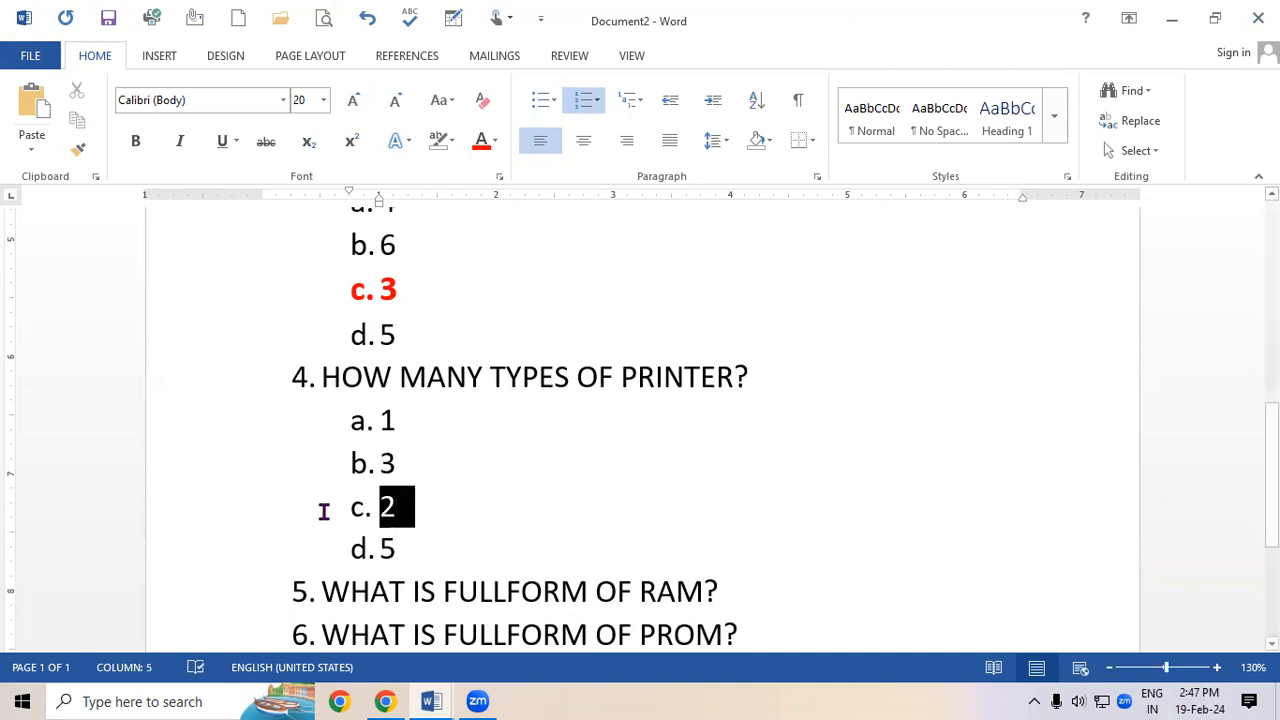
click(135, 141)
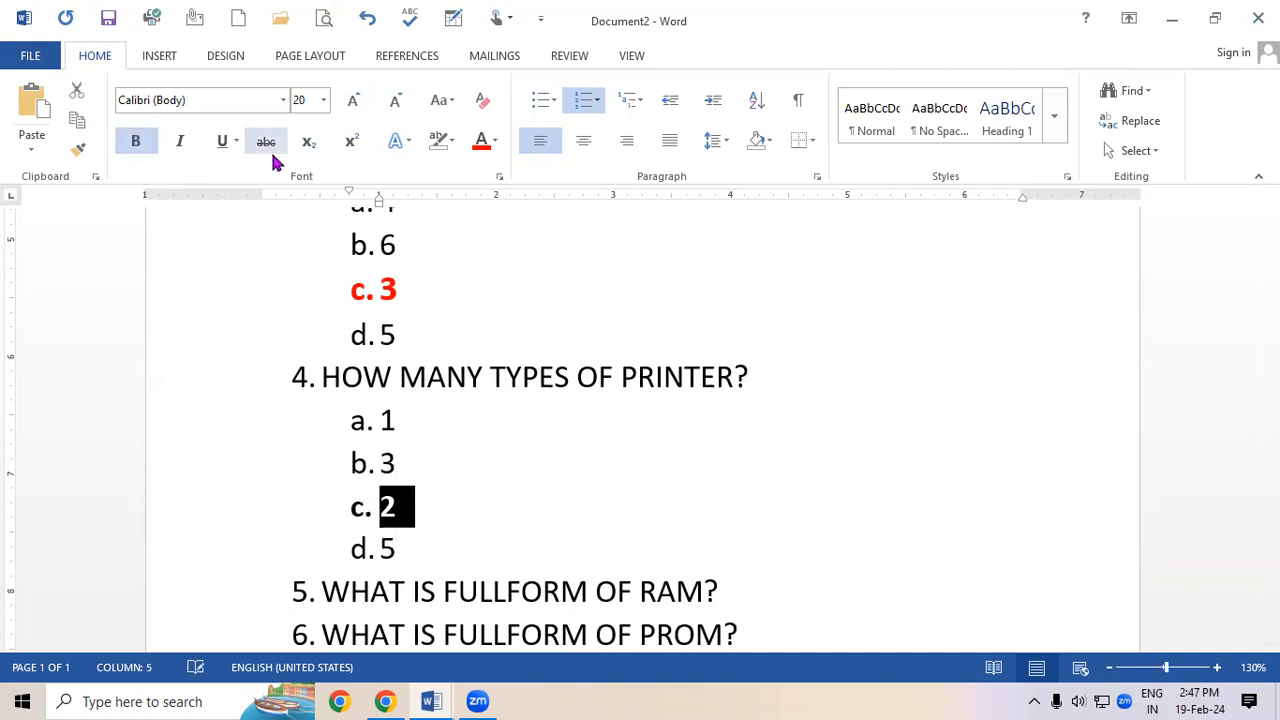
click(494, 141)
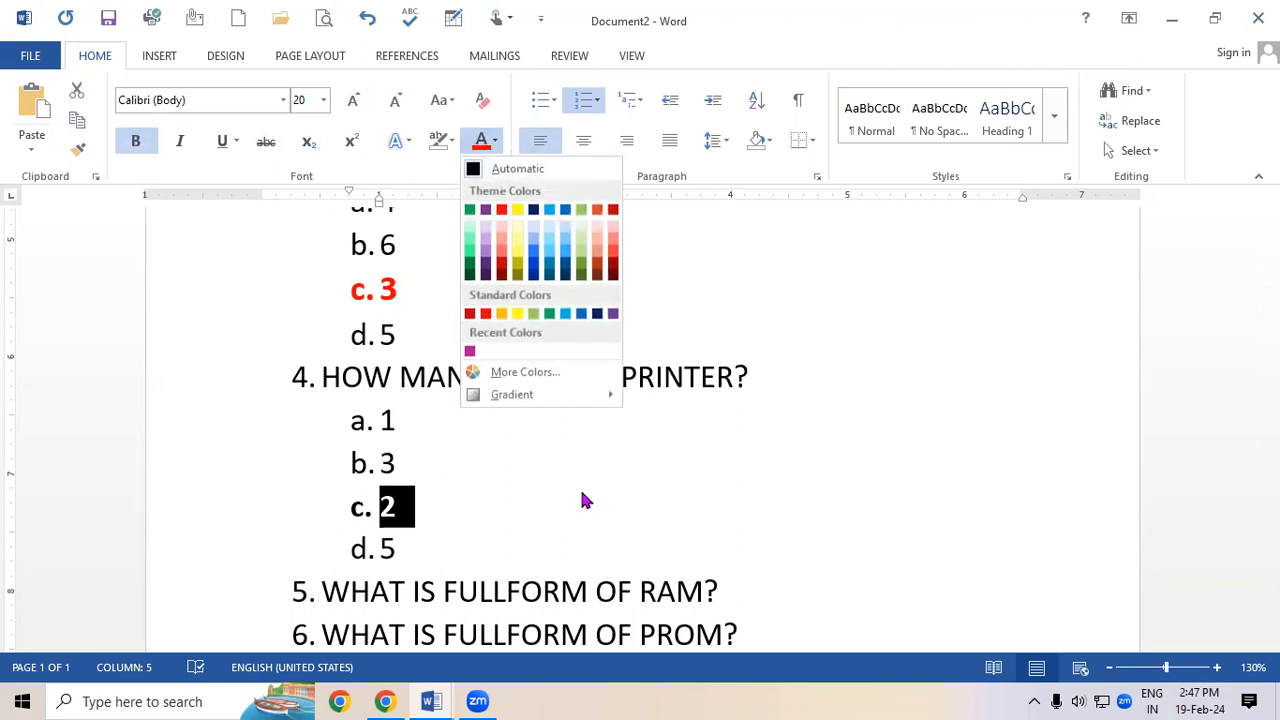
click(501, 210)
click(762, 547)
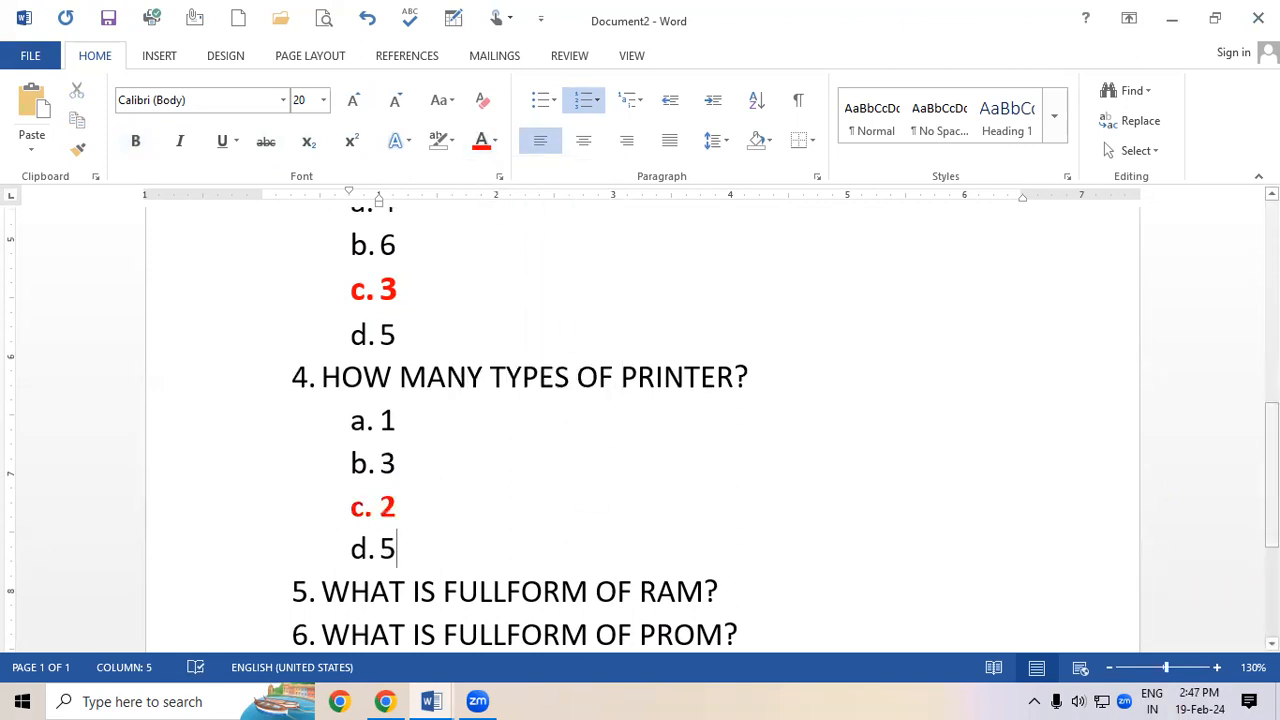
Create a new blank document and reduce its top margin to about 0.2 inch
drag(1271, 508, 1271, 439)
scroll(1240, 320, up, 8)
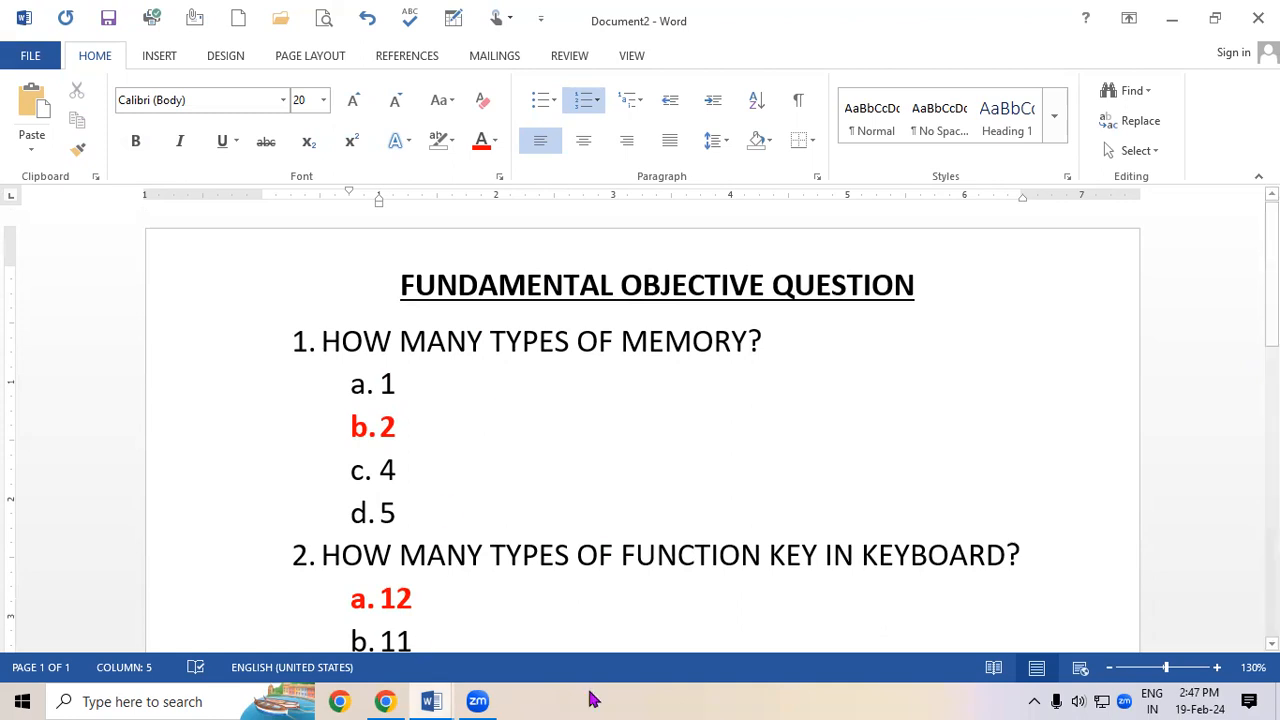
key(ctrl+n)
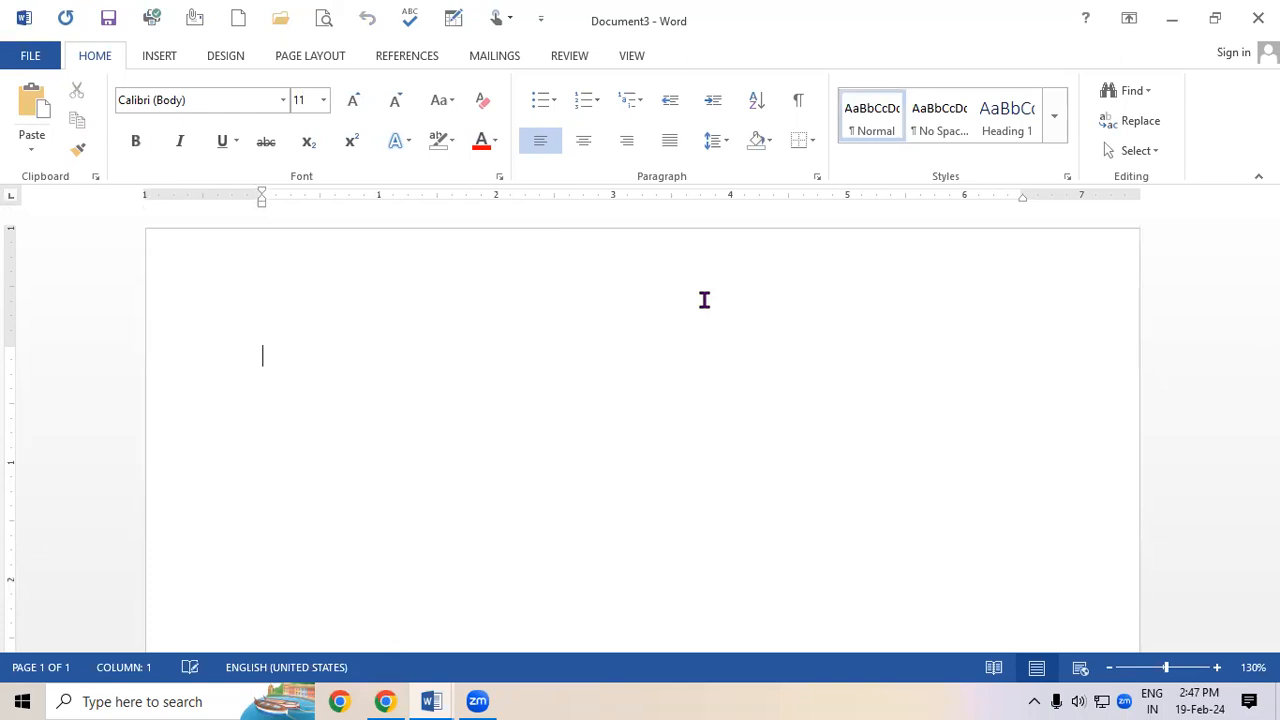
click(1110, 668)
click(1110, 668)
click(1110, 668)
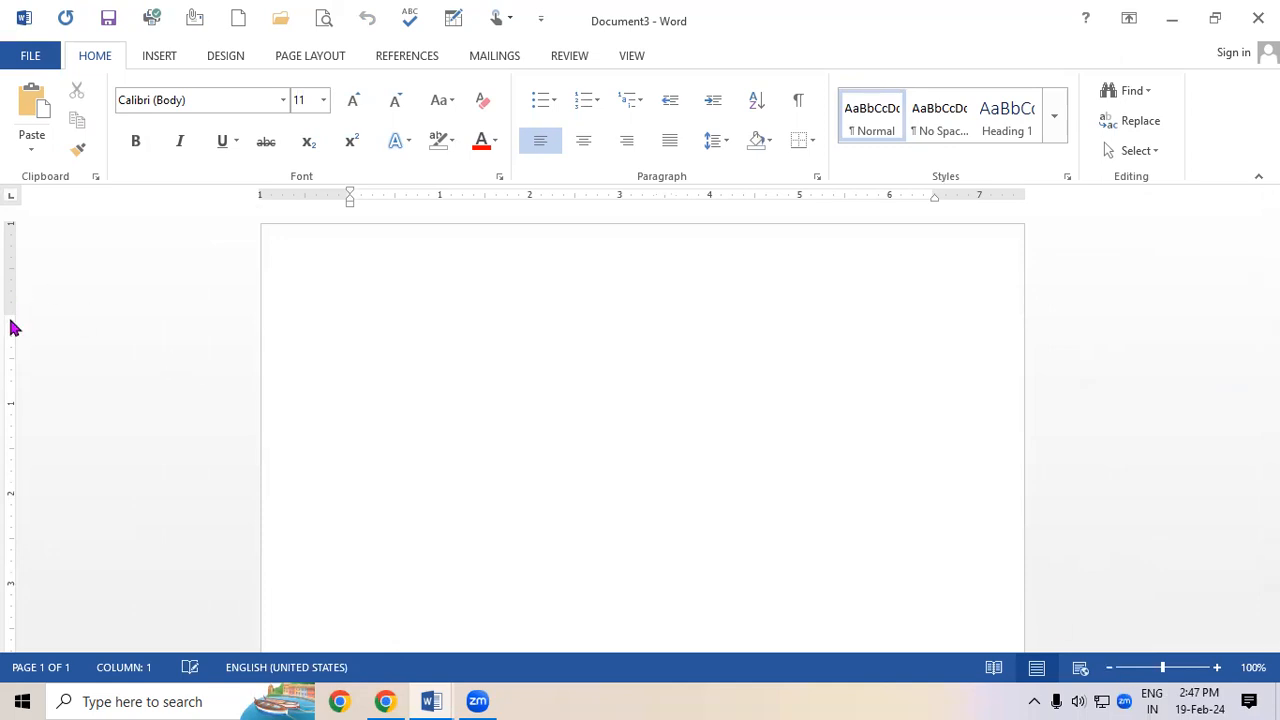
drag(5, 314, 5, 240)
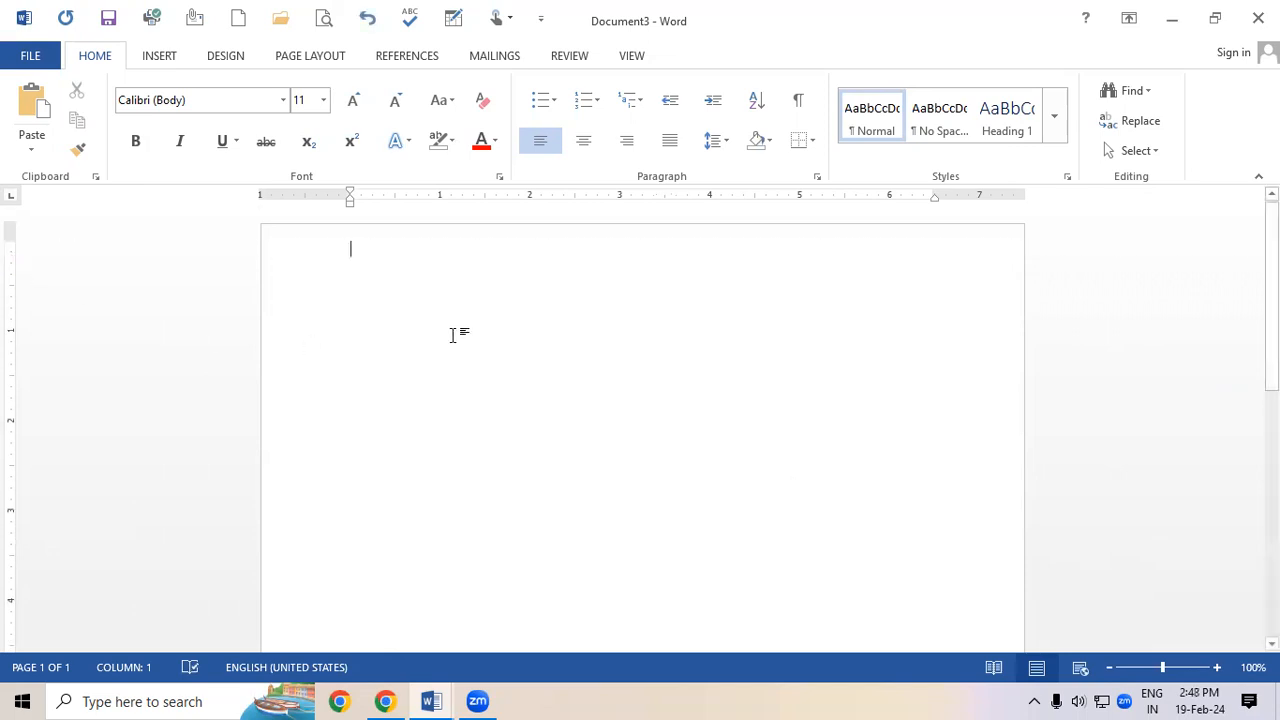
Draw a rounded rectangle about 3.65" wide and 0.9" high, centred near the top of the page
click(172, 60)
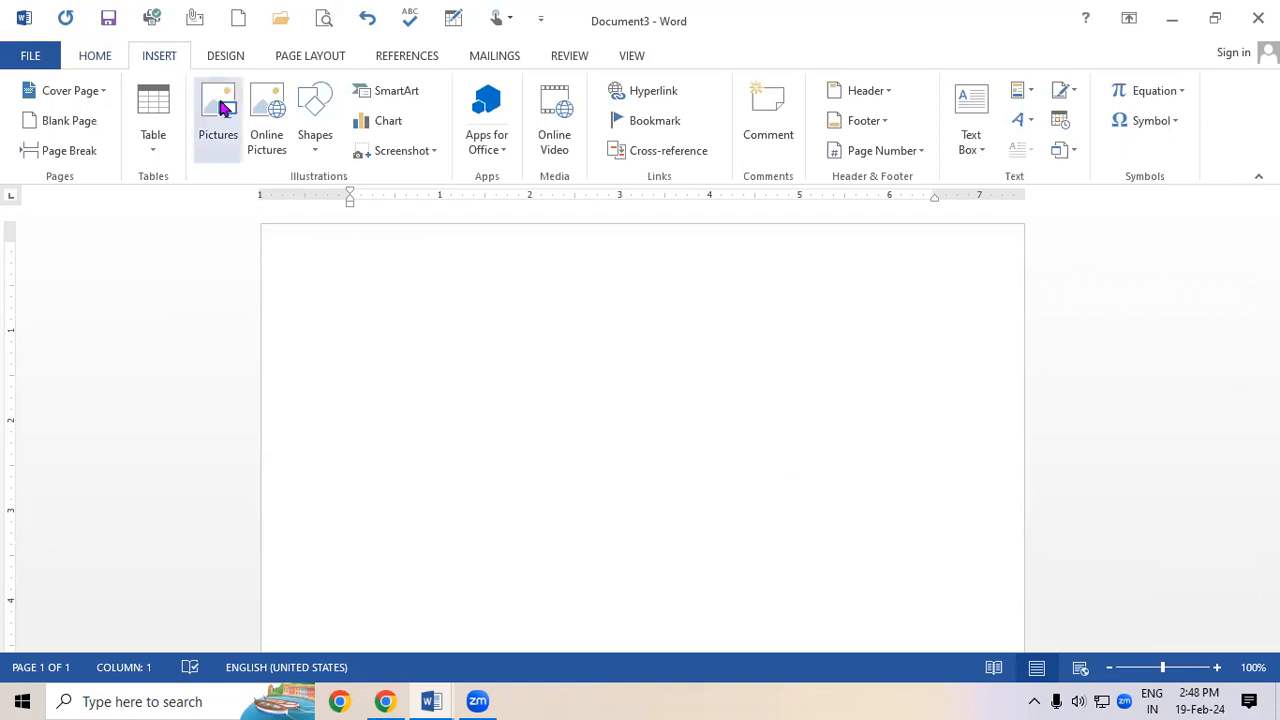
click(311, 130)
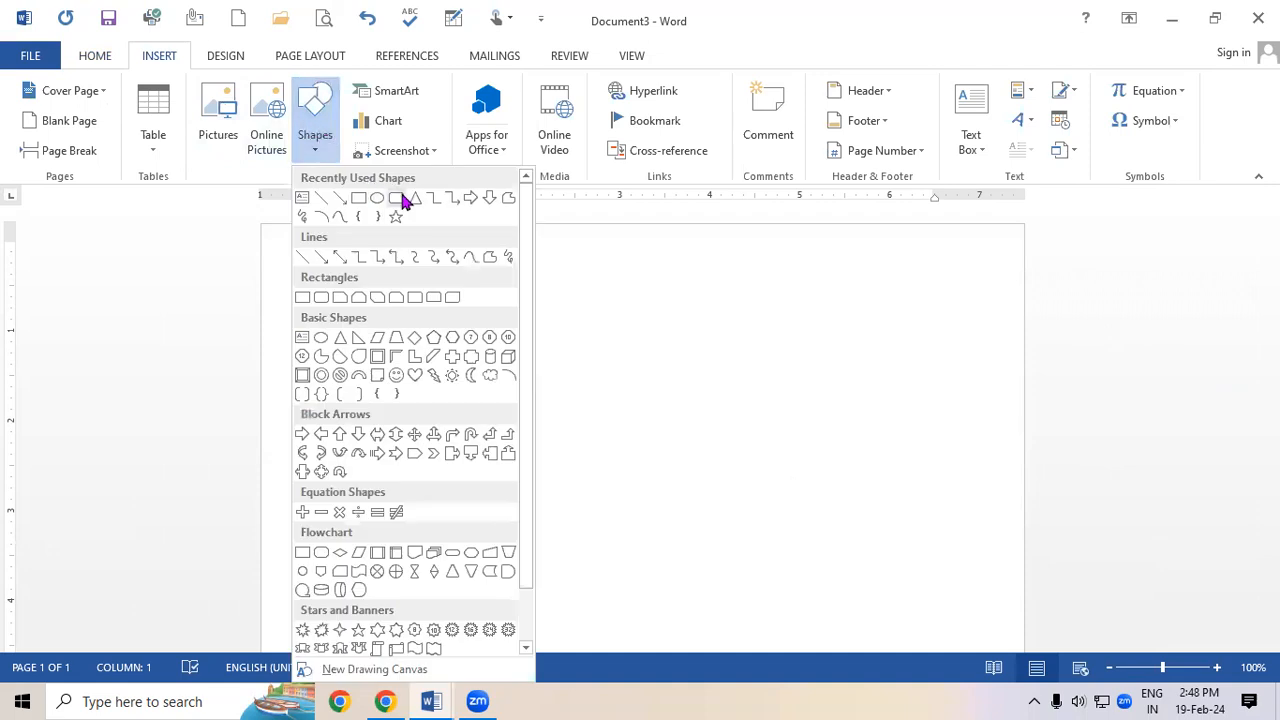
click(400, 197)
drag(459, 240, 787, 320)
Add the text SUBJECT LIST inside the rounded rectangle
right_click(698, 288)
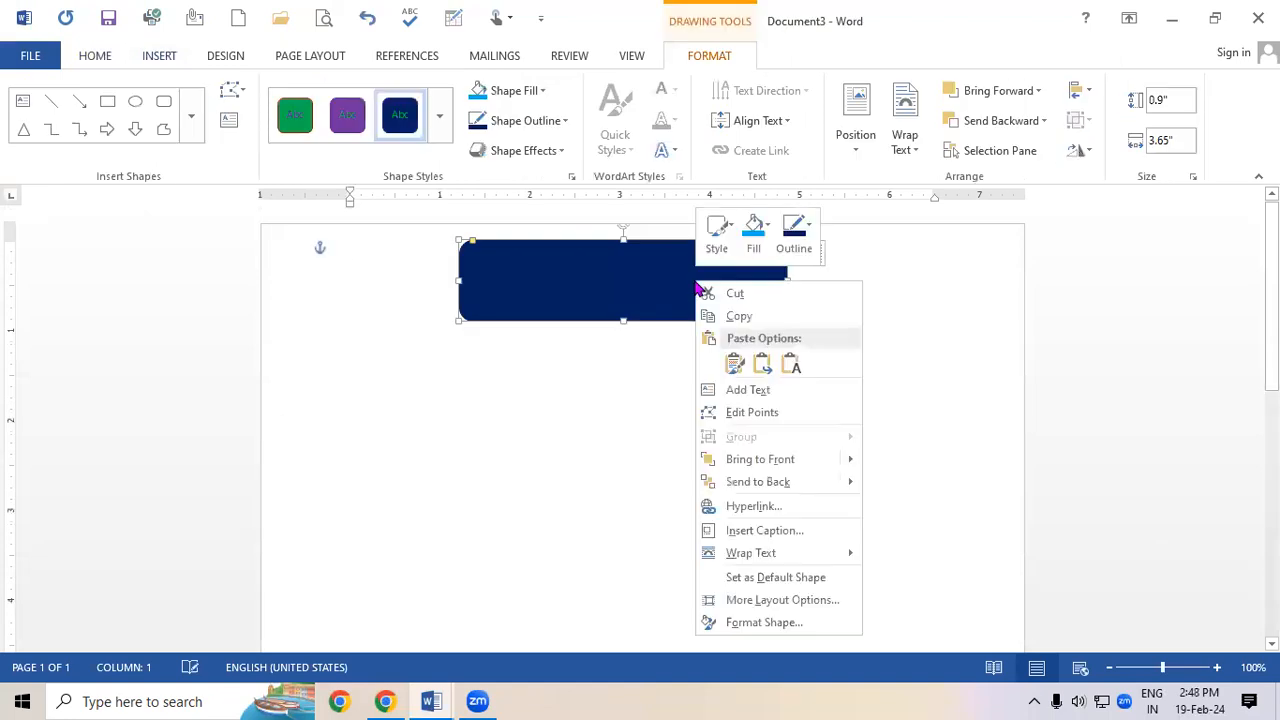
click(758, 389)
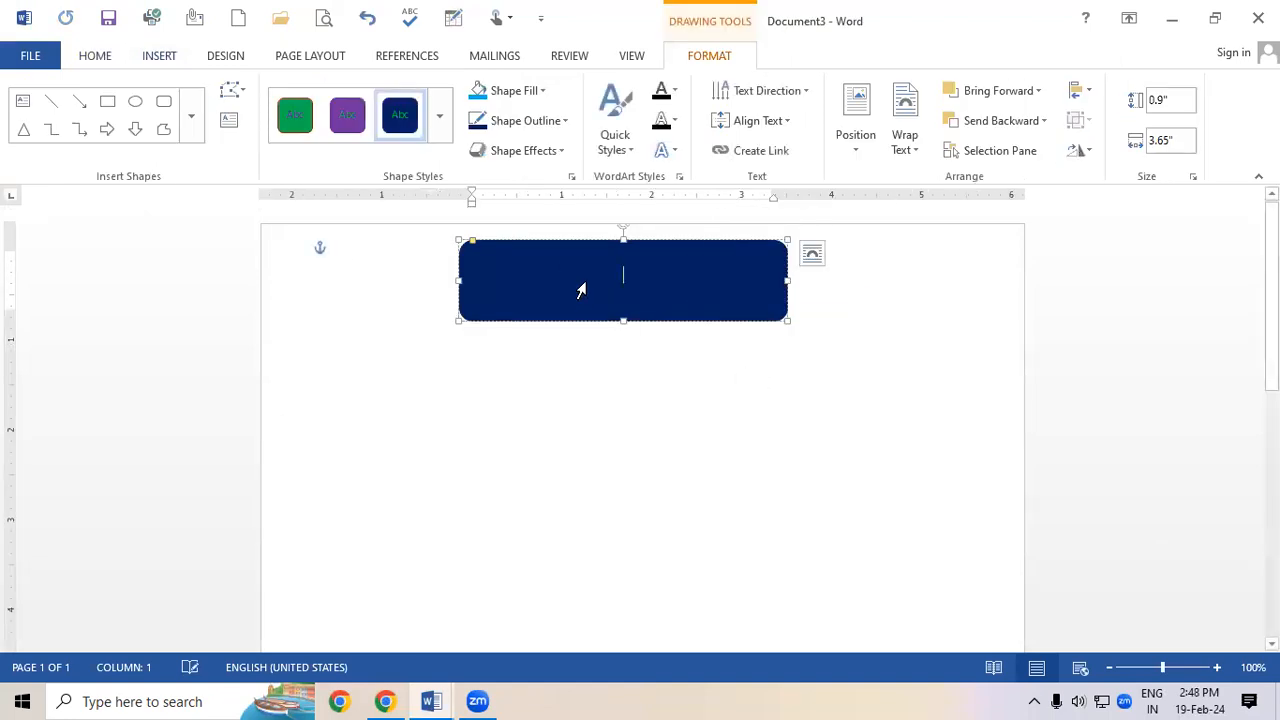
text(SUBJEC)
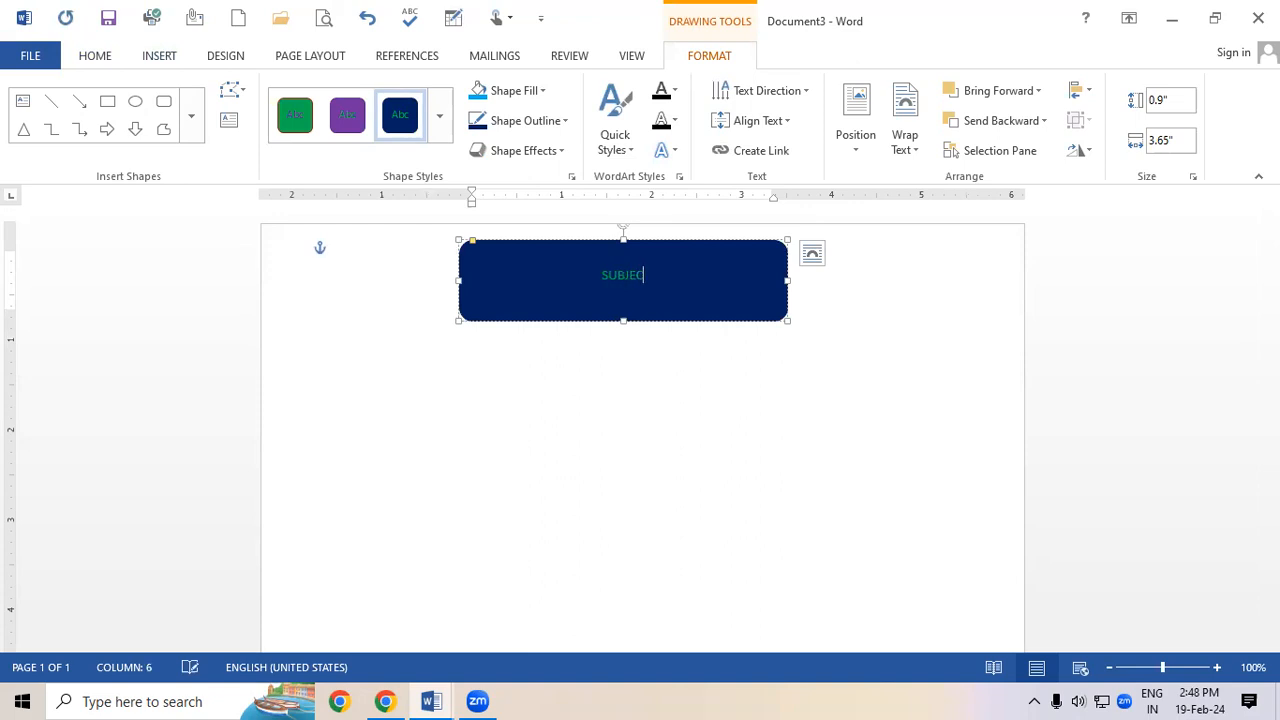
text(T LIST)
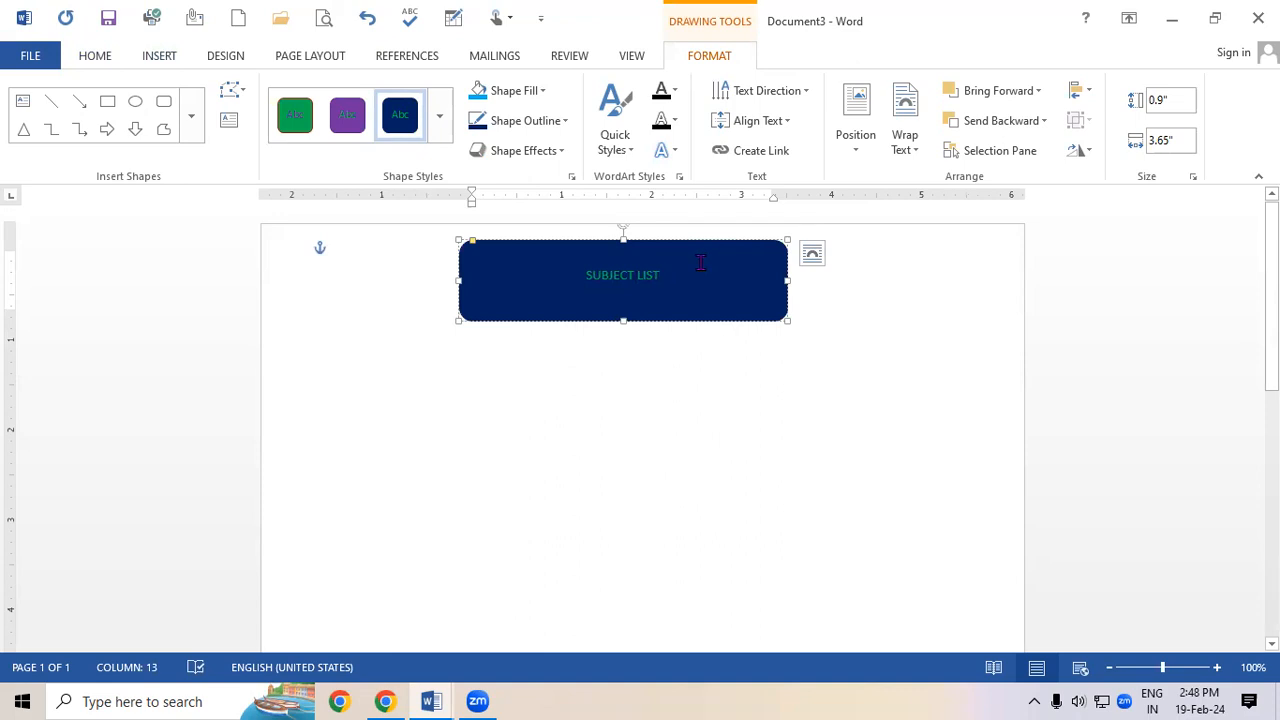
Format the SUBJECT LIST text in the shape as bold with font size 28
drag(701, 262, 524, 288)
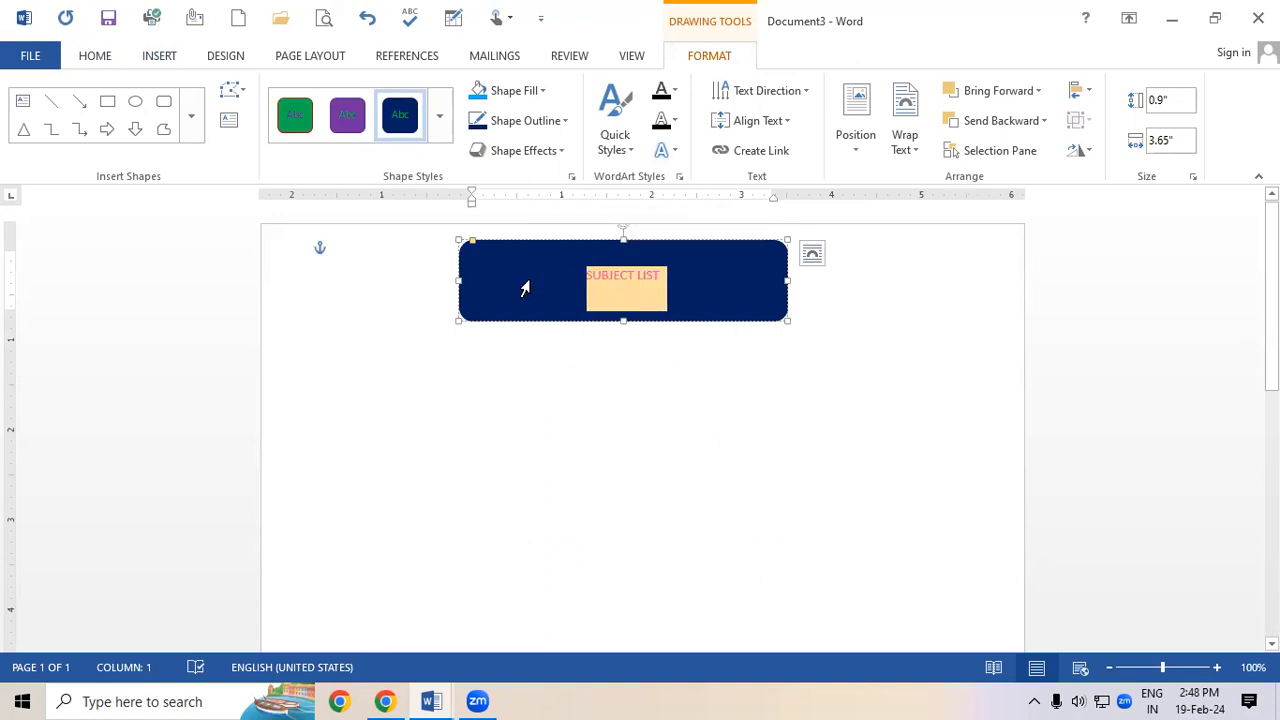
key(ctrl+shift+period)
key(ctrl+shift+period)
key(ctrl+shift+period)
key(ctrl+shift+period)
key(ctrl+shift+period)
key(ctrl+shift+period)
key(ctrl+shift+period)
key(ctrl+shift+period)
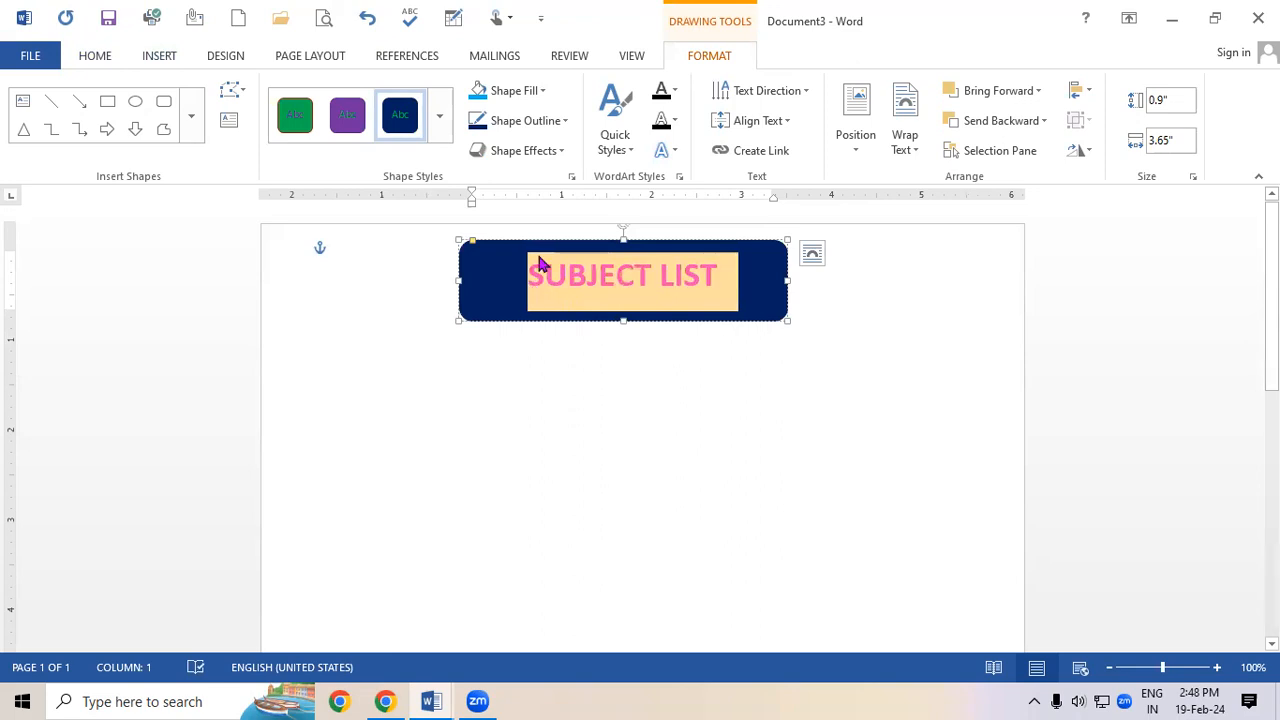
click(629, 490)
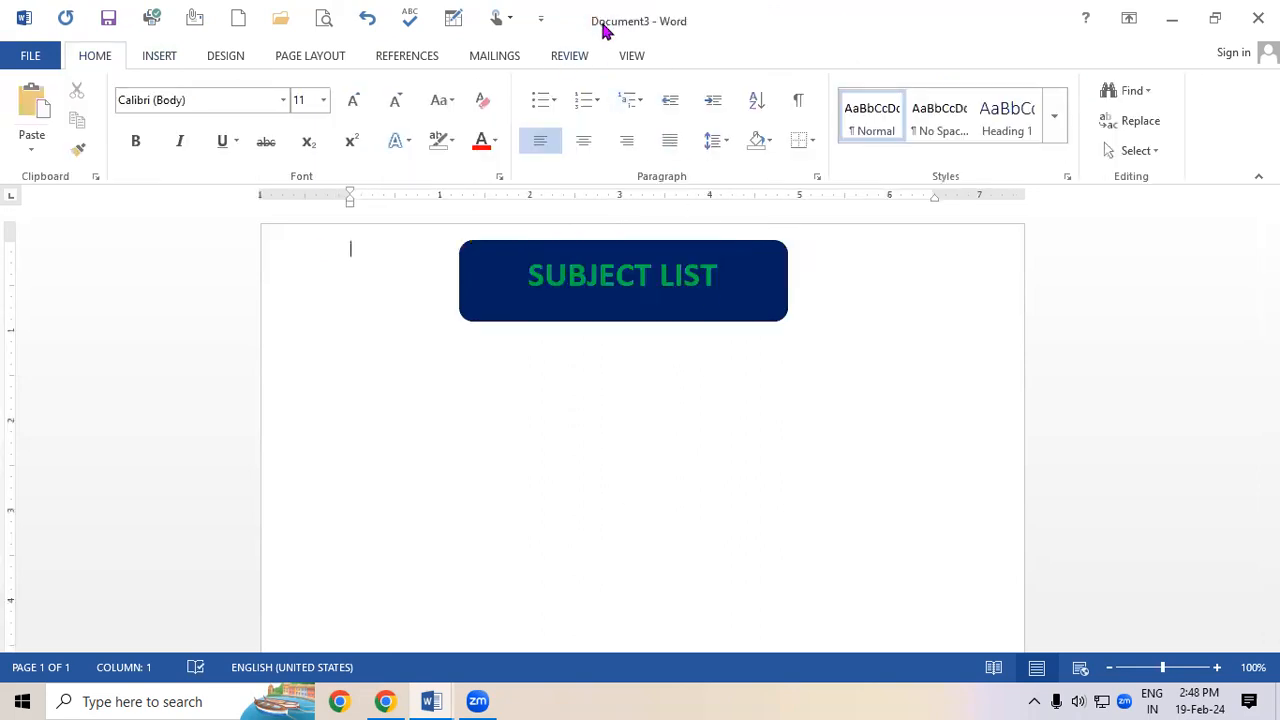
Open the fill colour choices for the SUBJECT LIST shape
click(653, 316)
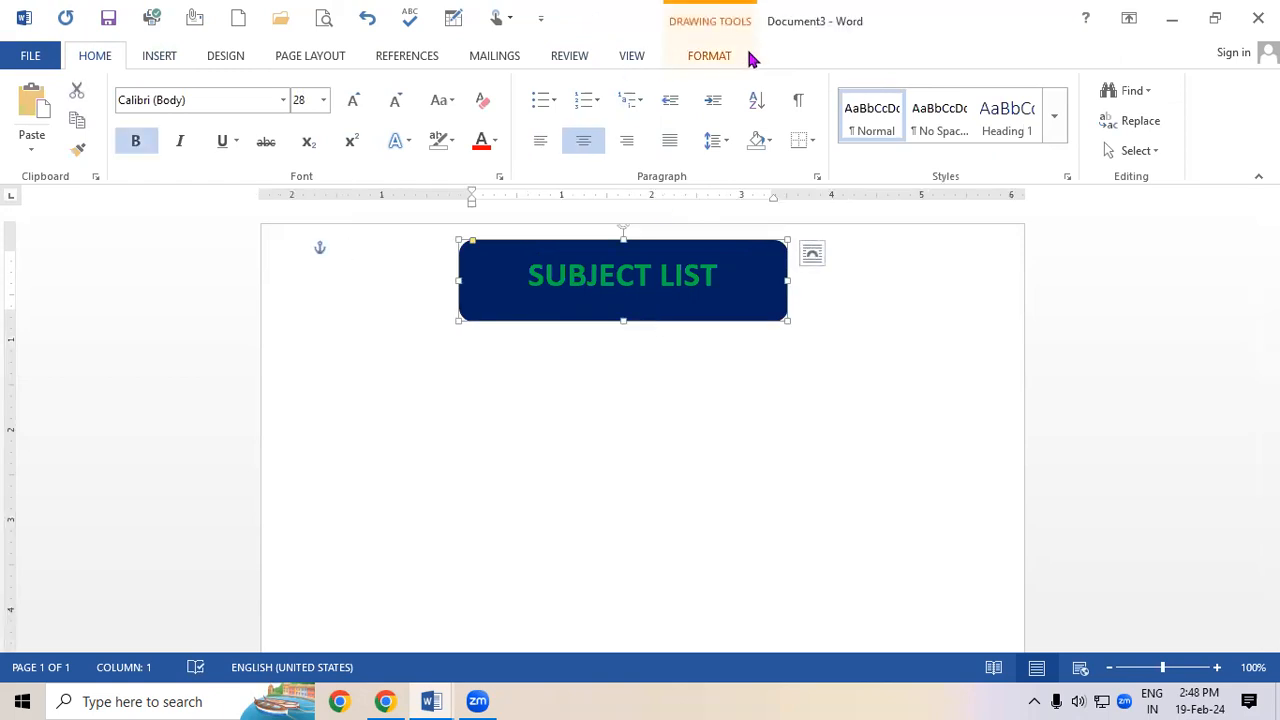
click(704, 56)
click(512, 91)
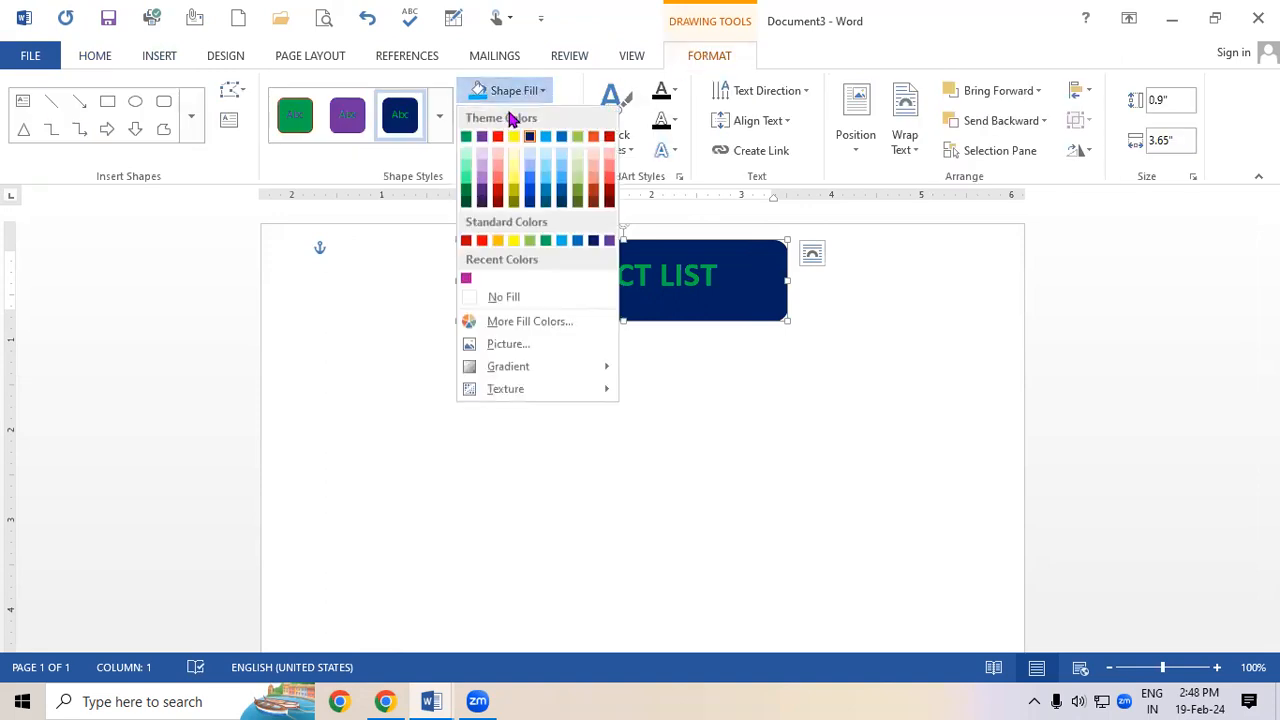
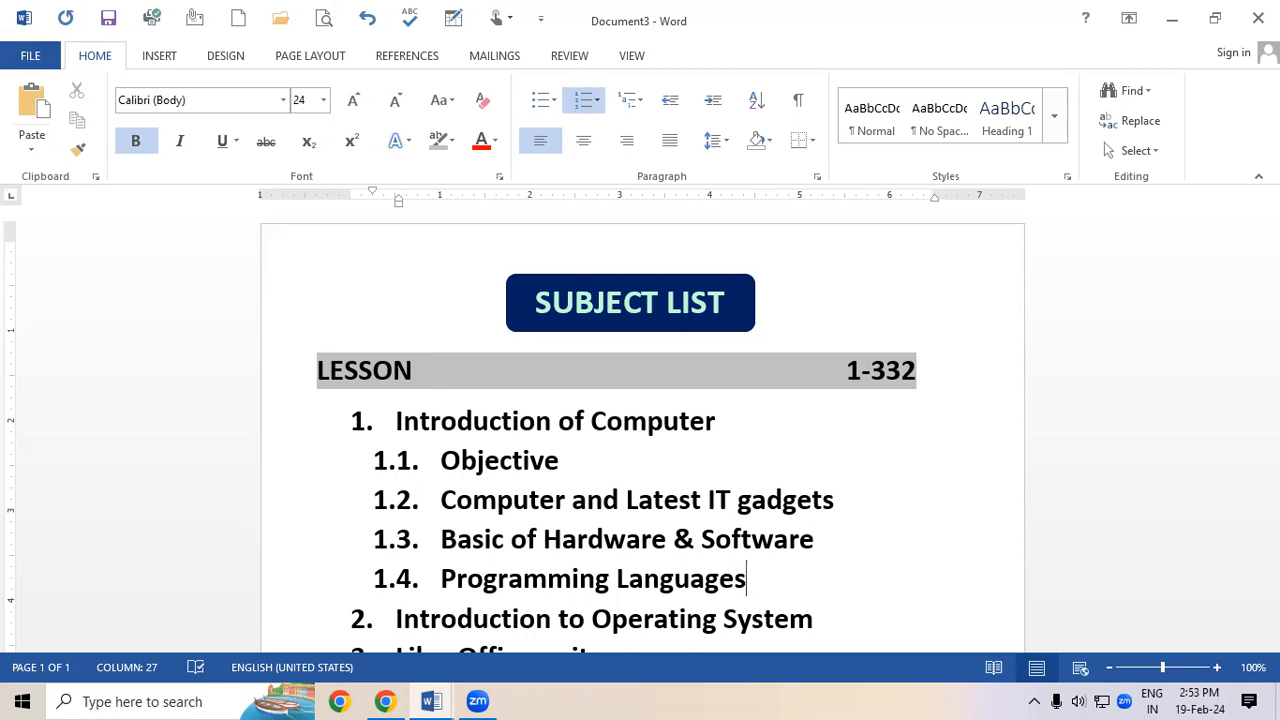
Add "Representation of Data and Instructions" as sub-item 1.5 below Programming Languages
key(Return)
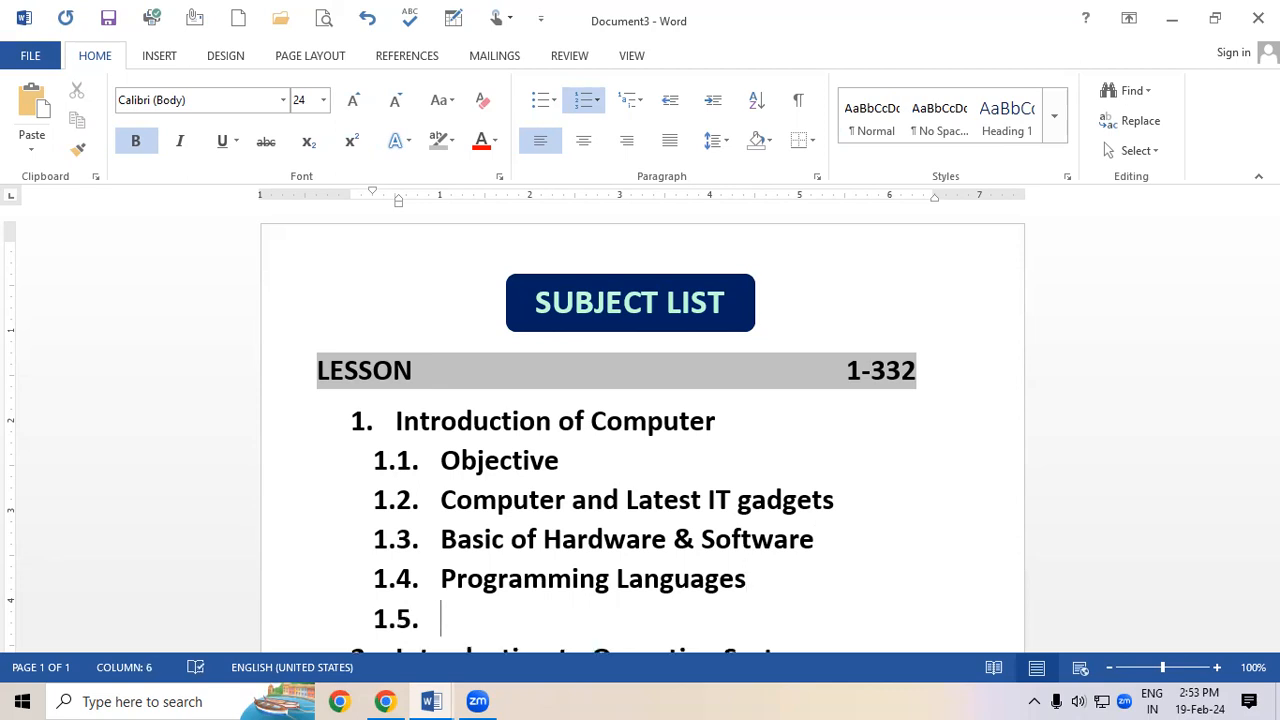
text(Repre)
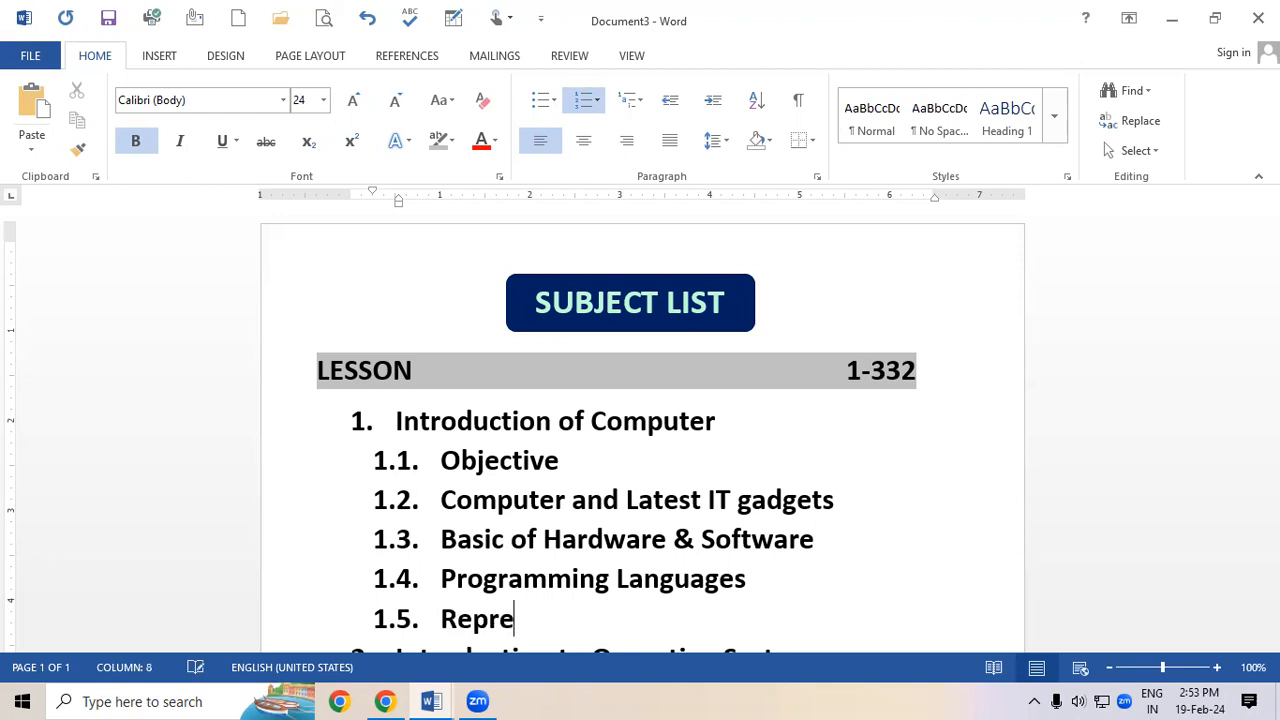
text(sentat)
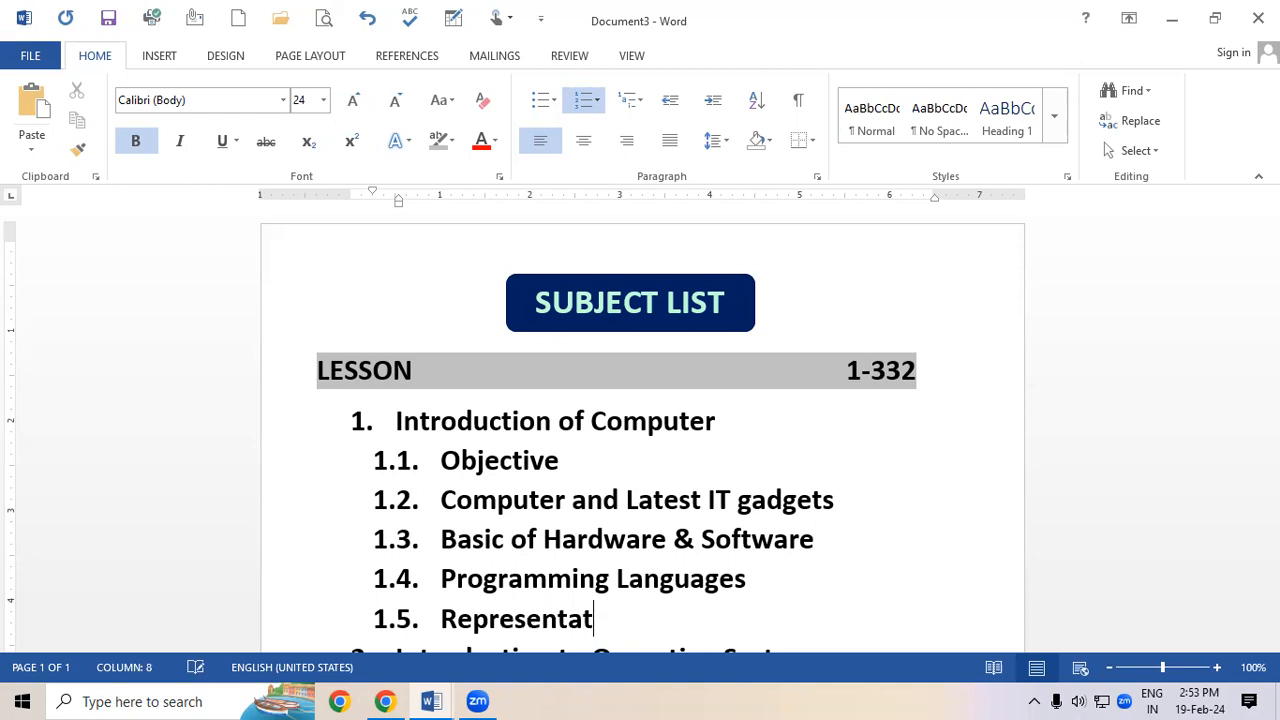
text(ion of Data)
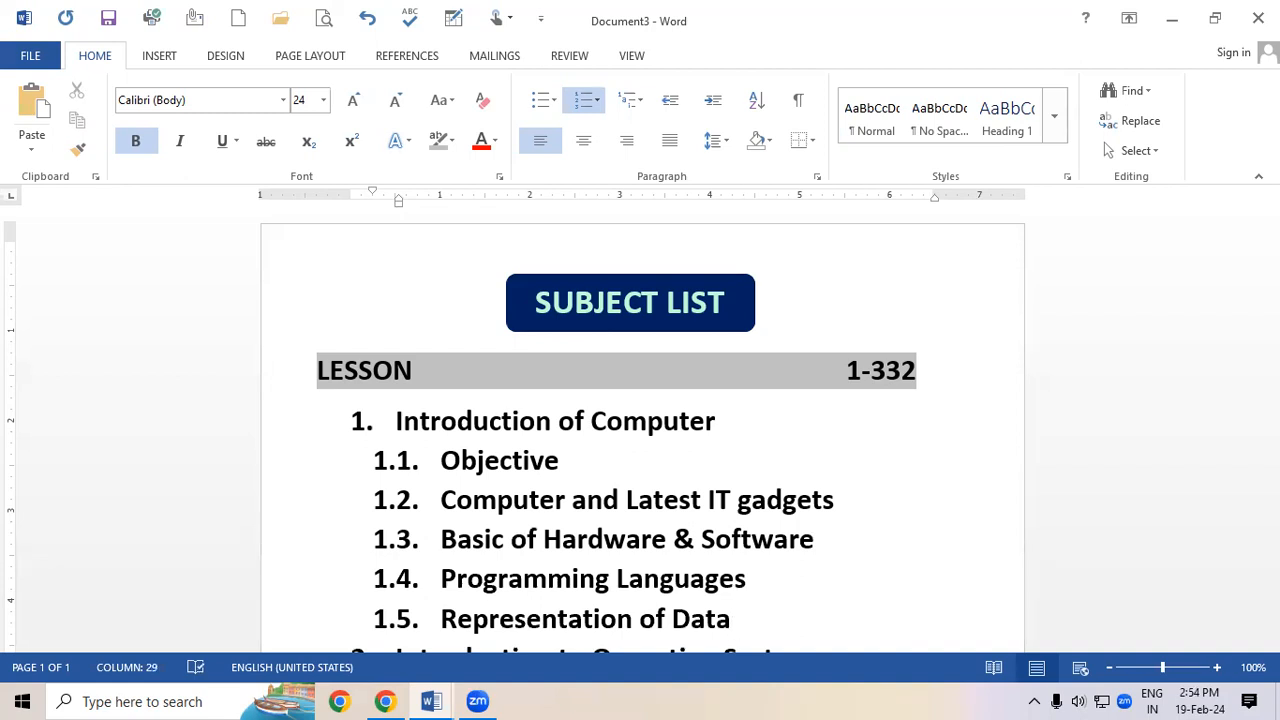
text( and Instruction)
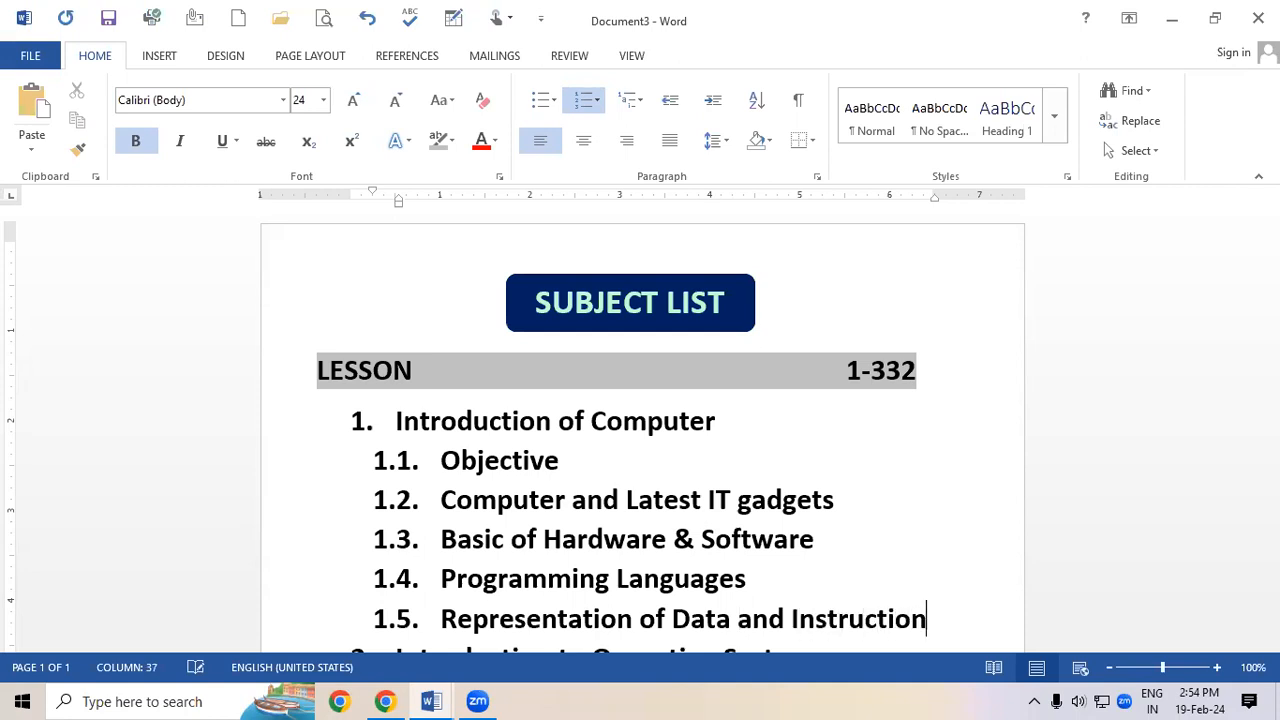
text(s)
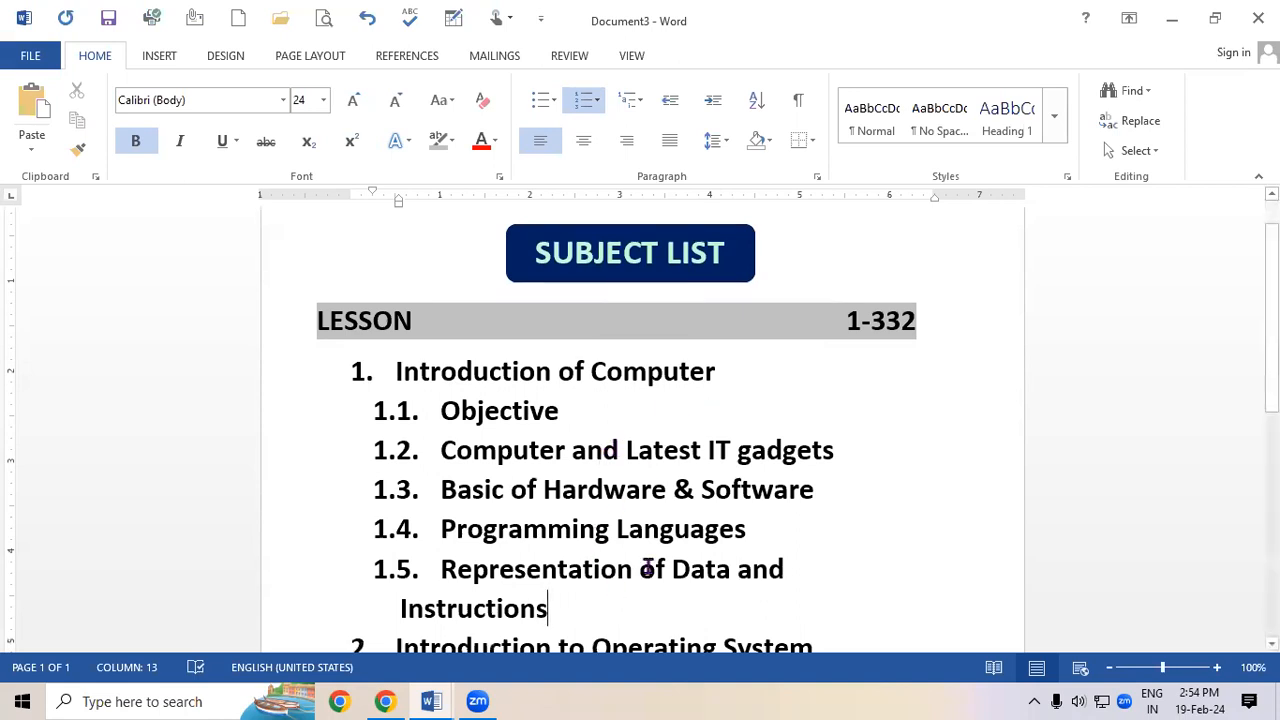
Set the font size of sub-items 1.1 to 1.5 under Introduction of Computer to 22
drag(441, 410, 747, 628)
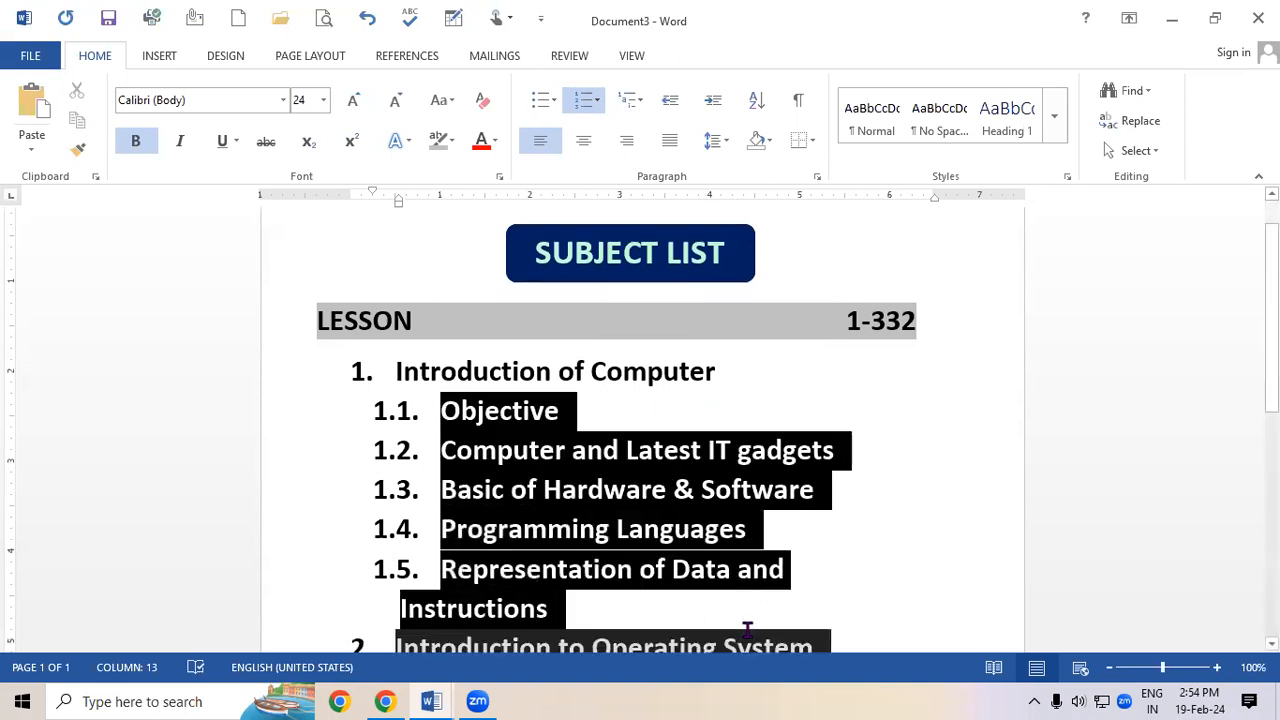
click(605, 491)
drag(441, 405, 689, 623)
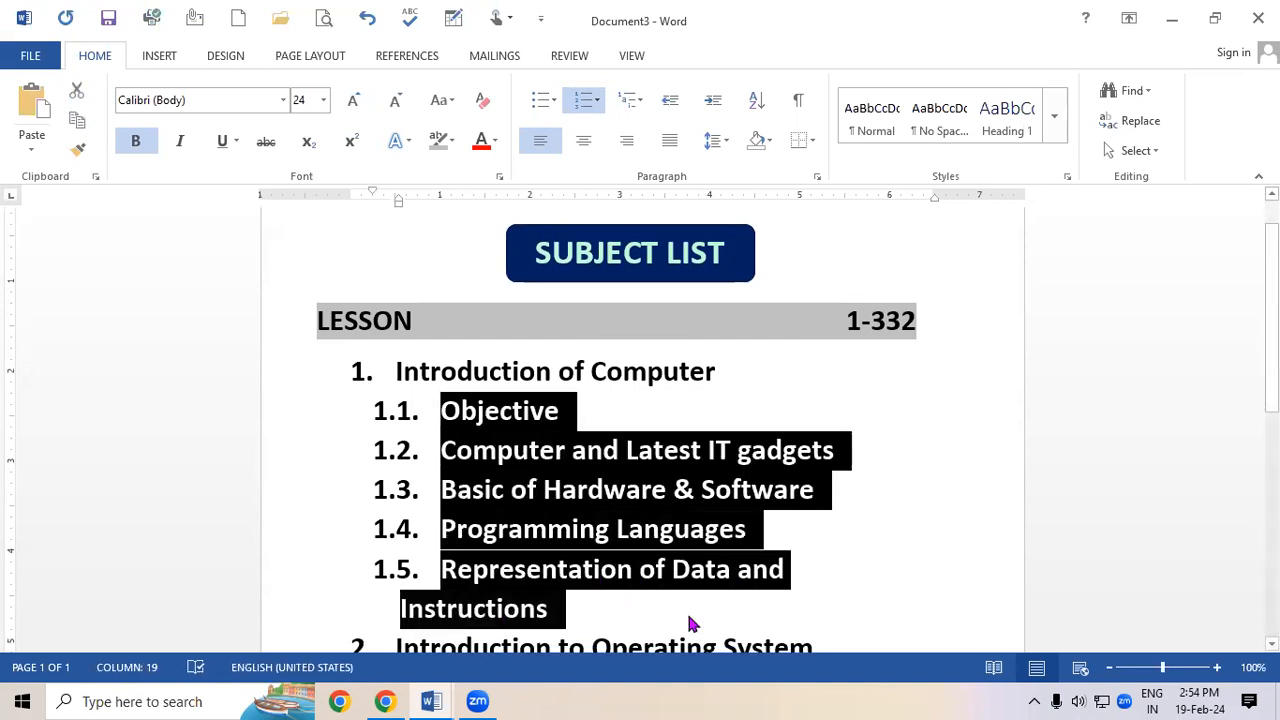
key(ctrl+shift+comma)
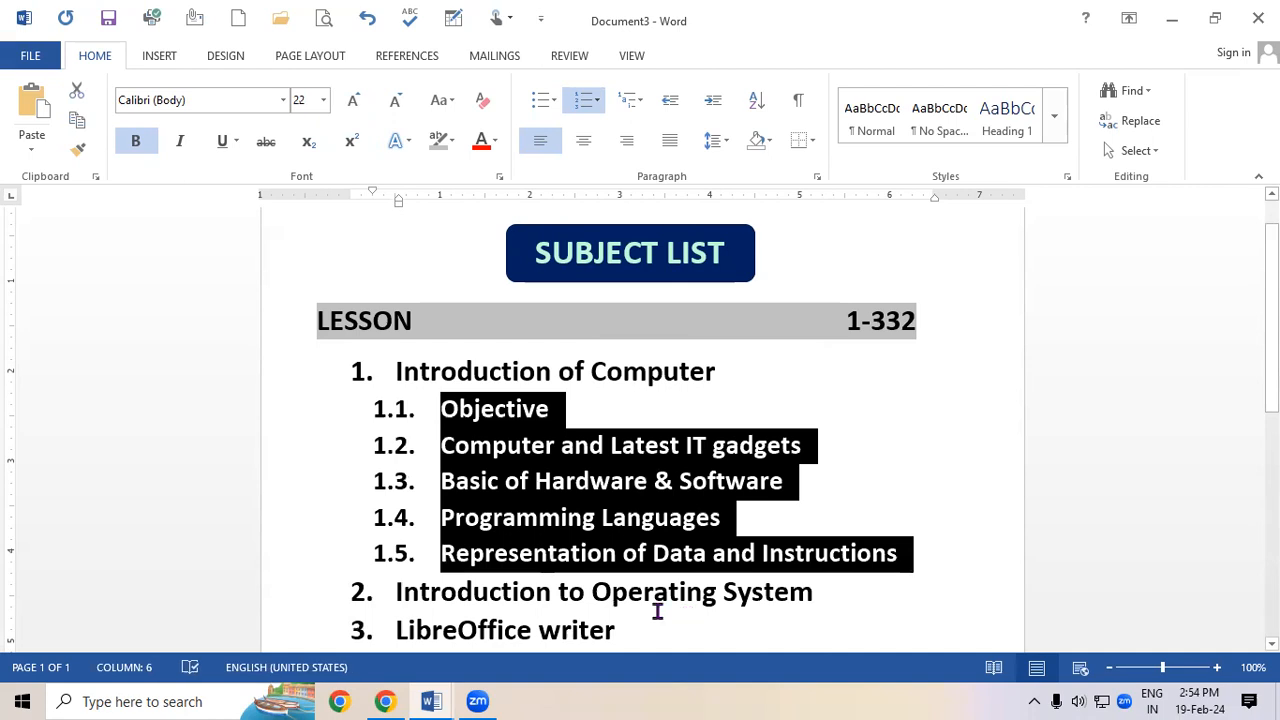
click(561, 564)
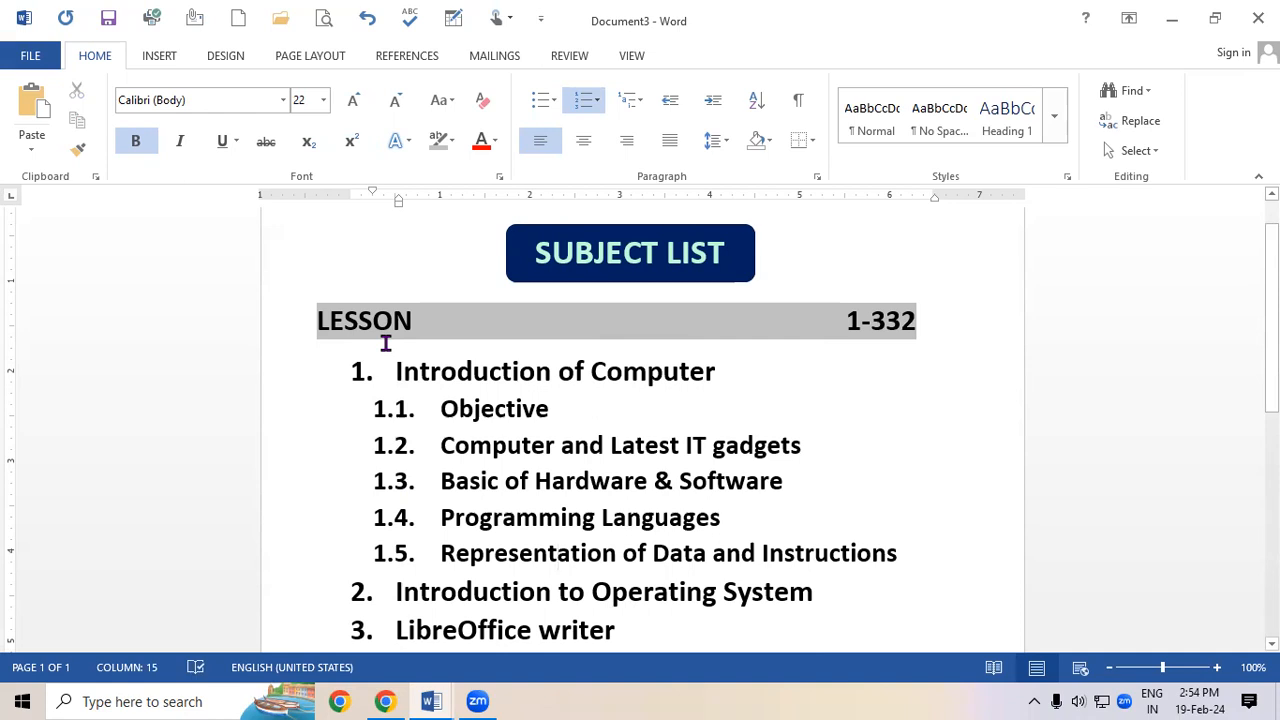
Add "Objectives" as third-level item 1.1.1 below Objective and start item 1.1.2
click(571, 398)
key(Return)
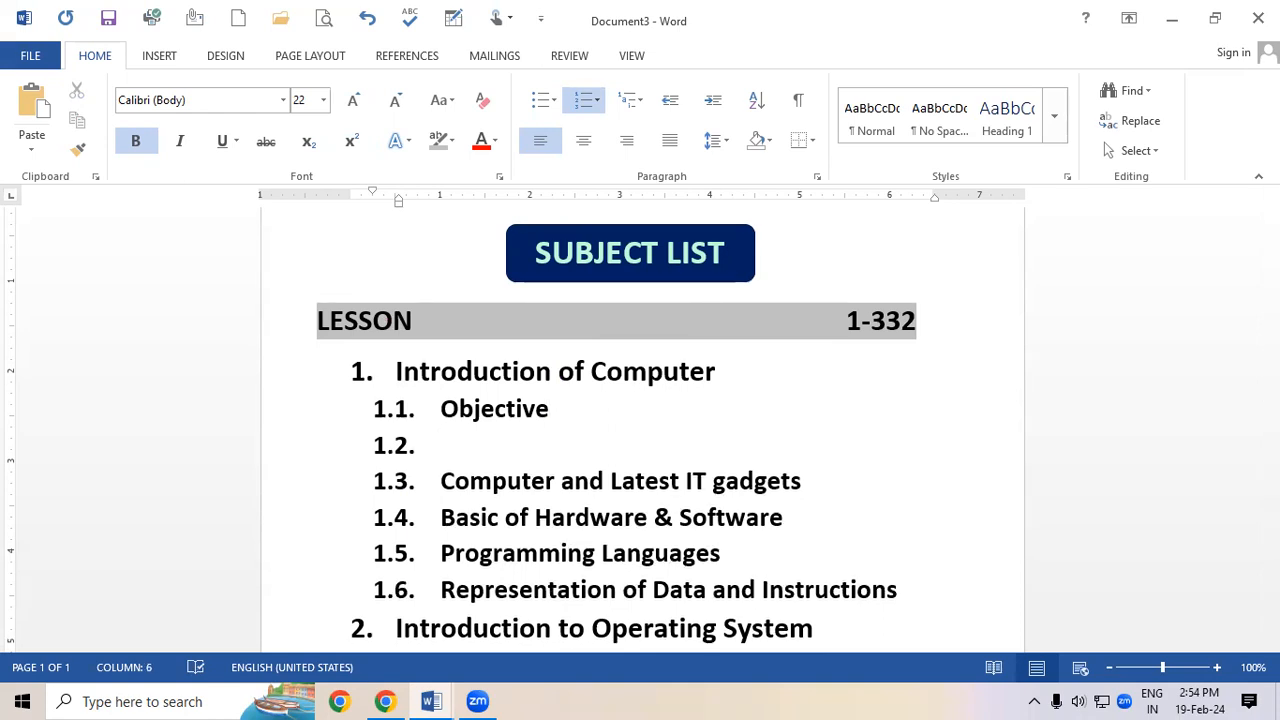
key(Tab)
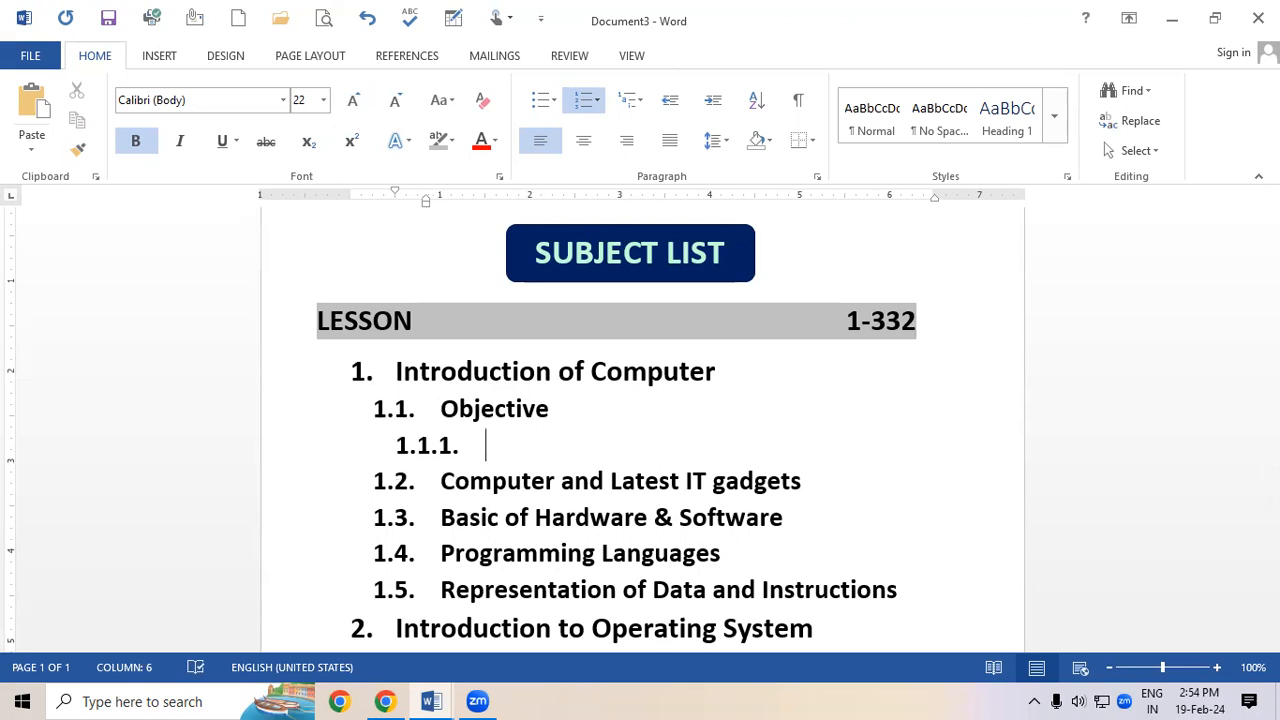
text(Obje)
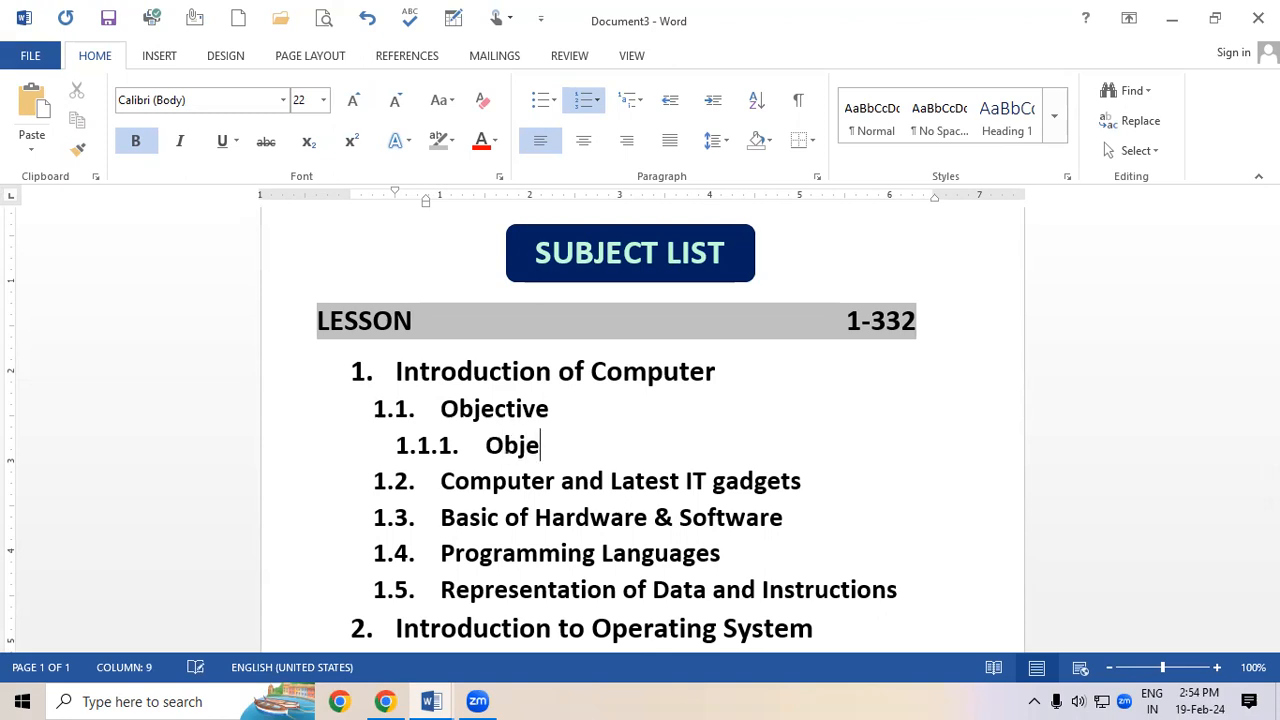
text(ctives)
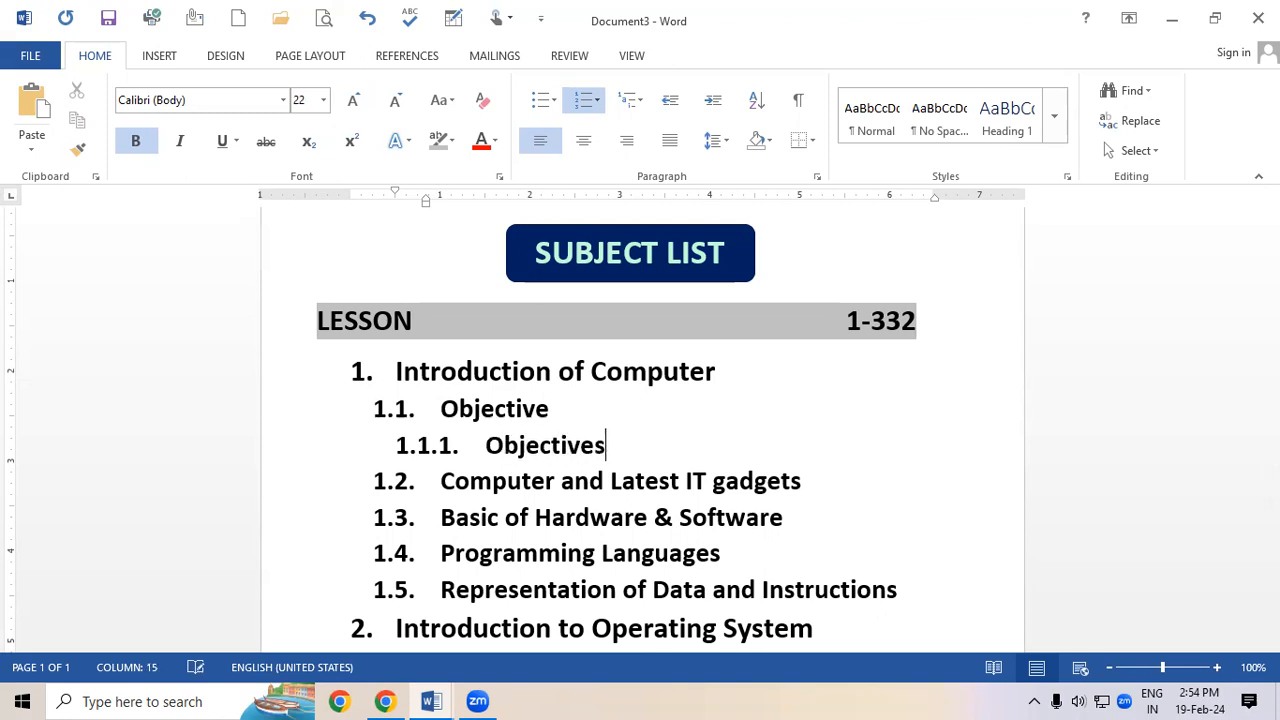
key(Return)
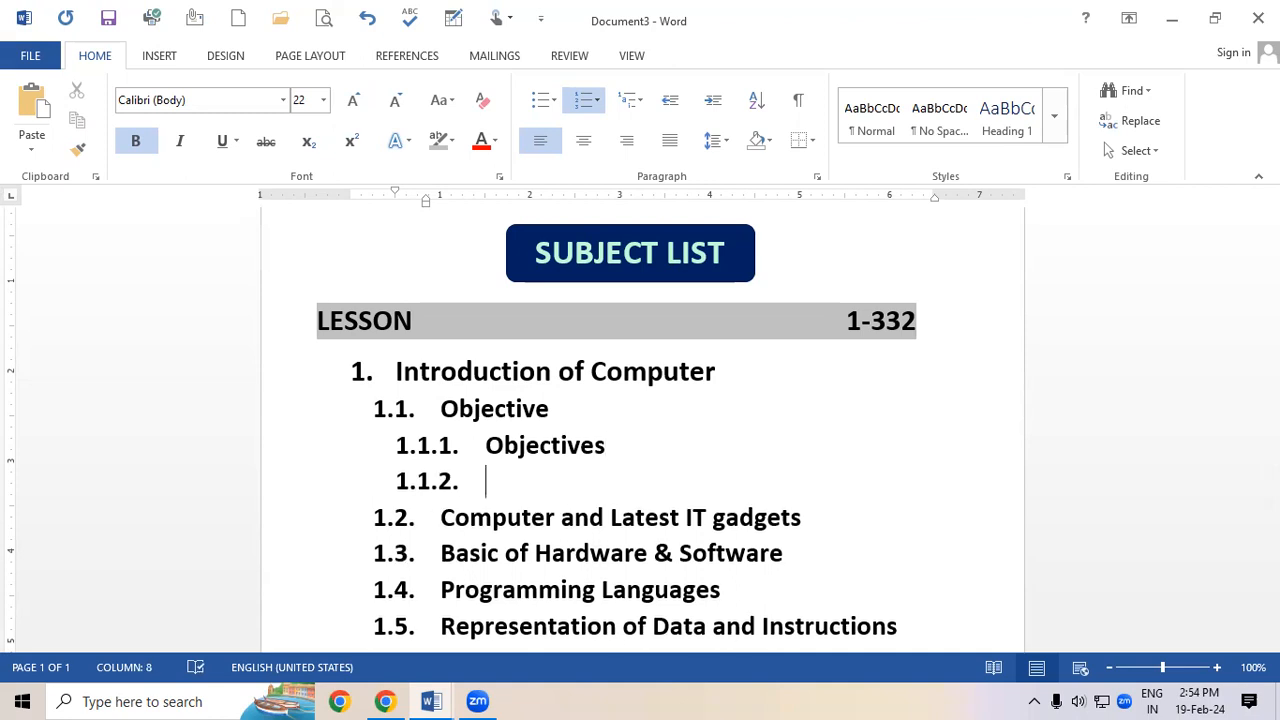
Enter "Limitations" as item 1.1.2 and "Evolution of Computer and Its Applications" as third-level item 1.2.1, followed by an empty item 1.2.2
text(Limitations)
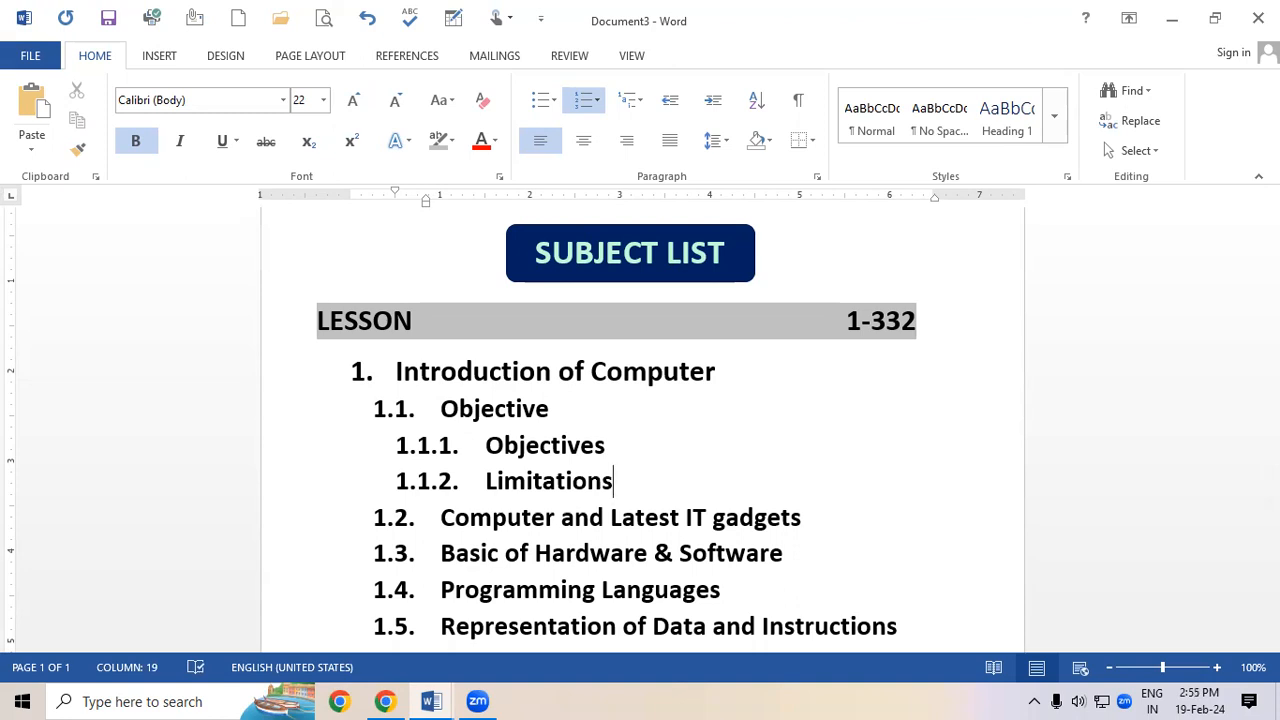
click(826, 523)
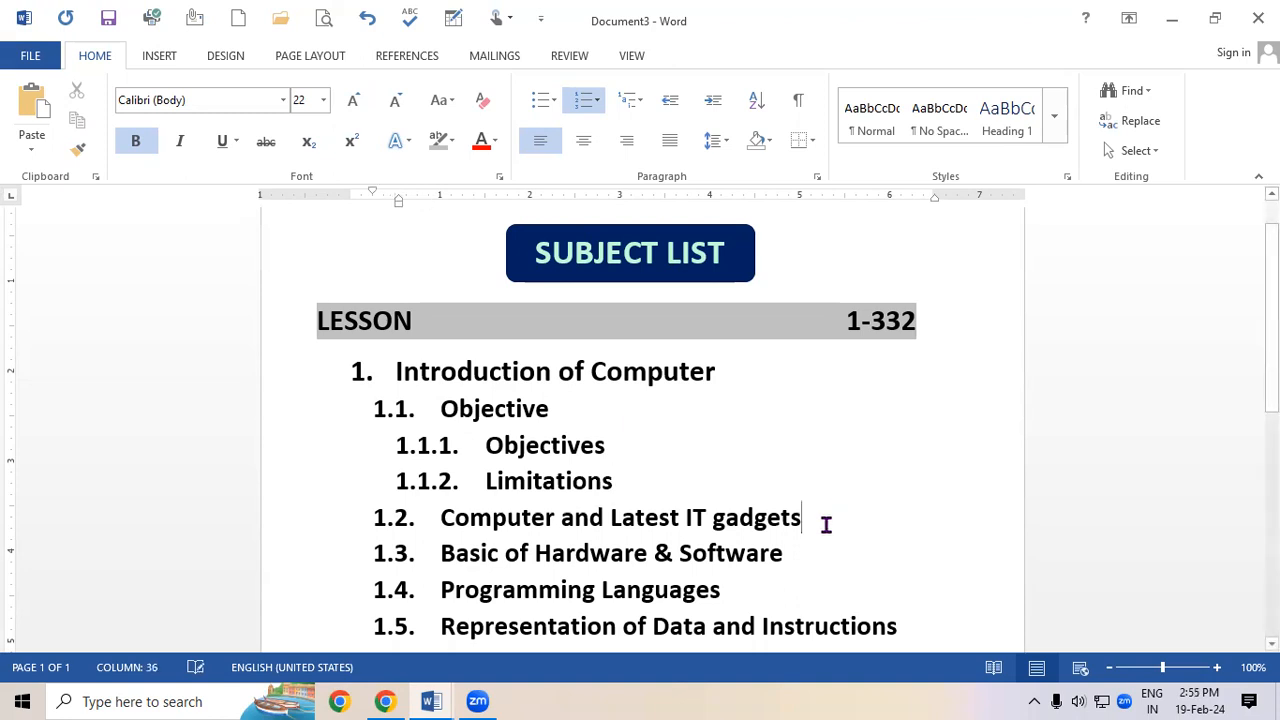
key(Return)
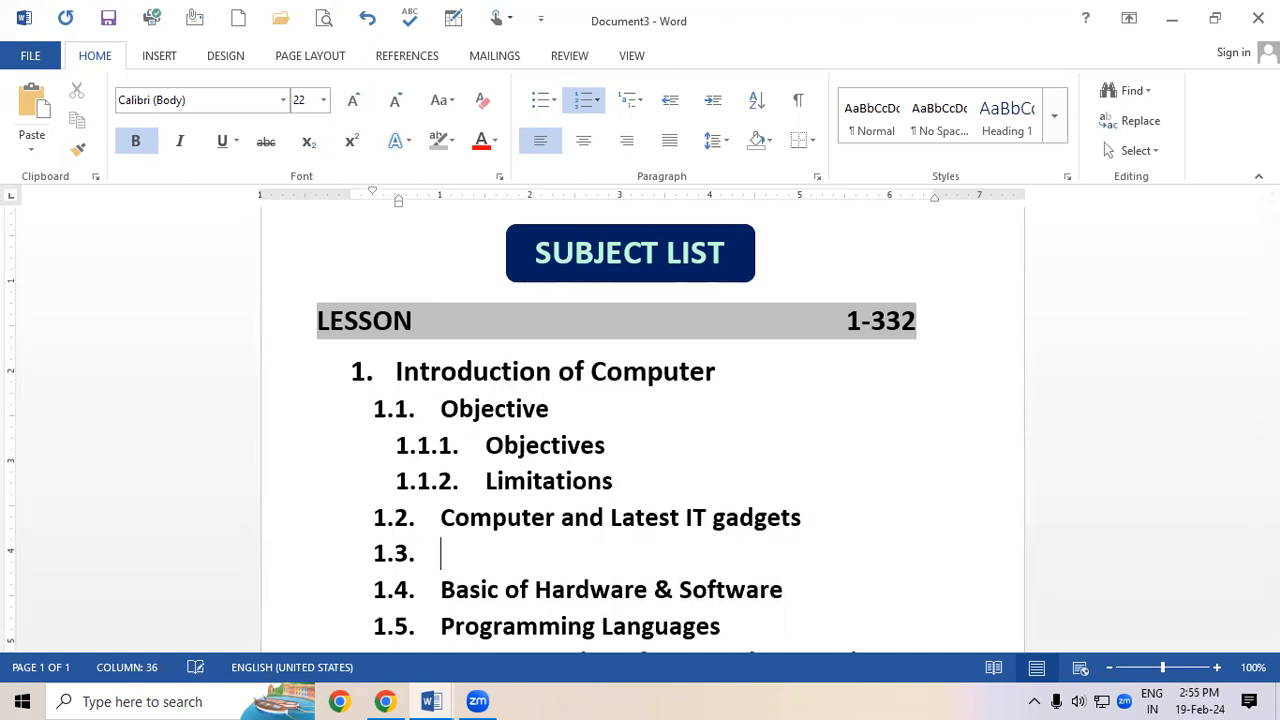
key(Tab)
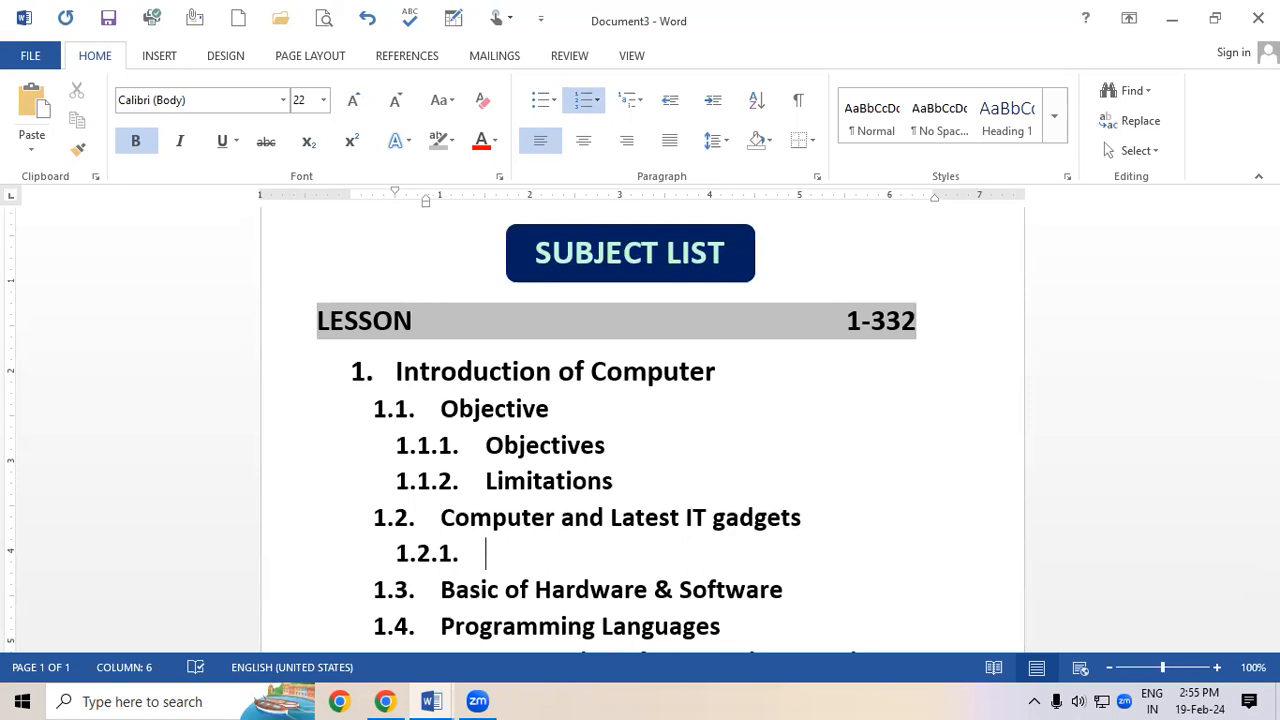
text(Evolut)
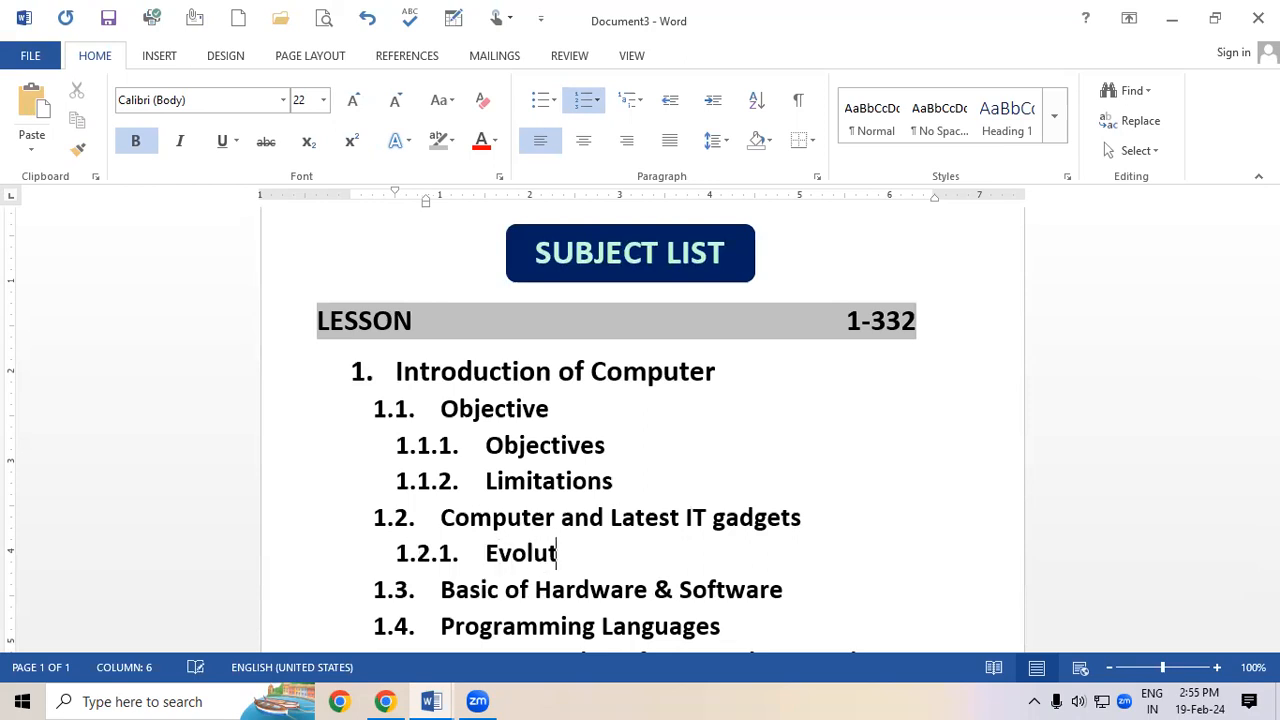
text(ion of)
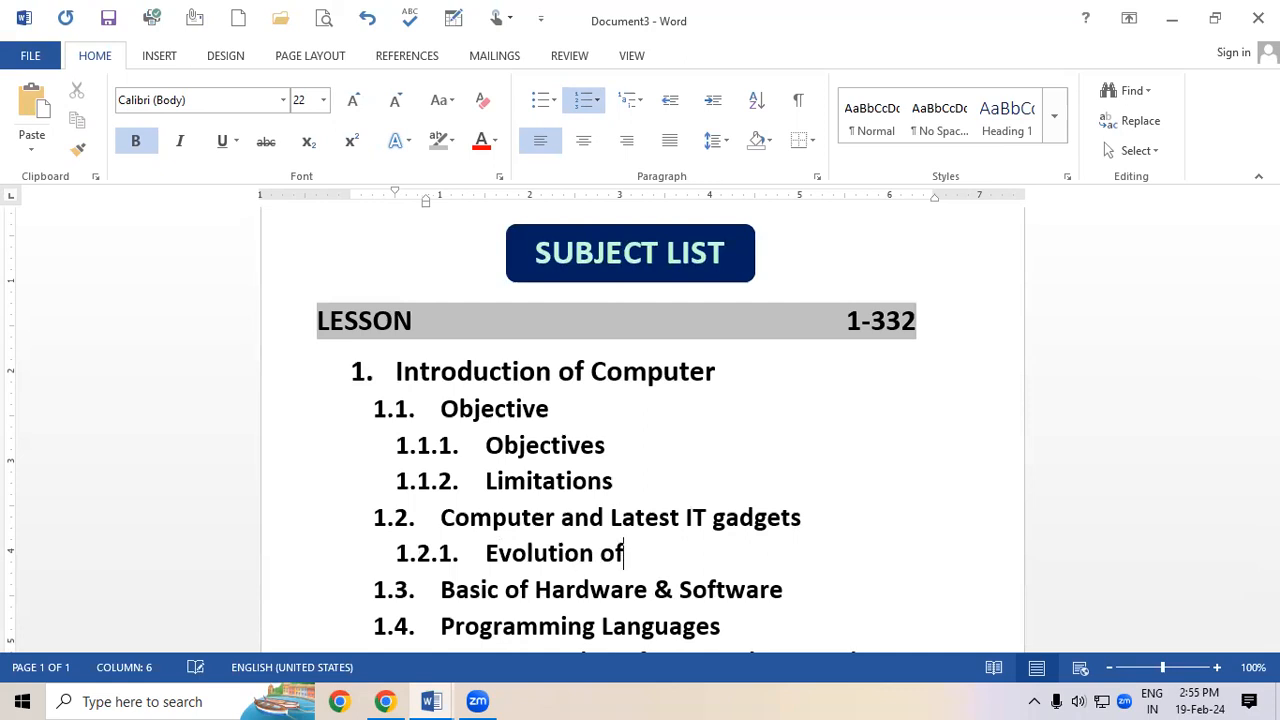
text( Compu)
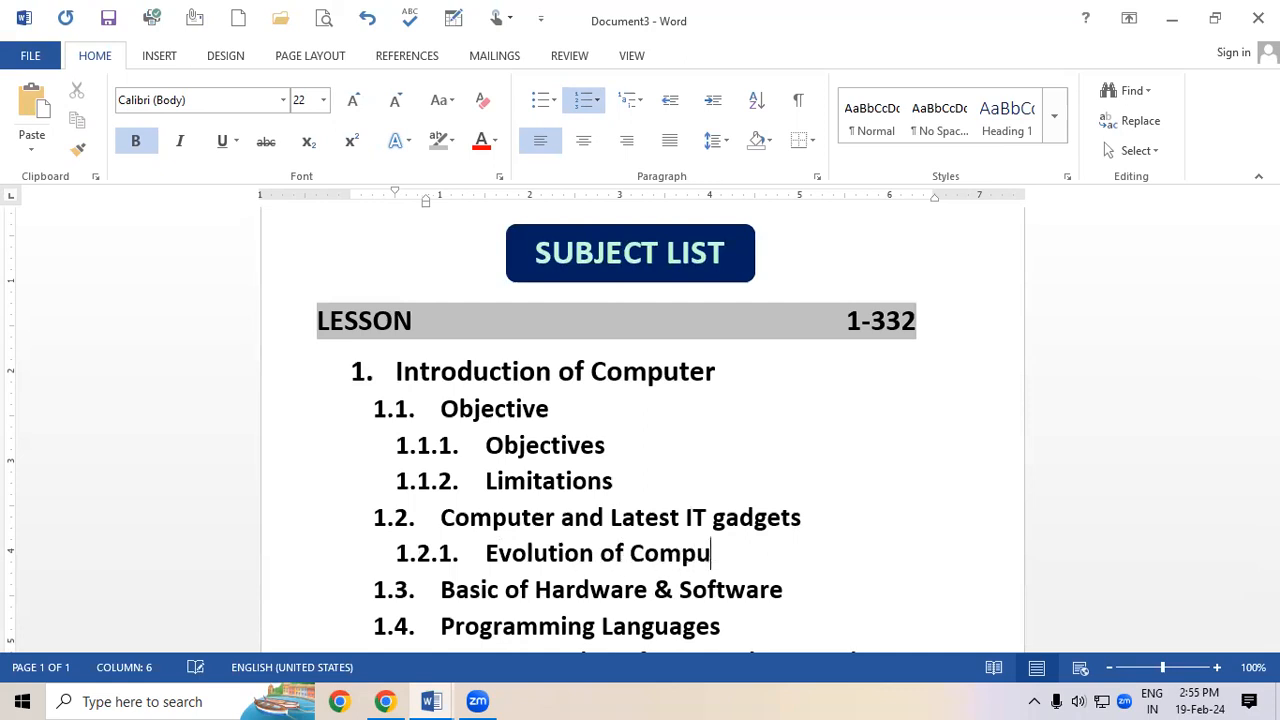
text(ter an)
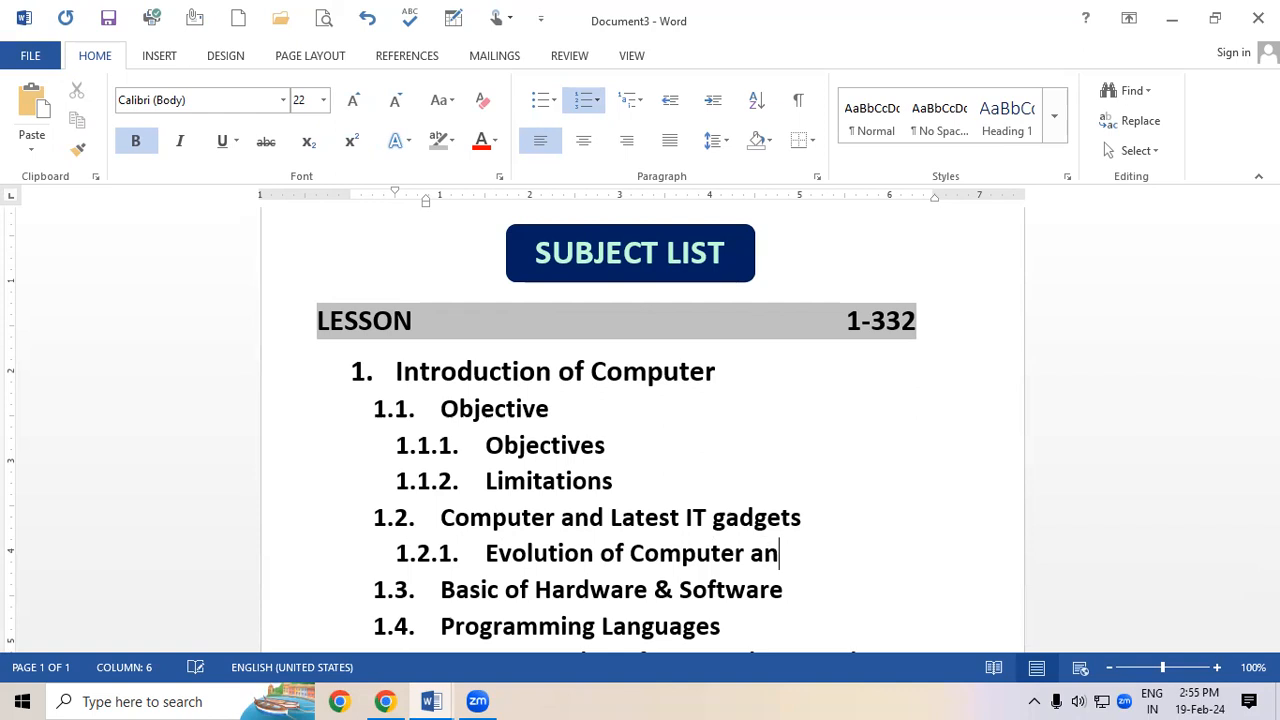
text(d Its Appl)
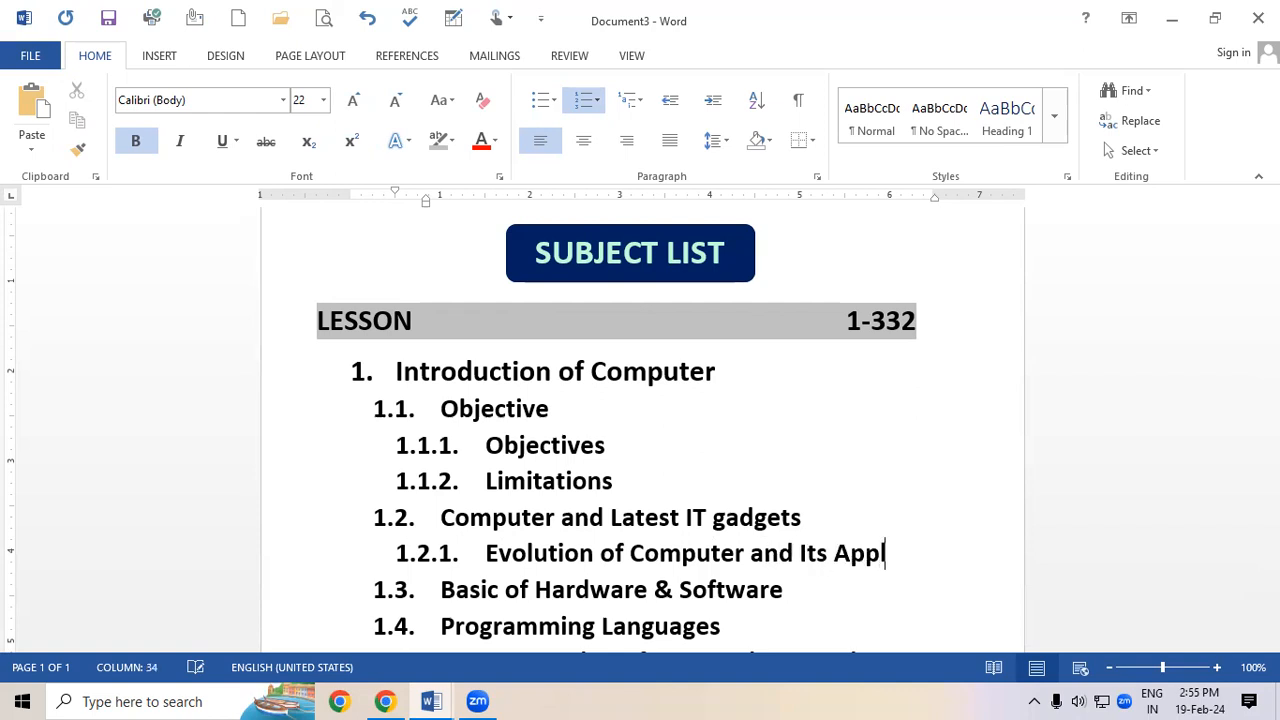
text(ications)
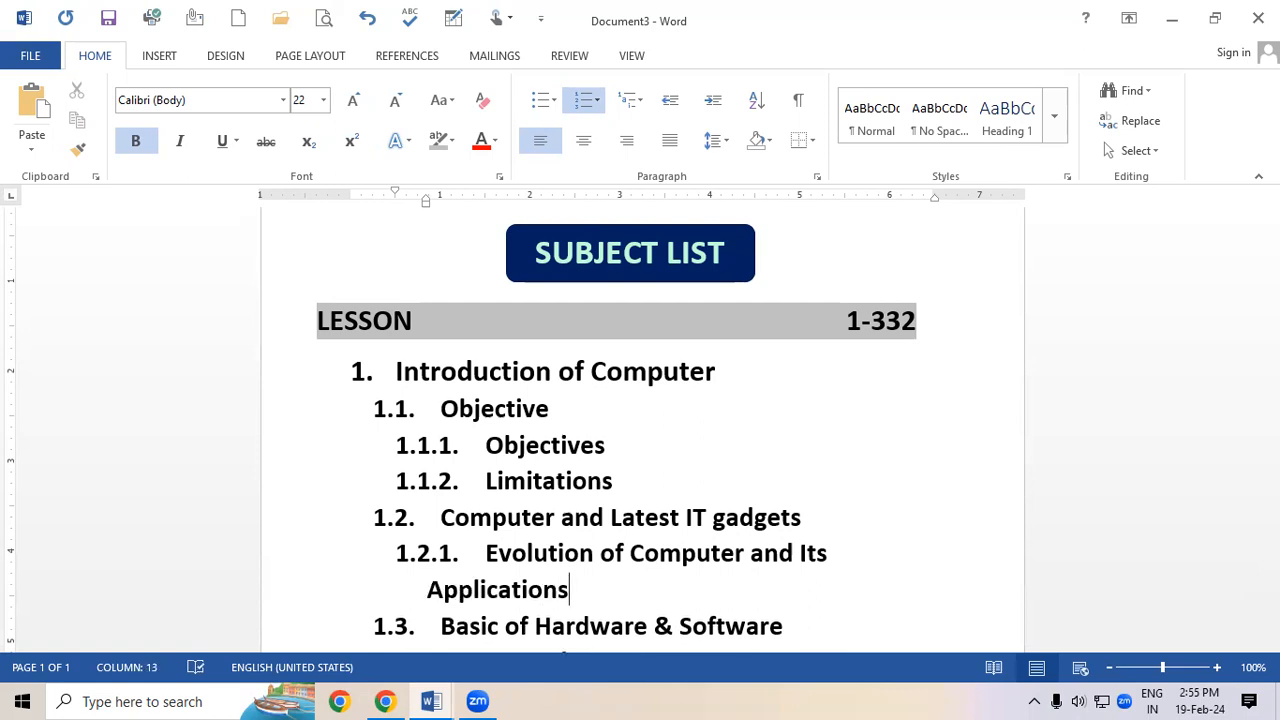
key(Return)
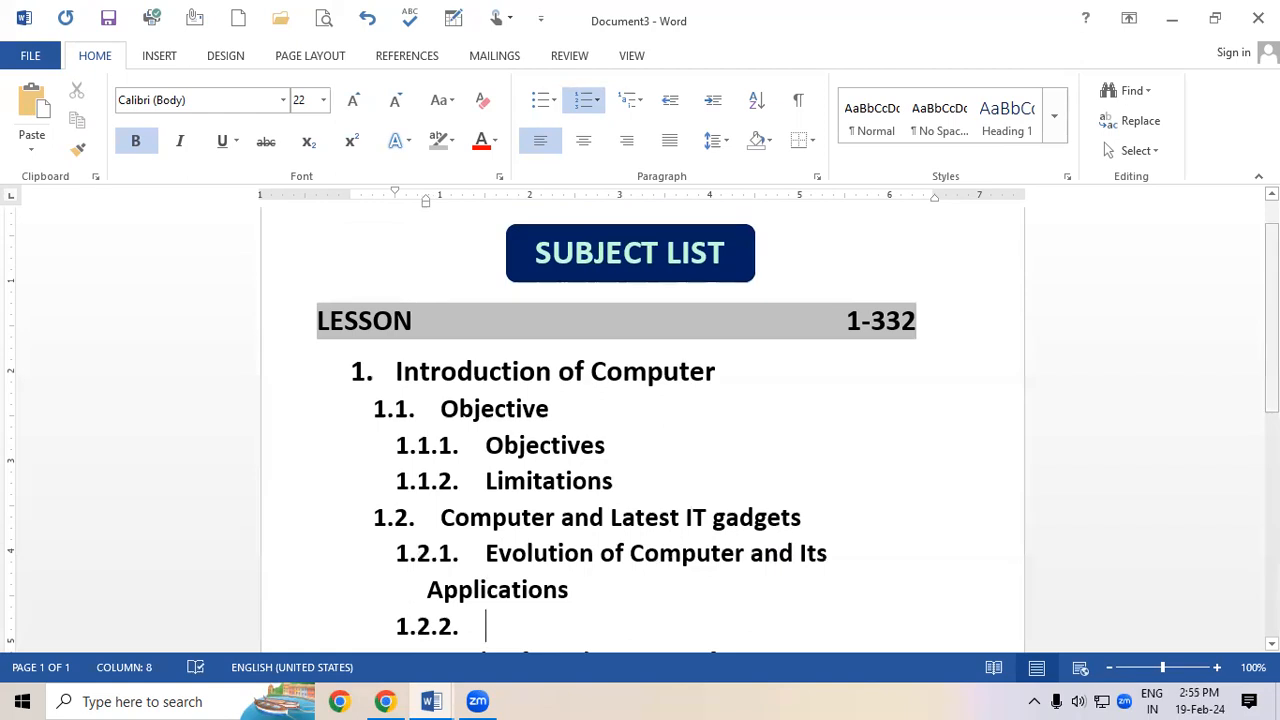
Format the lesson 1 heading "Introduction of Computer" with red font colour and size 26
scroll(640, 430, down, 3)
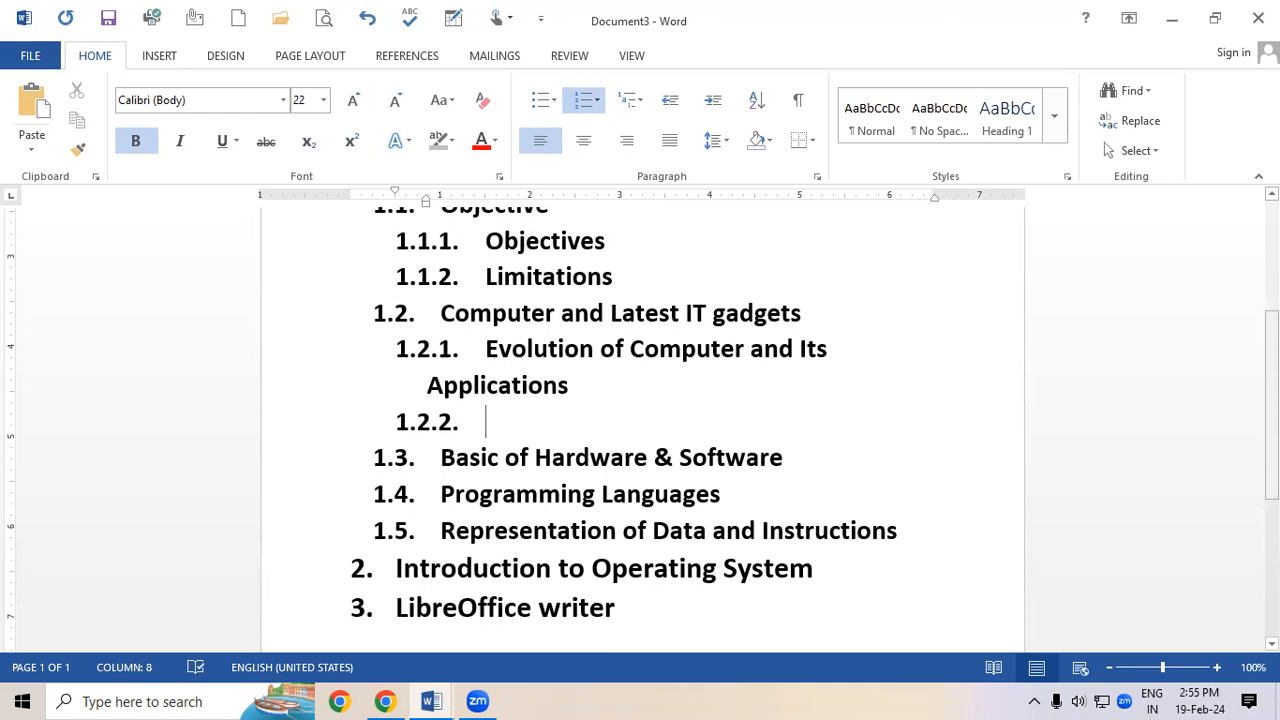
scroll(1257, 400, up, 1)
scroll(640, 430, up, 1)
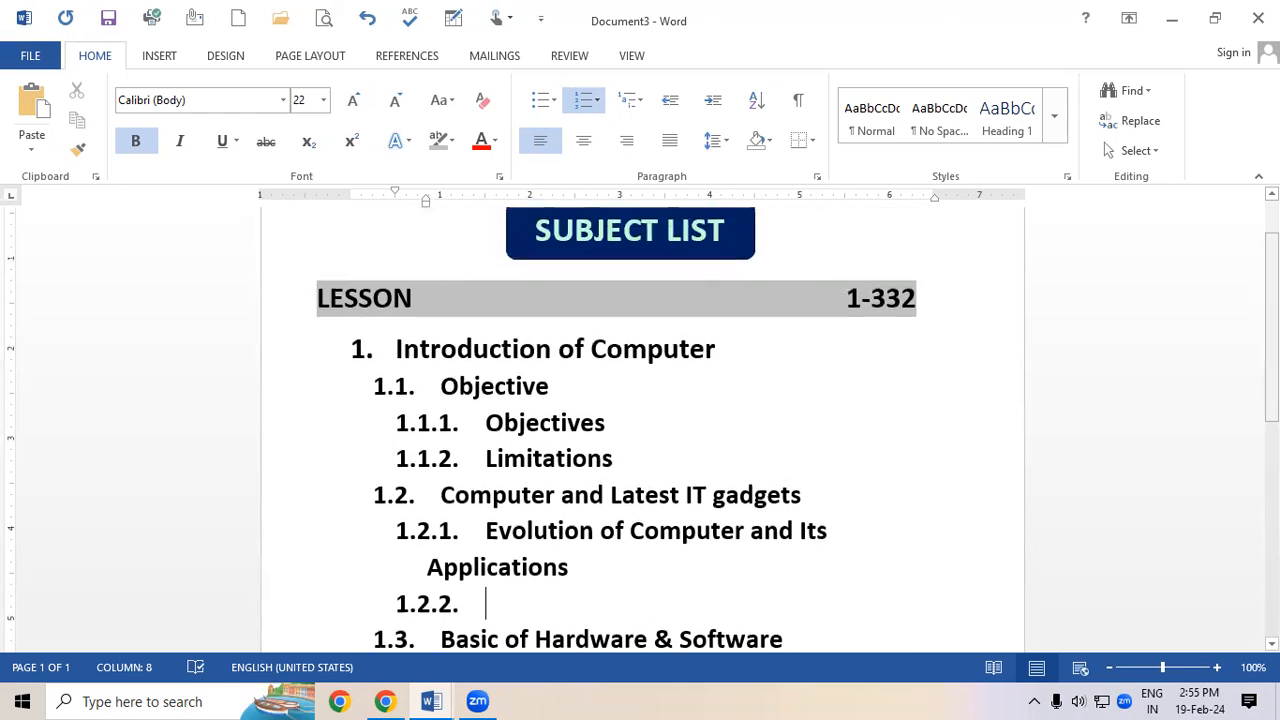
drag(724, 350, 430, 356)
key(ctrl+shift+period)
click(494, 141)
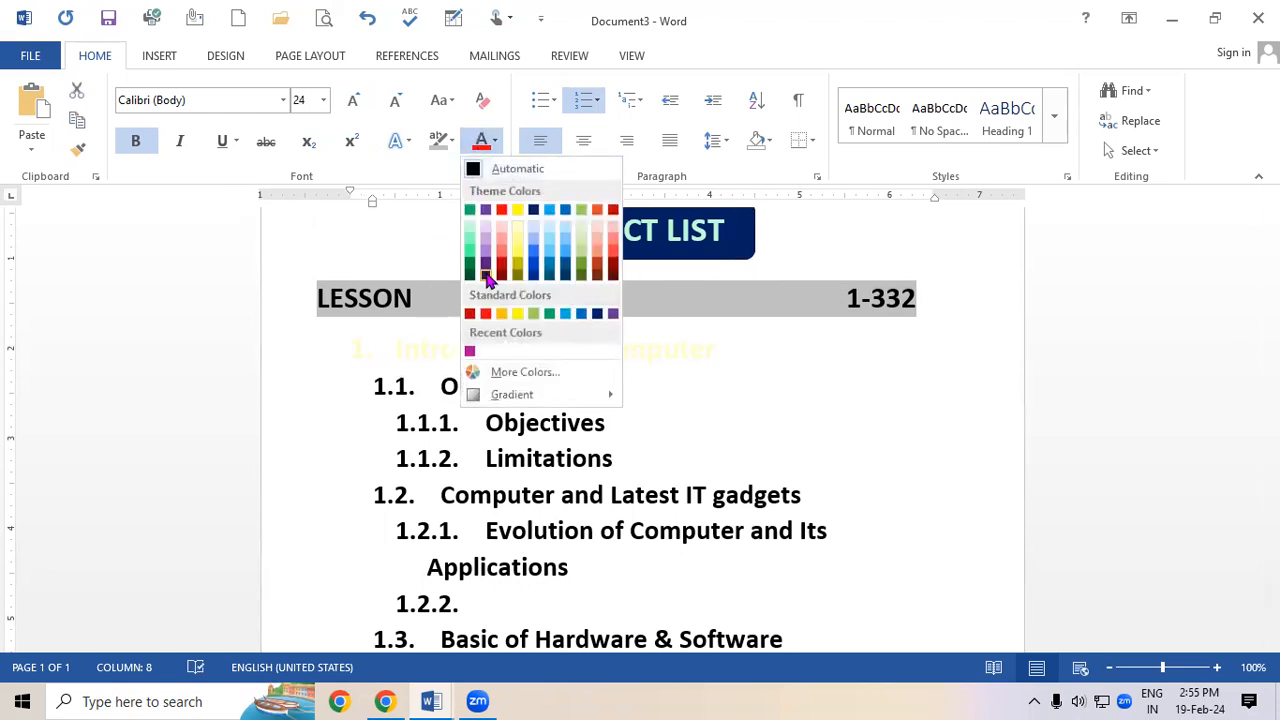
click(485, 313)
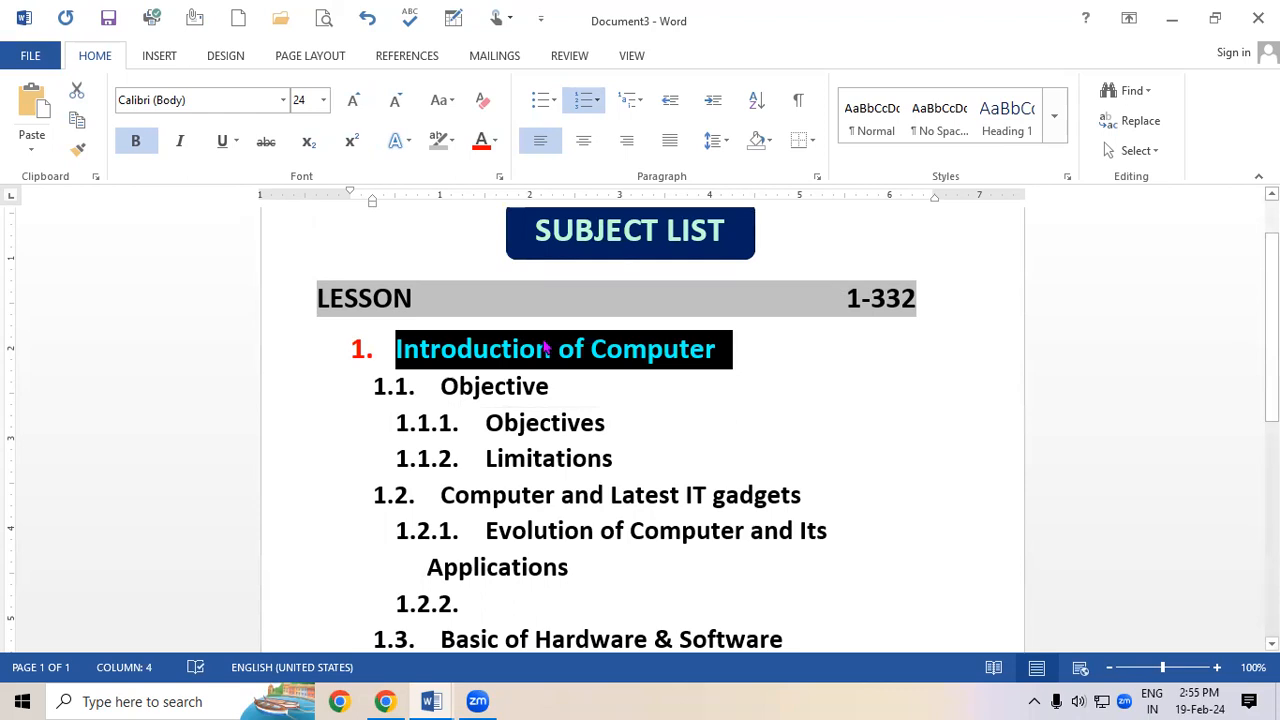
click(363, 108)
click(576, 528)
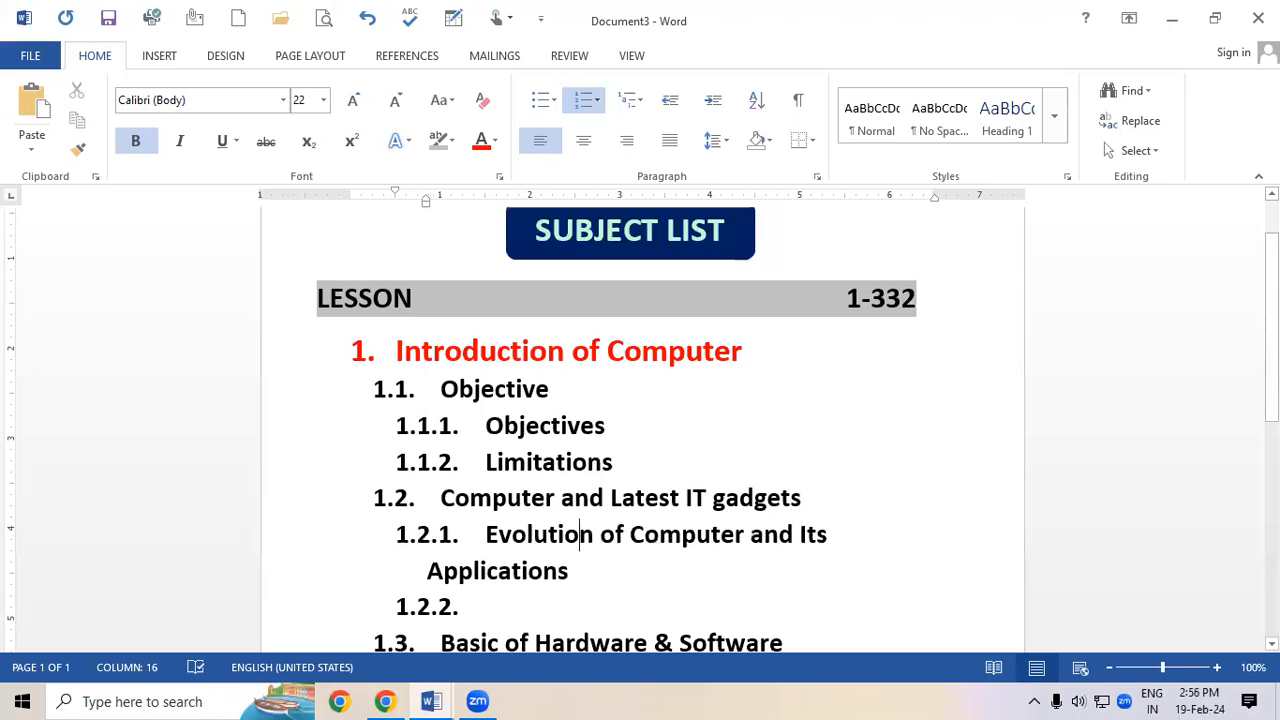
Copy the formatting of "Introduction of Computer" to lessons 2 and 3, "Introduction to Operating System" and "LibreOffice writer", with Format Painter
drag(522, 350, 570, 355)
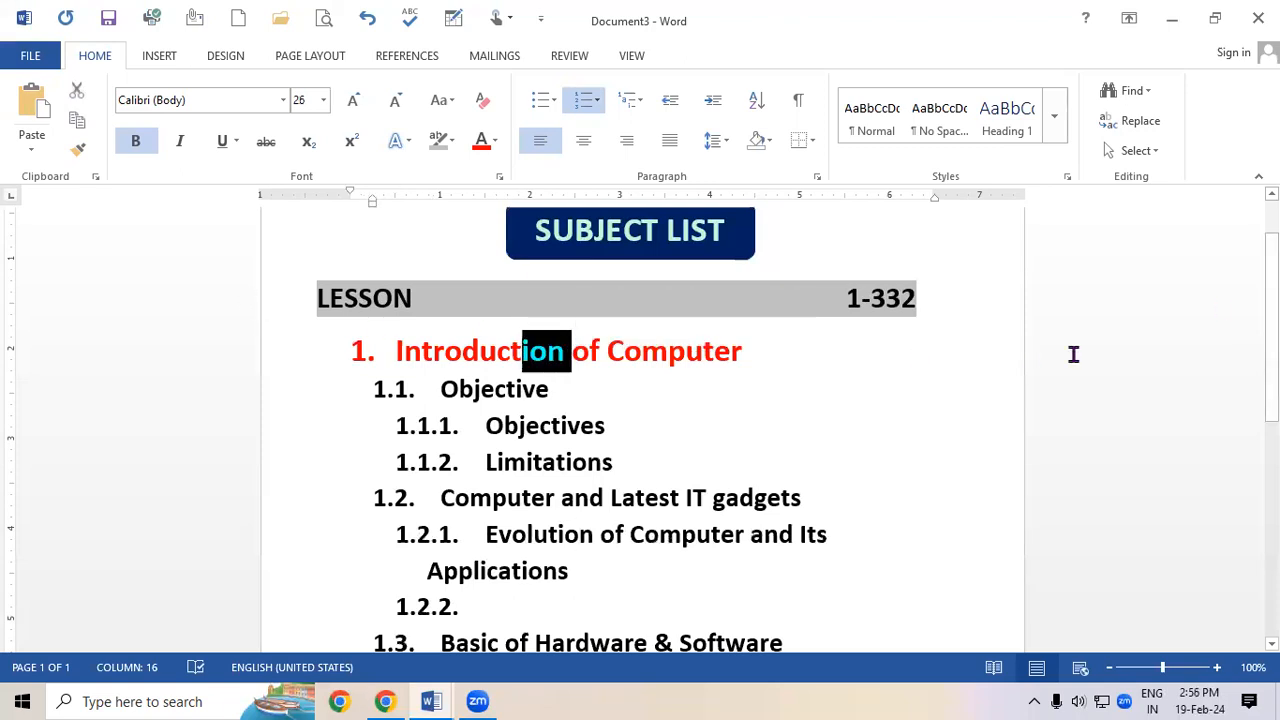
click(79, 150)
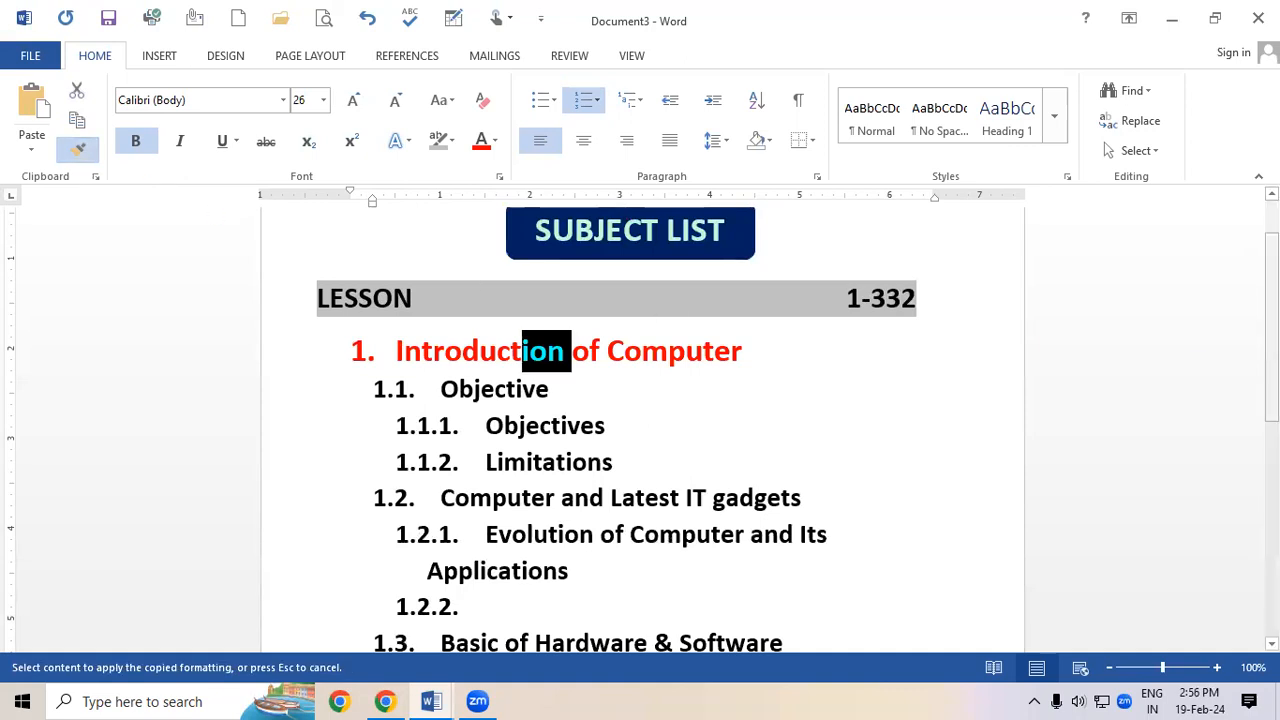
scroll(848, 456, down, 5)
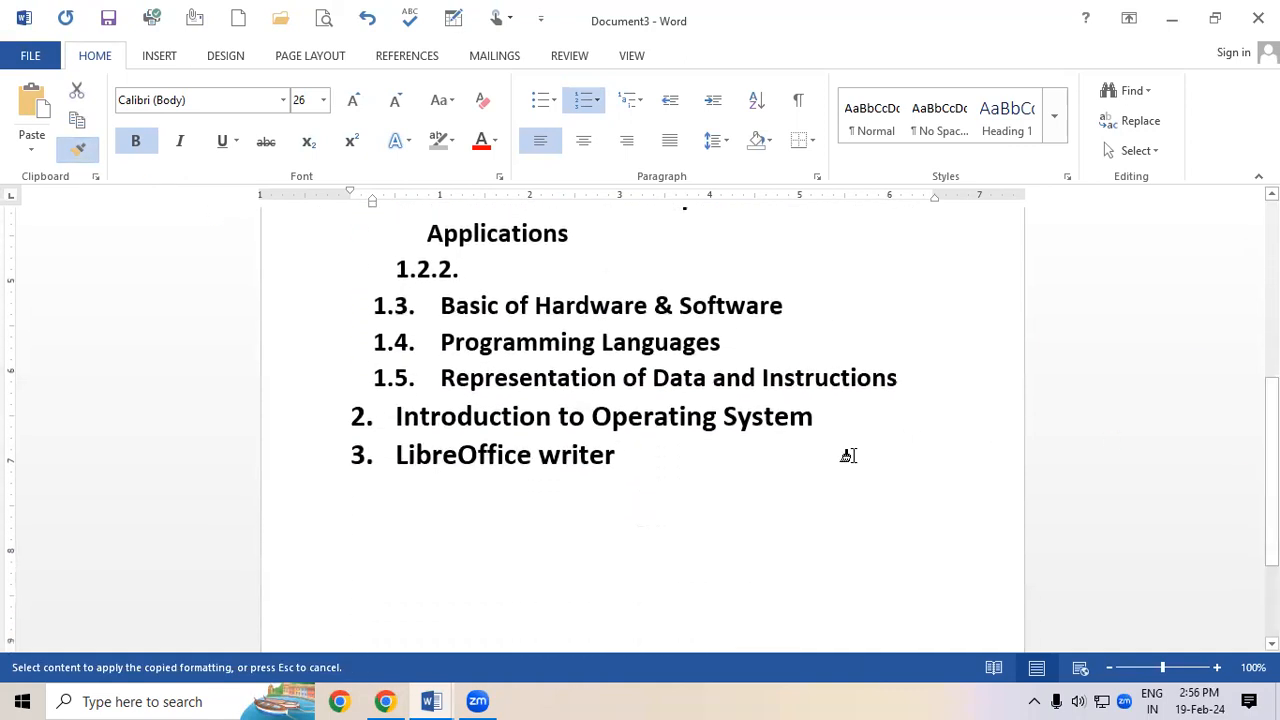
mouse_move(629, 466)
mouse_down()
mouse_move(384, 443)
mouse_move(363, 414)
mouse_move(371, 429)
mouse_up()
click(720, 515)
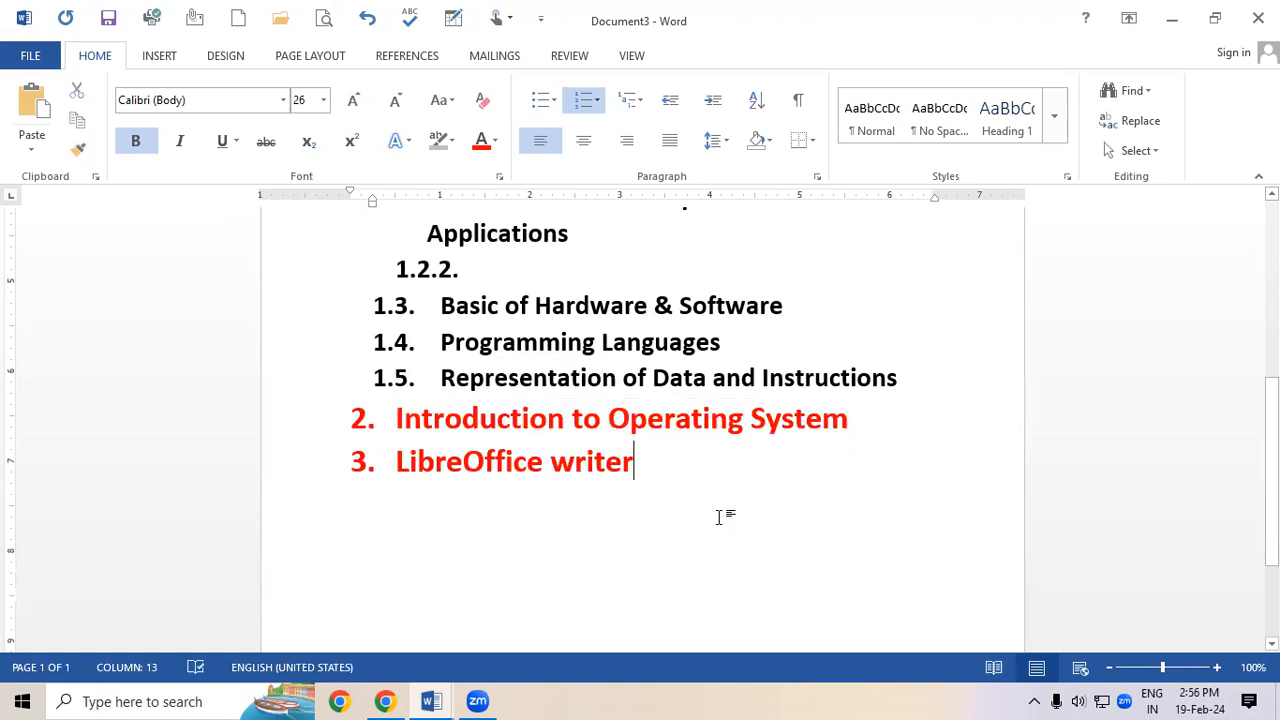
Set the font colour of sub-item 1.1 "Objective" under Introduction of Computer to dark green
scroll(686, 451, up, 1)
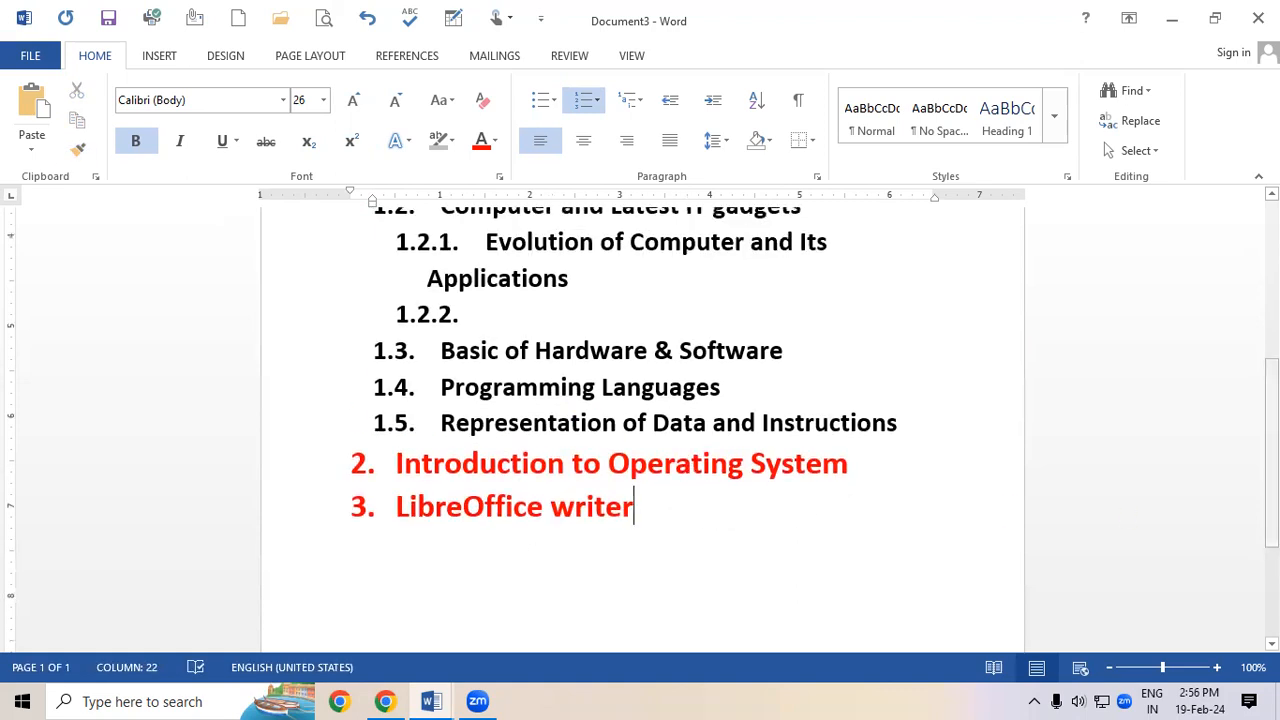
scroll(686, 451, up, 5)
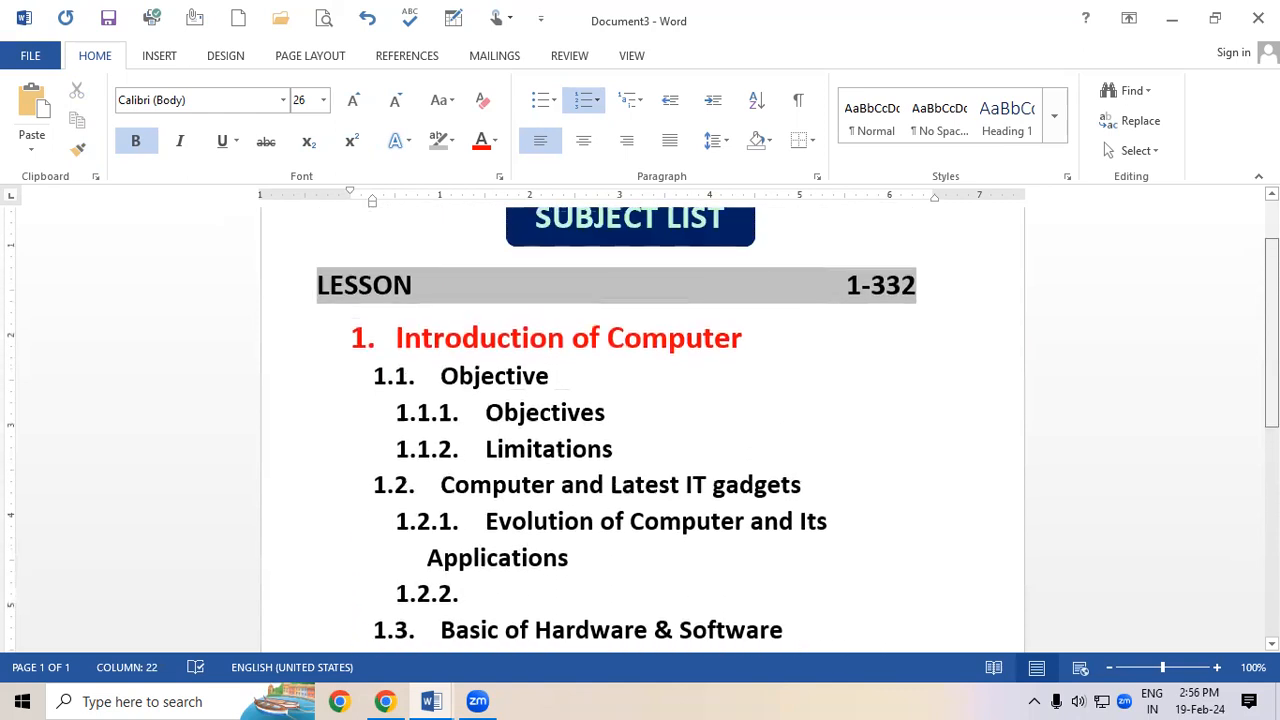
drag(551, 376, 438, 380)
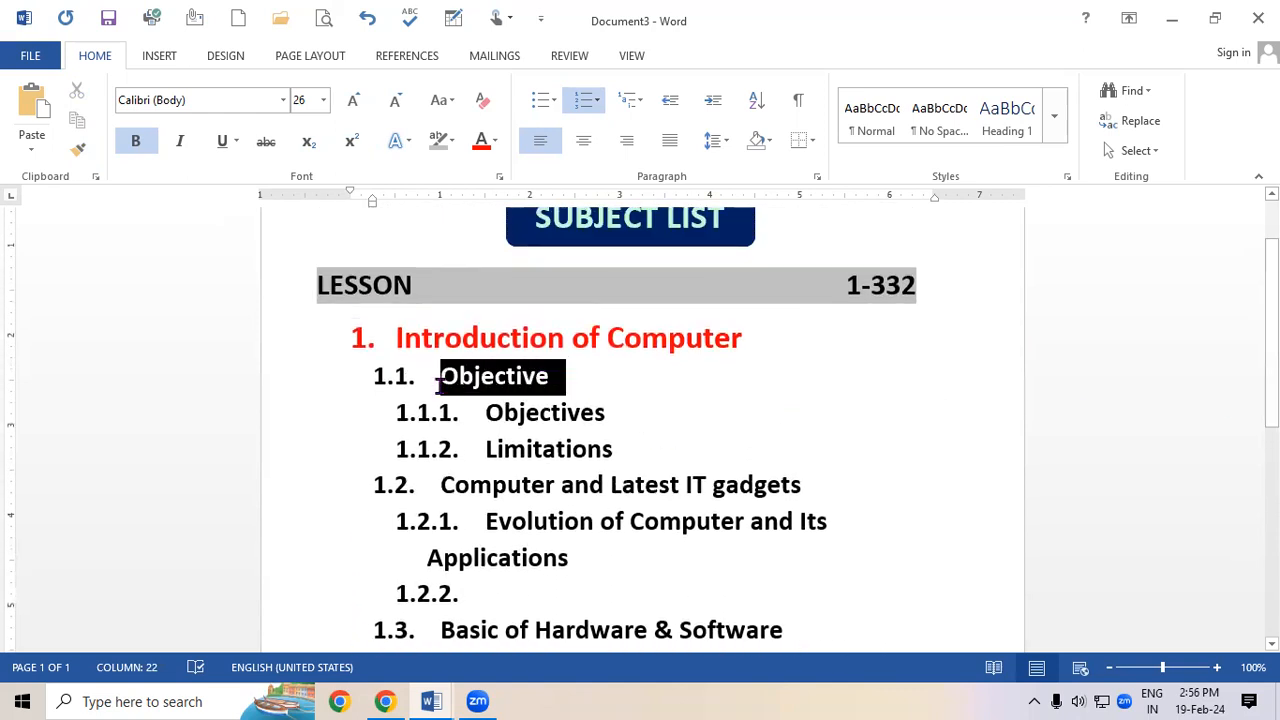
click(497, 142)
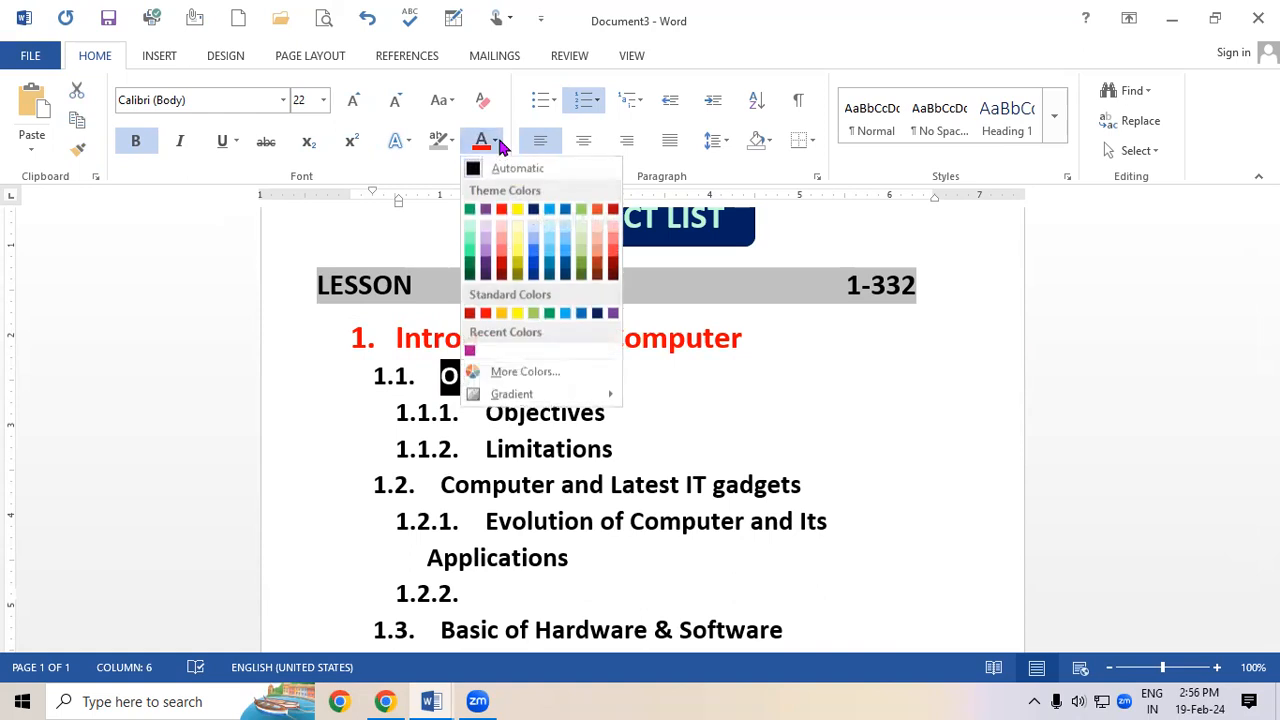
click(470, 265)
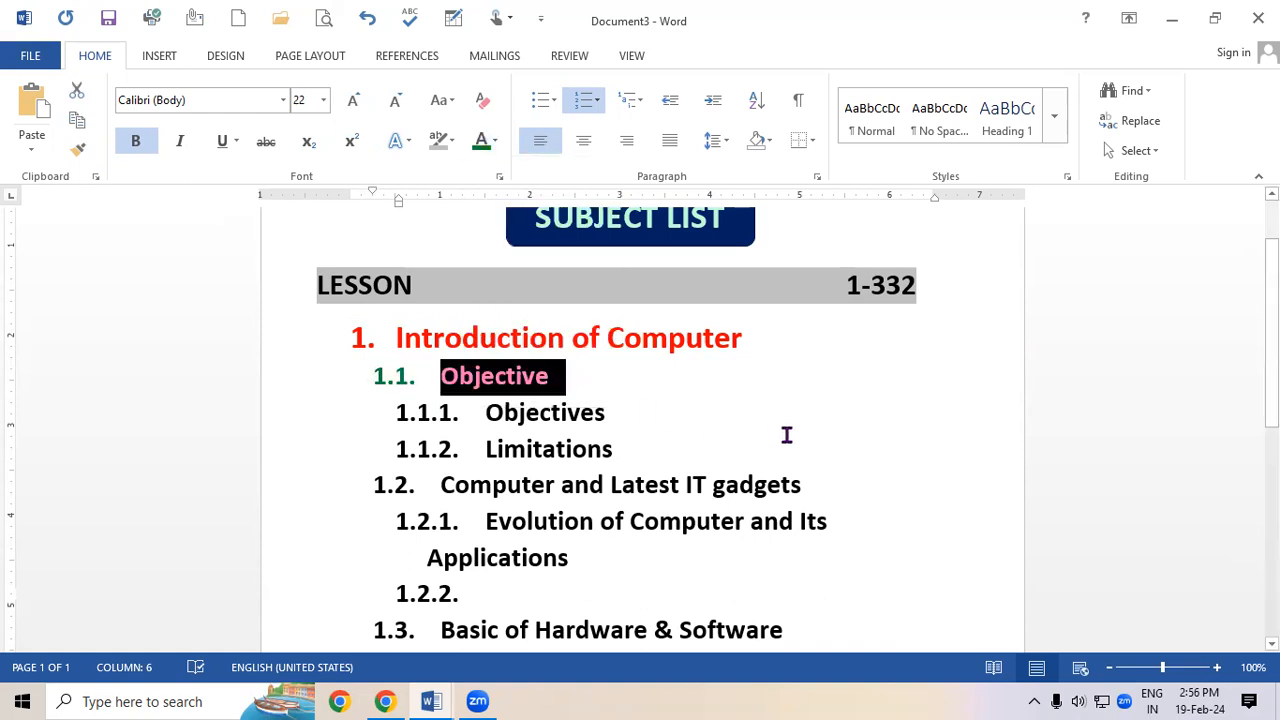
Copy the green formatting of sub-item 1.1 "Objective" to sub-items 1.2 to 1.5 with Format Painter
click(78, 149)
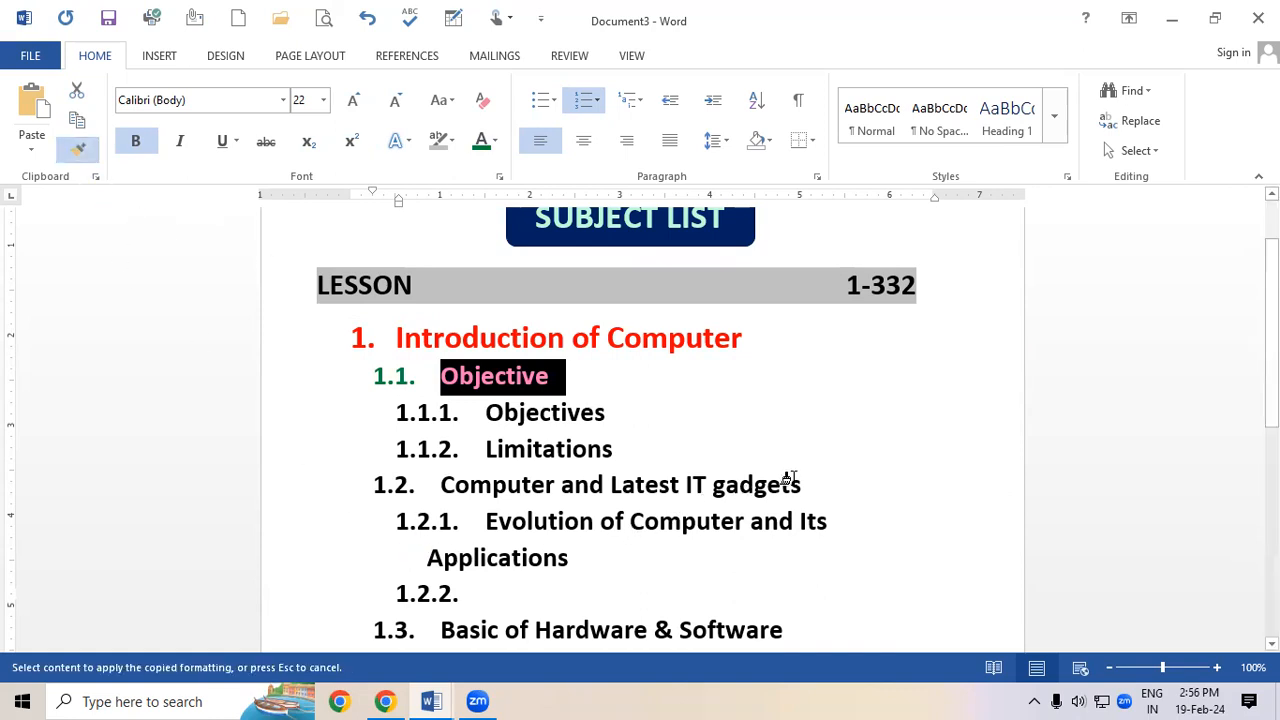
mouse_move(802, 484)
mouse_down()
mouse_move(705, 500)
mouse_move(402, 500)
mouse_up()
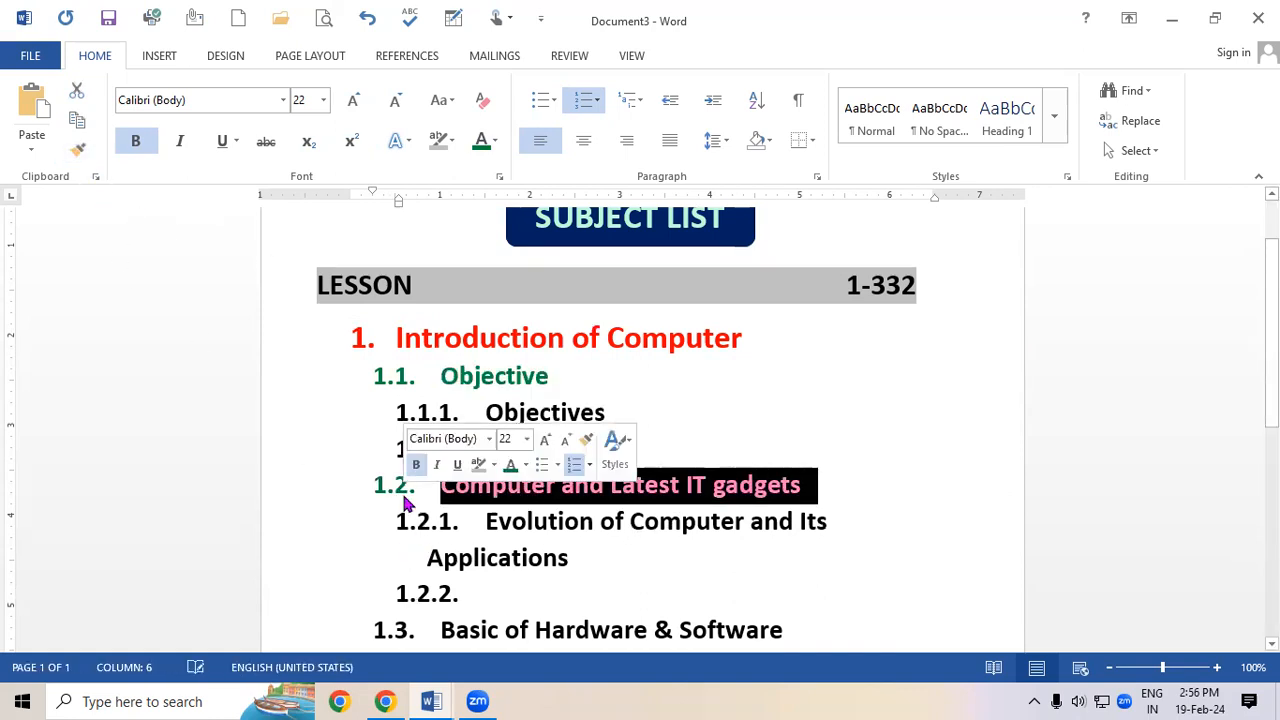
click(82, 150)
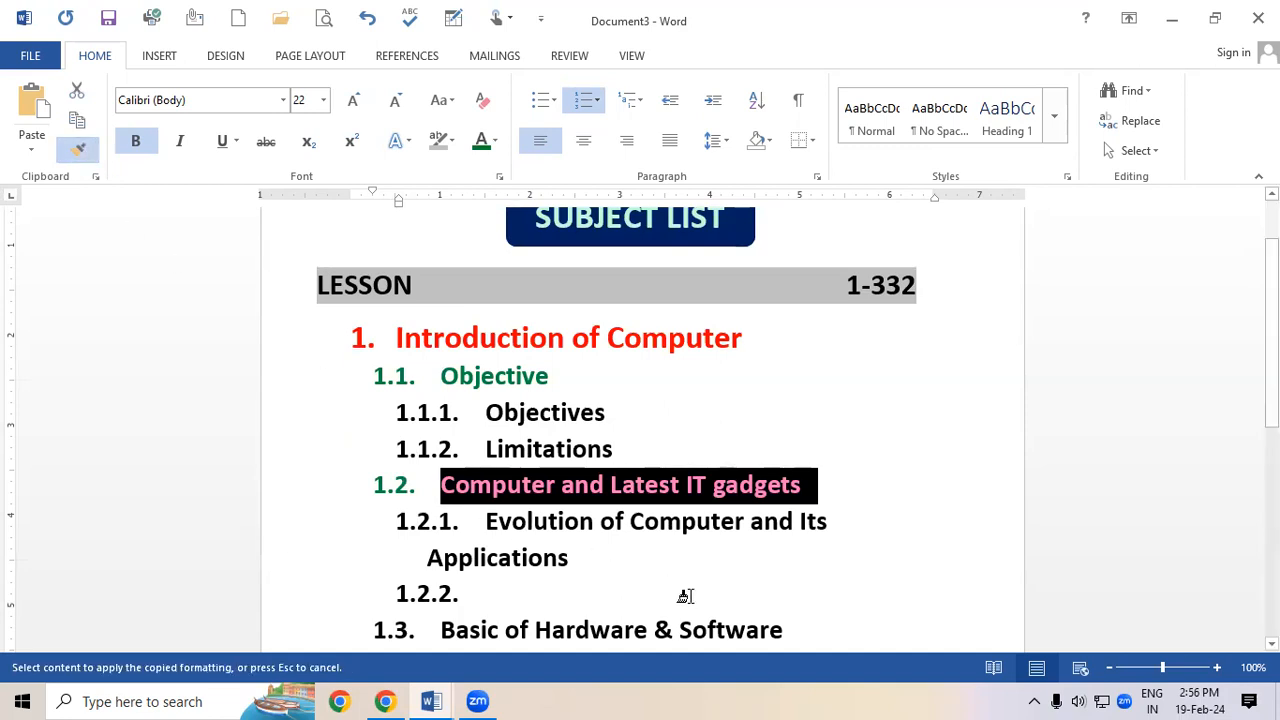
drag(790, 634, 372, 636)
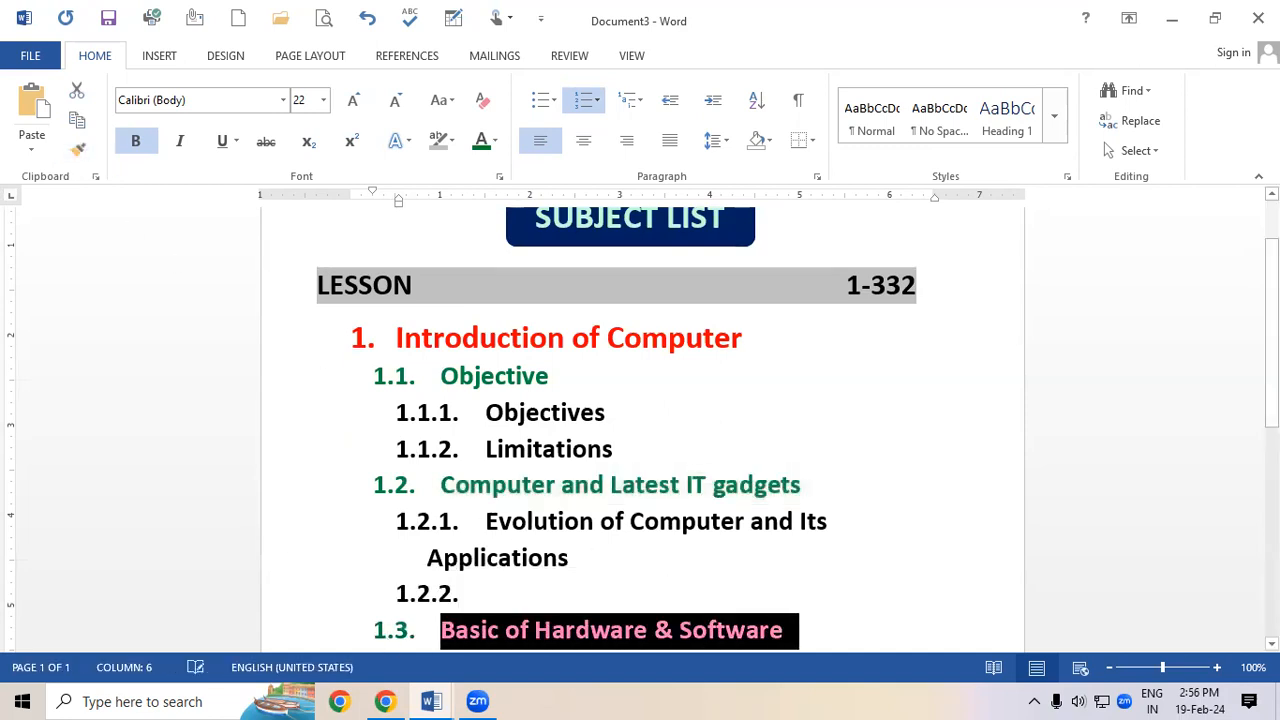
scroll(640, 430, down, 3)
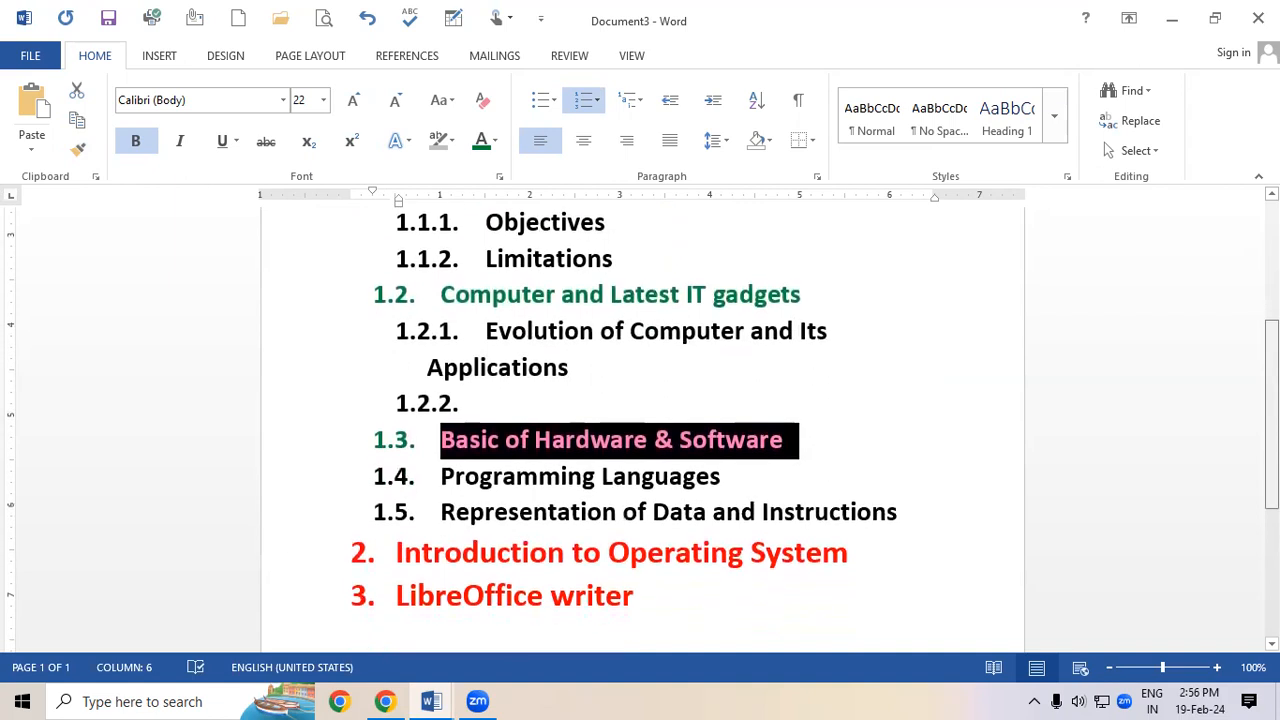
click(80, 150)
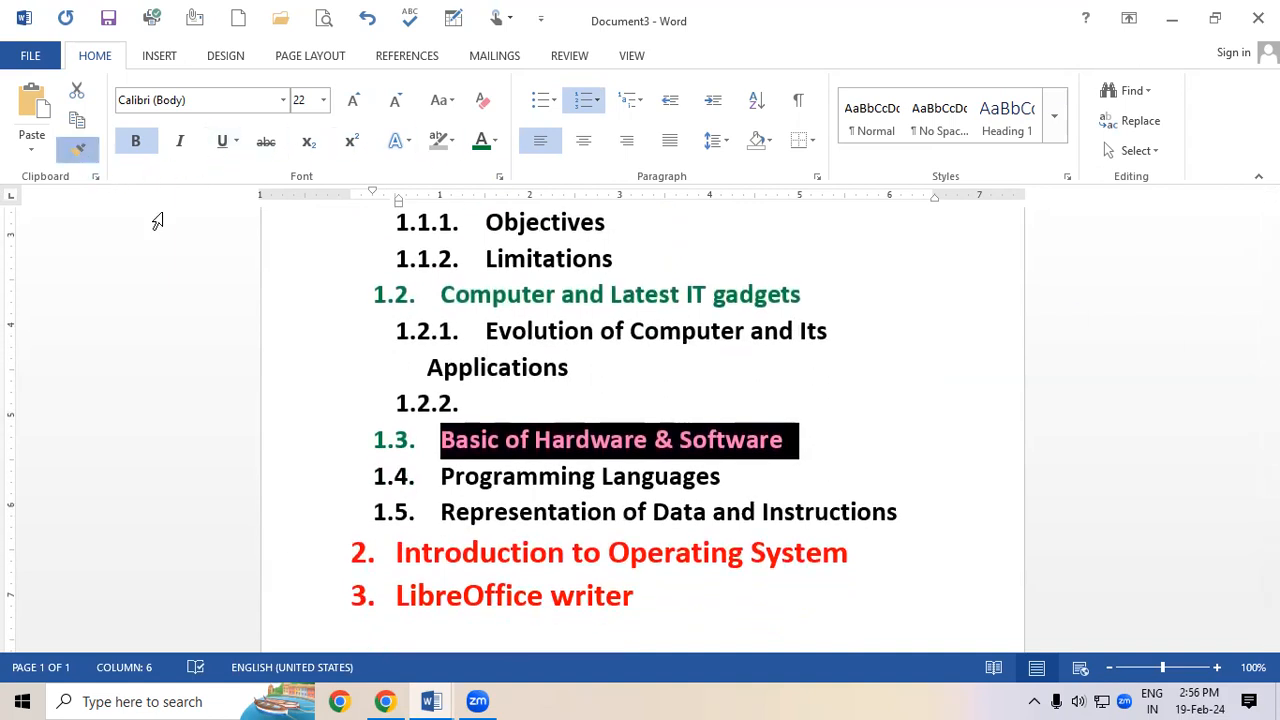
mouse_move(918, 513)
mouse_down()
mouse_move(448, 512)
mouse_move(420, 490)
mouse_move(914, 437)
mouse_up()
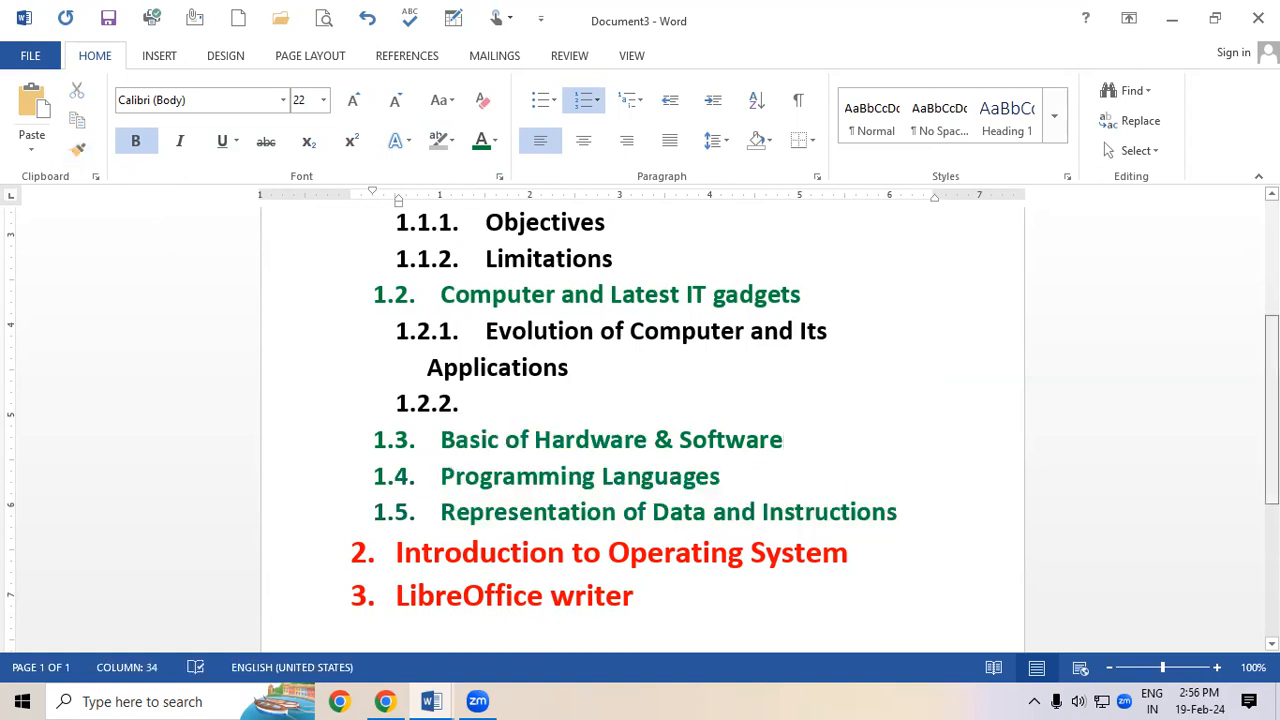
scroll(423, 290, up, 3)
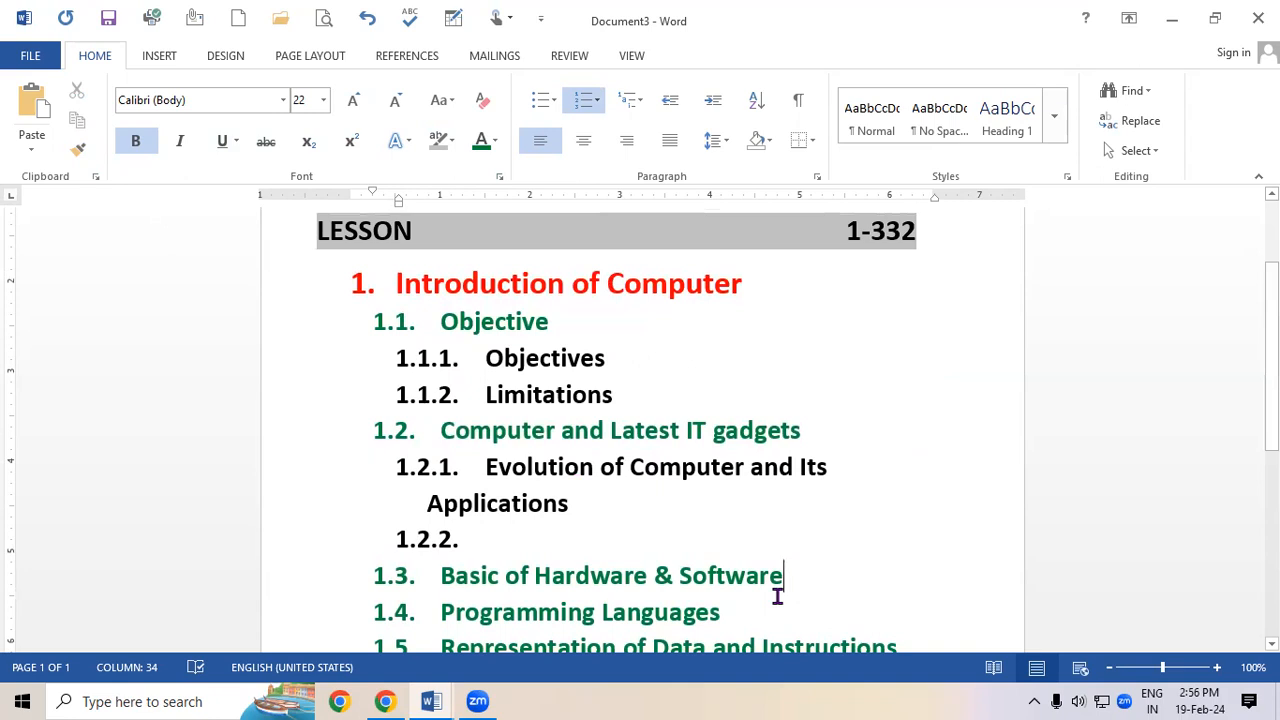